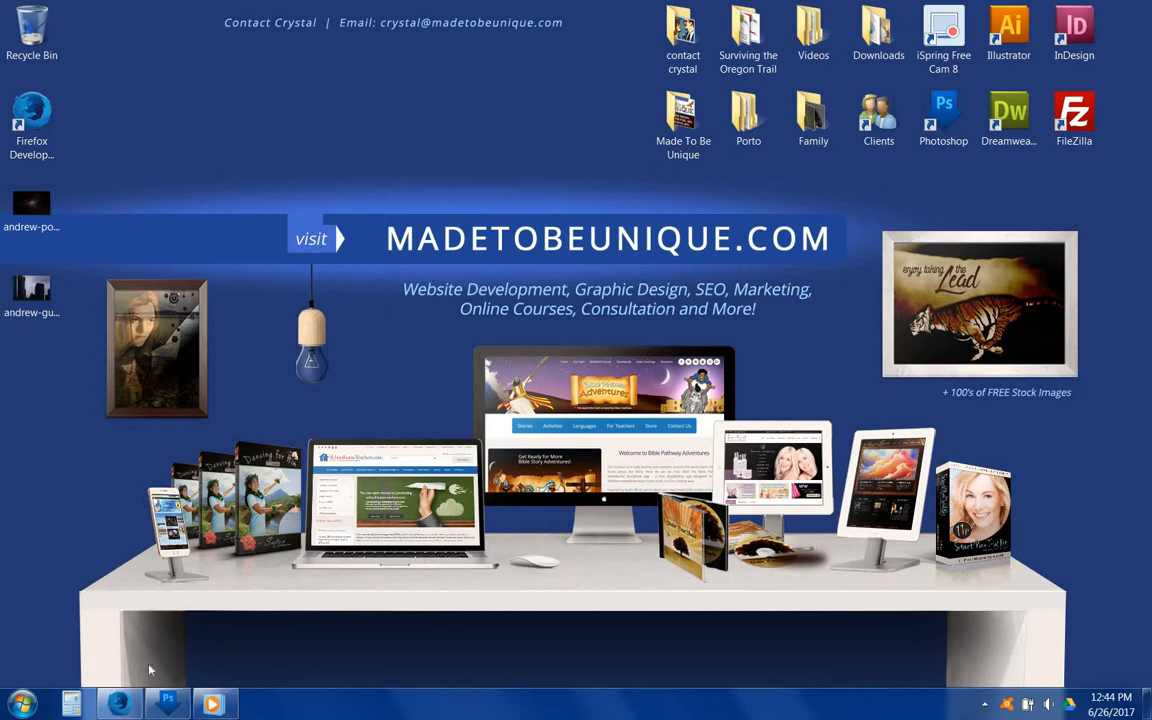
# - Switch to Photoshop and create a new document 4500 × 4500 pixels at a resolution of 300 pixels/inch
pyautogui.click(152, 624)
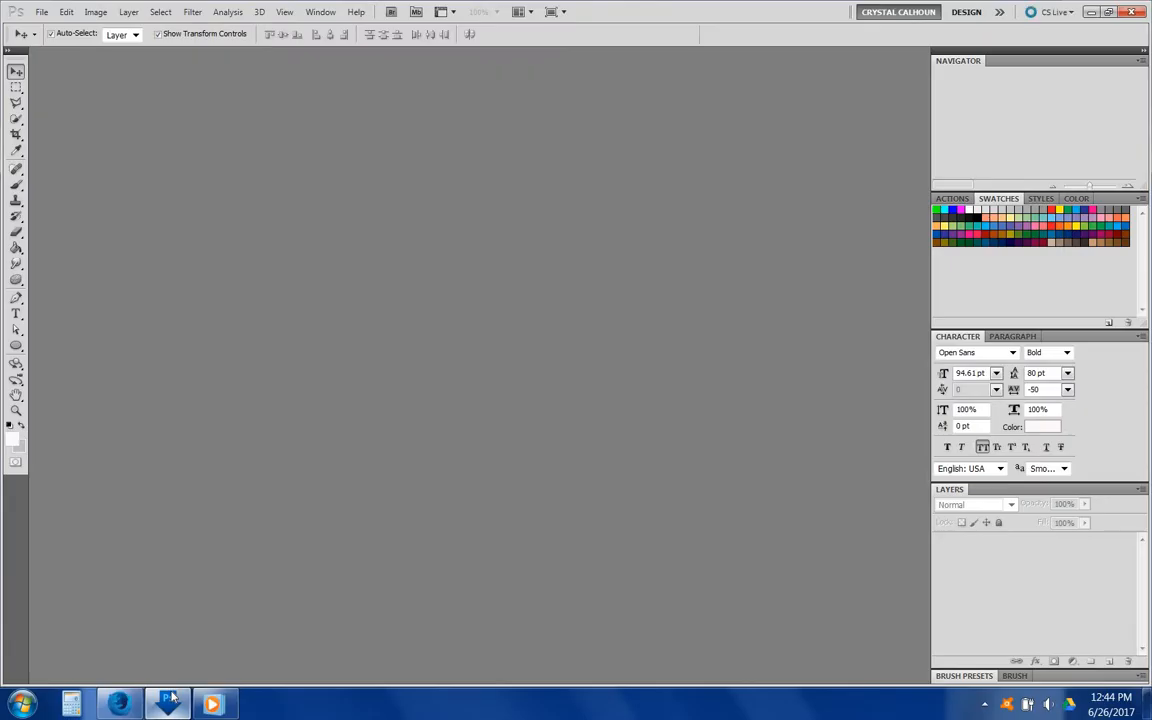
pyautogui.click(42, 12)
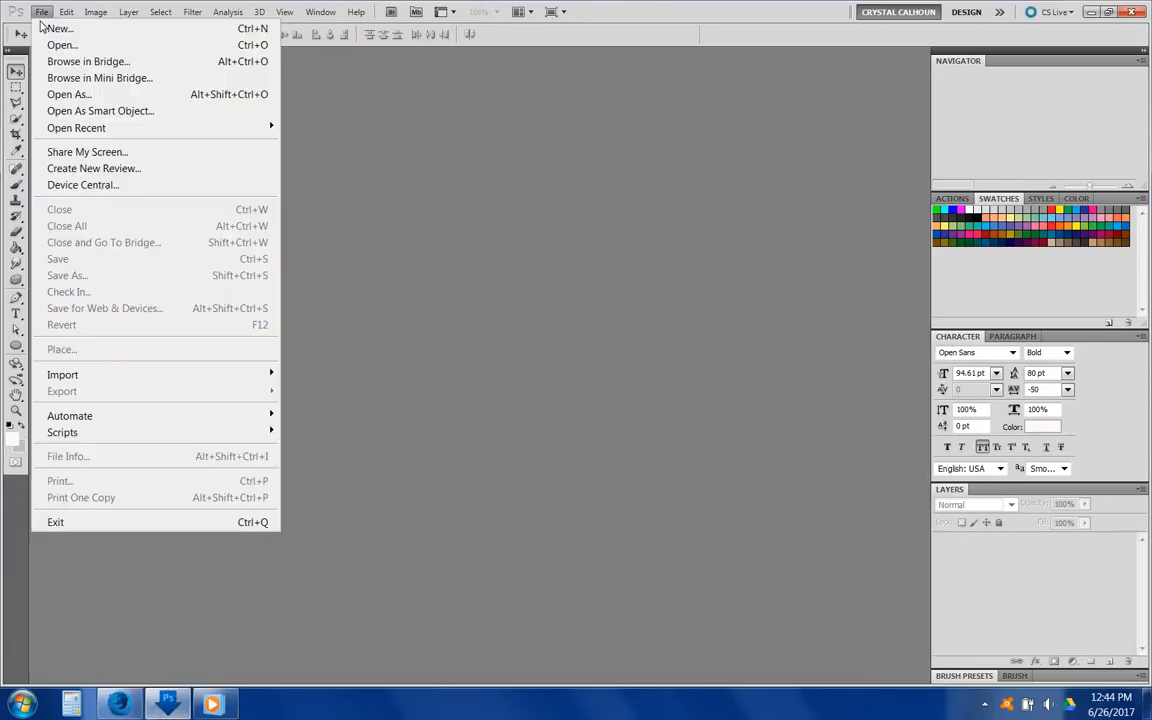
pyautogui.click(45, 24)
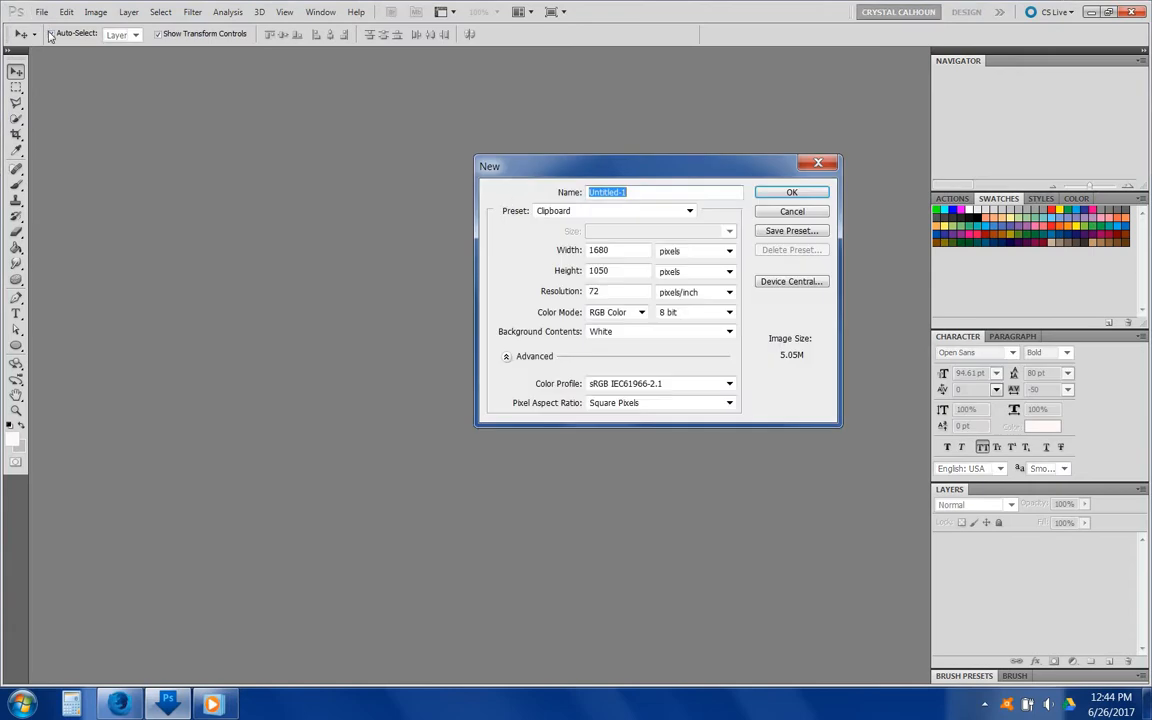
pyautogui.doubleClick(614, 250)
pyautogui.write('4500')
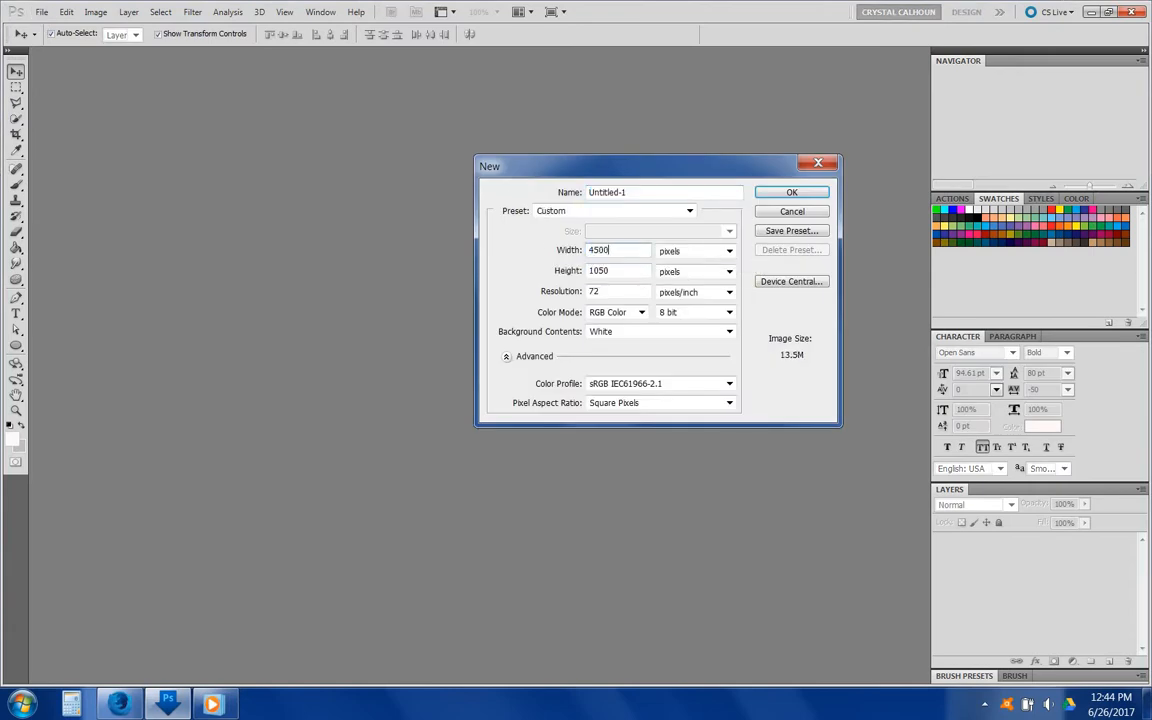
pyautogui.click(632, 271)
pyautogui.hotkey('ctrl', 'a')
pyautogui.write('4500')
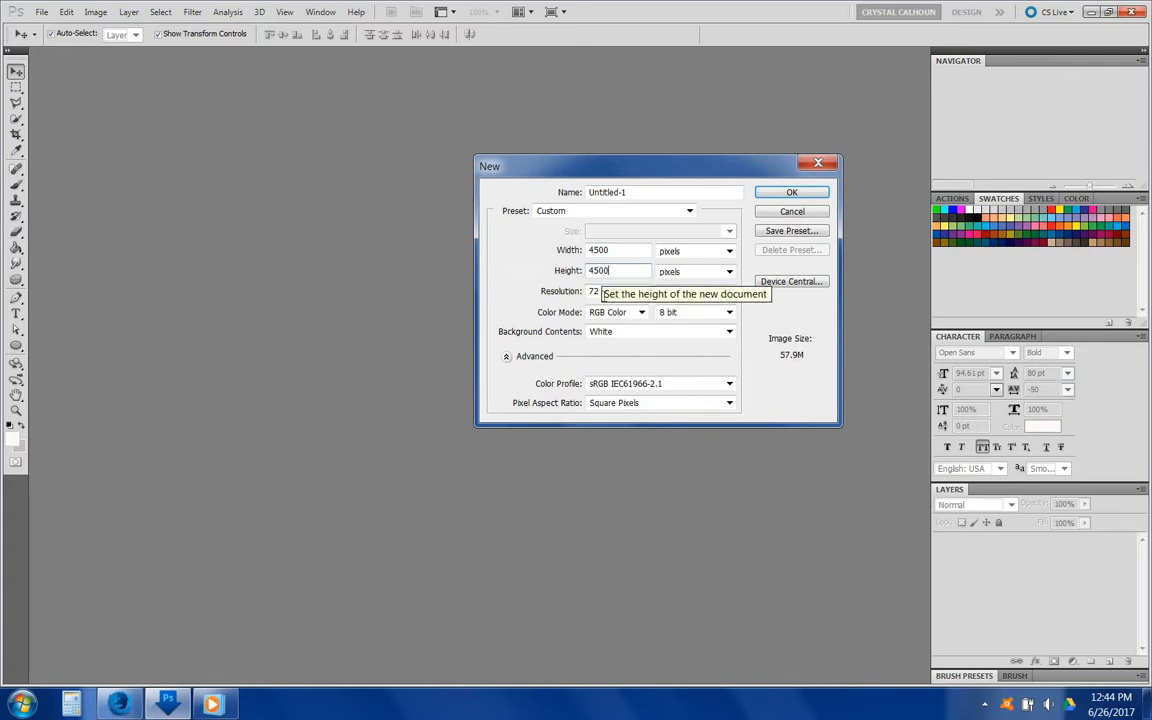
pyautogui.press('Tab')
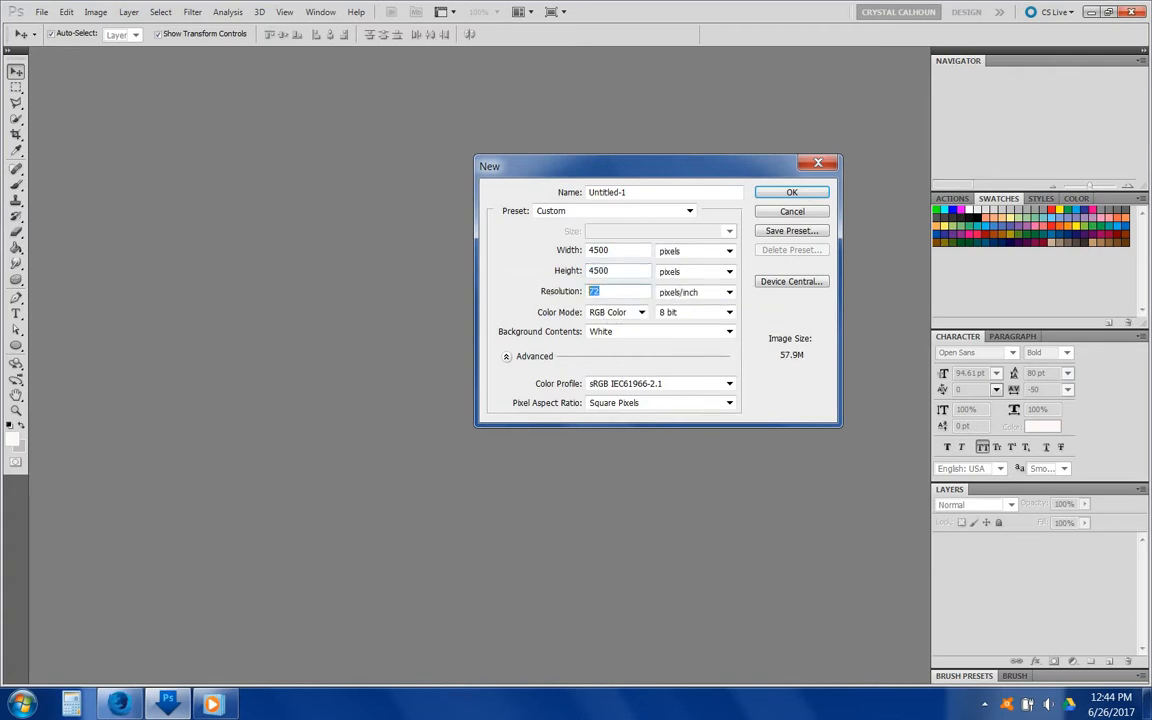
pyautogui.write('300')
pyautogui.click(763, 195)
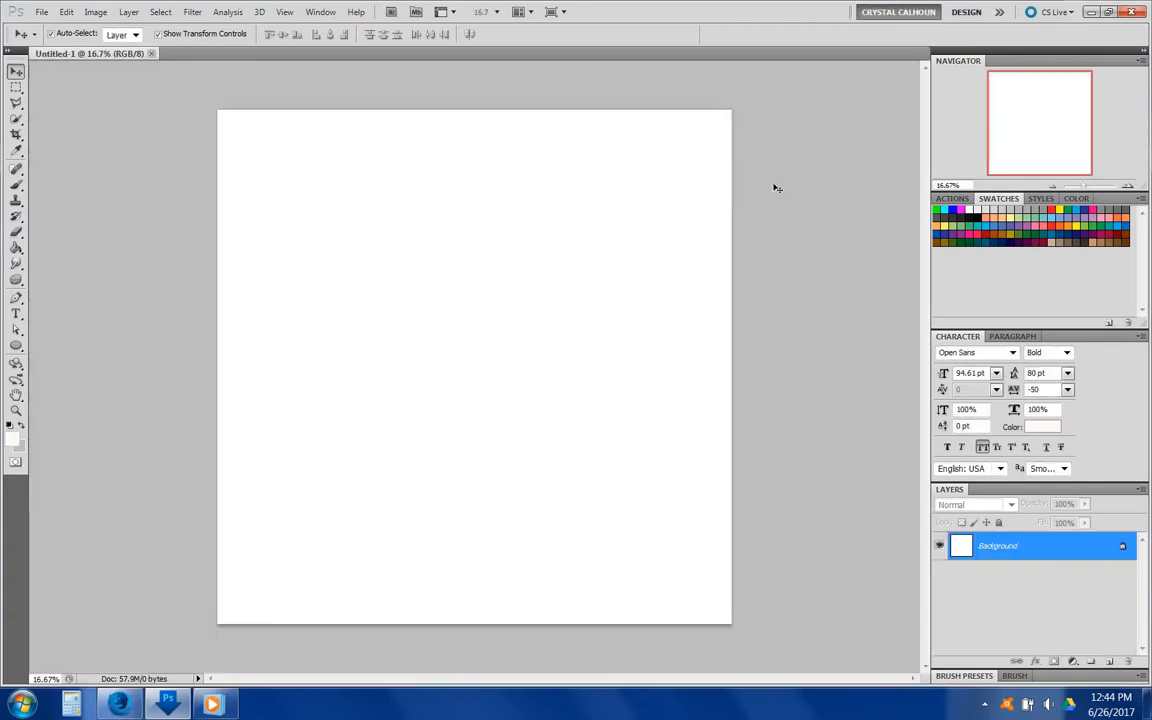
# - Add a solid color fill layer in black above the white background
pyautogui.click(1071, 663)
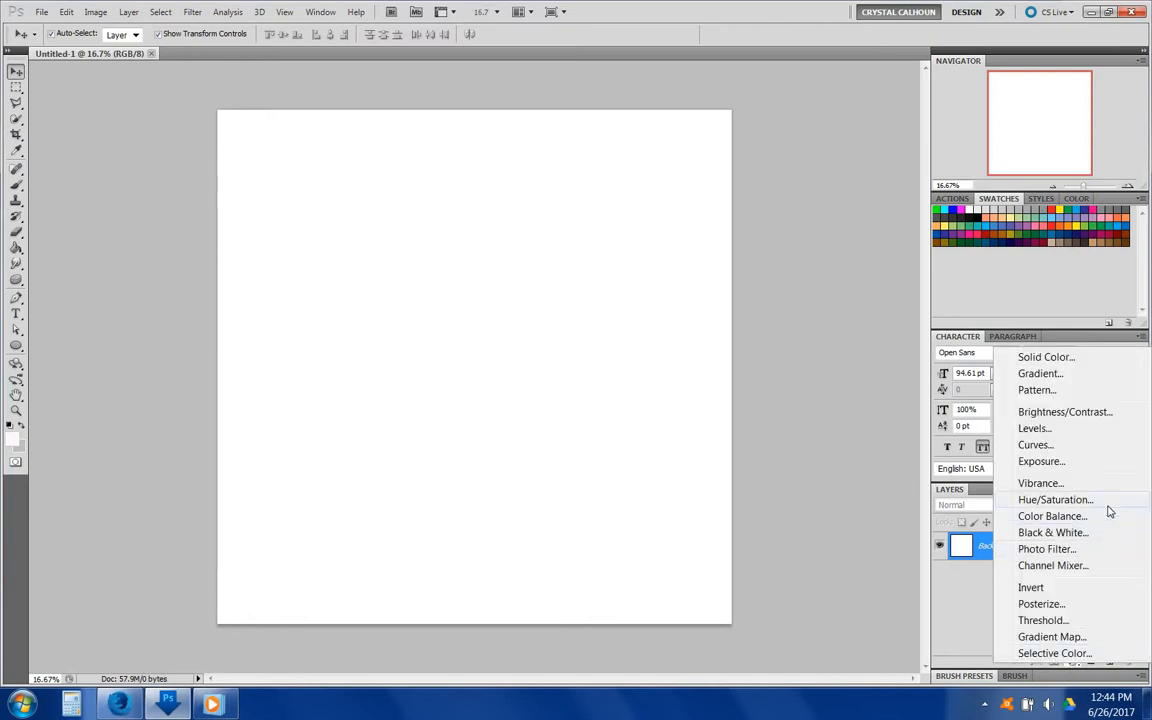
pyautogui.click(1065, 358)
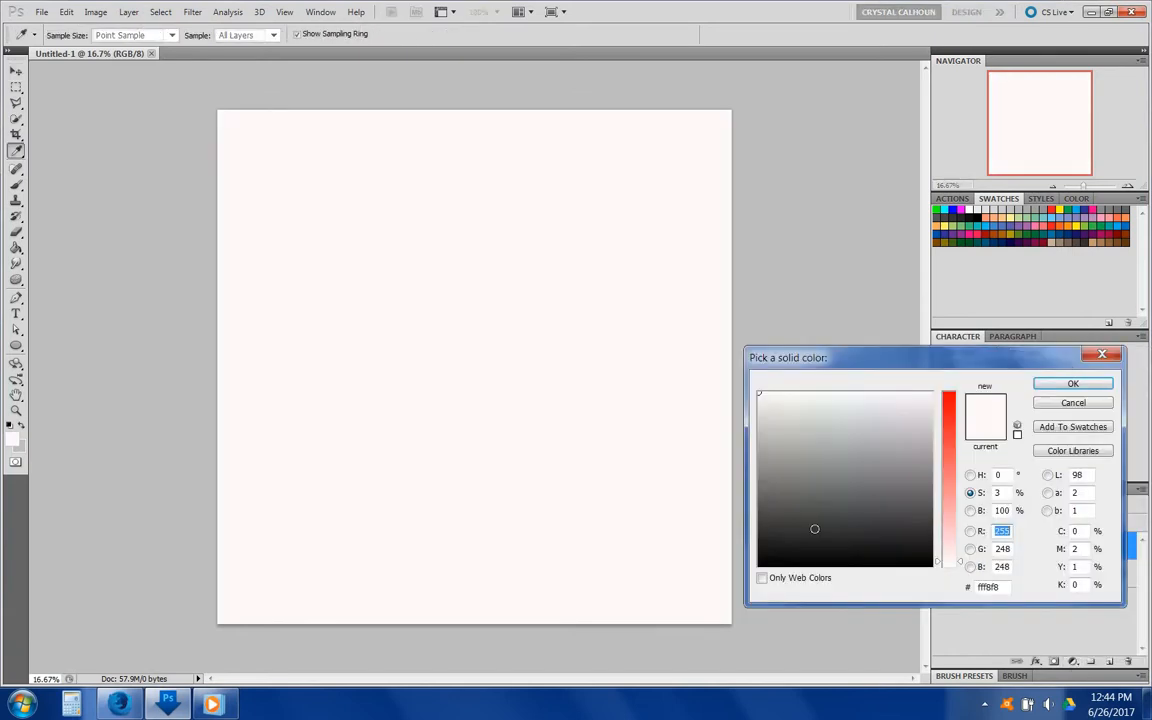
pyautogui.moveTo(814, 529); pyautogui.dragTo(730, 586)
pyautogui.click(1071, 384)
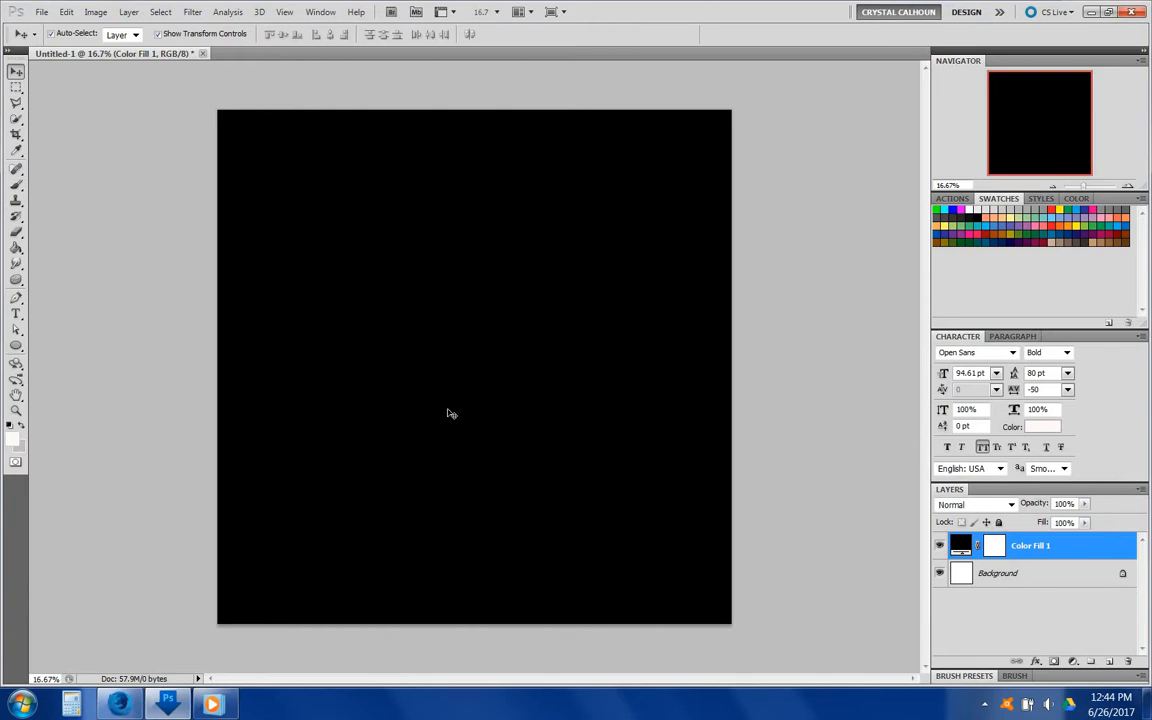
# - Add the text "BE YOU." in white on the upper half of the canvas
pyautogui.click(16, 313)
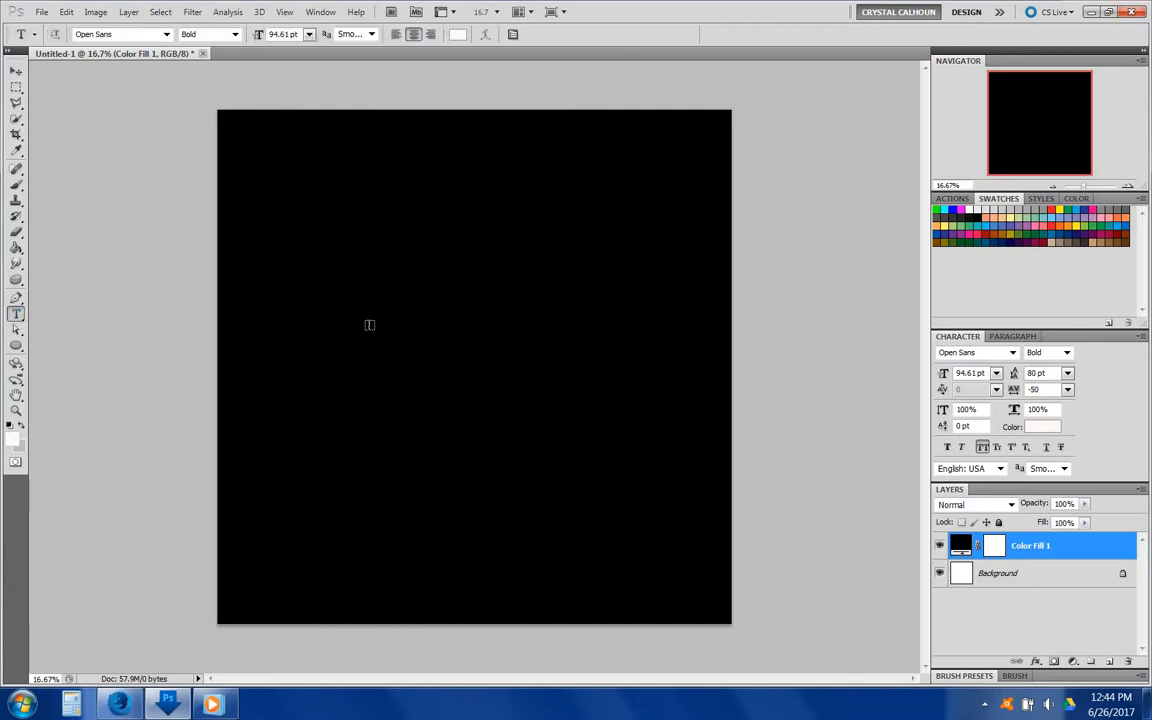
pyautogui.click(370, 325)
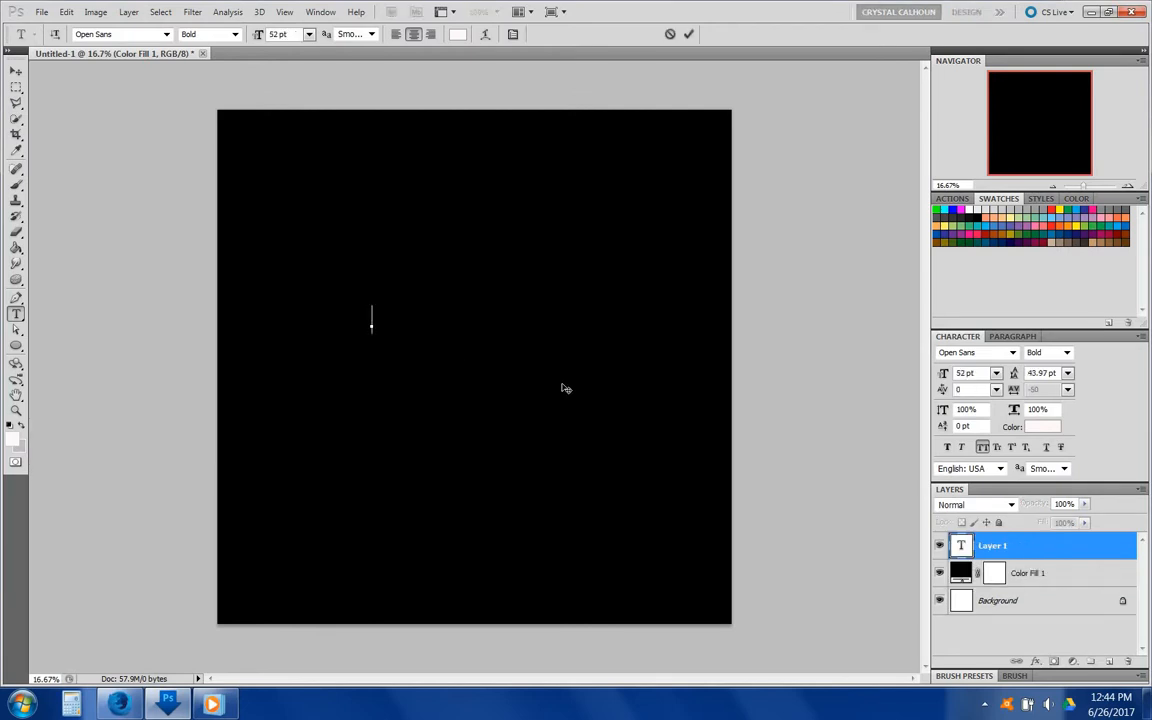
pyautogui.write('BE YOU.')
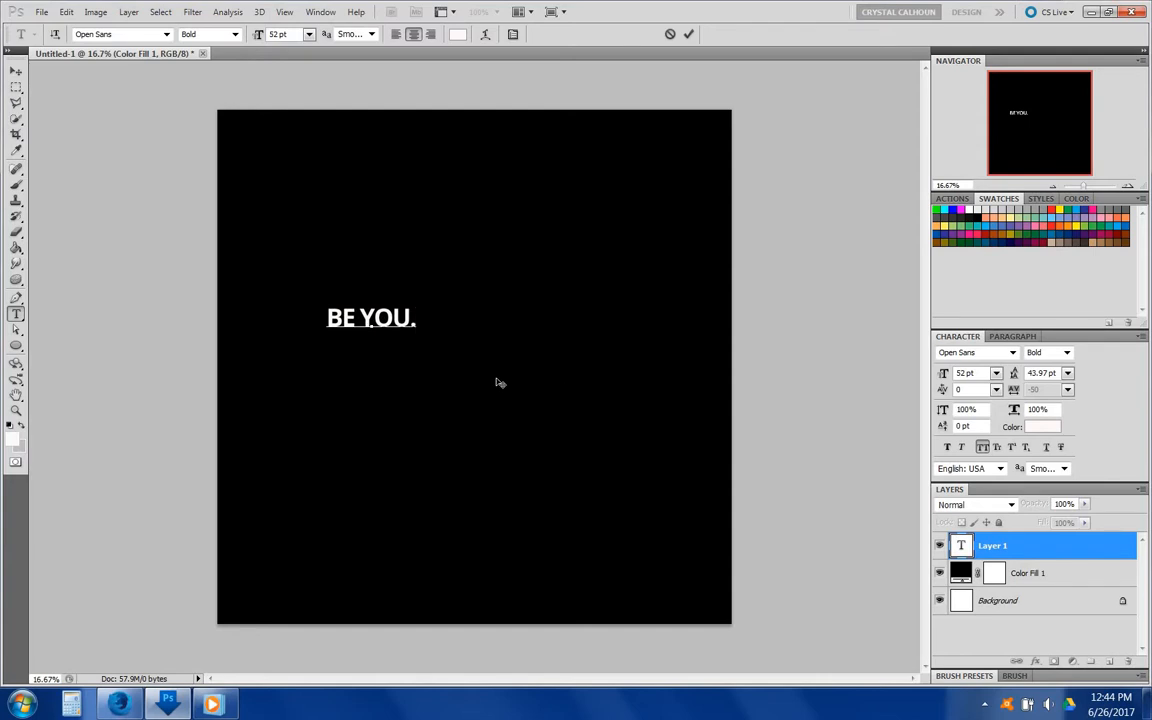
# - Scale the "BE YOU." text up to about 259% and move it closer to the middle of the canvas
pyautogui.click(16, 71)
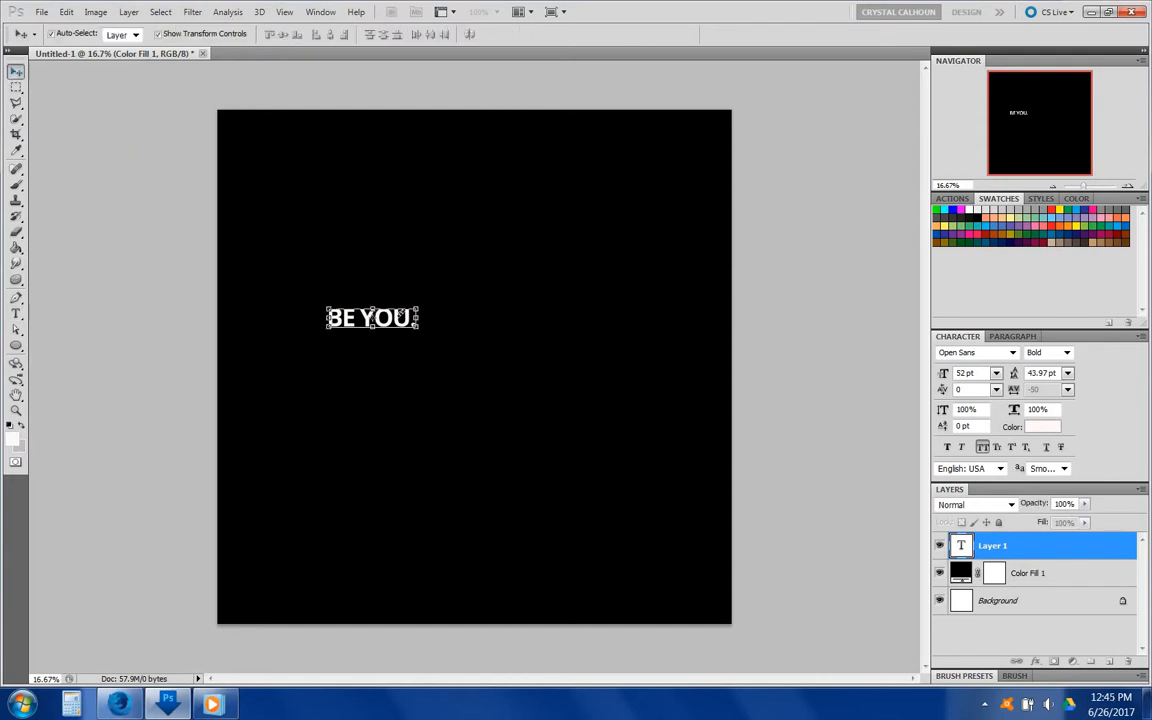
pyautogui.moveTo(432, 319); pyautogui.dragTo(617, 263)
pyautogui.moveTo(544, 299); pyautogui.dragTo(501, 318)
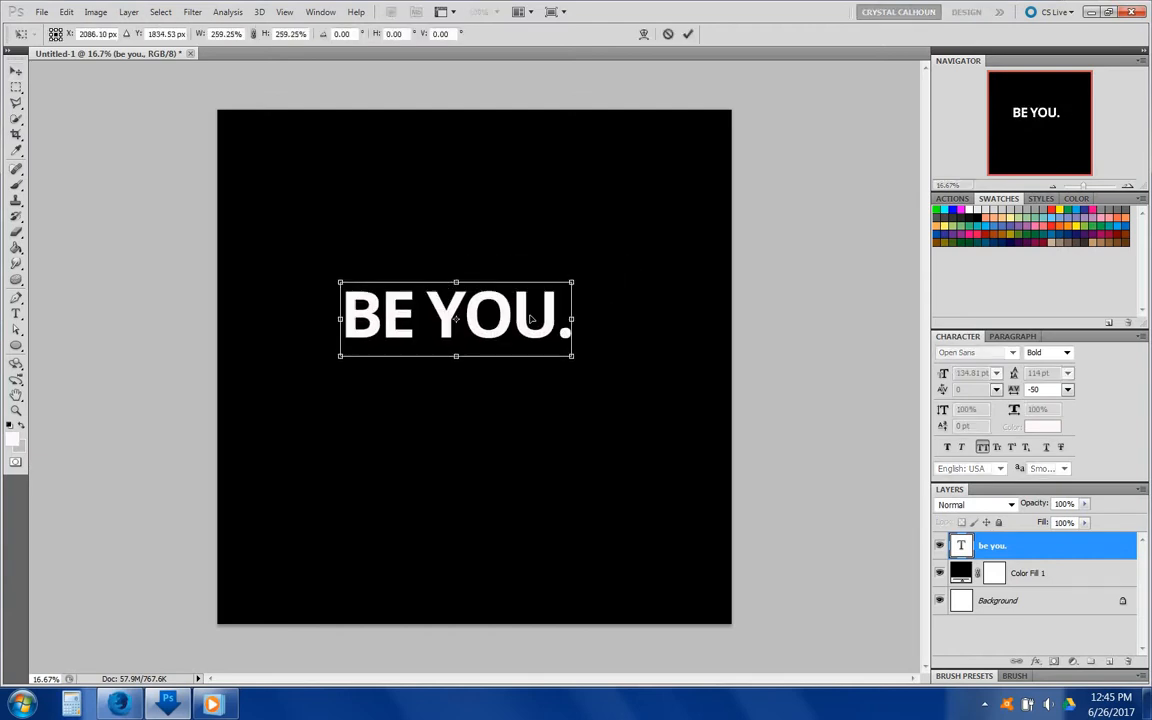
pyautogui.press('Return')
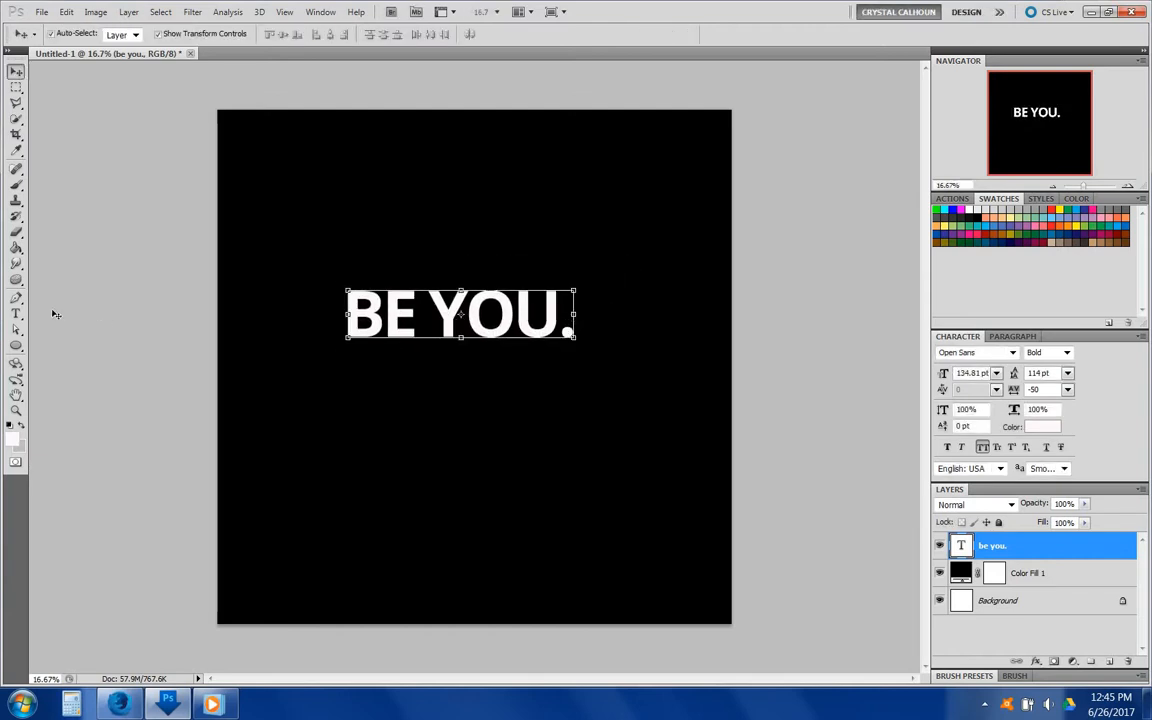
pyautogui.click(16, 313)
pyautogui.click(362, 331)
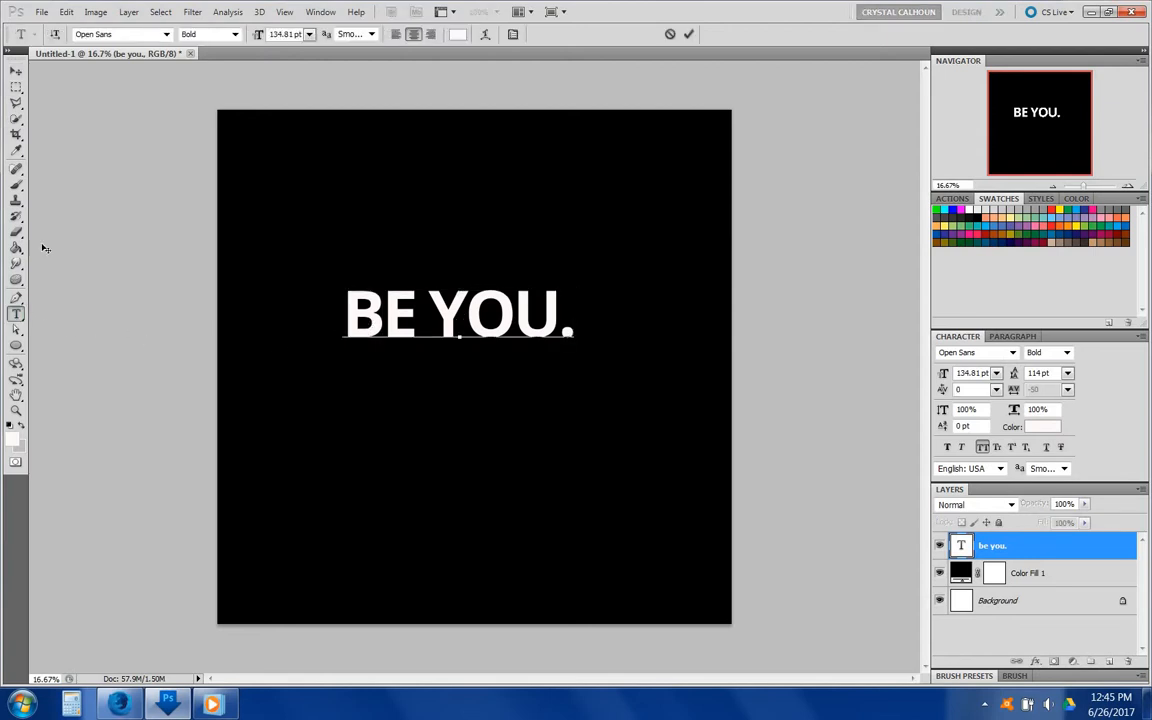
pyautogui.click(16, 72)
# - Add a separate text layer reading "BE UNIQUE!" below the "BE YOU." line
pyautogui.click(16, 313)
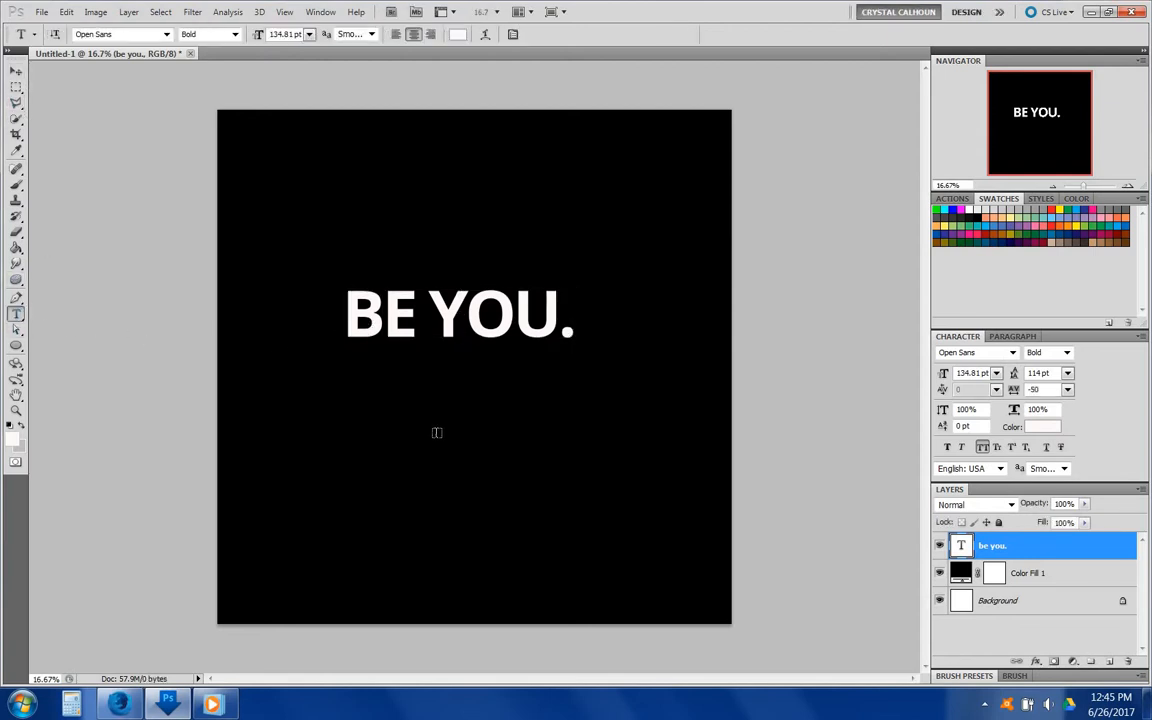
pyautogui.click(379, 402)
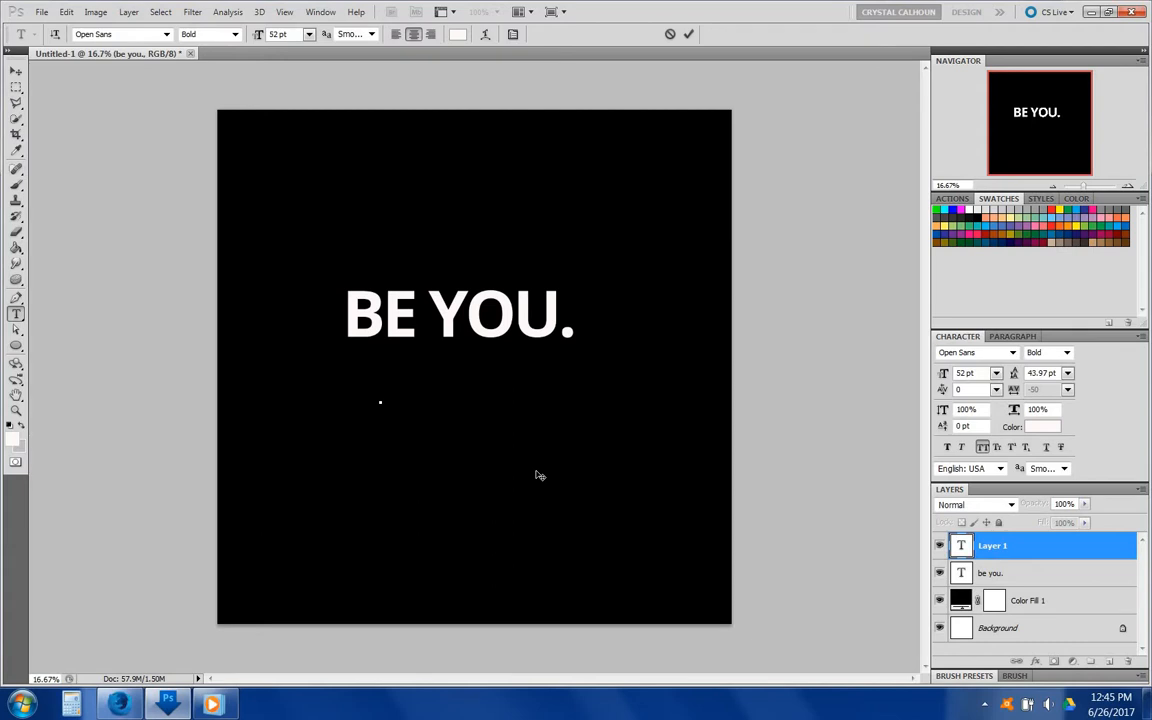
pyautogui.write('be uniuqe')
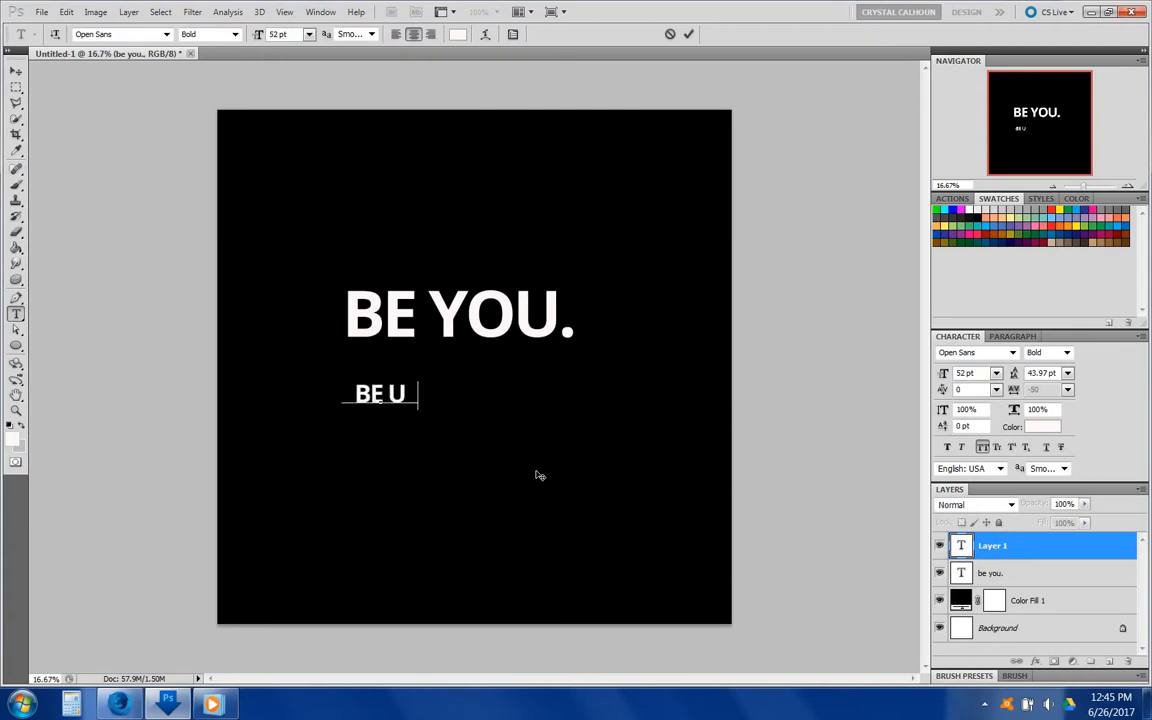
pyautogui.press('BackSpace')
pyautogui.press('BackSpace')
pyautogui.press('BackSpace')
pyautogui.write('que!')
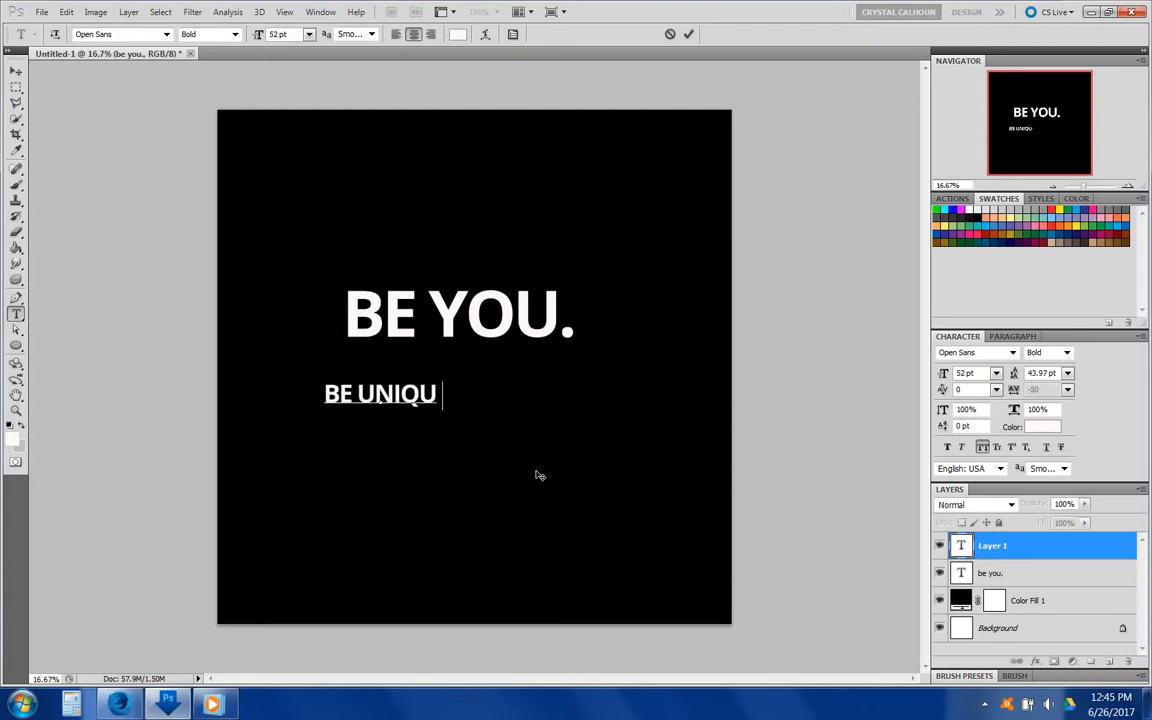
# - Enlarge "BE UNIQUE!" to about 90 pt, matching the width of "BE YOU.", and place it directly beneath that line
pyautogui.click(16, 71)
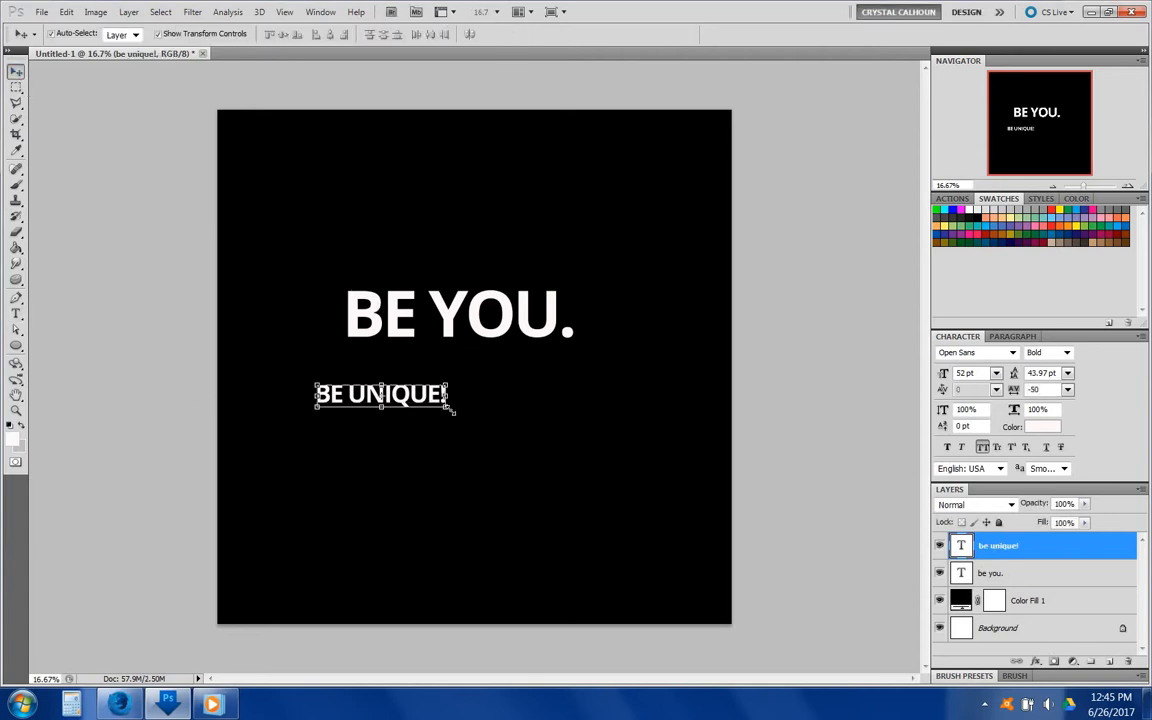
pyautogui.moveTo(450, 410); pyautogui.dragTo(549, 434)
pyautogui.moveTo(521, 386); pyautogui.dragTo(573, 386)
pyautogui.press('Return')
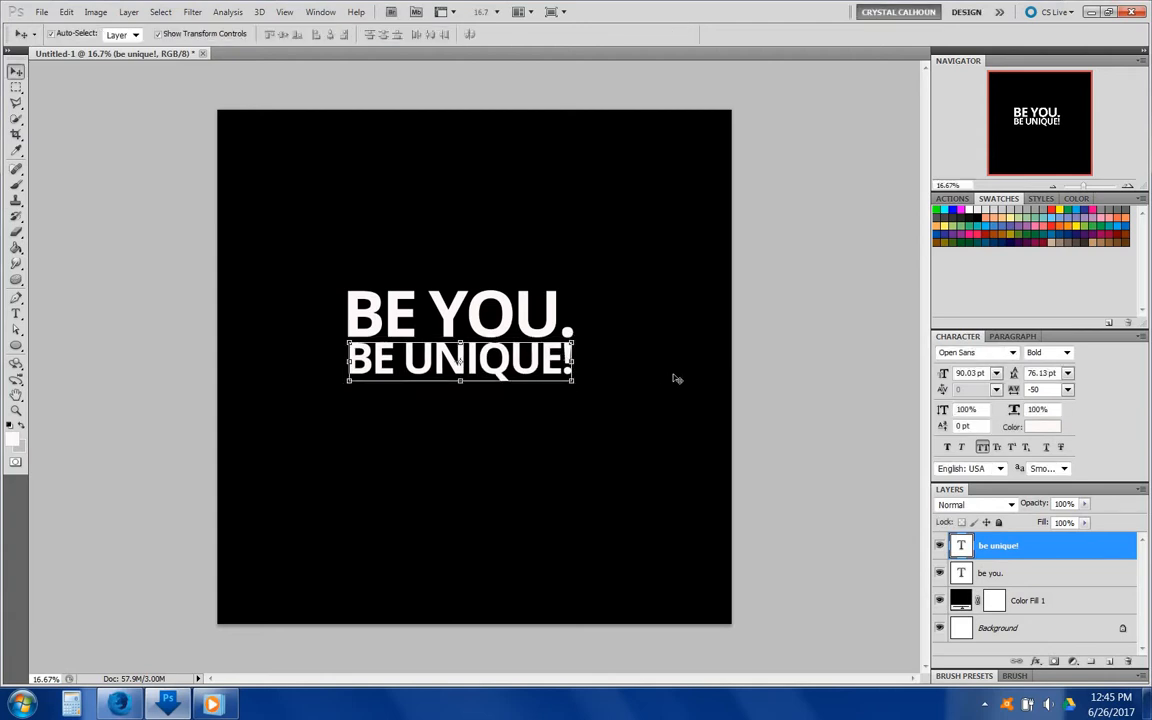
# - Create a blank layer directly above the black color fill and choose the Brush tool with a soft 7 px tip
pyautogui.click(648, 342)
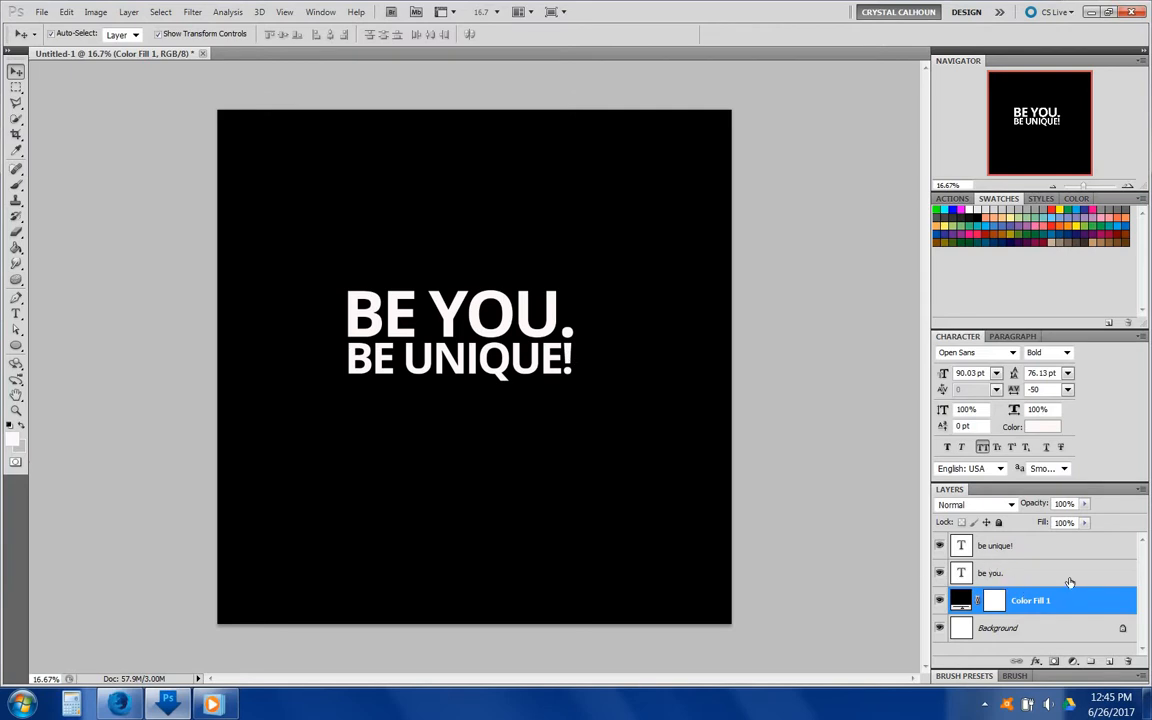
pyautogui.click(1110, 662)
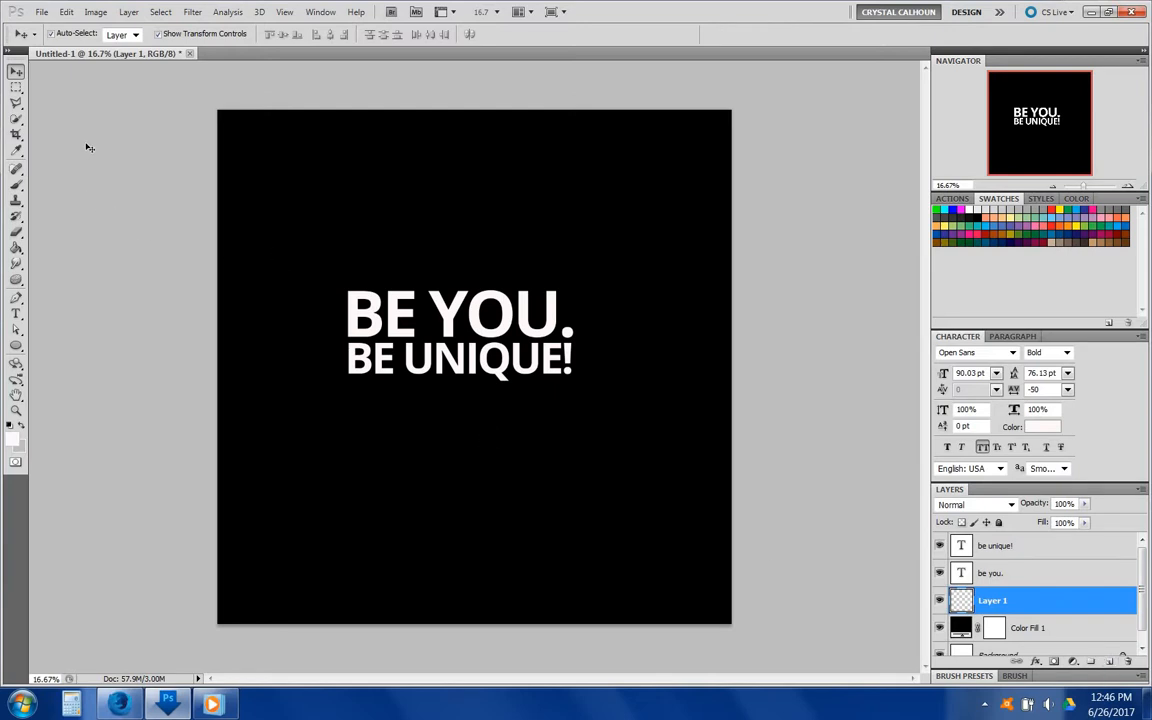
pyautogui.click(17, 189)
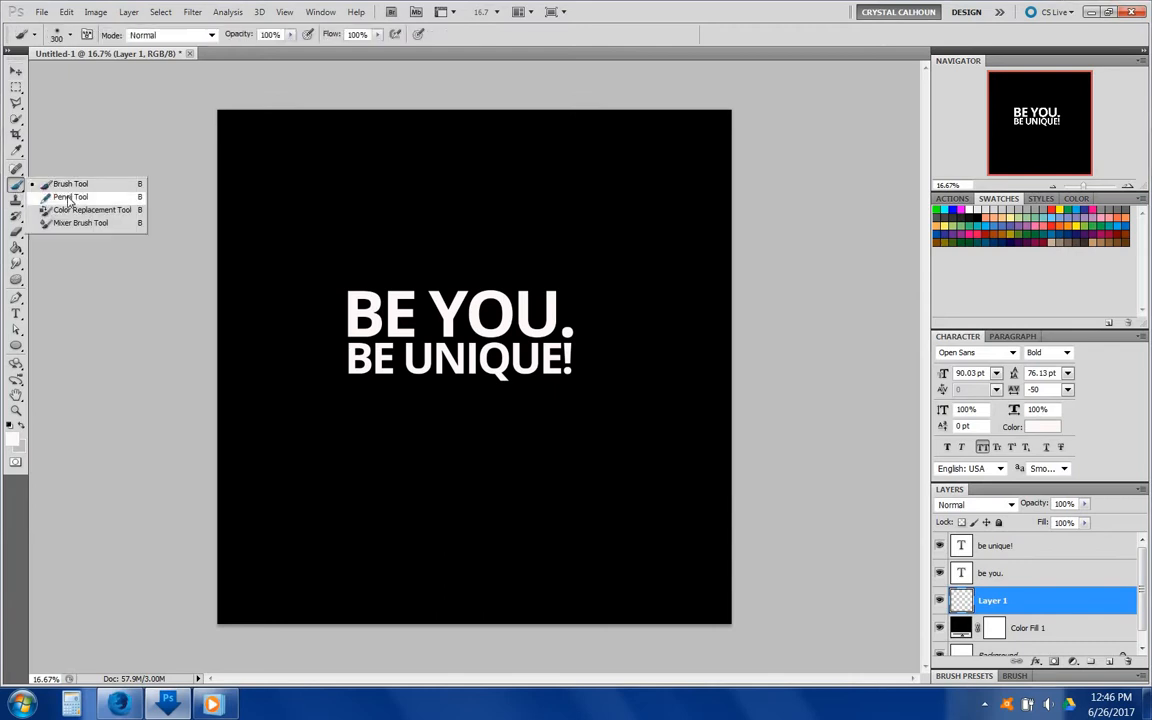
pyautogui.click(69, 198)
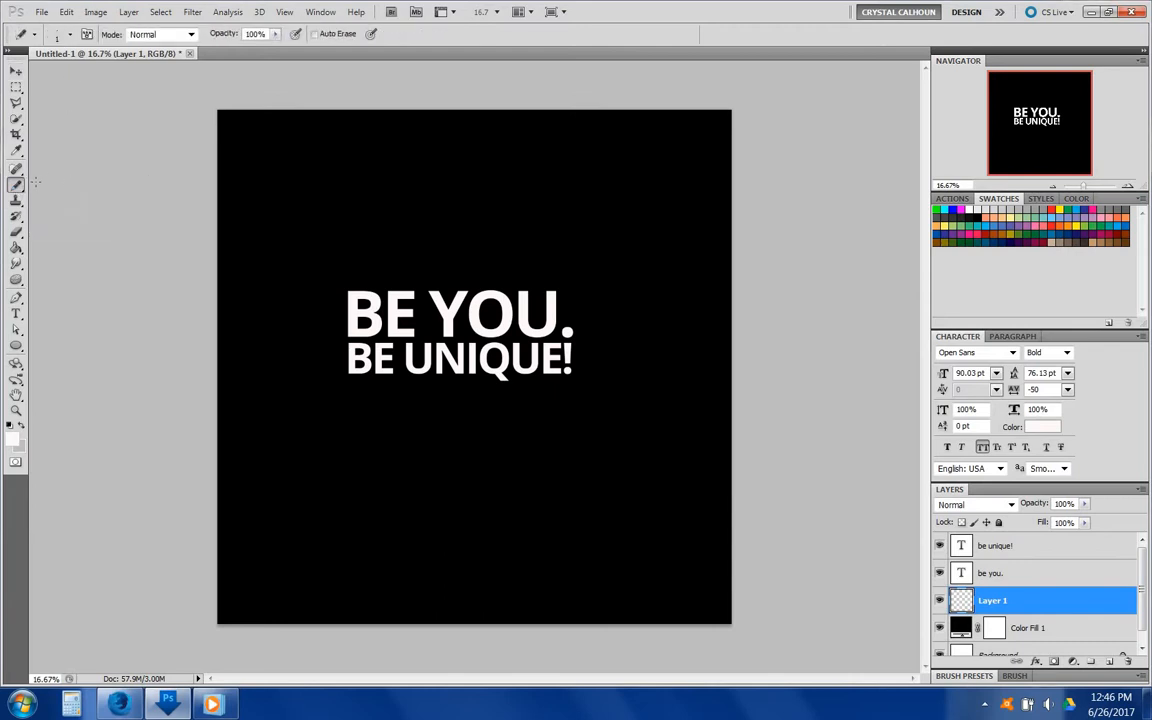
pyautogui.click(18, 187)
pyautogui.click(43, 185)
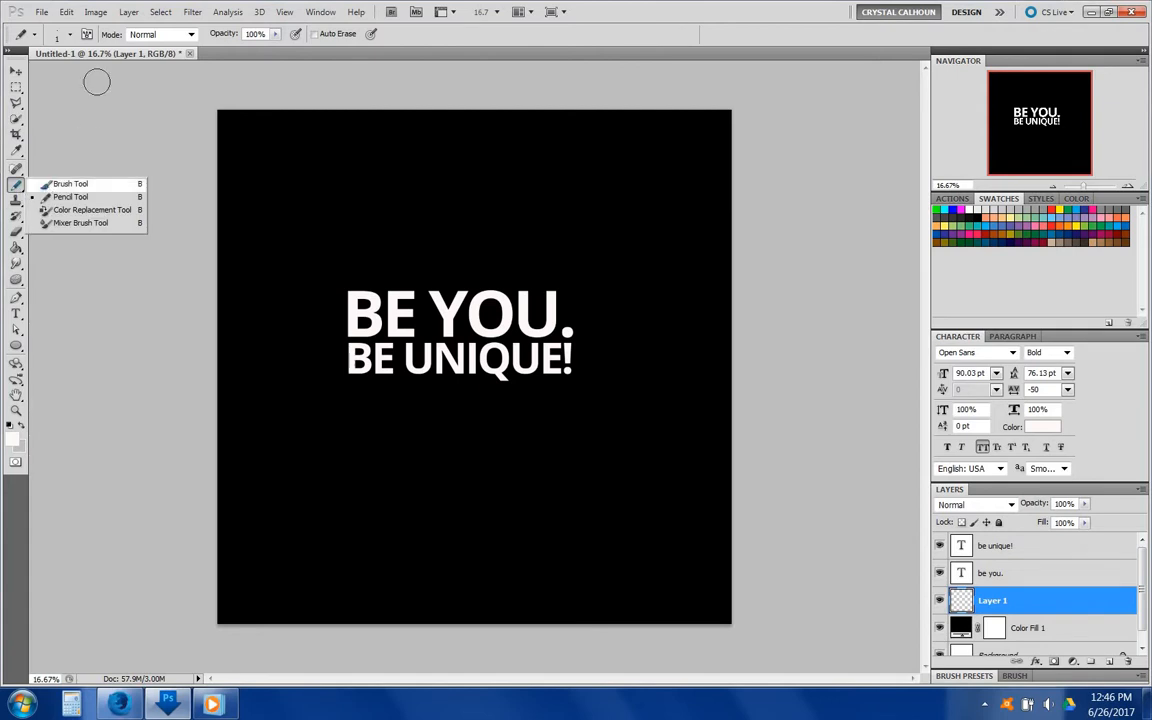
pyautogui.click(71, 36)
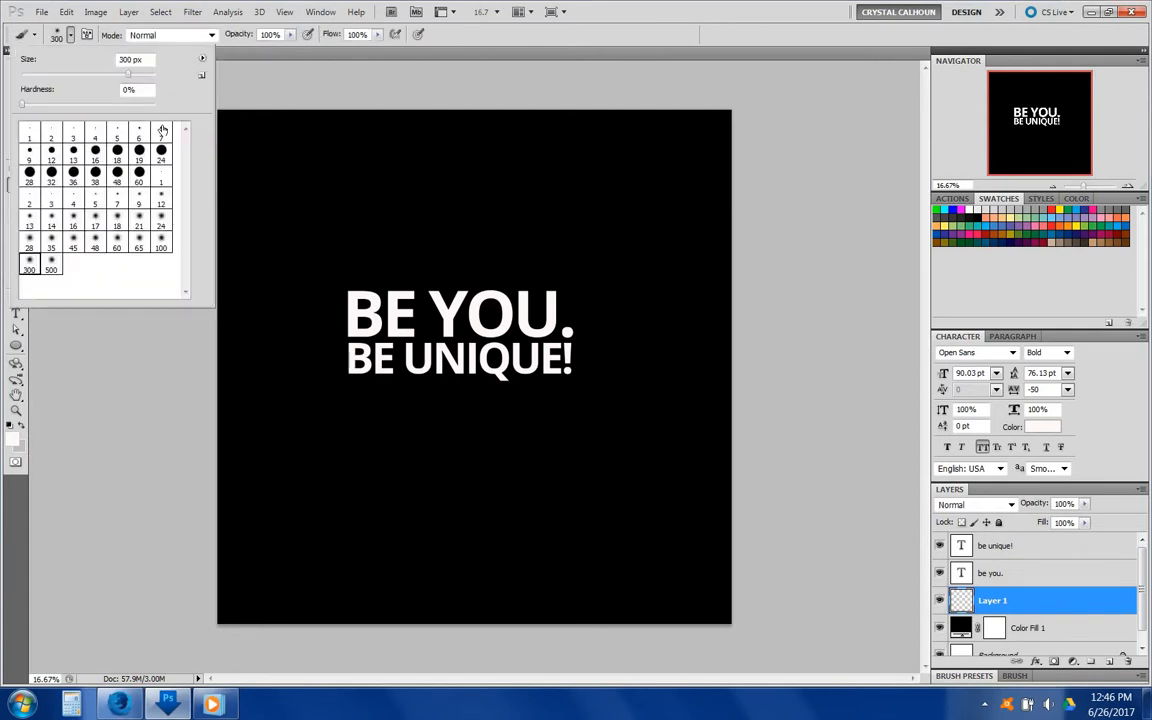
pyautogui.click(118, 199)
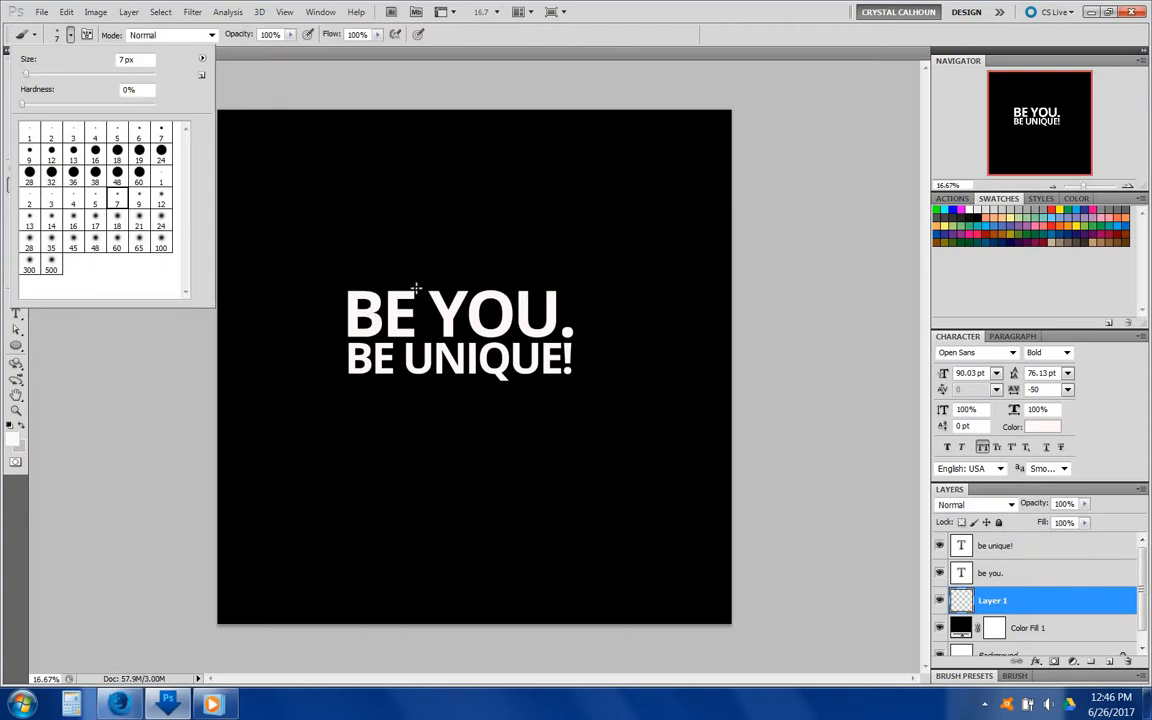
pyautogui.click(564, 289)
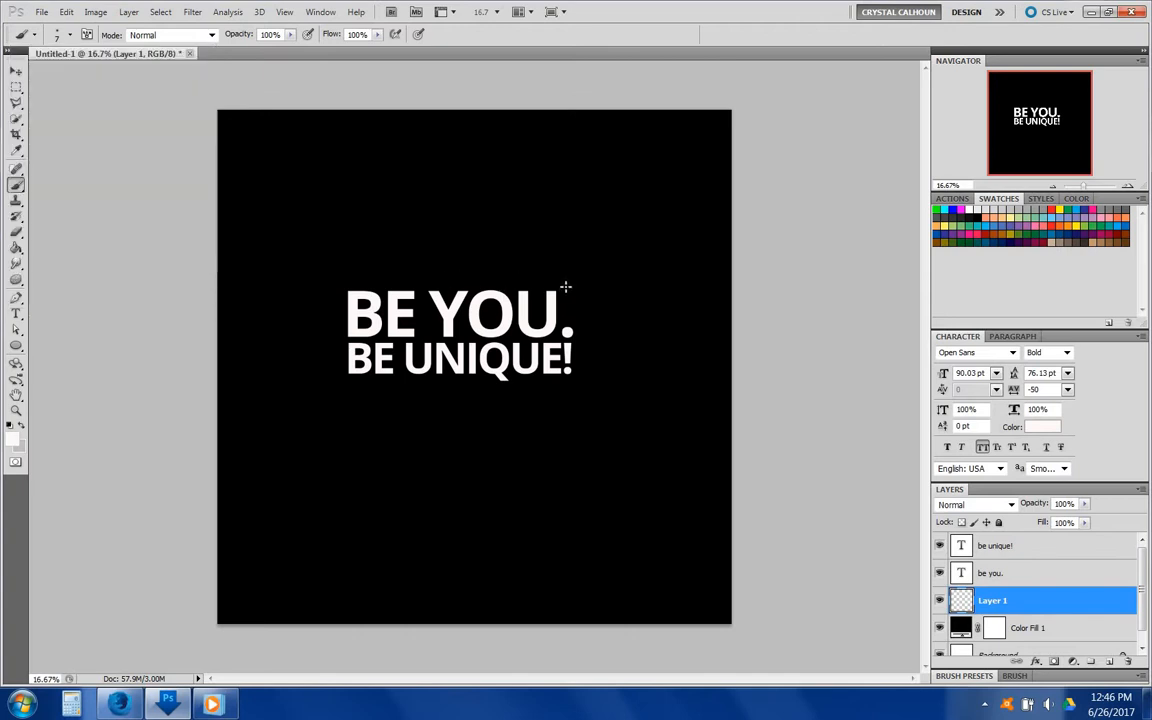
# - Paint thin jagged white lines beside the end of "BE YOU.", with one branch rising toward the canvas's upper right
pyautogui.moveTo(566, 288); pyautogui.dragTo(592, 288)
pyautogui.moveTo(636, 291); pyautogui.dragTo(649, 301)
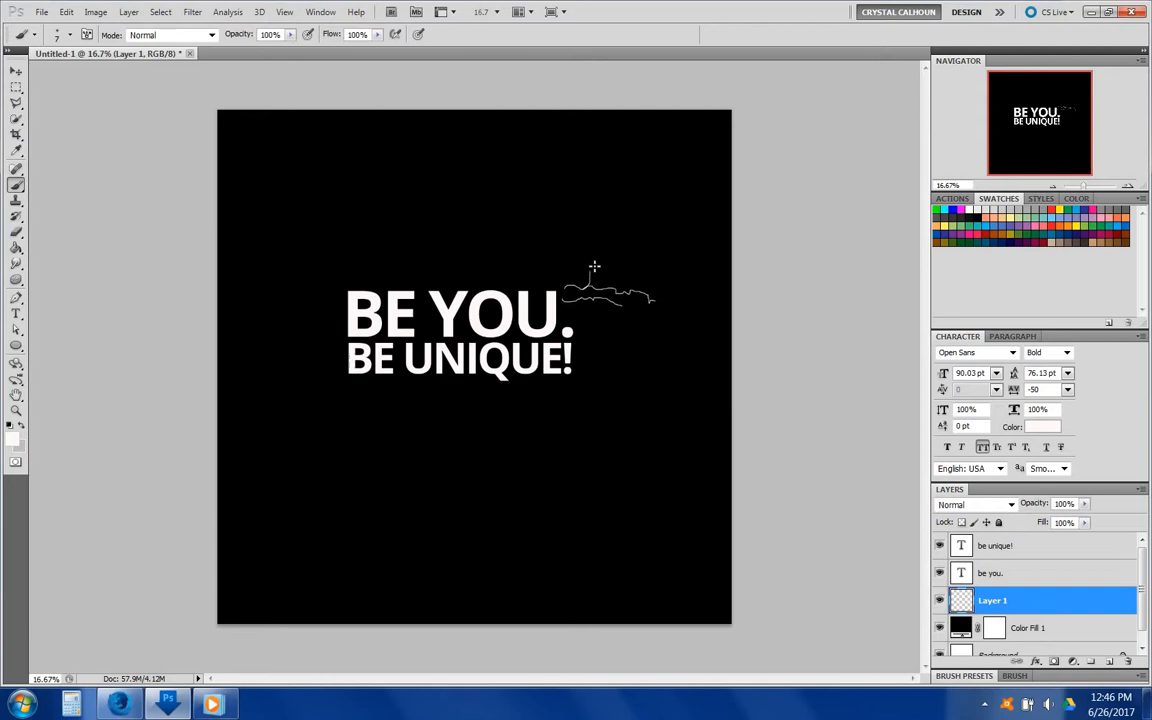
pyautogui.moveTo(602, 244); pyautogui.dragTo(634, 218)
# - Paint a longer jagged line with a soft 12 px brush from above the "U" of "YOU" toward the canvas's upper left
pyautogui.click(69, 34)
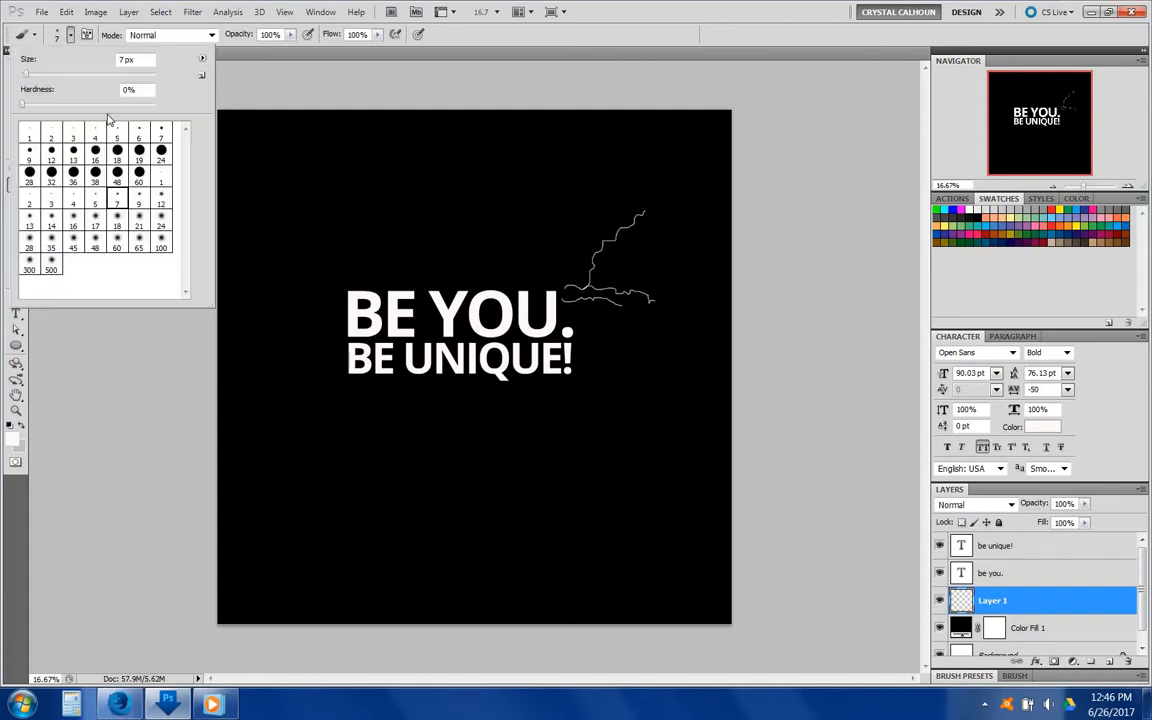
pyautogui.click(161, 199)
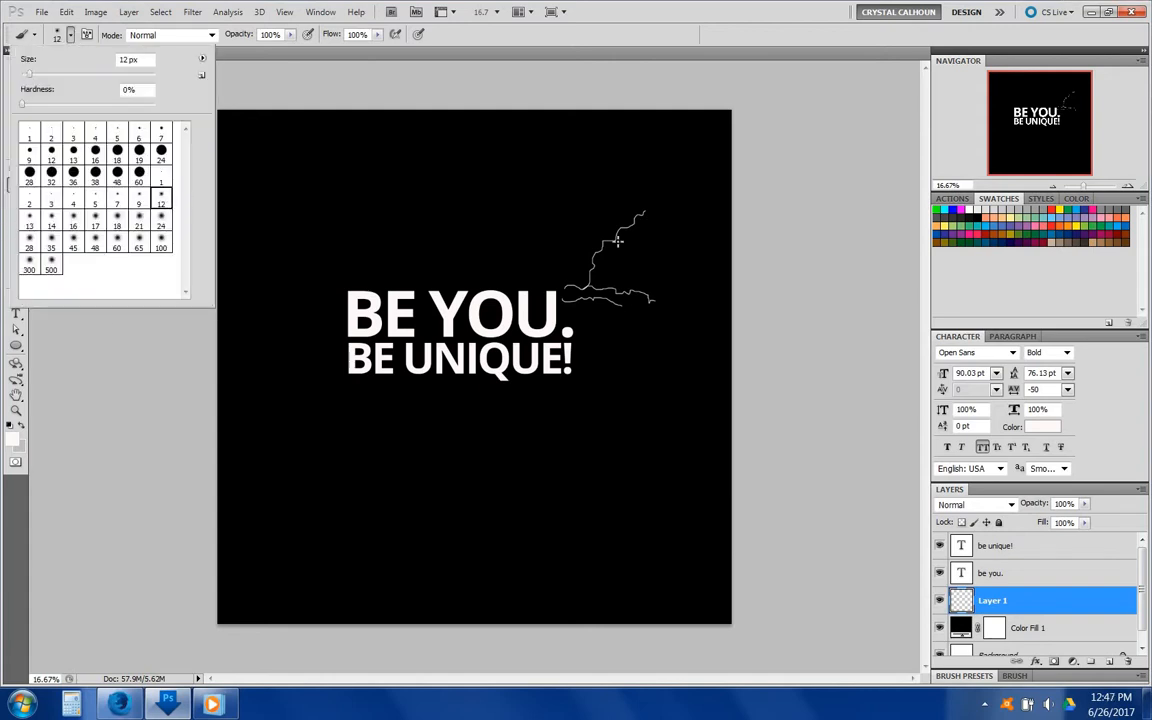
pyautogui.moveTo(527, 284)
pyautogui.mouseDown()
pyautogui.moveTo(472, 183)
pyautogui.moveTo(446, 178)
pyautogui.moveTo(408, 146)
pyautogui.mouseUp()
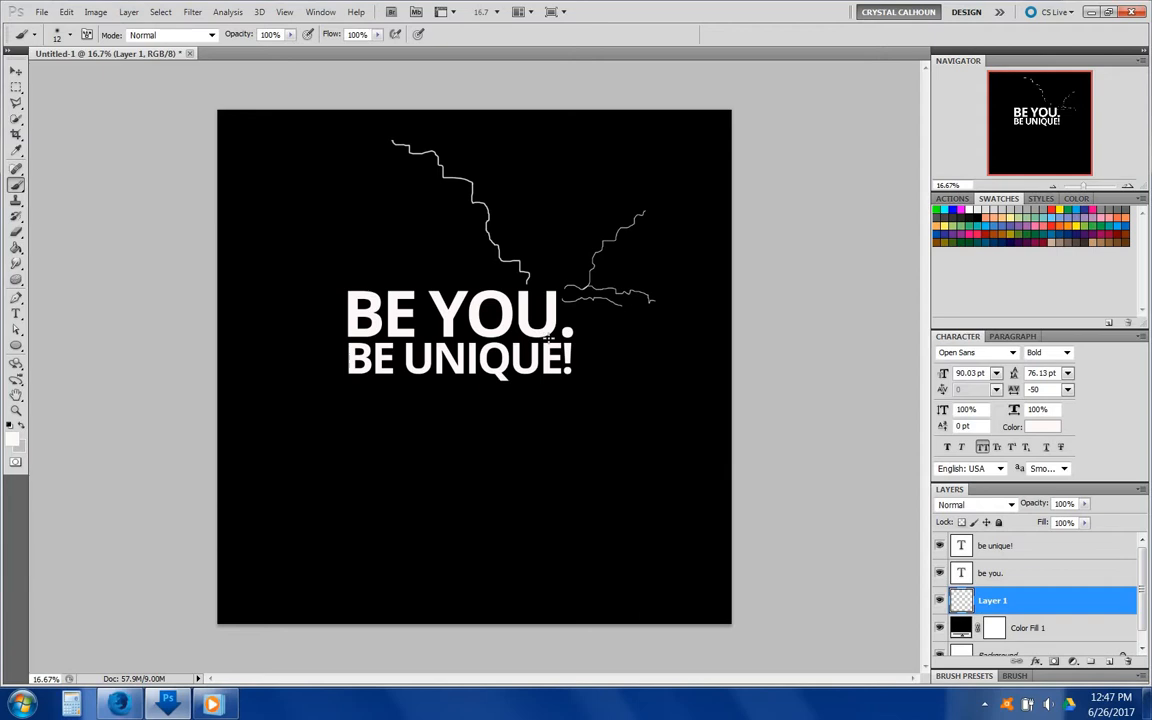
# - Paint a jagged 12 px line from the end of "BE UNIQUE!" toward the canvas's lower right
pyautogui.moveTo(560, 363)
pyautogui.mouseDown()
pyautogui.moveTo(591, 387)
pyautogui.moveTo(607, 438)
pyautogui.moveTo(657, 474)
pyautogui.mouseUp()
pyautogui.moveTo(661, 478); pyautogui.dragTo(662, 483)
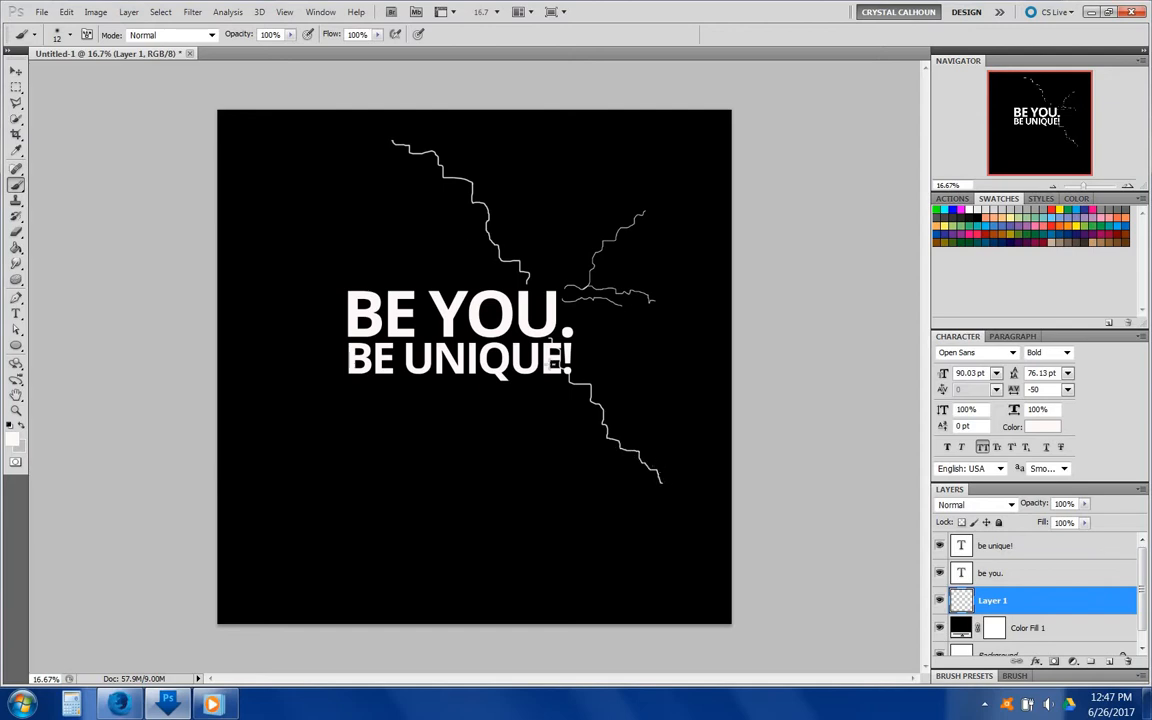
# - Add short jagged branches to the lower-right, upper-right and upper-left lines with a soft 9 px brush
pyautogui.click(69, 35)
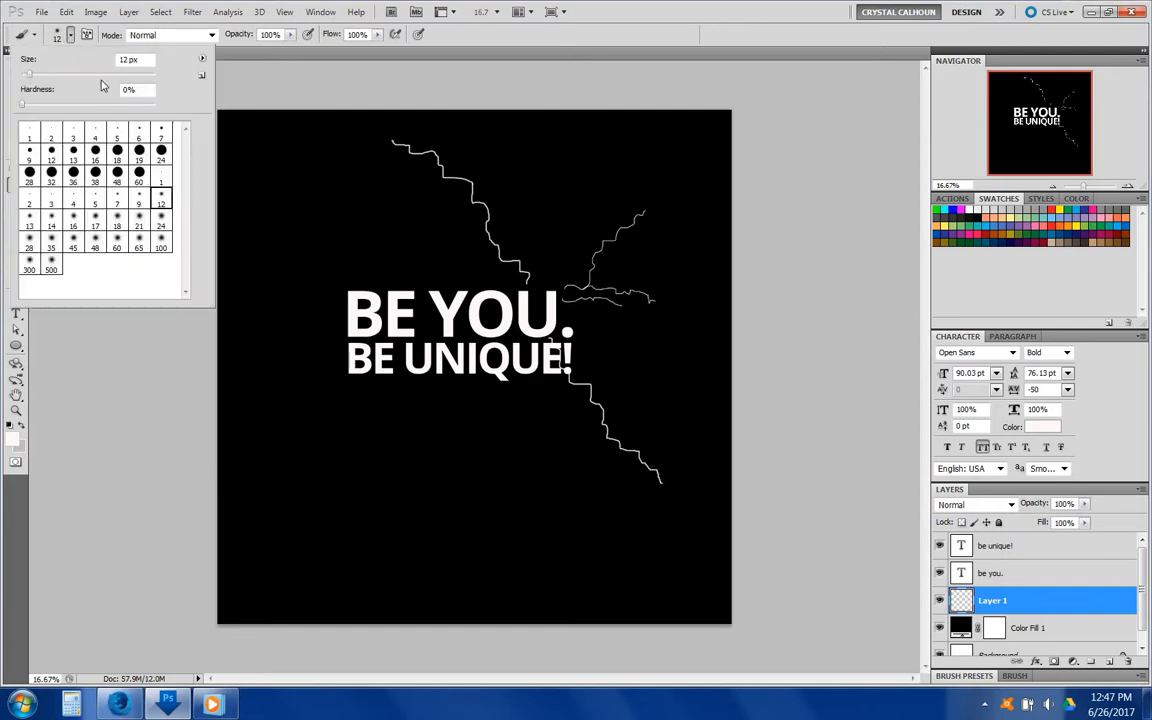
pyautogui.click(139, 198)
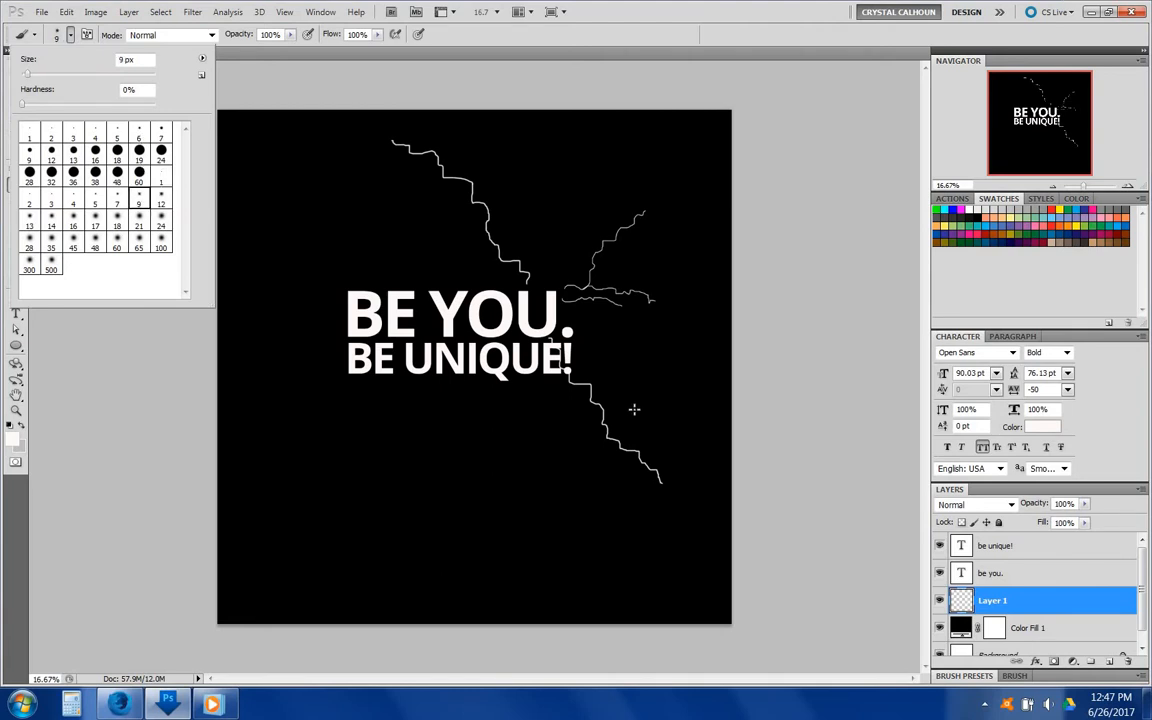
pyautogui.moveTo(612, 439); pyautogui.dragTo(660, 400)
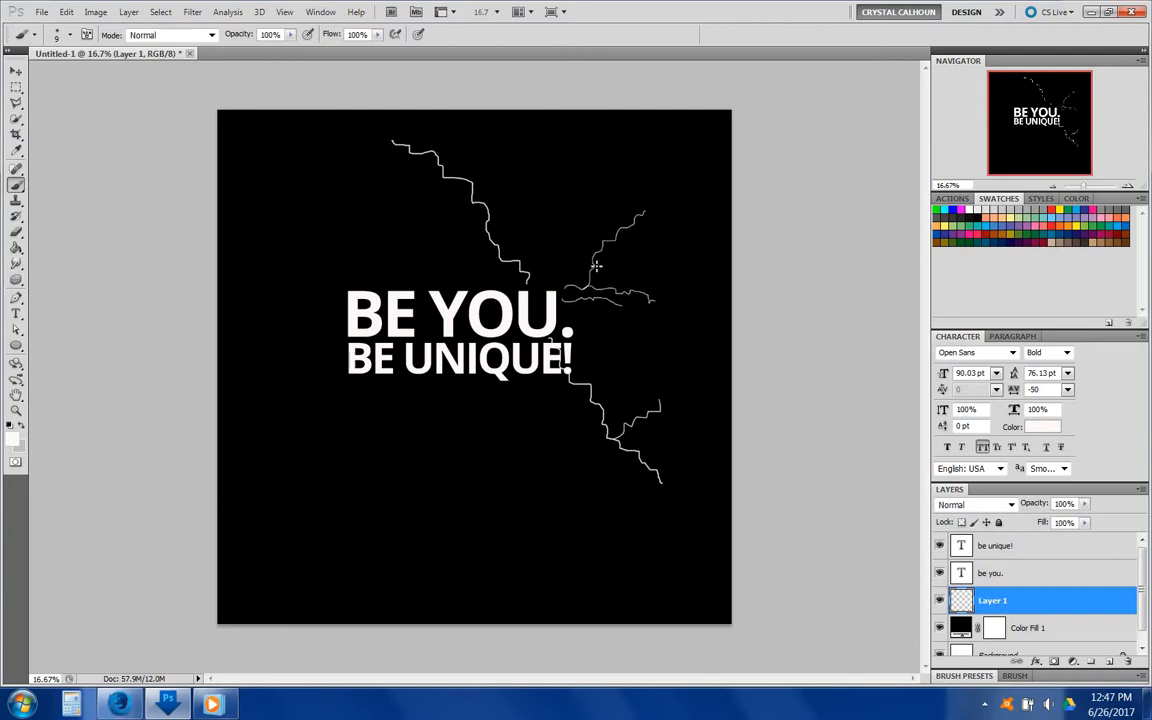
pyautogui.moveTo(592, 254); pyautogui.dragTo(579, 215)
pyautogui.moveTo(493, 229); pyautogui.dragTo(507, 213)
# - Paint thinner branches off the upper-left line with a soft 5 px brush, one rising and one running above "BE YOU."
pyautogui.click(1128, 188)
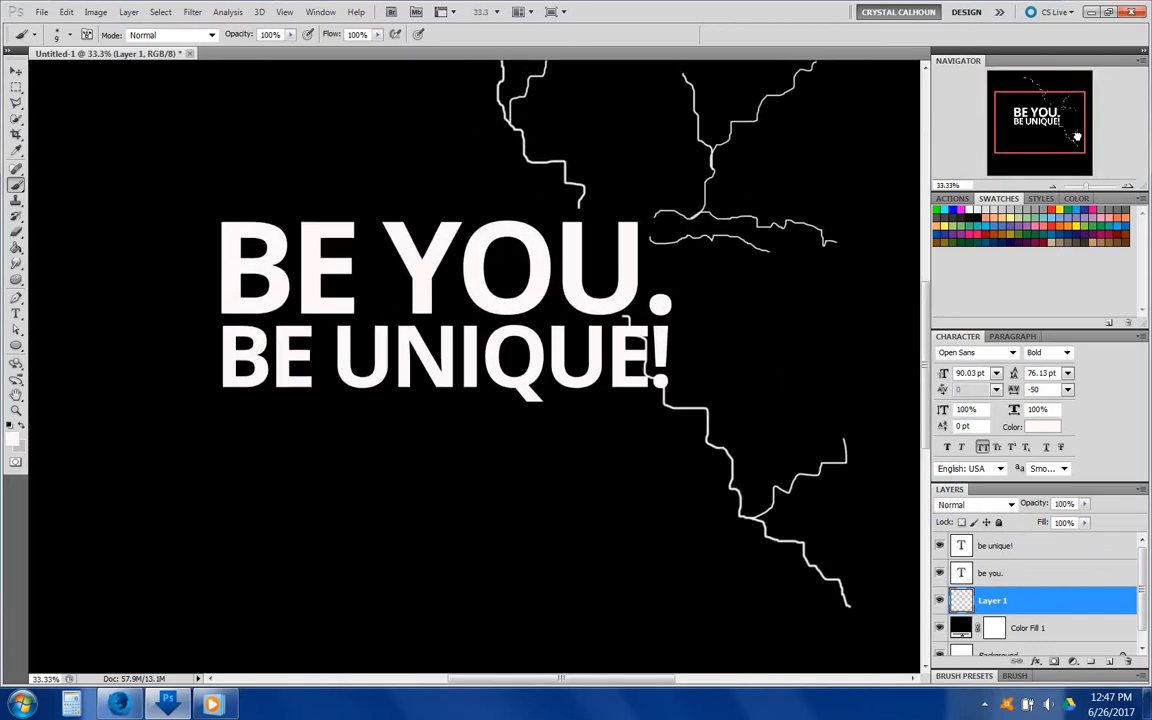
pyautogui.moveTo(1085, 134); pyautogui.dragTo(1077, 114)
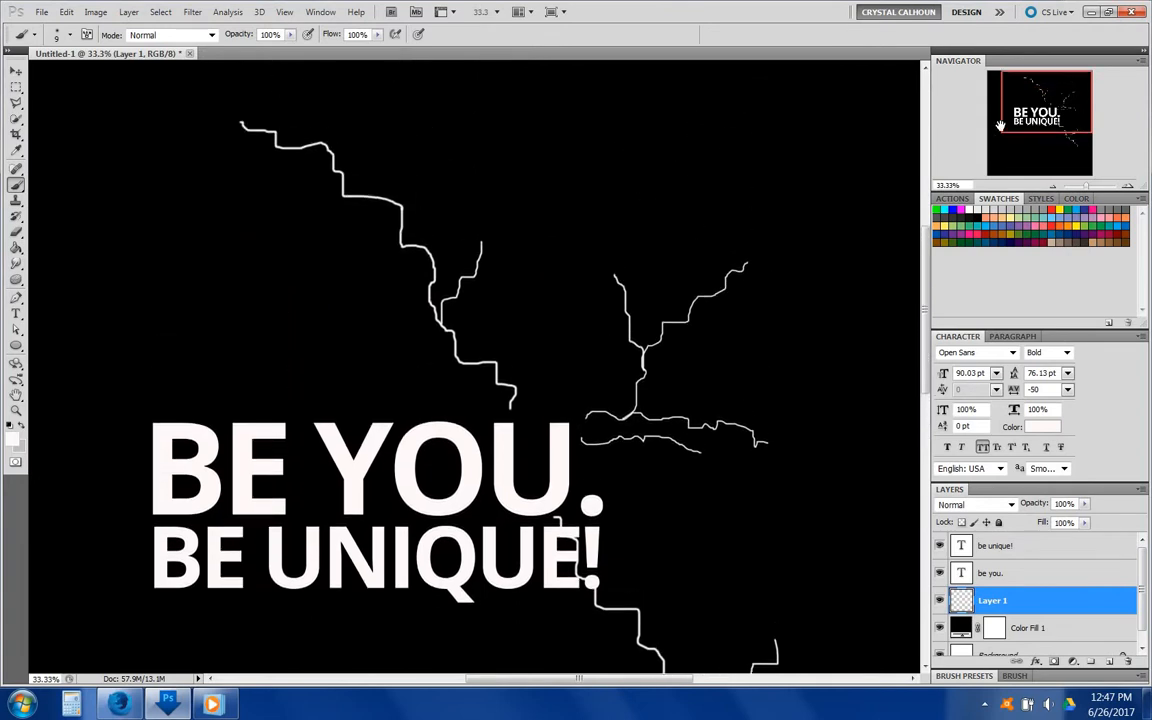
pyautogui.click(69, 36)
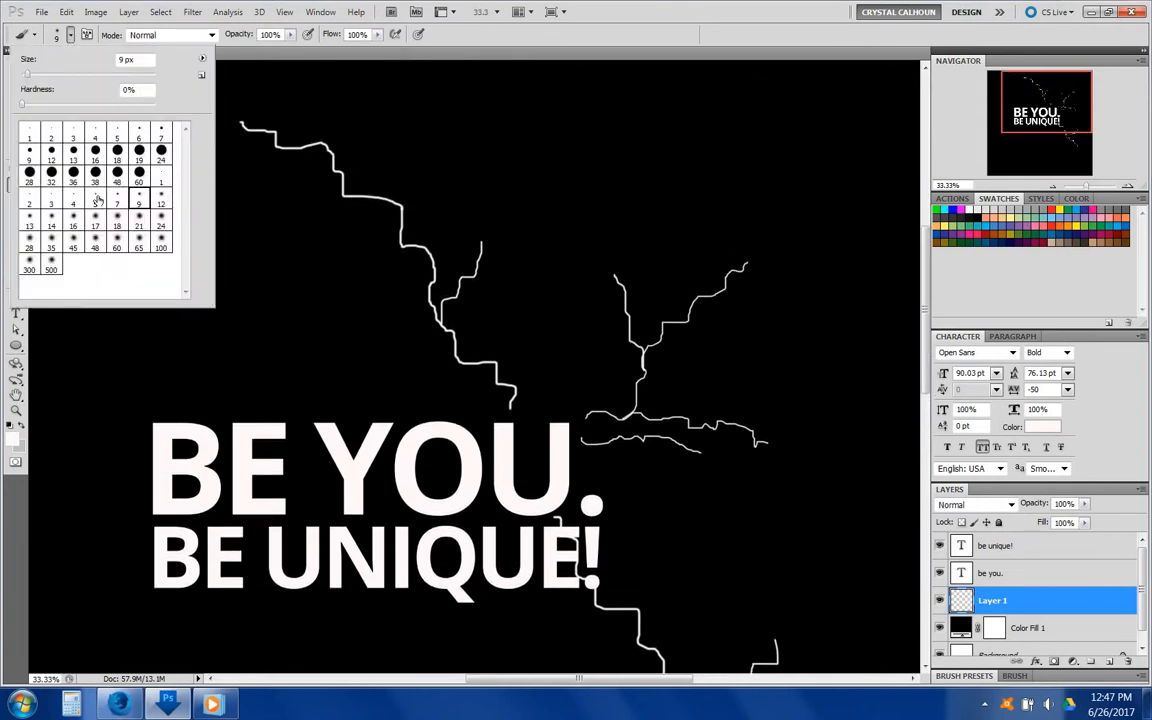
pyautogui.click(476, 273)
pyautogui.moveTo(466, 276)
pyautogui.mouseDown()
pyautogui.moveTo(529, 227)
pyautogui.moveTo(536, 208)
pyautogui.moveTo(518, 221)
pyautogui.moveTo(510, 179)
pyautogui.mouseUp()
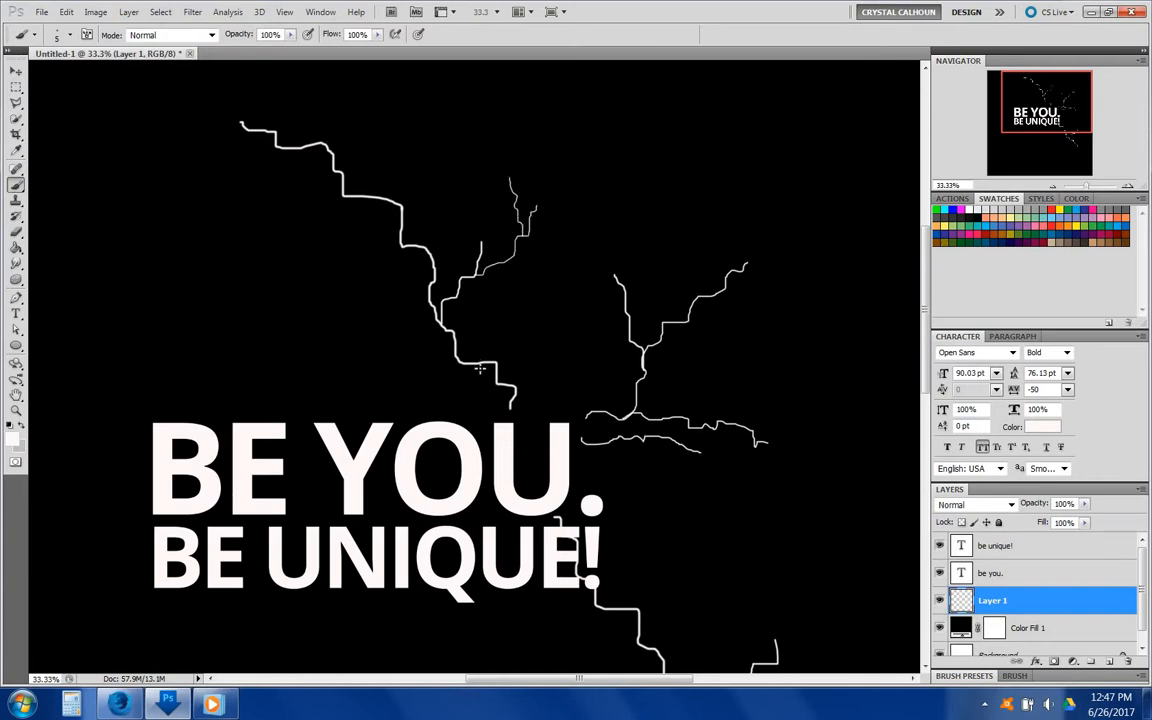
pyautogui.moveTo(467, 368)
pyautogui.mouseDown()
pyautogui.moveTo(358, 367)
pyautogui.moveTo(309, 323)
pyautogui.mouseUp()
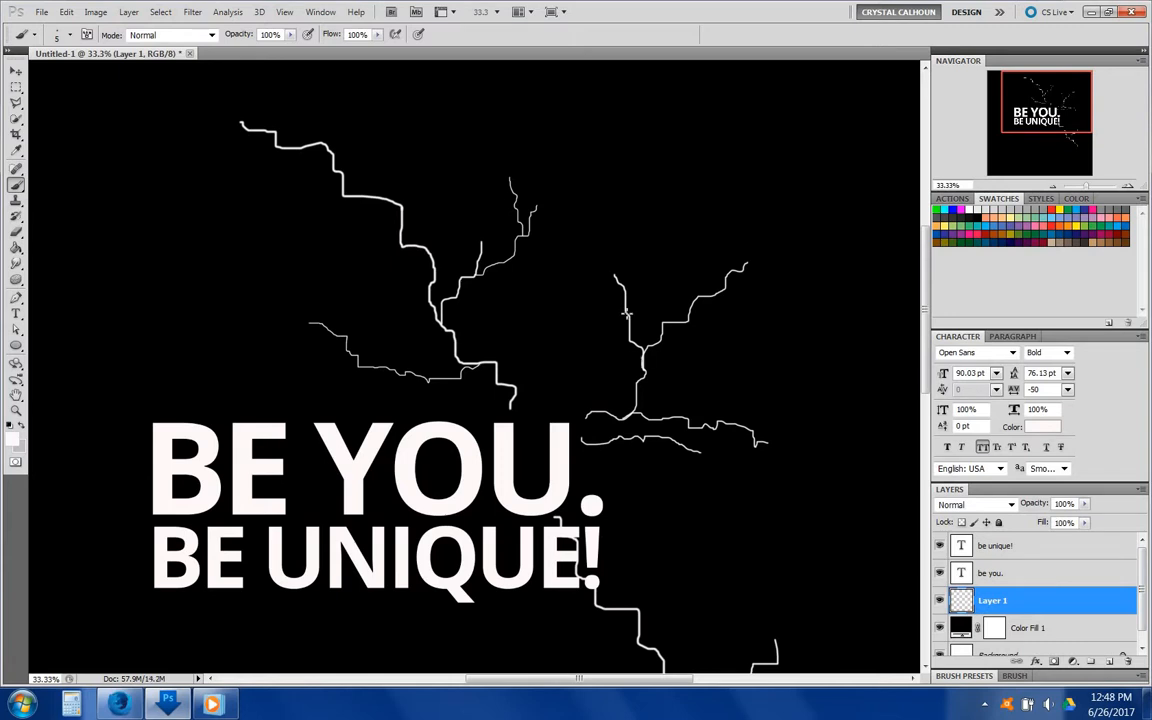
# - Extend the upper-right lines with soft 5 px jagged branches reaching toward the canvas's top and right edges
pyautogui.moveTo(614, 280); pyautogui.dragTo(576, 265)
pyautogui.moveTo(726, 272)
pyautogui.mouseDown()
pyautogui.moveTo(733, 175)
pyautogui.moveTo(717, 161)
pyautogui.moveTo(727, 96)
pyautogui.mouseUp()
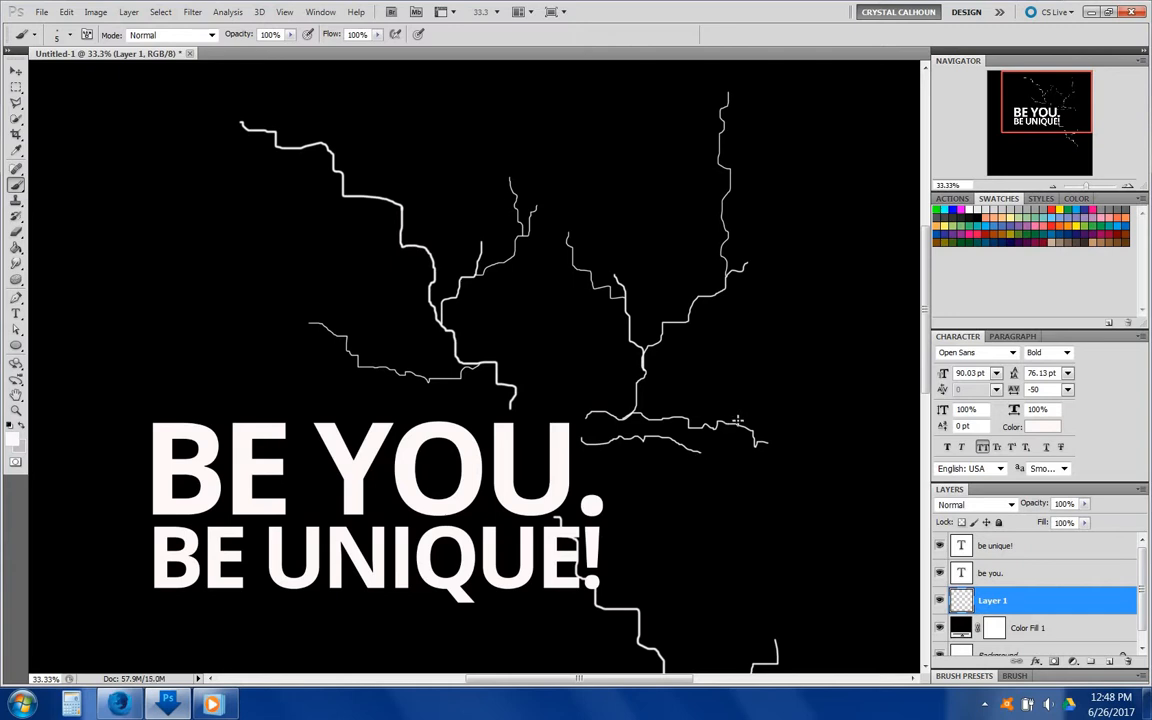
pyautogui.moveTo(744, 413)
pyautogui.mouseDown()
pyautogui.moveTo(862, 359)
pyautogui.moveTo(907, 302)
pyautogui.mouseUp()
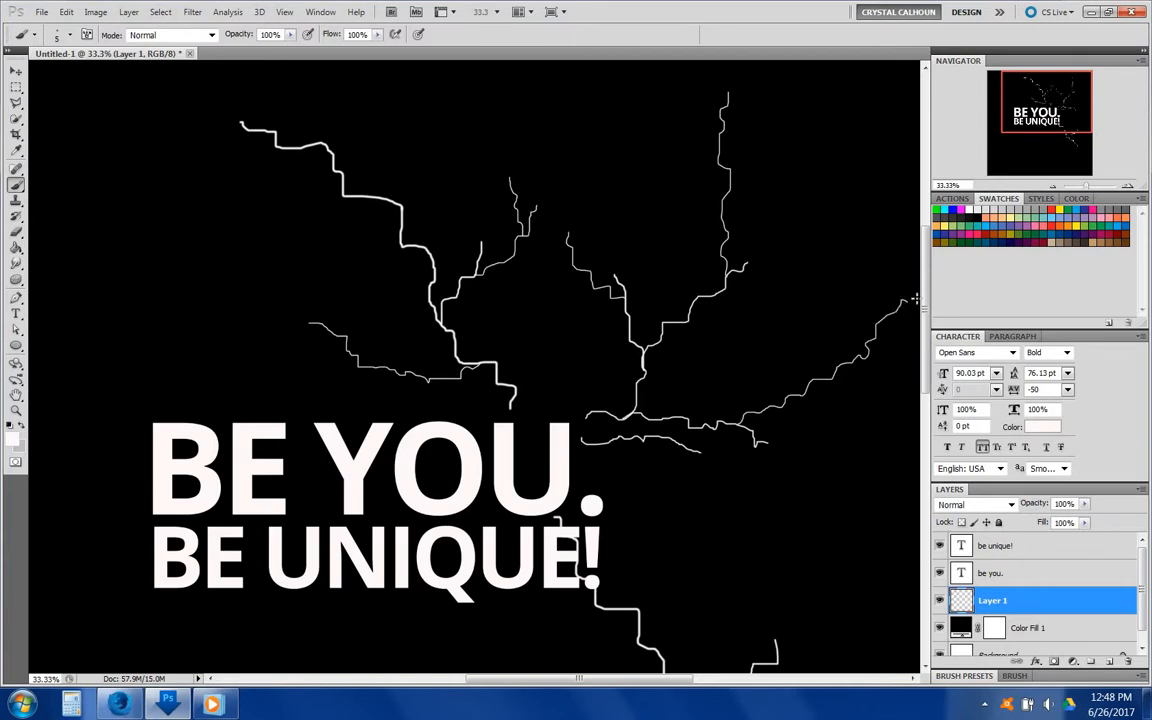
pyautogui.scroll(3, 878, 268)
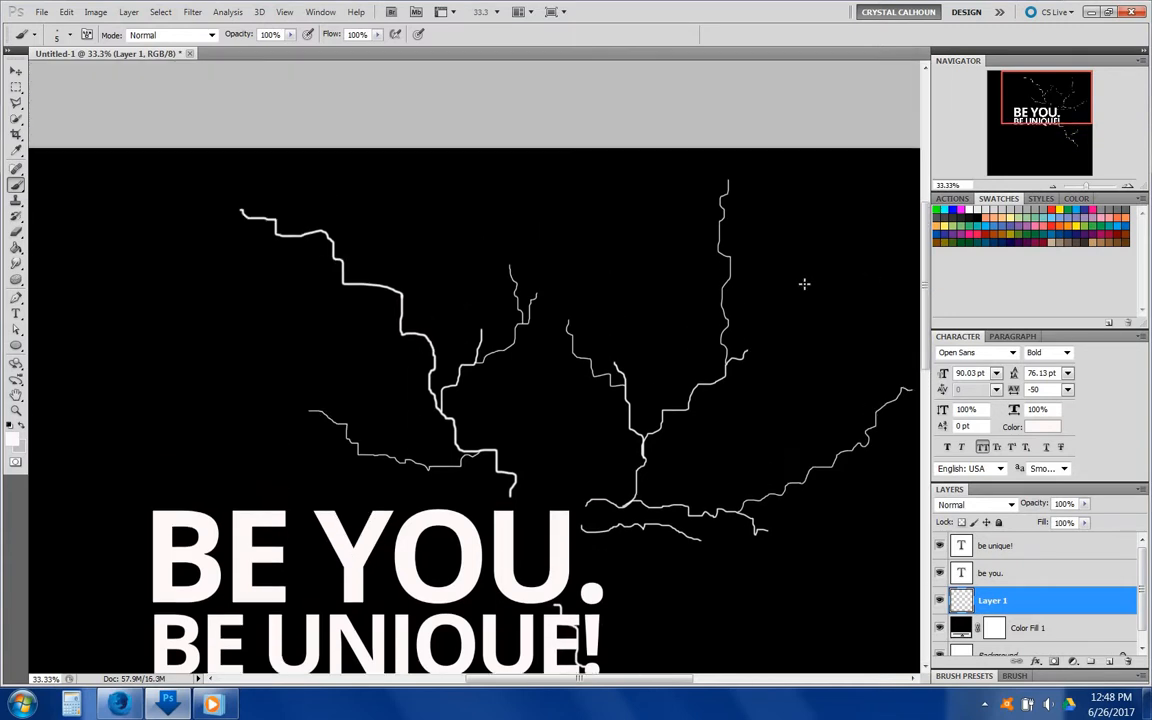
pyautogui.moveTo(731, 256)
pyautogui.mouseDown()
pyautogui.moveTo(813, 222)
pyautogui.moveTo(882, 178)
pyautogui.mouseUp()
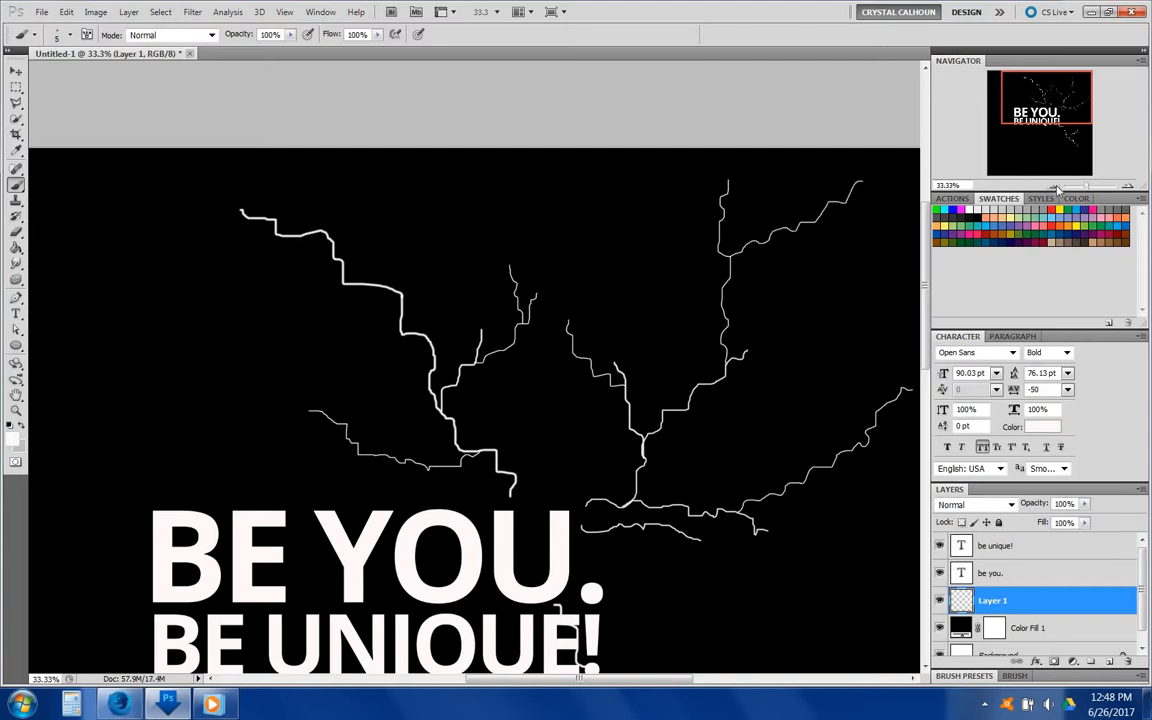
# - Paint fine twigs along the upper part of the upper-left line with a soft 3 px brush
pyautogui.click(1056, 187)
pyautogui.moveTo(1059, 122); pyautogui.dragTo(1061, 105)
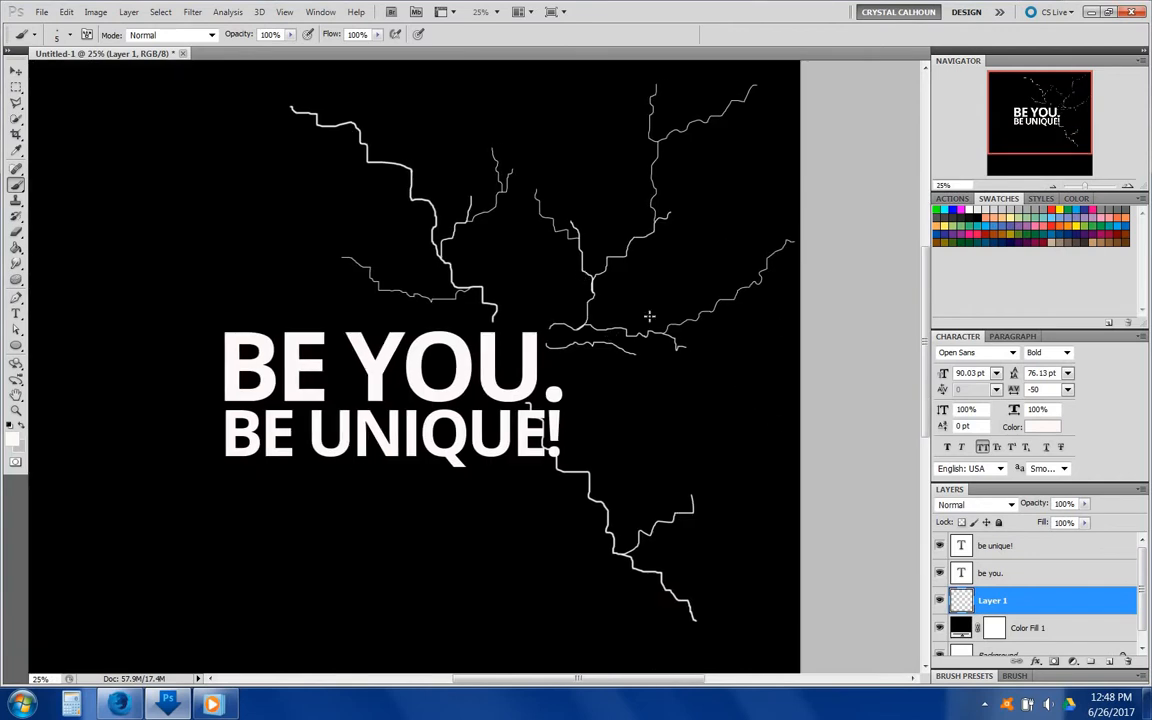
pyautogui.click(69, 36)
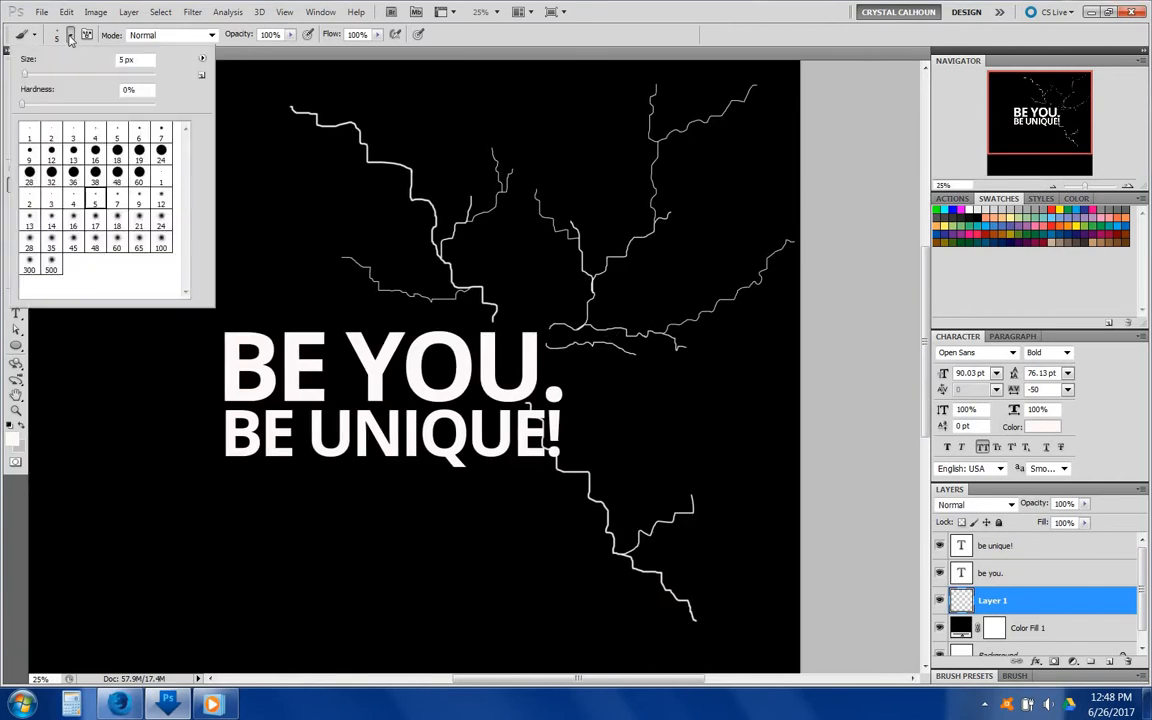
pyautogui.click(50, 199)
pyautogui.click(402, 157)
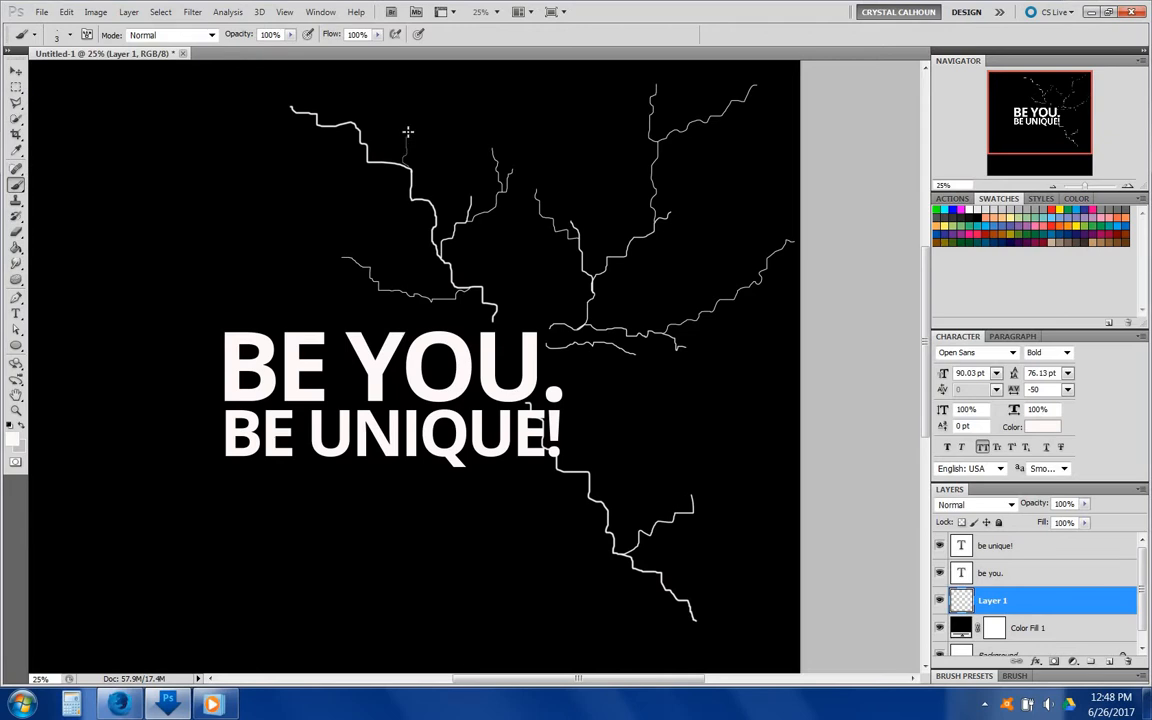
pyautogui.moveTo(408, 131); pyautogui.dragTo(400, 109)
pyautogui.moveTo(414, 201); pyautogui.dragTo(362, 198)
pyautogui.moveTo(405, 114); pyautogui.dragTo(424, 95)
# - Paint faint 1 px twigs extending the upper-left branches and one below the line beside "BE YOU."
pyautogui.click(70, 38)
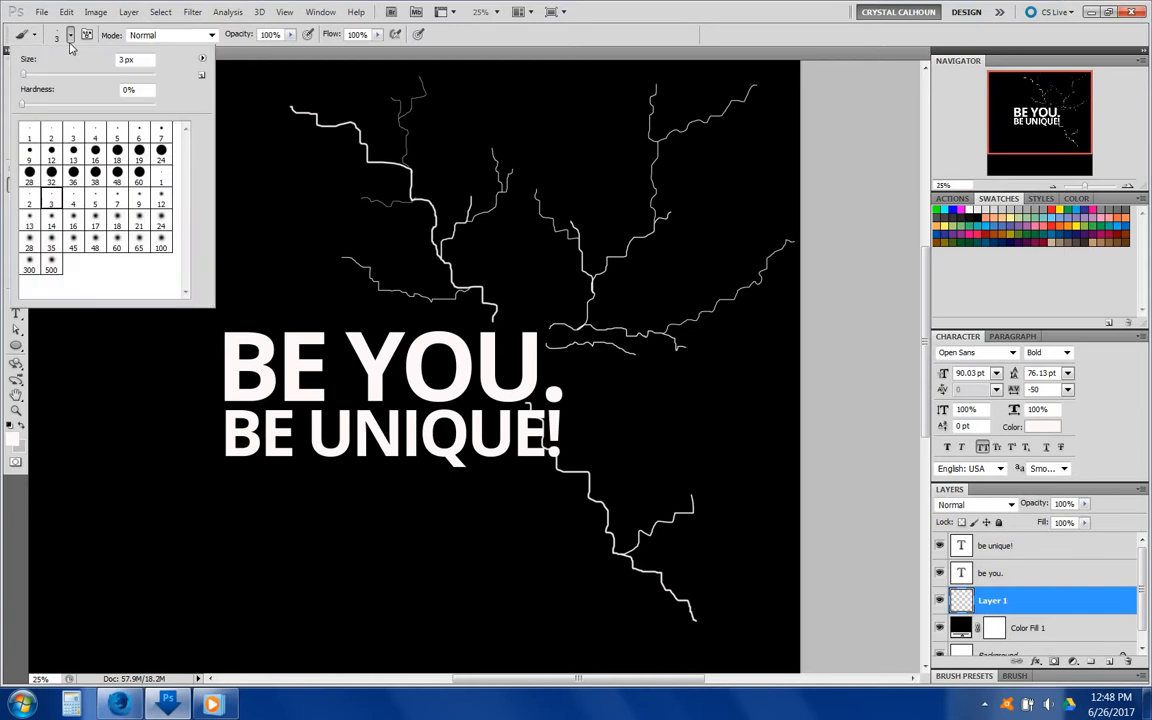
pyautogui.click(157, 179)
pyautogui.moveTo(332, 121); pyautogui.dragTo(318, 95)
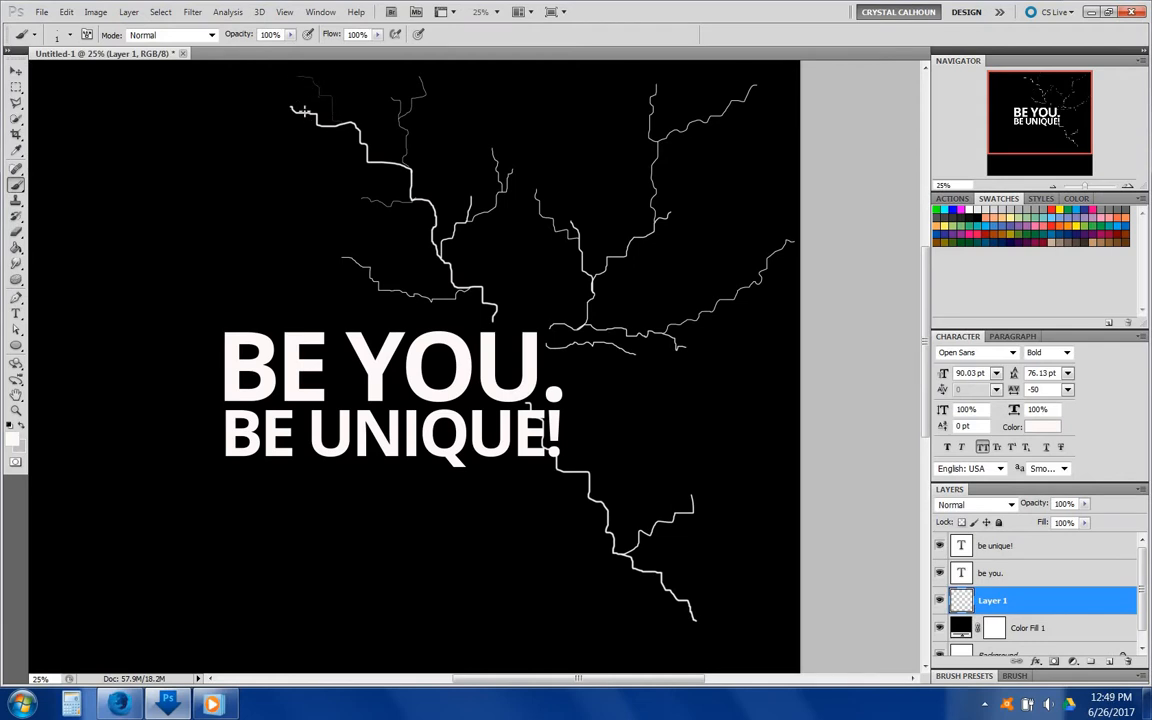
pyautogui.moveTo(287, 113); pyautogui.dragTo(246, 128)
pyautogui.moveTo(363, 209); pyautogui.dragTo(303, 223)
pyautogui.moveTo(346, 295); pyautogui.dragTo(270, 304)
pyautogui.moveTo(593, 344); pyautogui.dragTo(648, 391)
# - Switch to Firefox and examine how bolts branch in the lightning photos of the Unsplash collection
pyautogui.scroll(3, 503, 292)
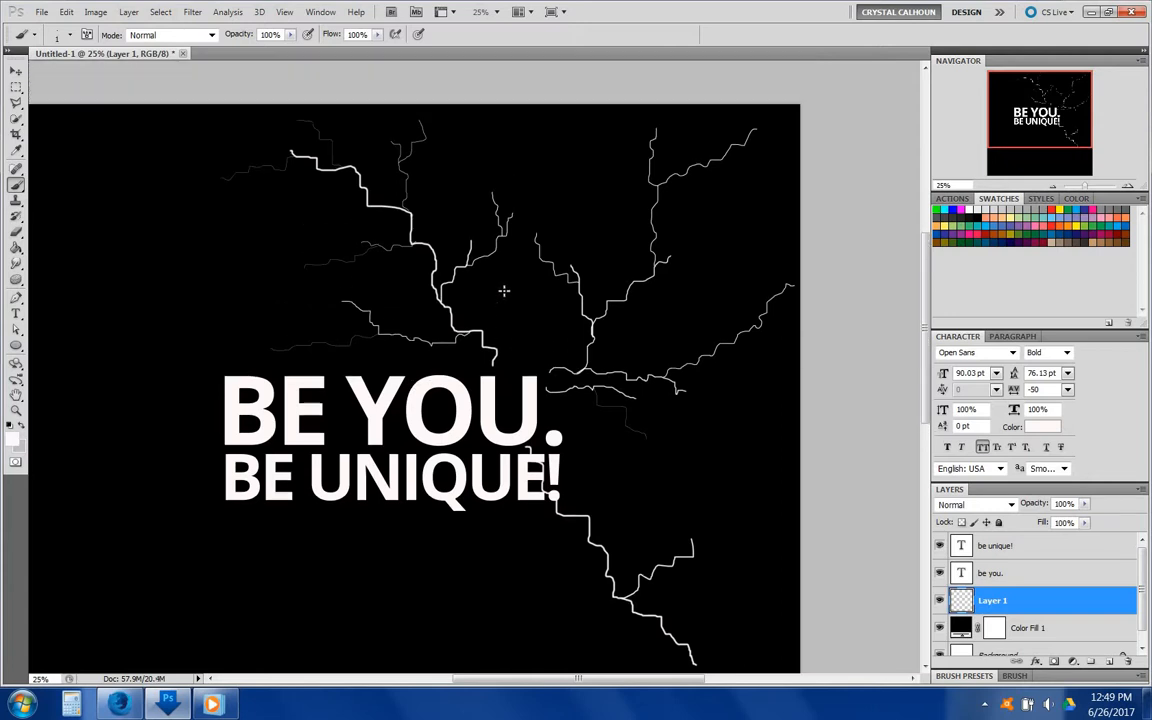
pyautogui.scroll(-5, 504, 291)
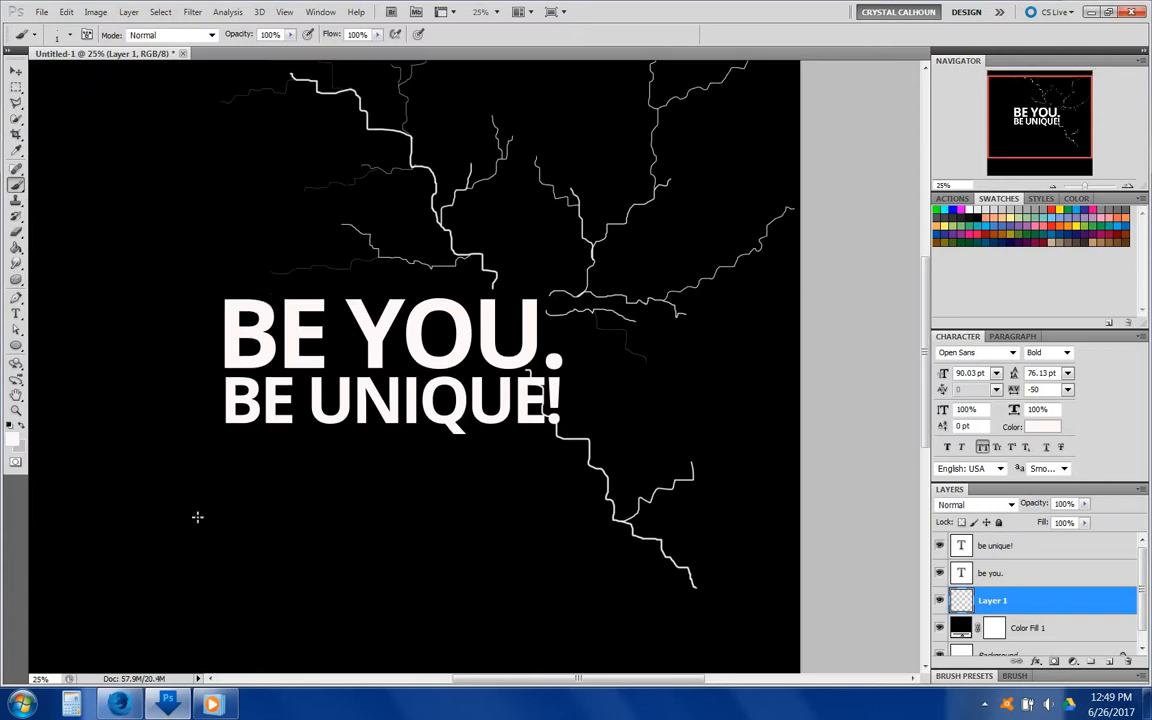
pyautogui.moveTo(118, 704)
pyautogui.click(105, 640)
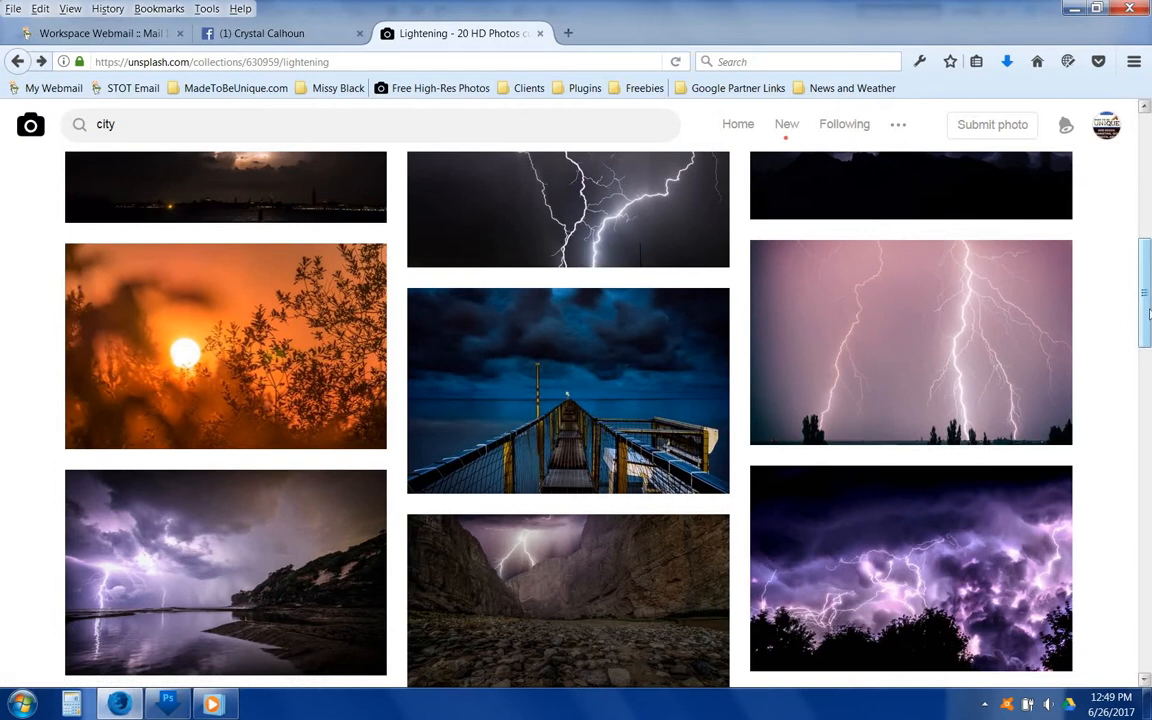
pyautogui.moveTo(1149, 314); pyautogui.dragTo(1150, 278)
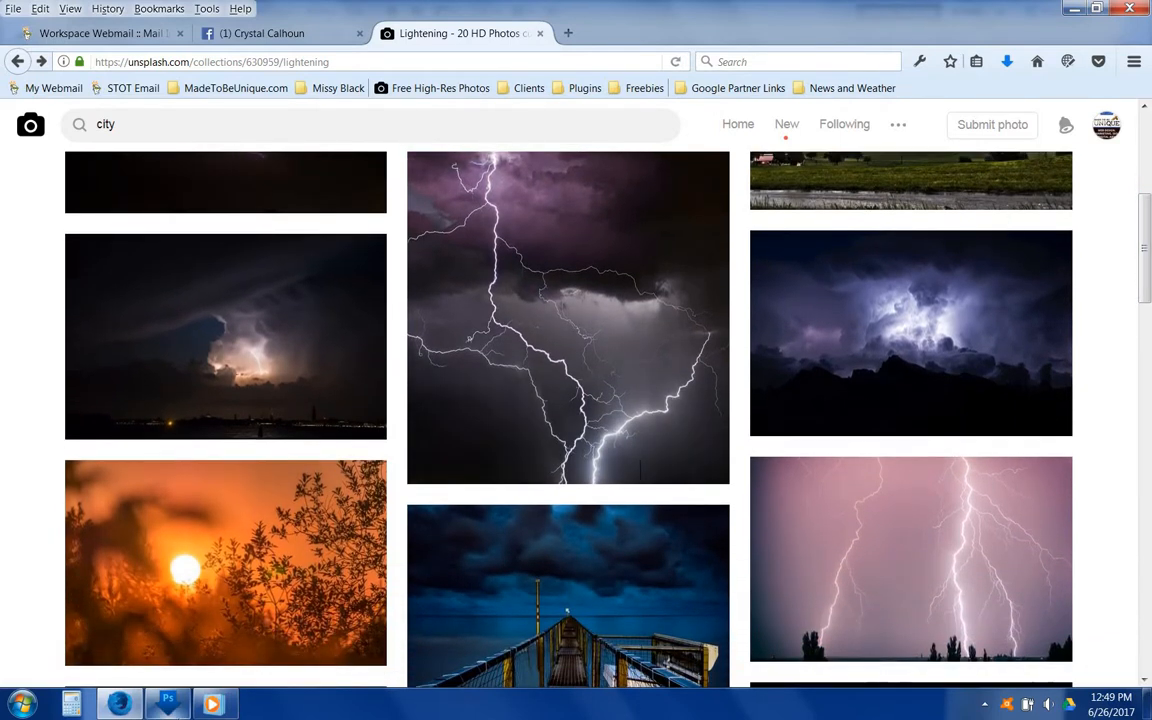
pyautogui.moveTo(172, 708)
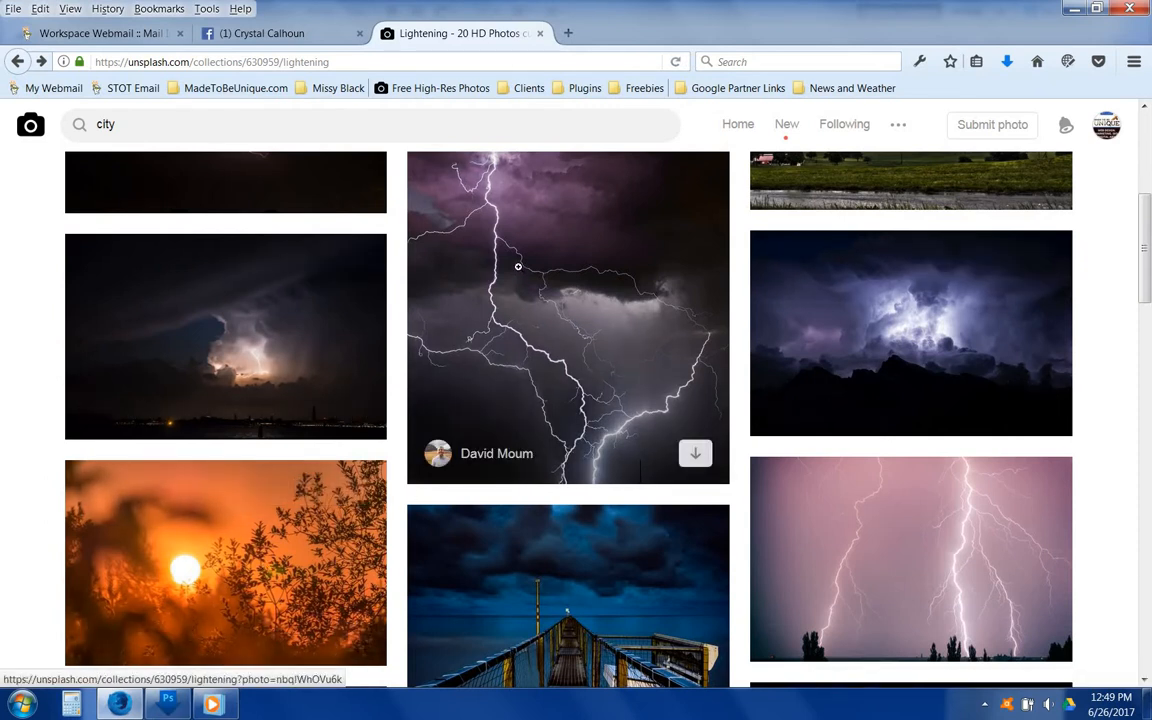
# - Back in Photoshop, draw faint twigs off the lower-right line using the Pencil tool with a hard 1 px tip
pyautogui.hotkey('alt', 'Tab')
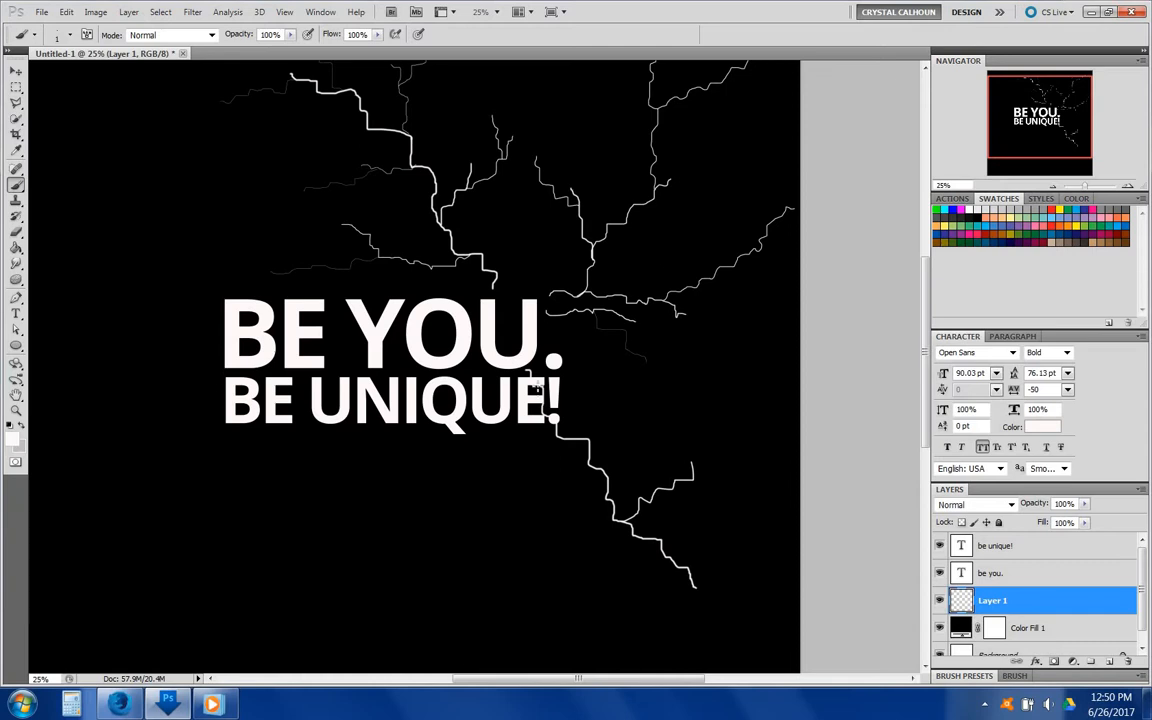
pyautogui.rightClick(20, 186)
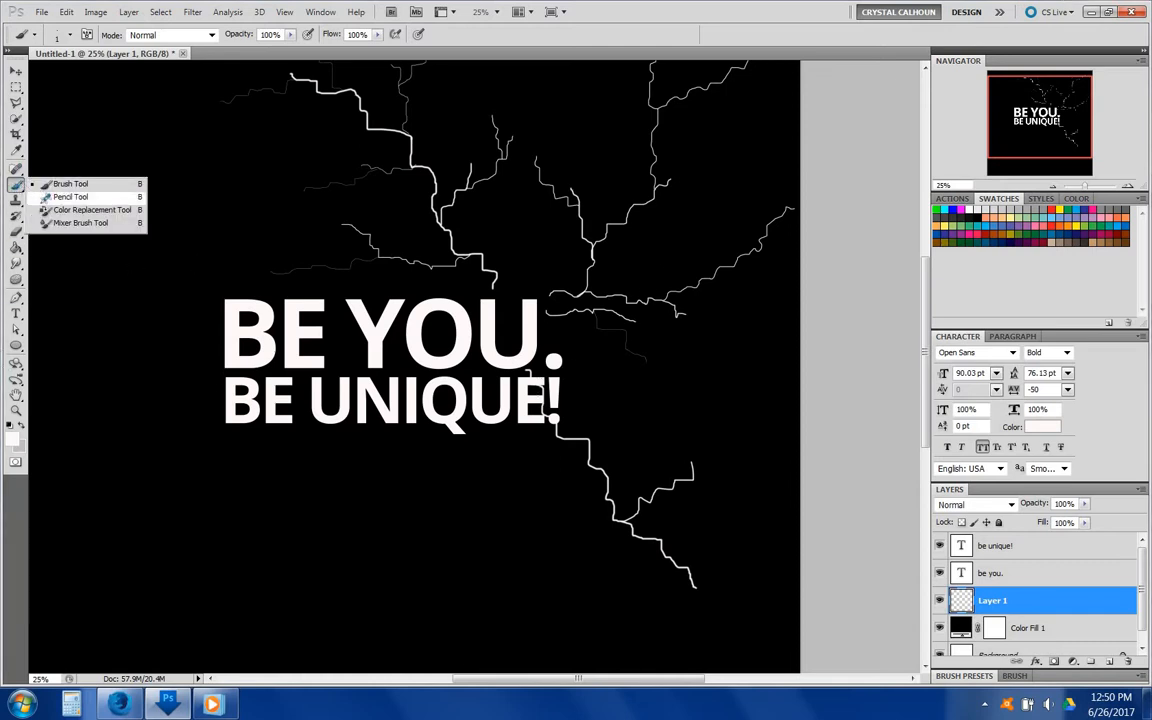
pyautogui.click(70, 197)
pyautogui.click(70, 35)
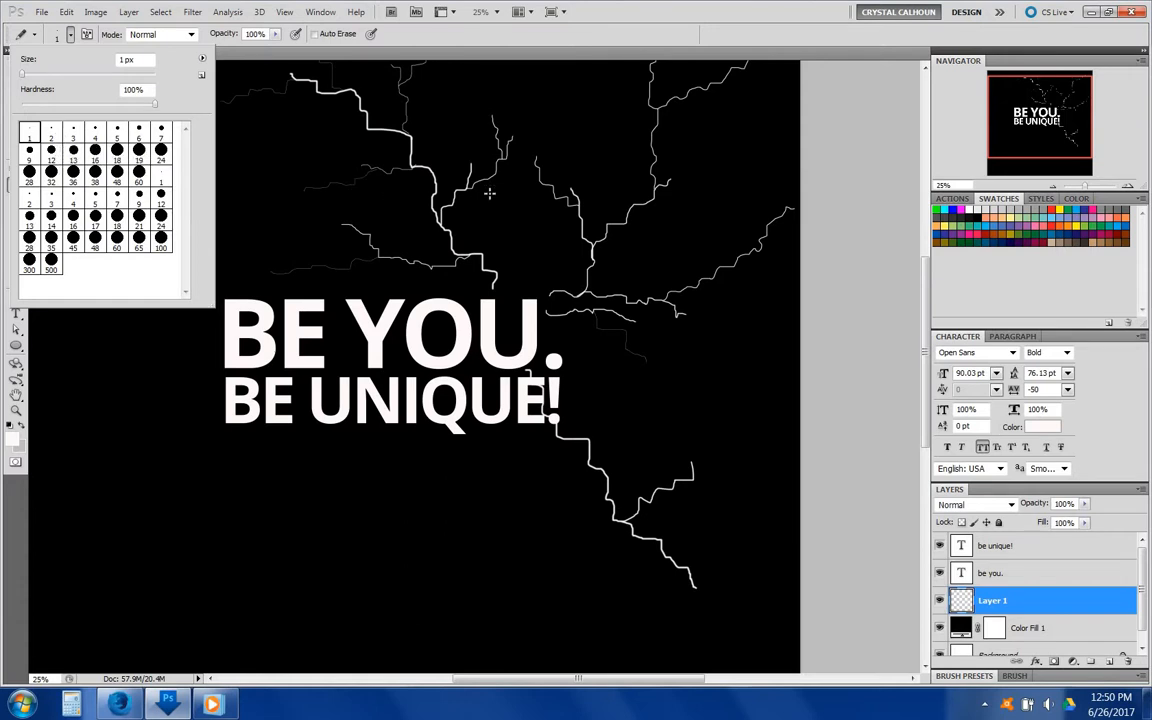
pyautogui.moveTo(539, 167); pyautogui.dragTo(571, 192)
pyautogui.moveTo(647, 502); pyautogui.dragTo(733, 549)
pyautogui.moveTo(670, 512)
pyautogui.mouseDown()
pyautogui.moveTo(725, 522)
pyautogui.moveTo(765, 500)
pyautogui.mouseUp()
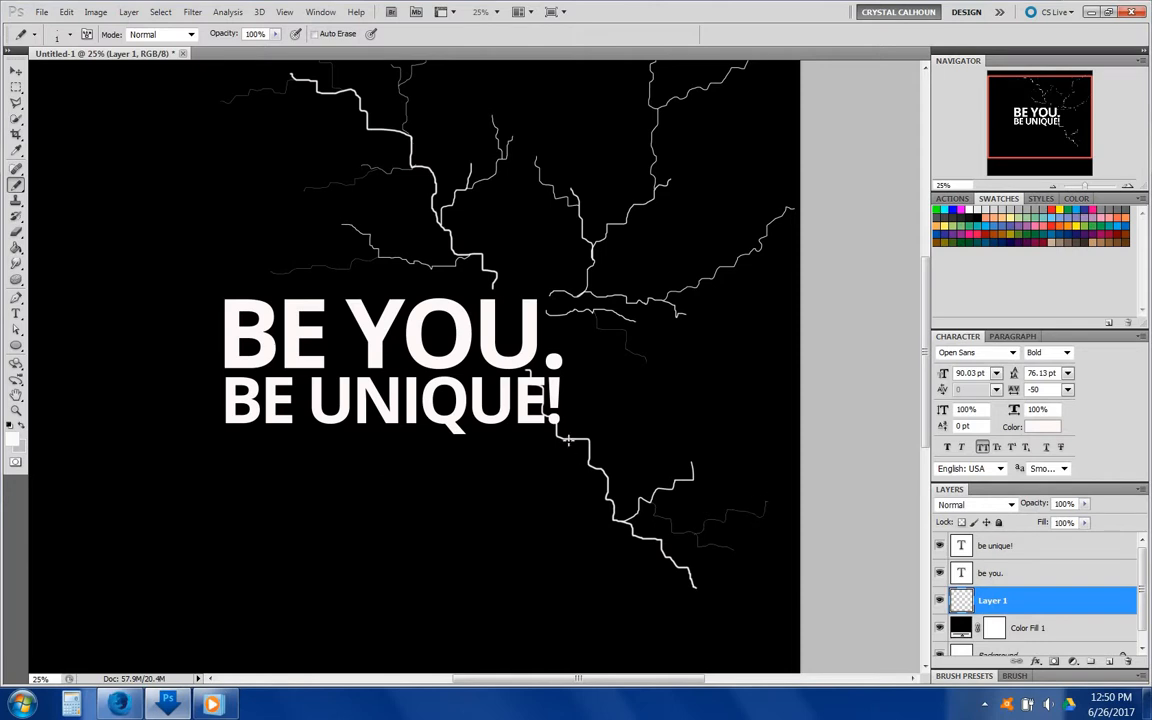
pyautogui.moveTo(565, 456); pyautogui.dragTo(561, 500)
pyautogui.moveTo(590, 443); pyautogui.dragTo(638, 432)
# - Erase the part of the lower-right line overlapping the end of "BE UNIQUE!" with a soft 329 px Eraser
pyautogui.click(16, 232)
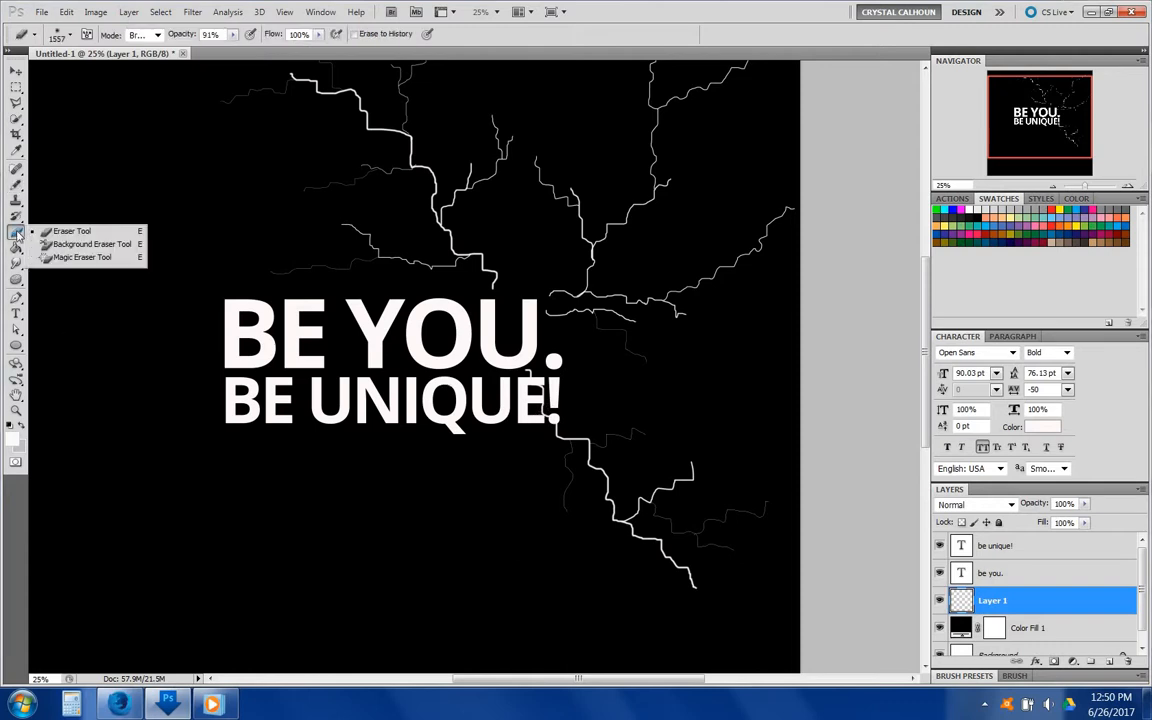
pyautogui.click(69, 233)
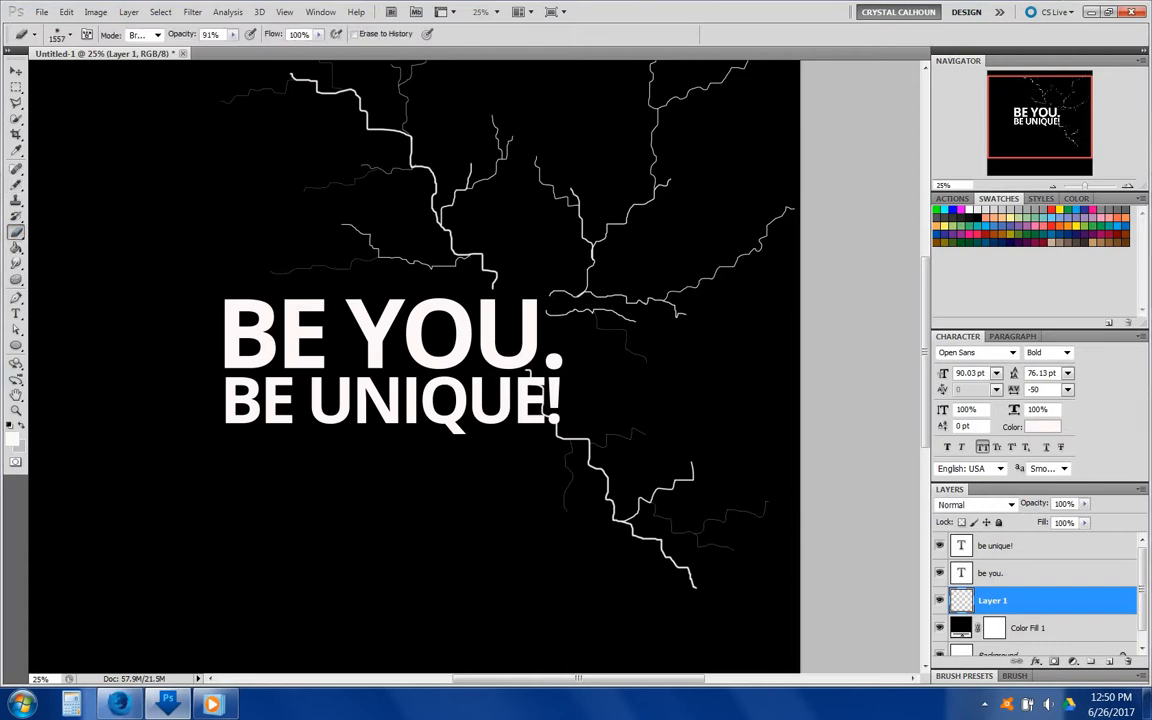
pyautogui.click(65, 35)
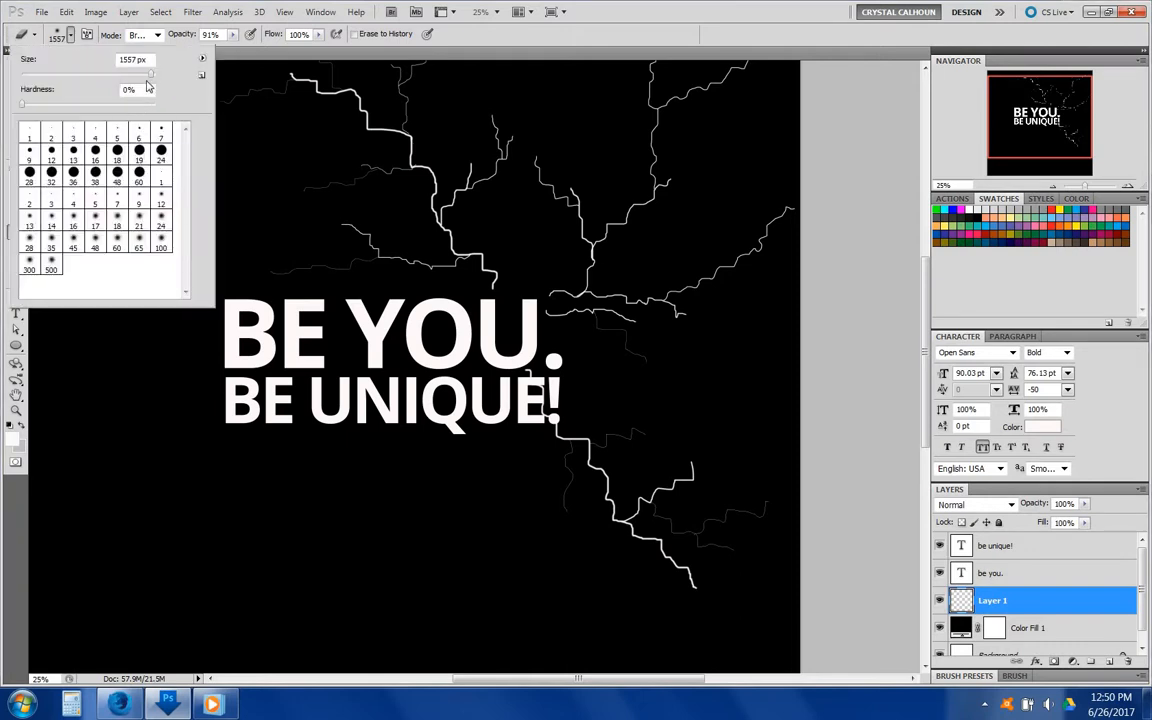
pyautogui.moveTo(145, 78); pyautogui.dragTo(130, 76)
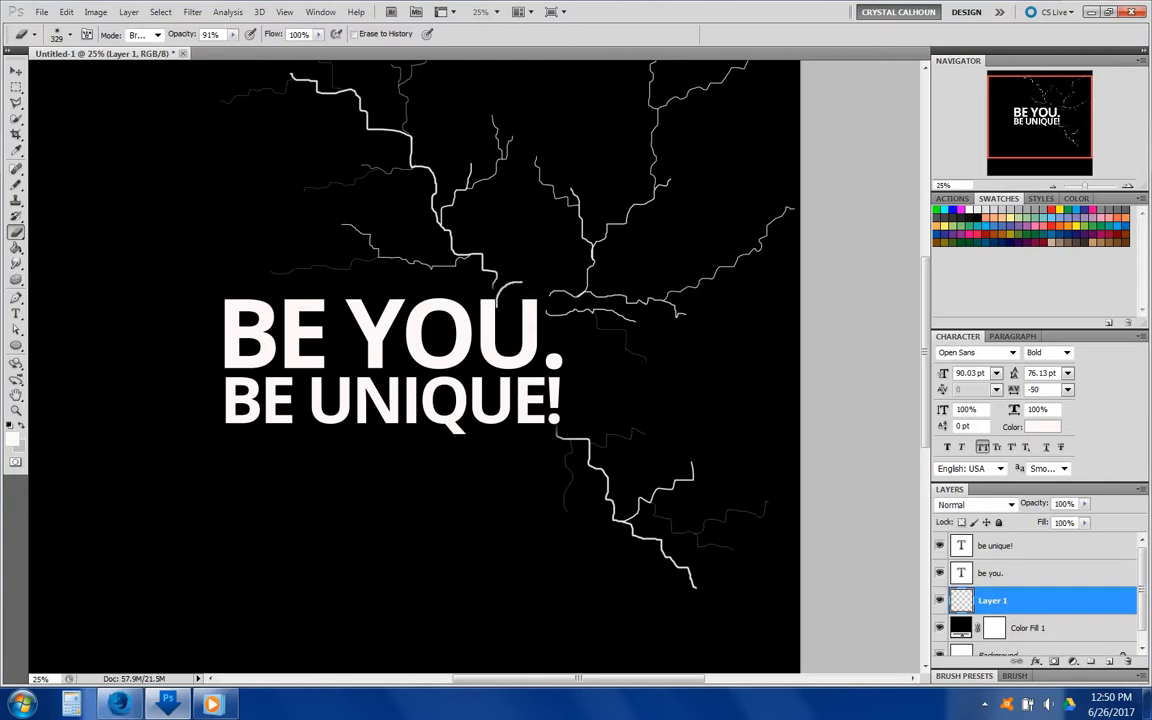
# - Trim the inner tip of the short lightning line beside "BE YOU." using the Eraser with a hard 60 px tip
pyautogui.click(71, 35)
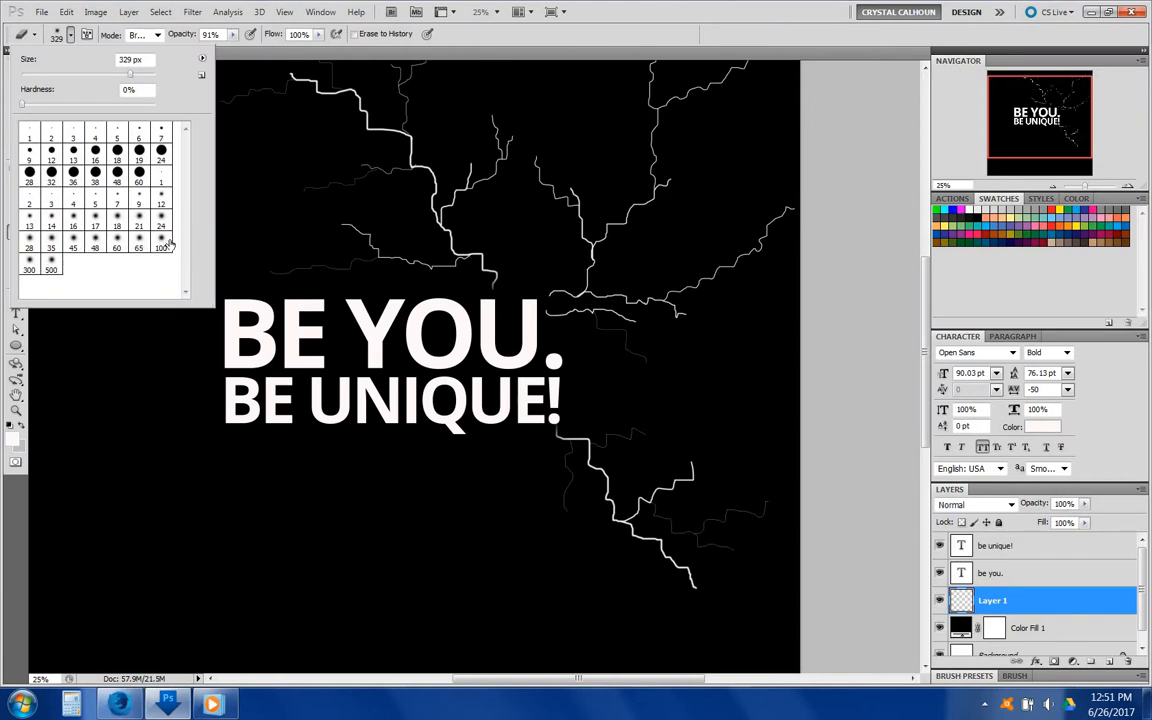
pyautogui.click(435, 272)
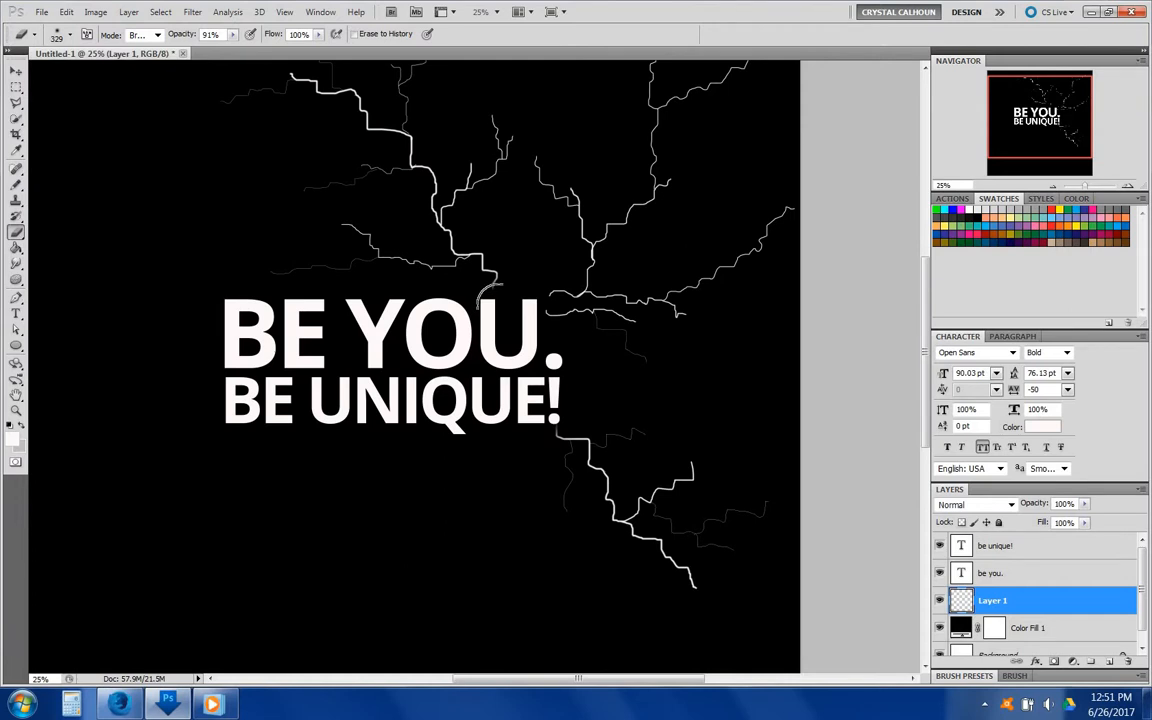
pyautogui.click(71, 35)
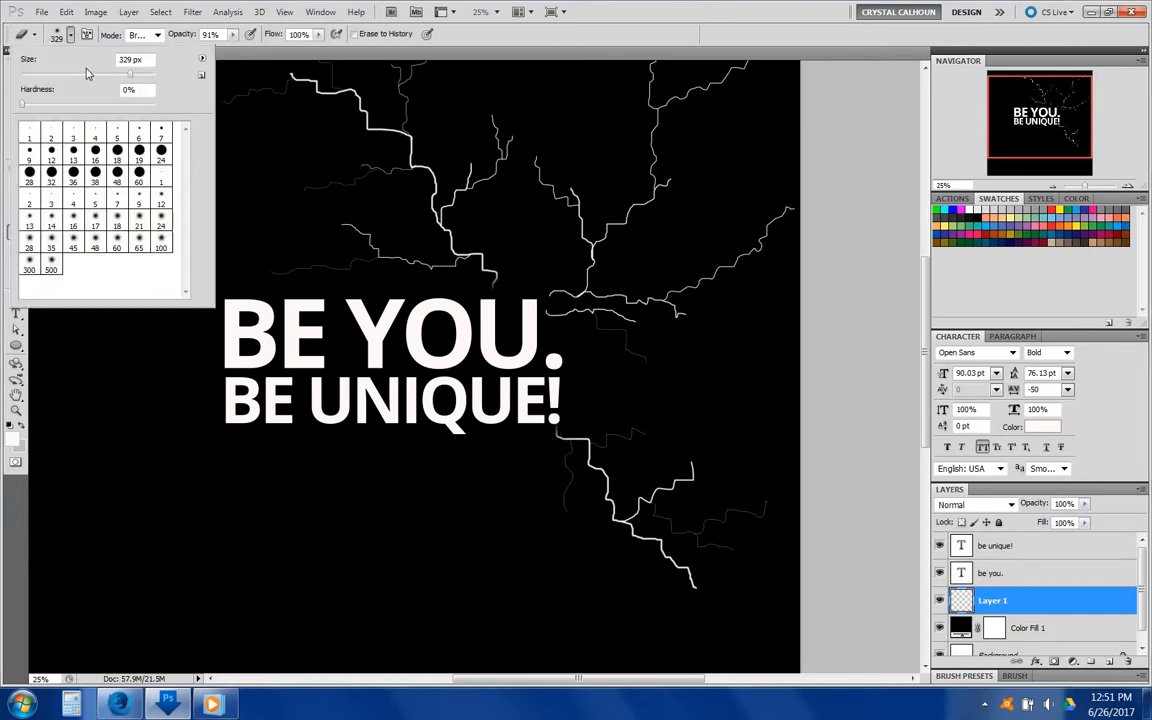
pyautogui.click(137, 172)
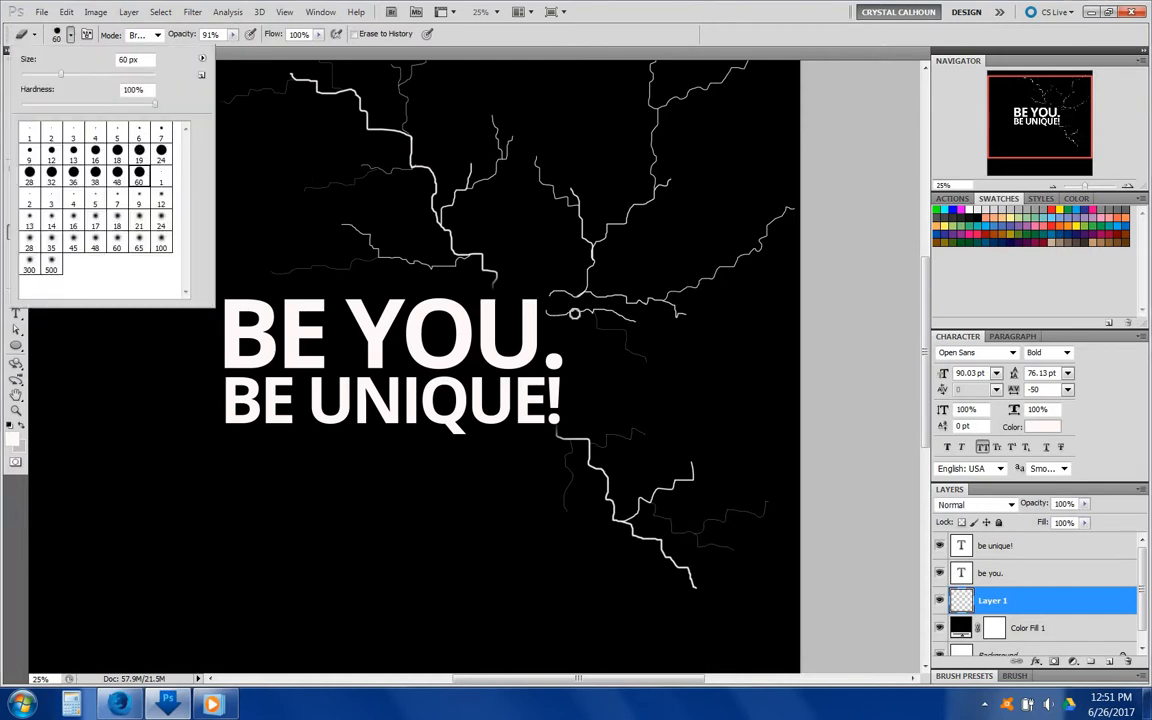
pyautogui.click(548, 312)
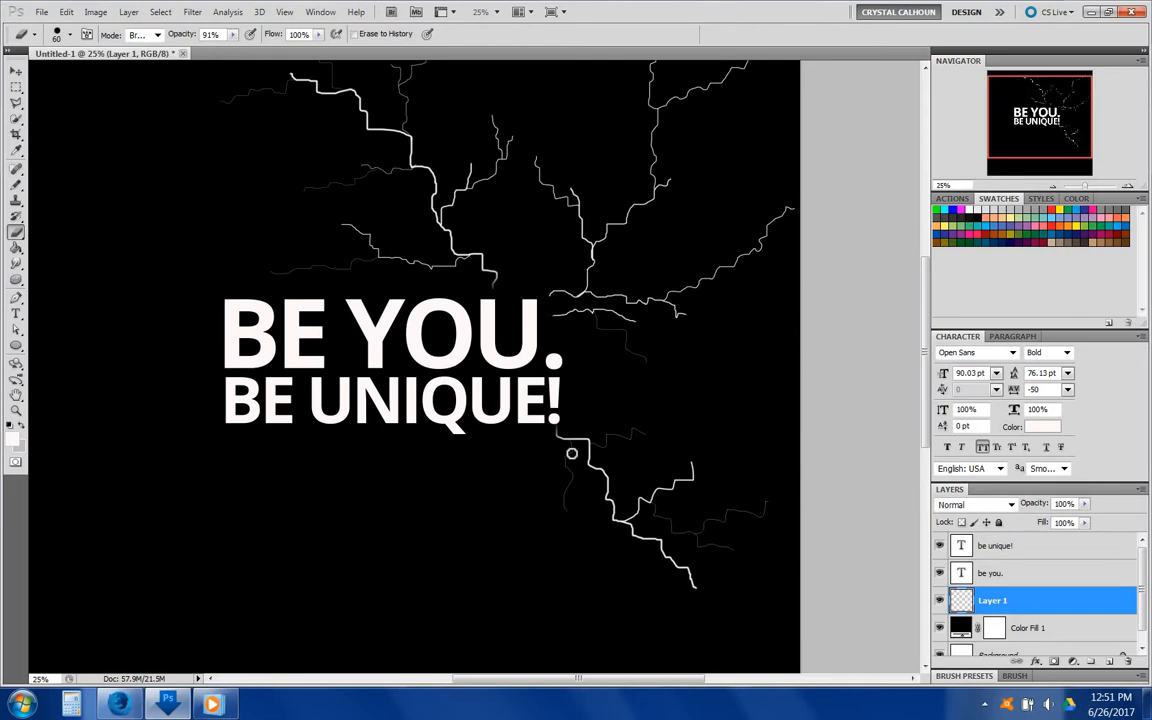
# - Soften the trimmed end of the line beside "BE YOU." using the Eraser with a soft 300 px tip
pyautogui.click(71, 35)
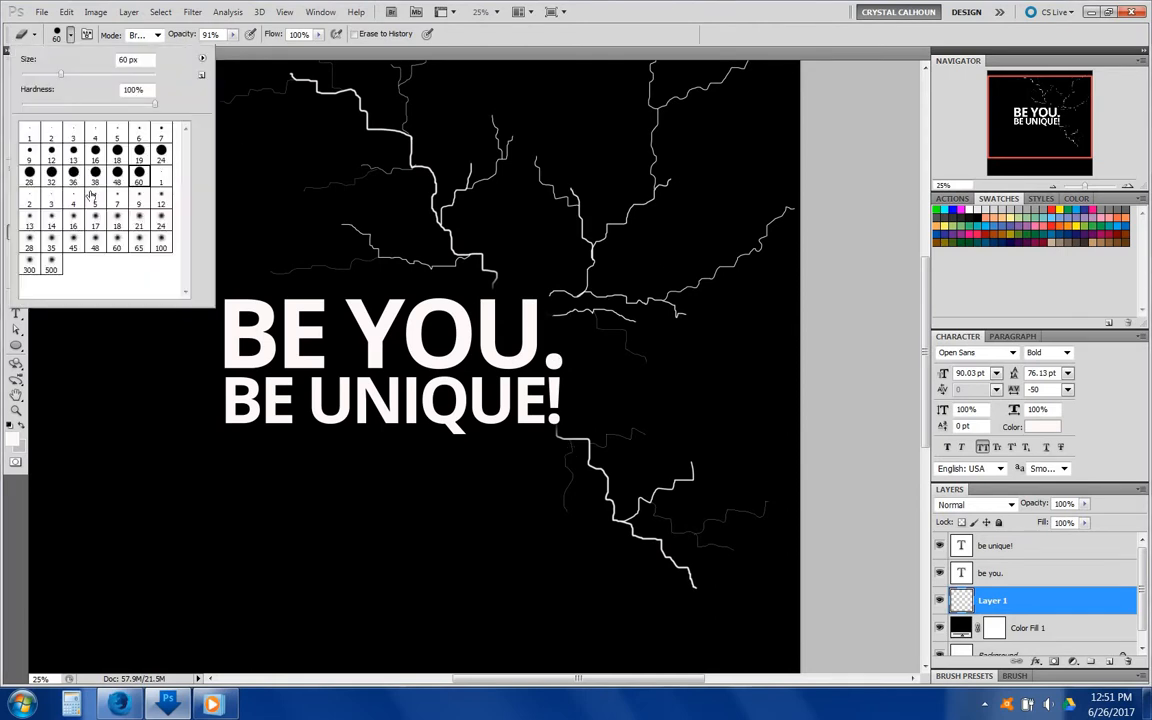
pyautogui.click(30, 265)
pyautogui.click(549, 341)
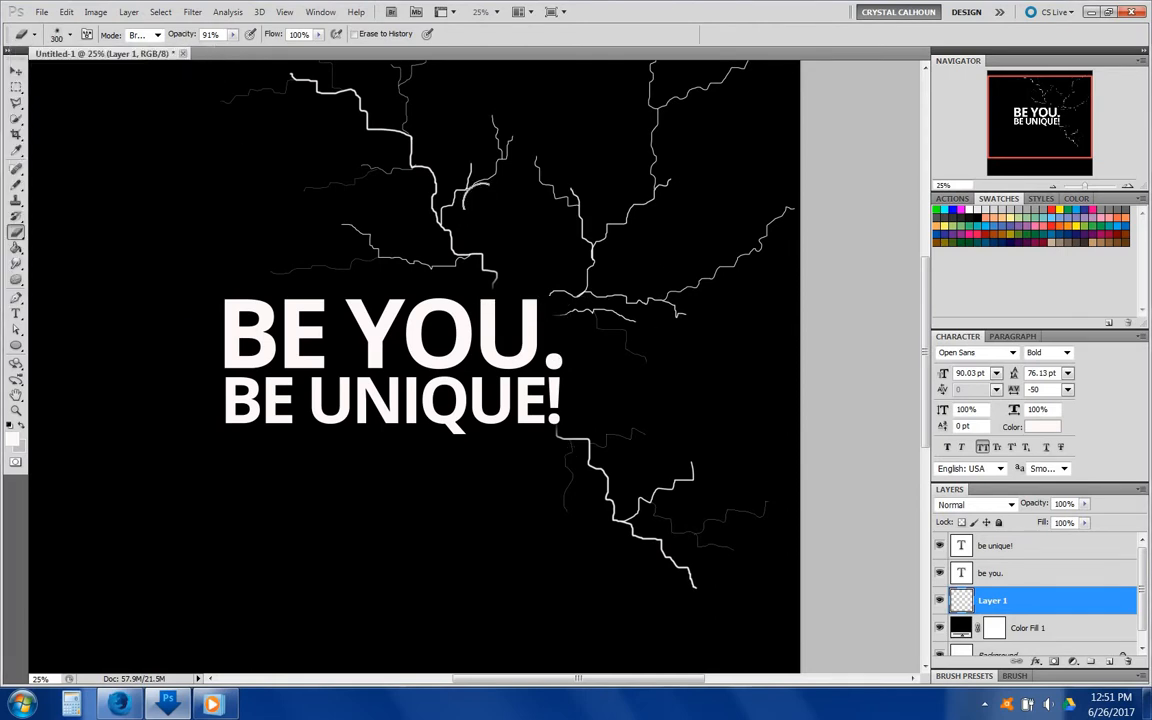
# - Fade the outer ends of the lightning branches using the Eraser with a soft tip enlarged to 1714 px
pyautogui.scroll(1, 215, 120)
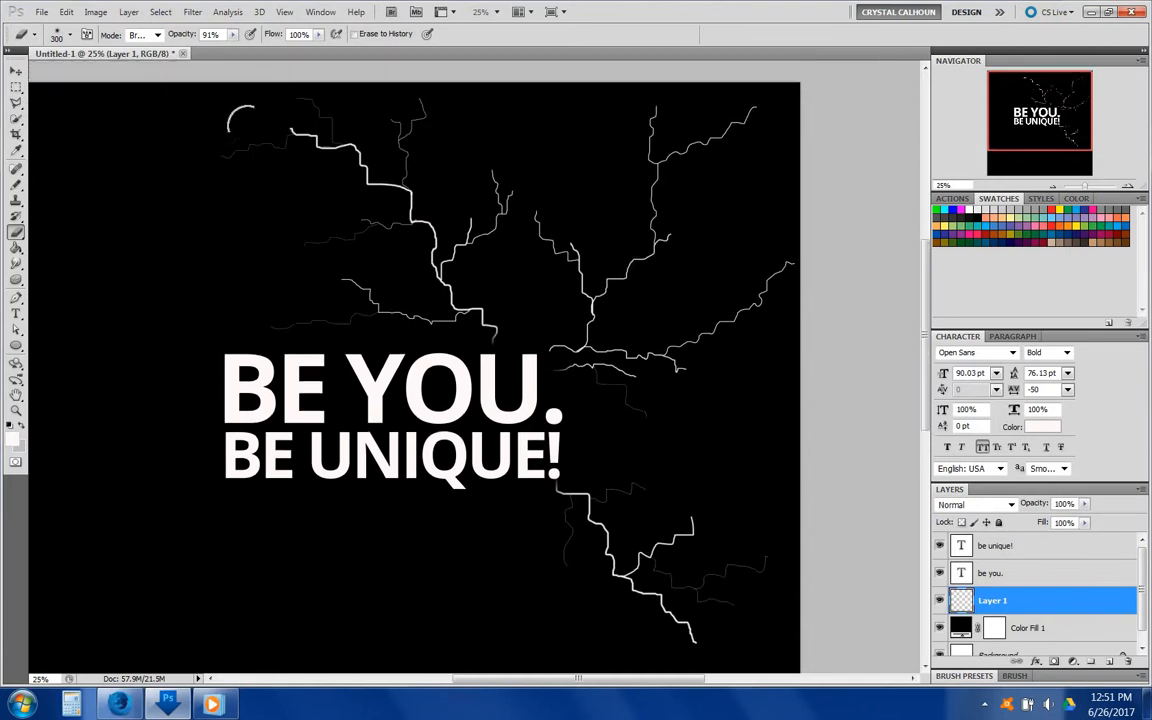
pyautogui.click(71, 35)
pyautogui.click(51, 265)
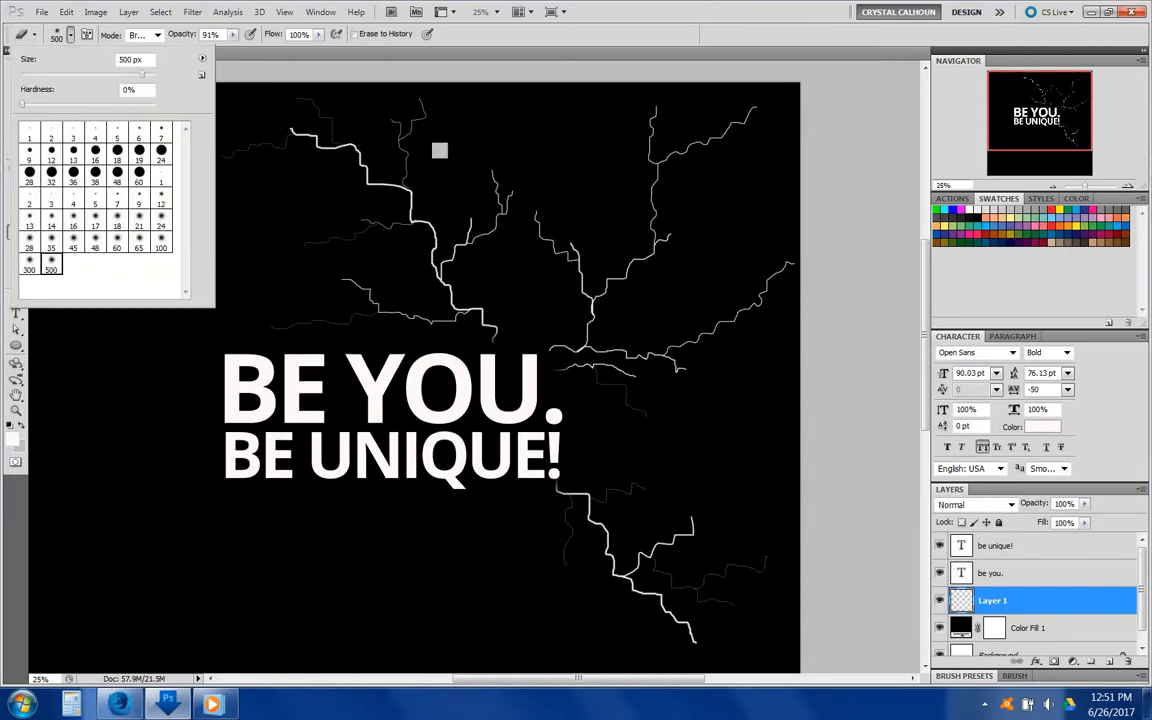
pyautogui.moveTo(141, 75); pyautogui.dragTo(153, 79)
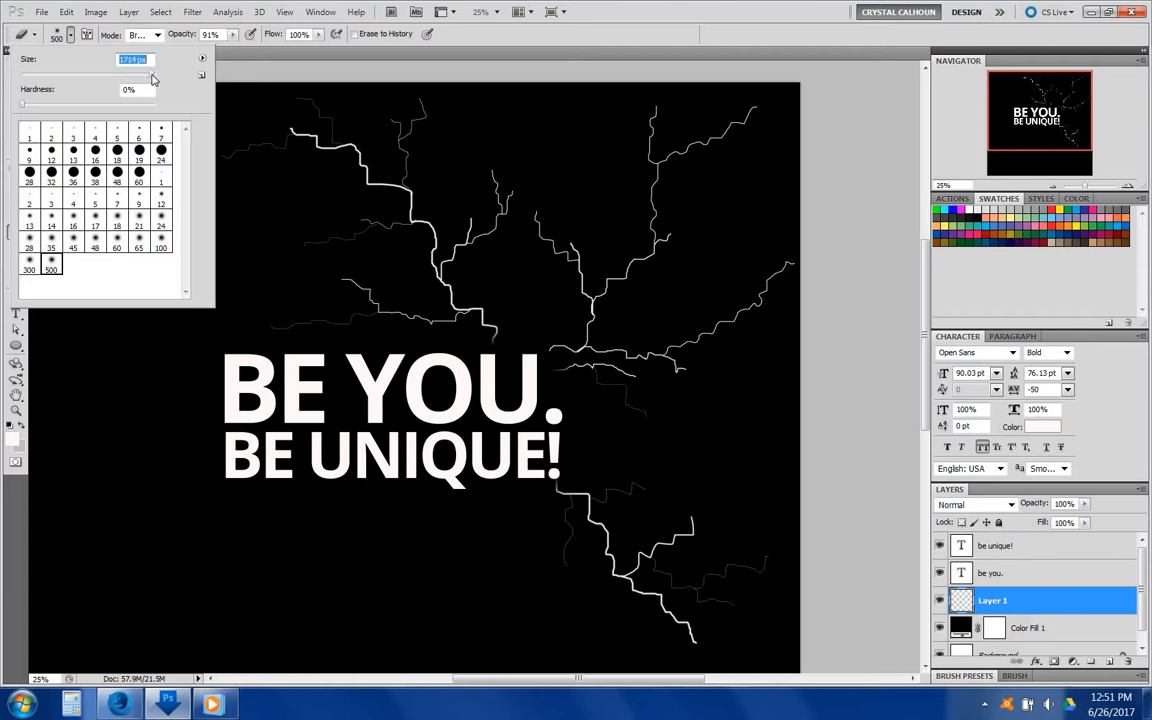
pyautogui.press('Return')
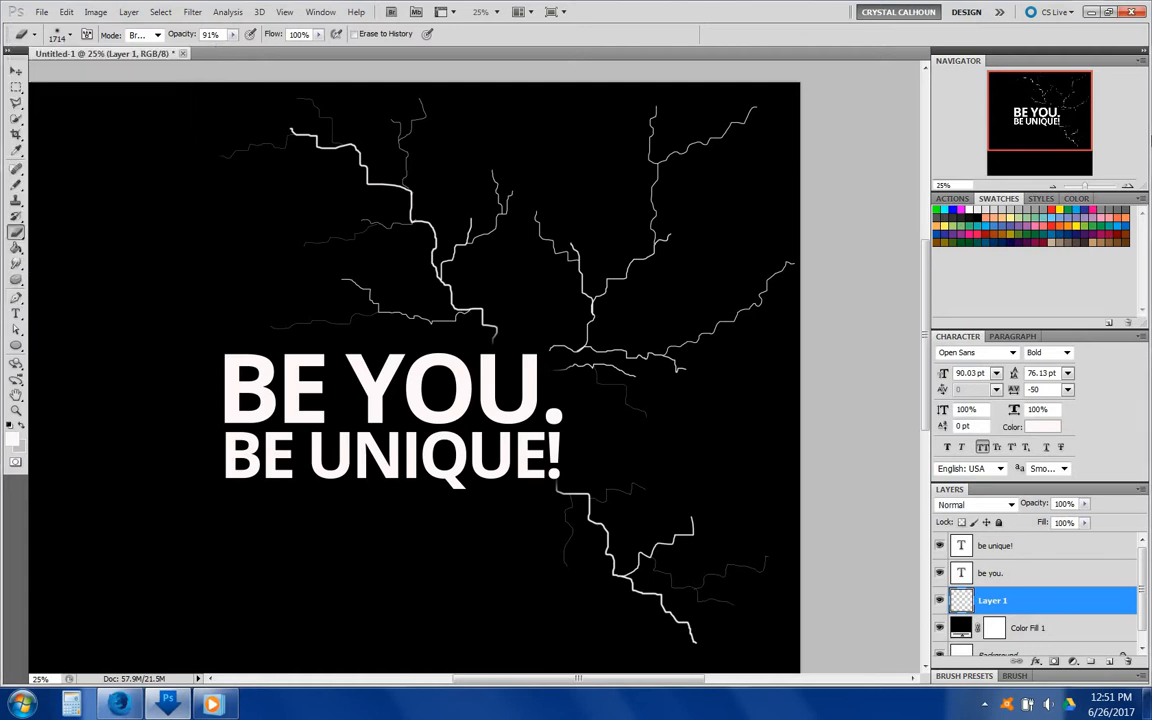
pyautogui.hotkey('ctrl', '-')
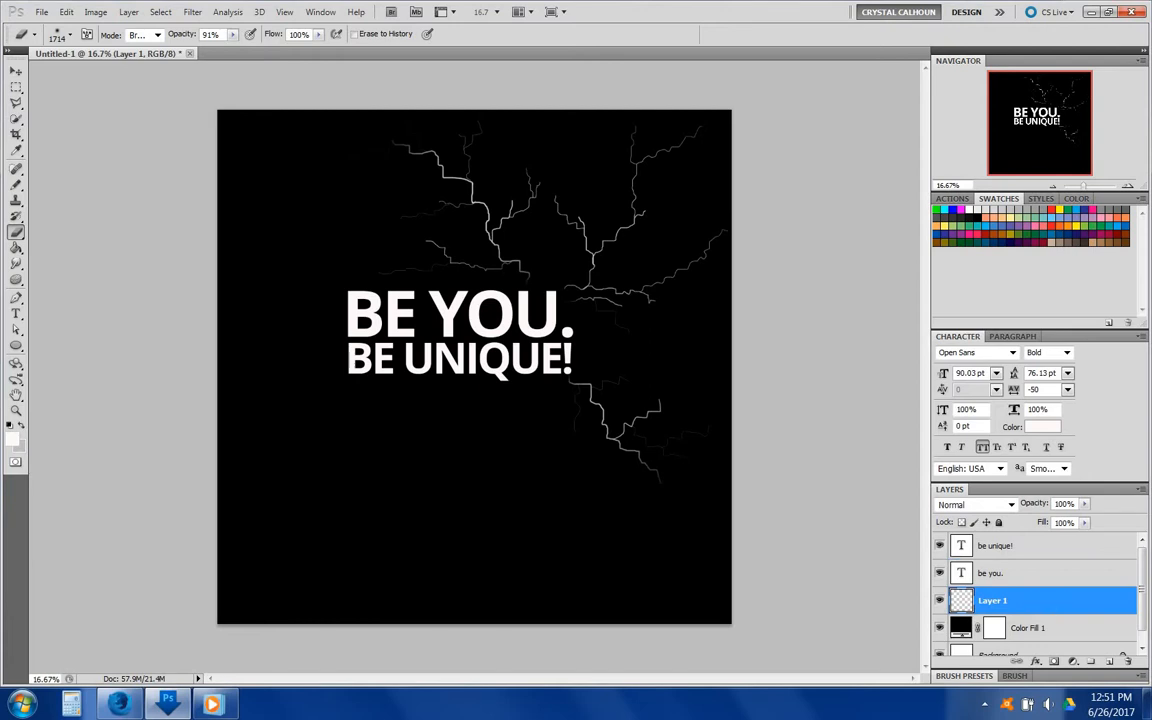
# - Check the Unsplash lightning photos in Firefox, and back in Photoshop add a new layer beneath the lightning layer
pyautogui.click(136, 702)
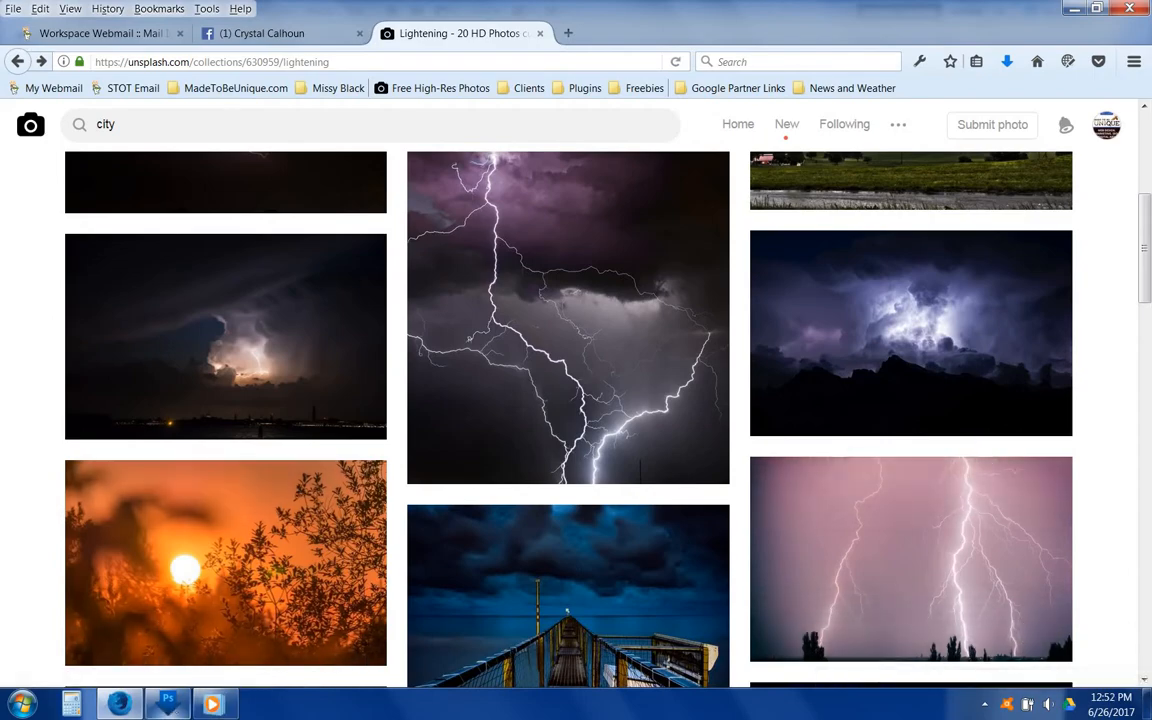
pyautogui.click(166, 704)
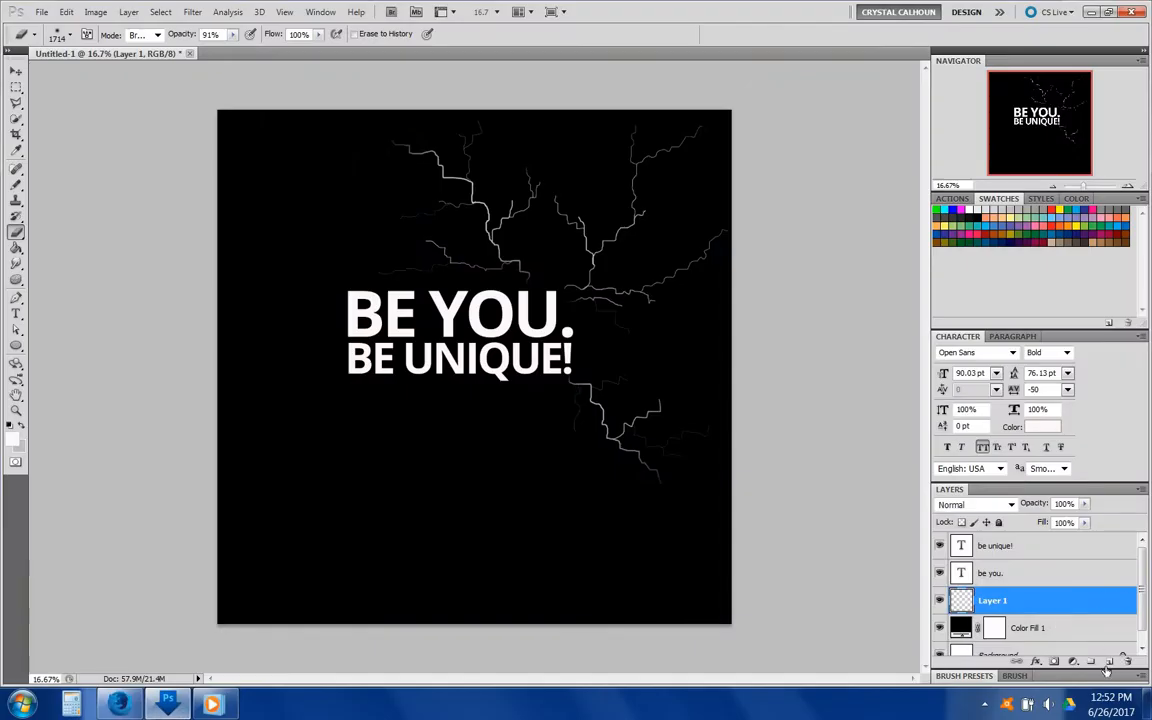
pyautogui.hotkey('ctrl', 'shift', 'alt', 'n')
pyautogui.keyDown('shift'); pyautogui.click(1000, 628); pyautogui.keyUp('shift')
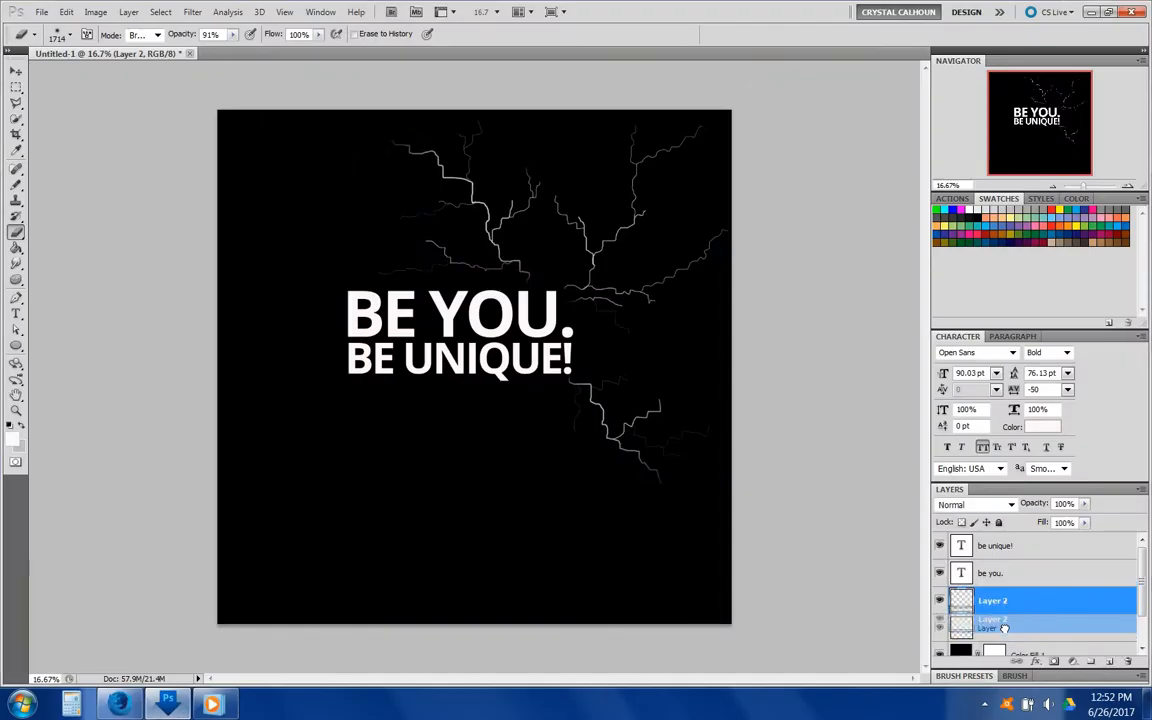
pyautogui.moveTo(1004, 632); pyautogui.dragTo(1004, 636)
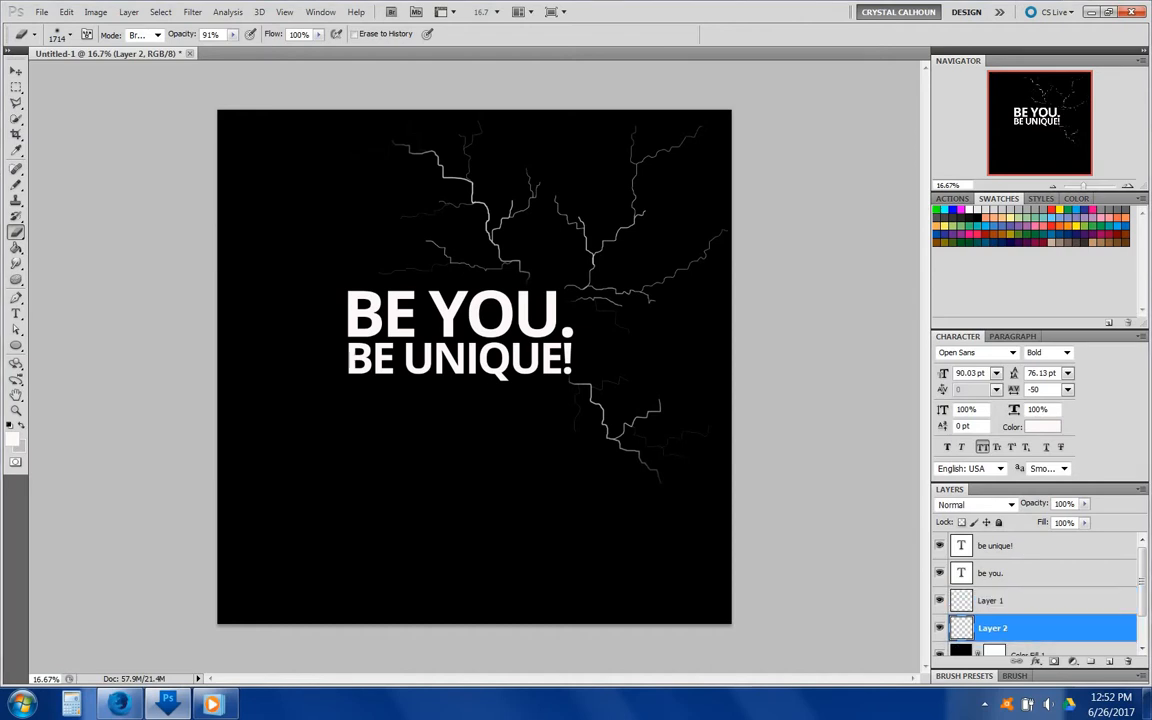
# - Set the foreground colour to purple #a864a8 and draw a wide ellipse behind the text with the Ellipse tool
pyautogui.click(16, 345)
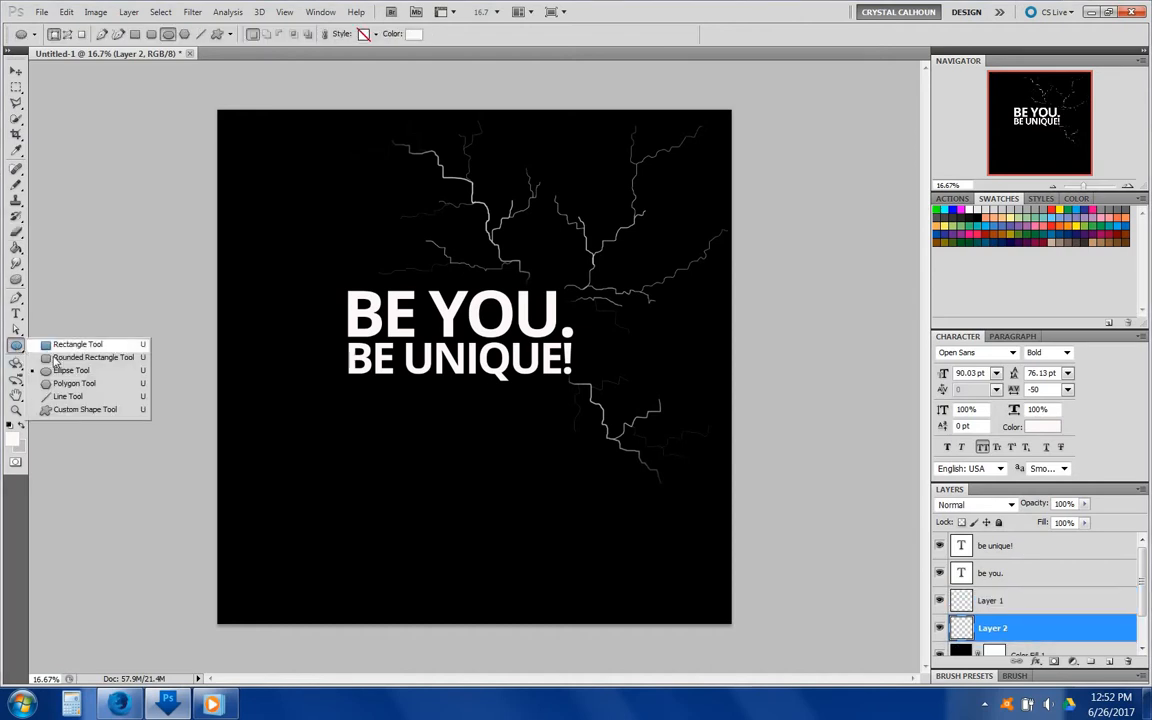
pyautogui.click(56, 371)
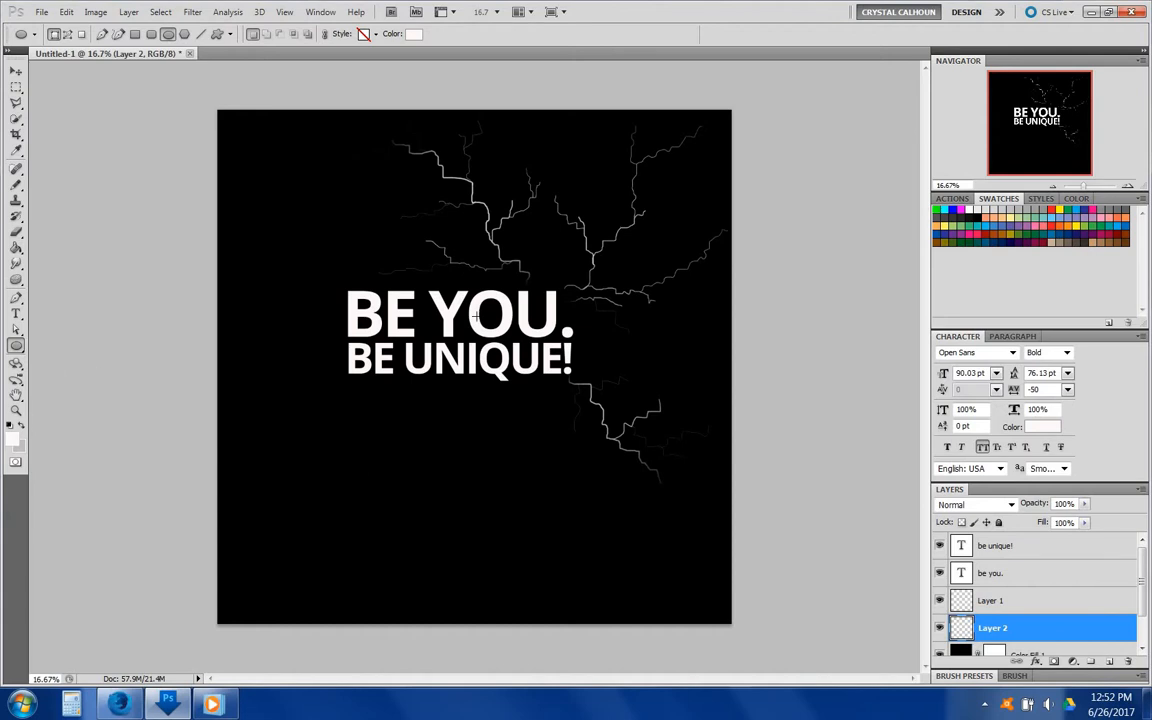
pyautogui.click(13, 438)
pyautogui.moveTo(805, 501); pyautogui.dragTo(759, 486)
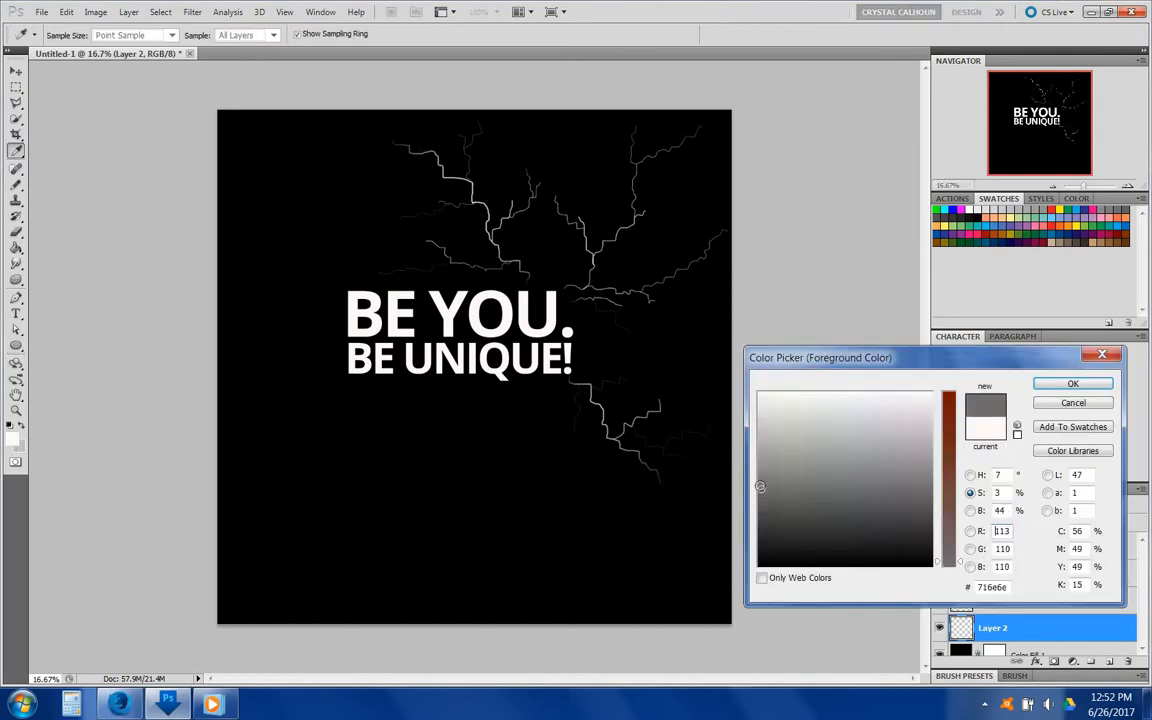
pyautogui.click(1030, 224)
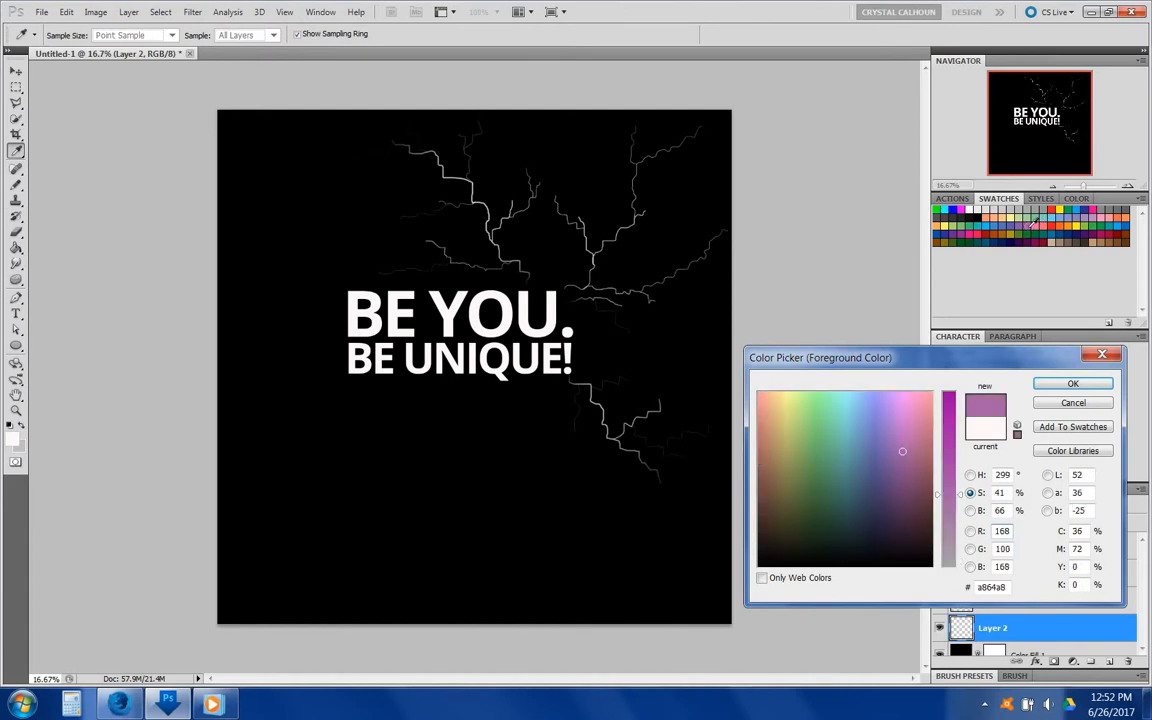
pyautogui.click(1071, 382)
pyautogui.press('u')
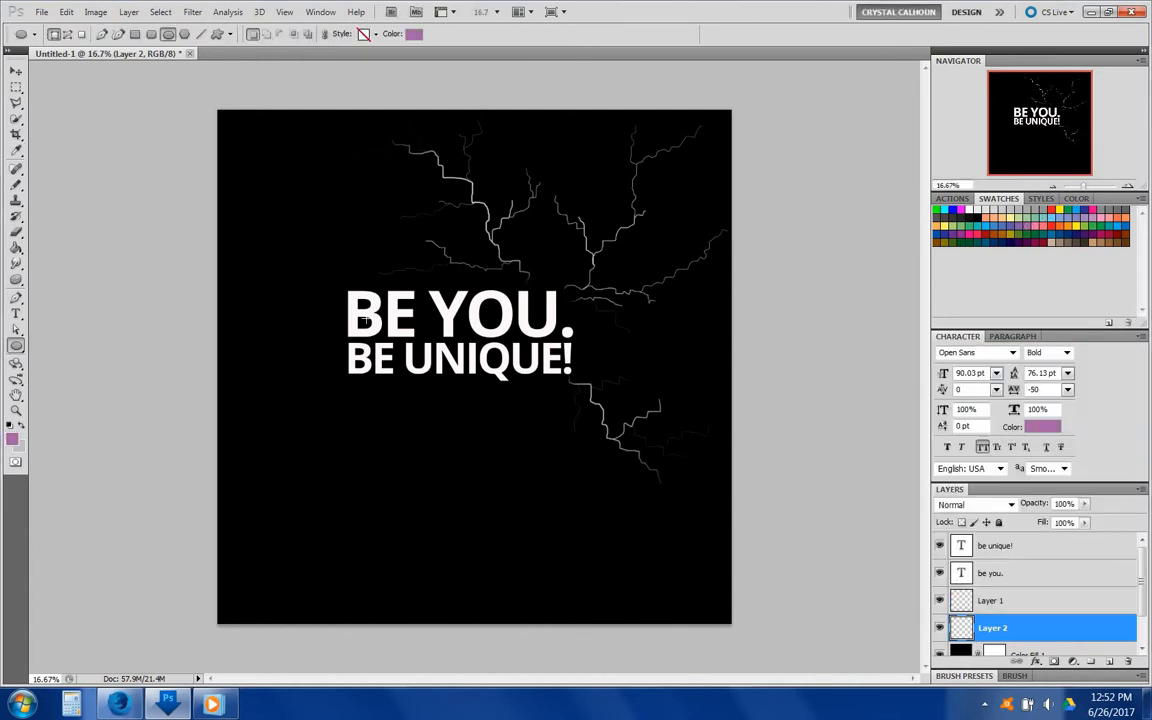
pyautogui.moveTo(360, 291); pyautogui.dragTo(590, 450)
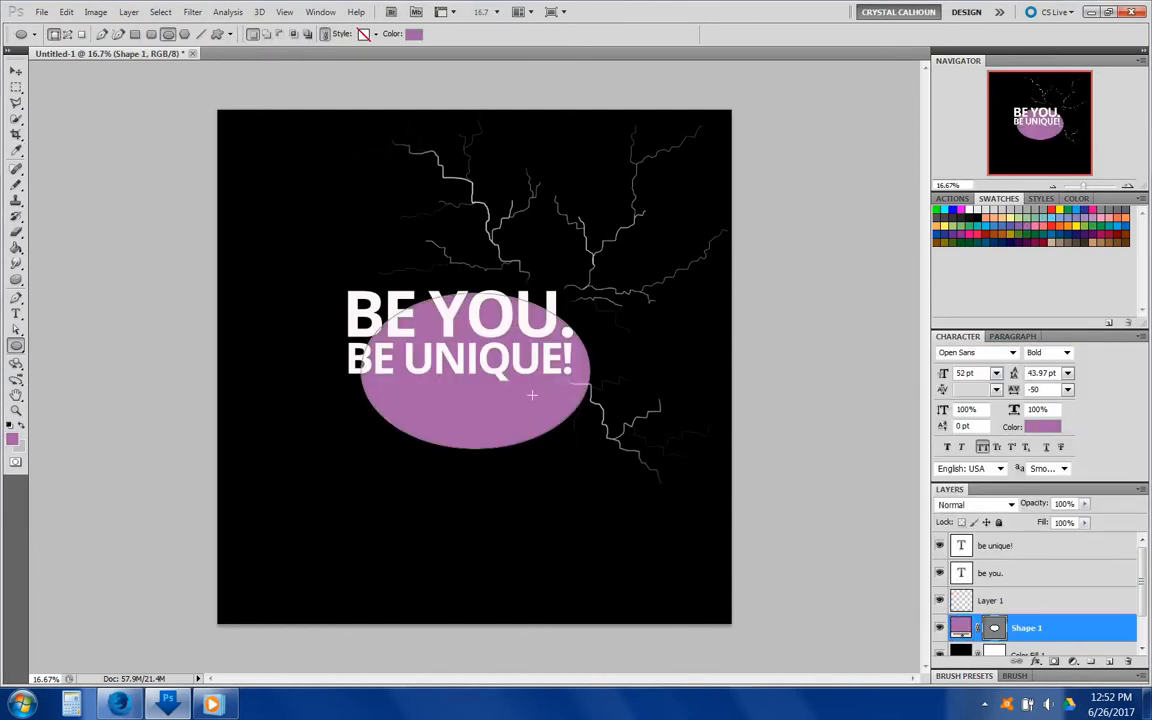
# - Rasterize the purple ellipse and apply a Gaussian Blur with a radius of 250 pixels
pyautogui.click(16, 72)
pyautogui.click(192, 12)
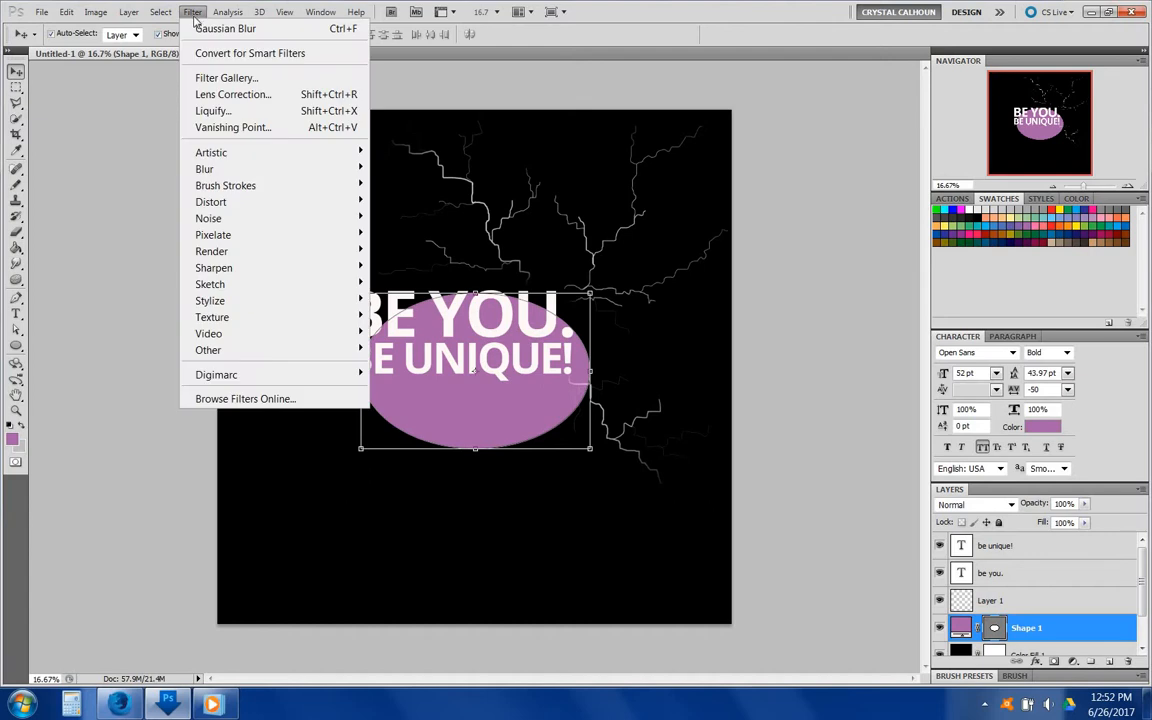
pyautogui.moveTo(204, 169)
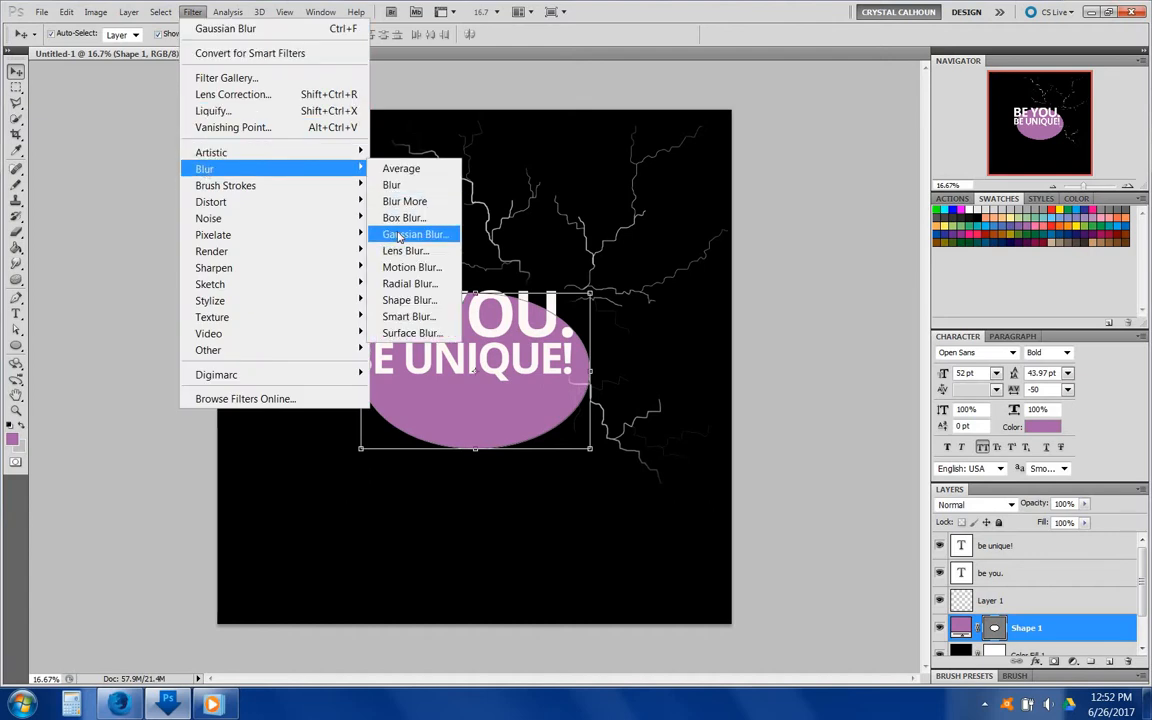
pyautogui.click(410, 234)
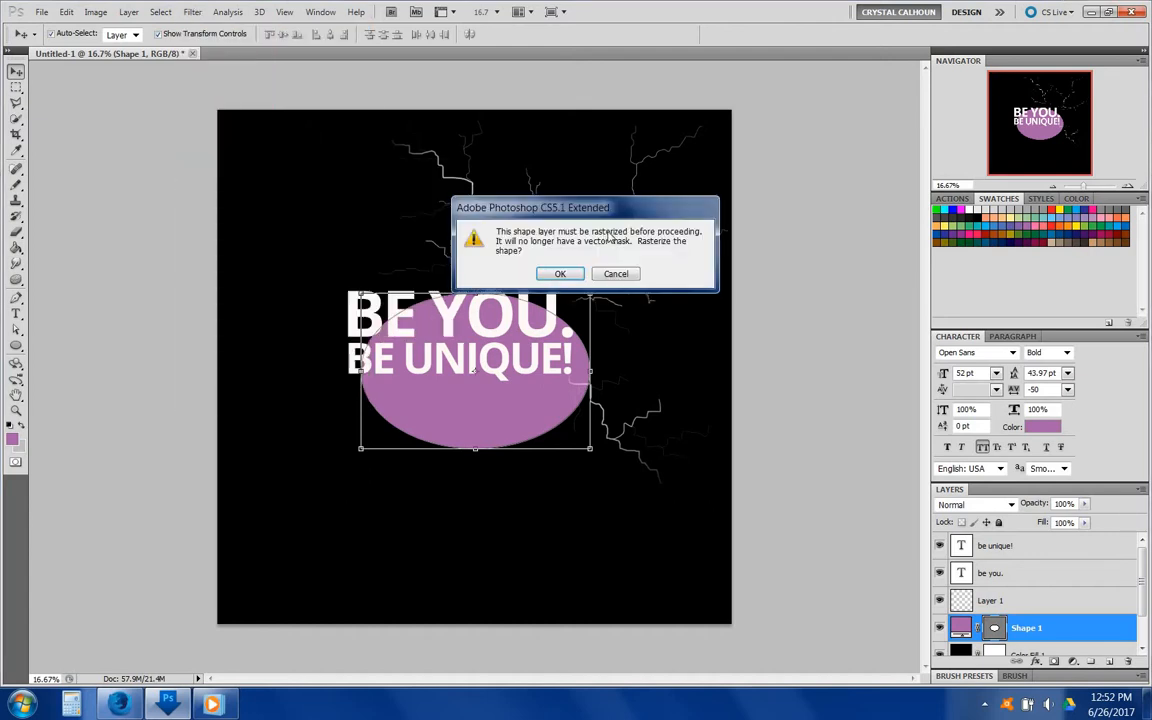
pyautogui.click(560, 274)
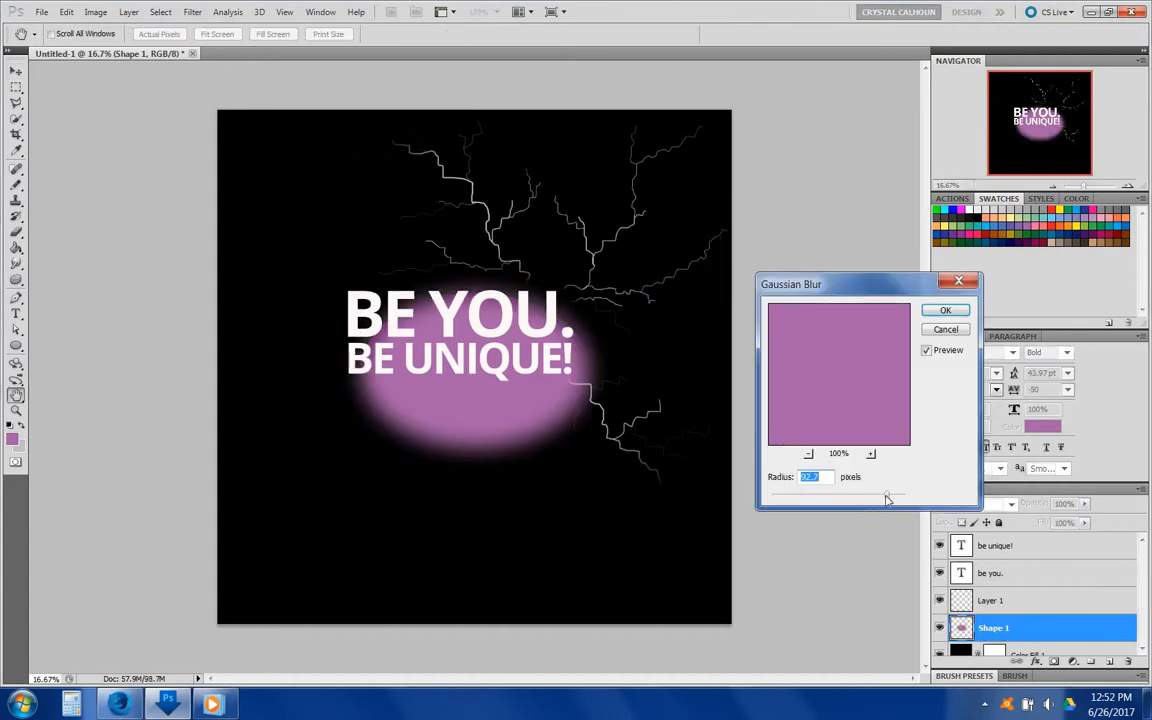
pyautogui.moveTo(886, 499); pyautogui.dragTo(911, 498)
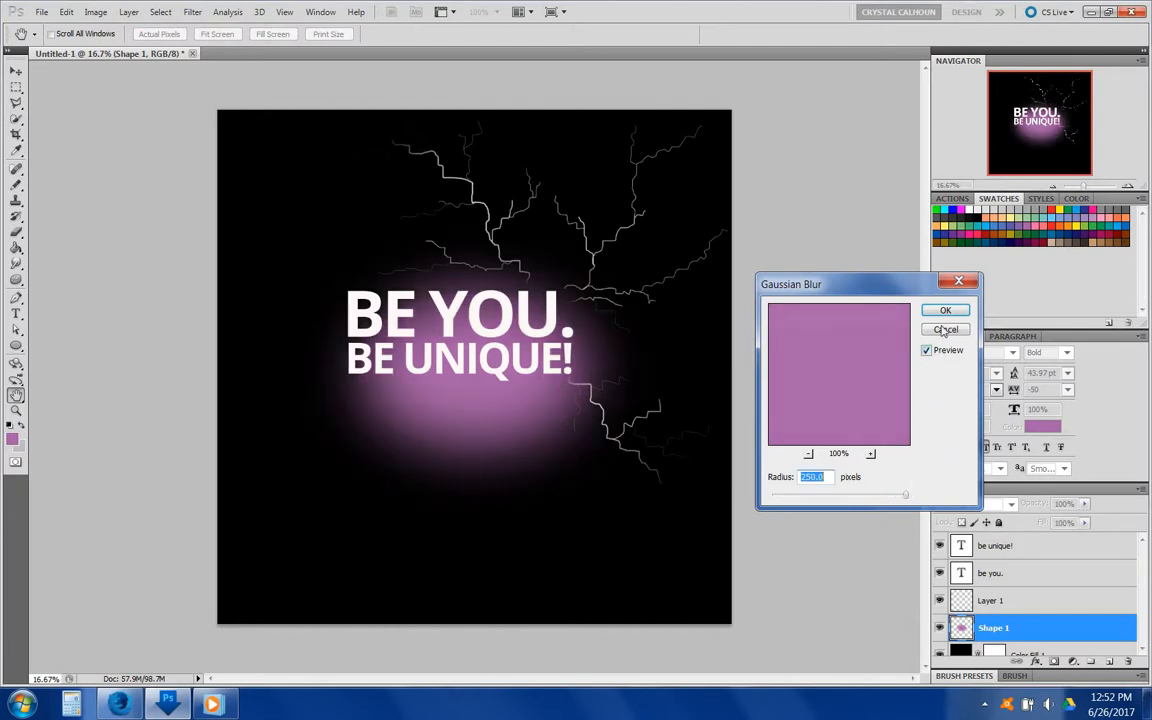
pyautogui.click(945, 310)
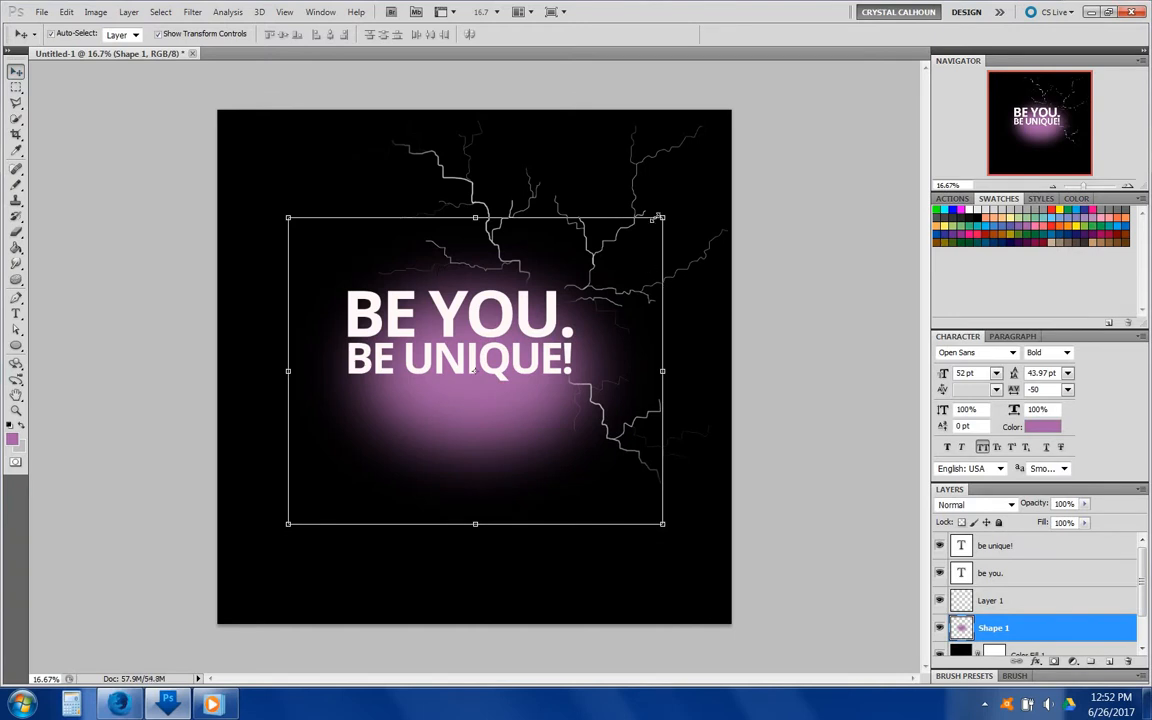
# - Enlarge the blurred purple glow to about 138% width and 132% height so it spreads behind the text and lightning
pyautogui.moveTo(659, 217); pyautogui.dragTo(713, 144)
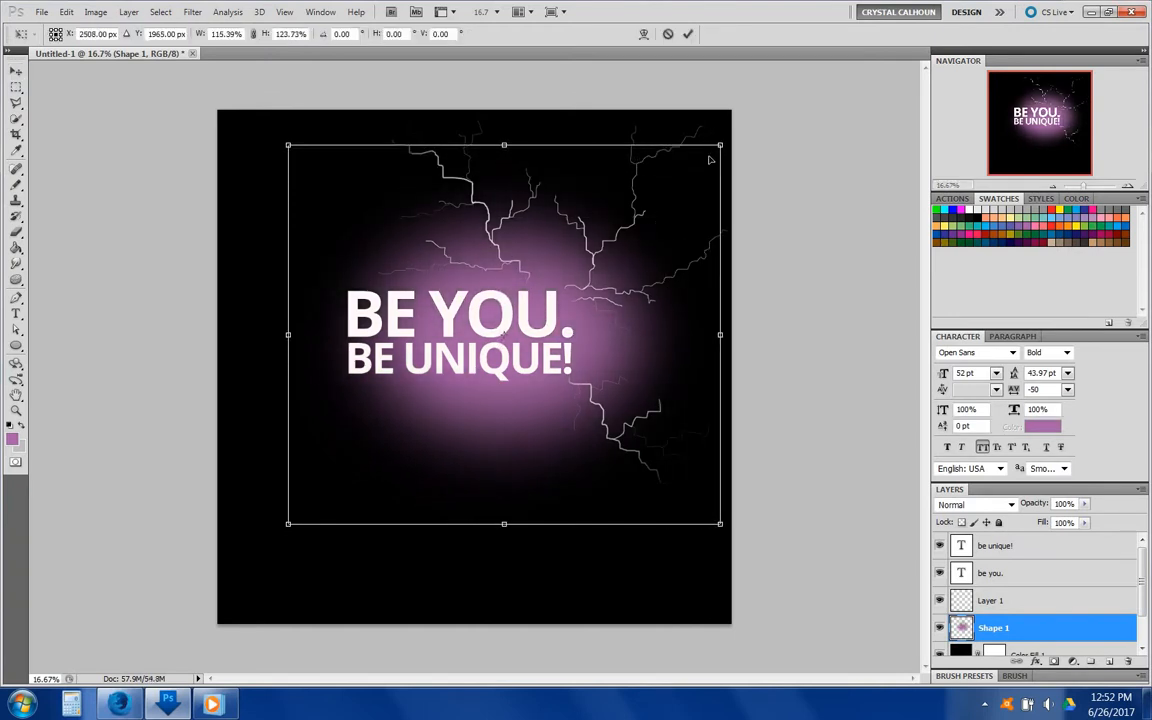
pyautogui.moveTo(250, 340); pyautogui.dragTo(205, 340)
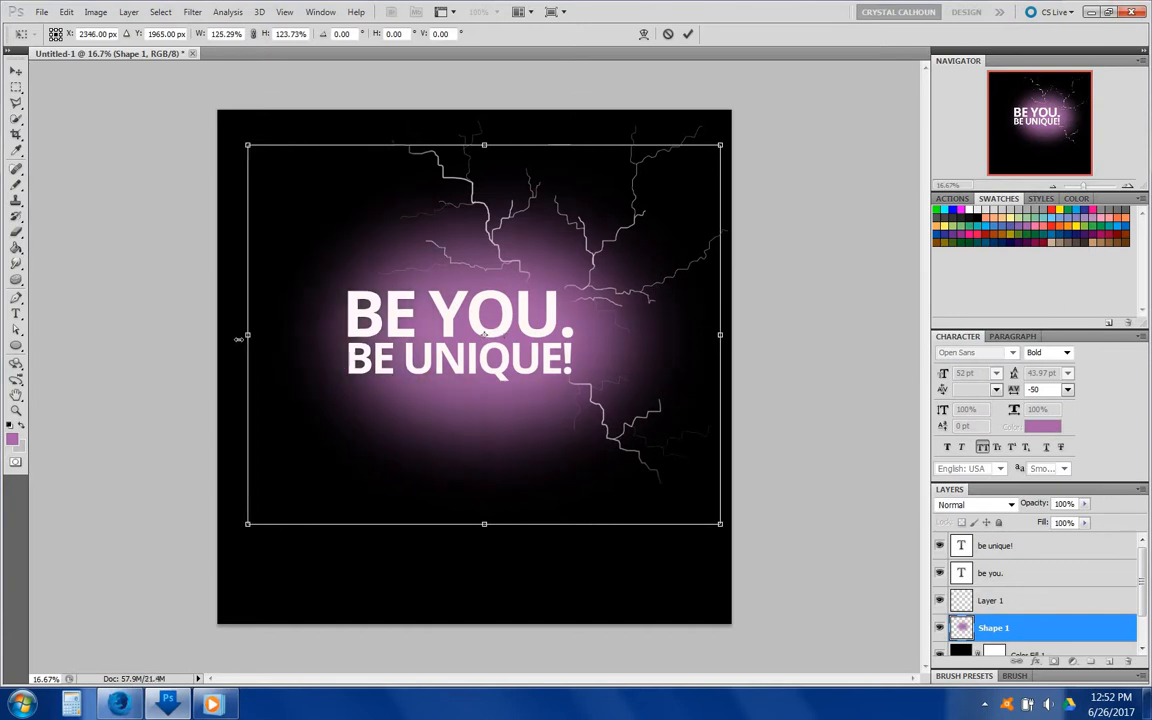
pyautogui.moveTo(720, 146); pyautogui.dragTo(760, 120)
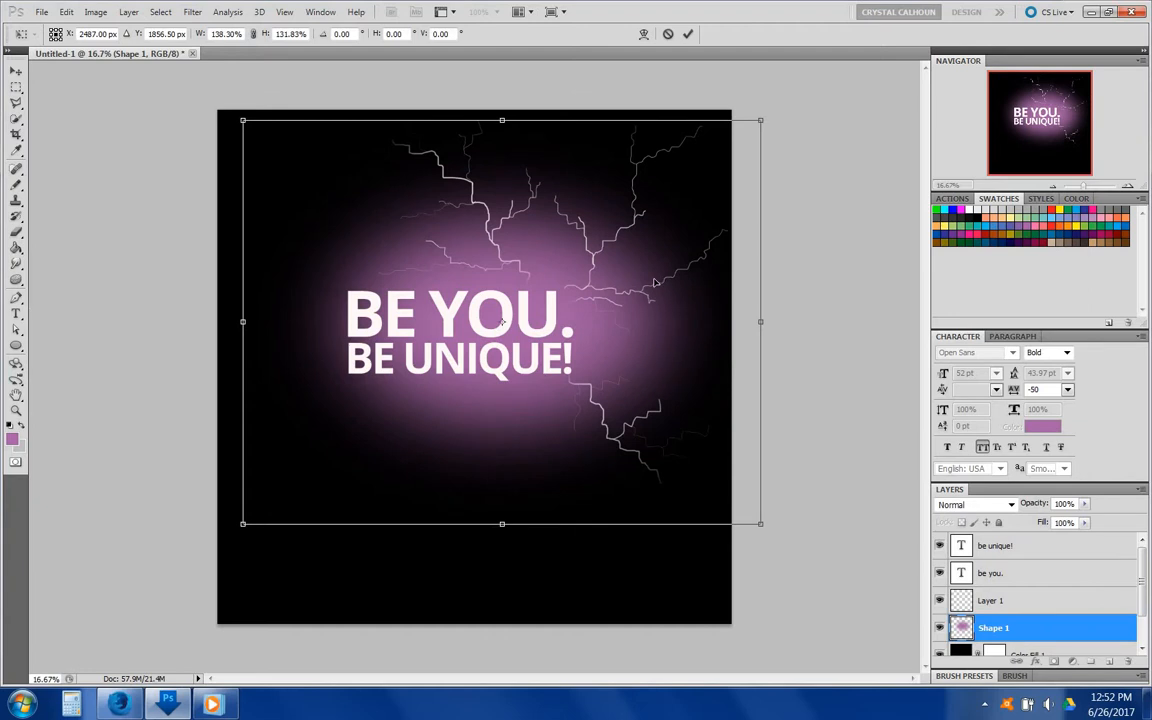
pyautogui.press('Return')
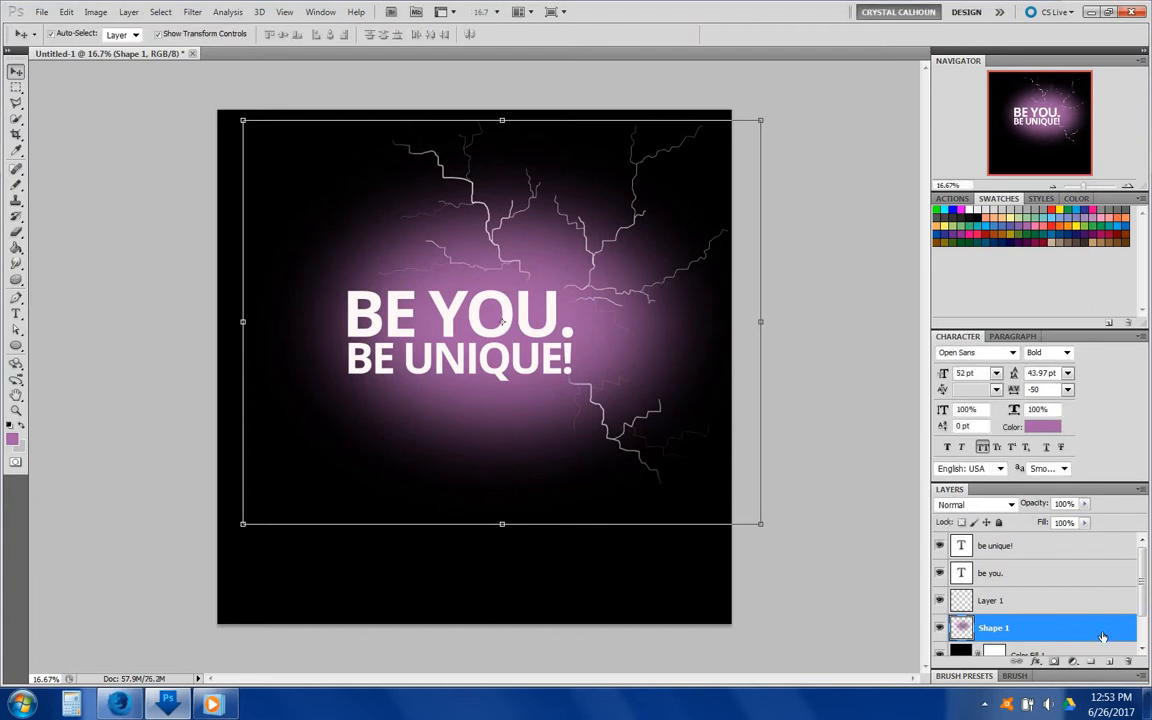
# - Duplicate the purple glow layer to the top of the layer stack and give the copy a #4d1173 Color Overlay
pyautogui.moveTo(1109, 639); pyautogui.dragTo(1109, 662)
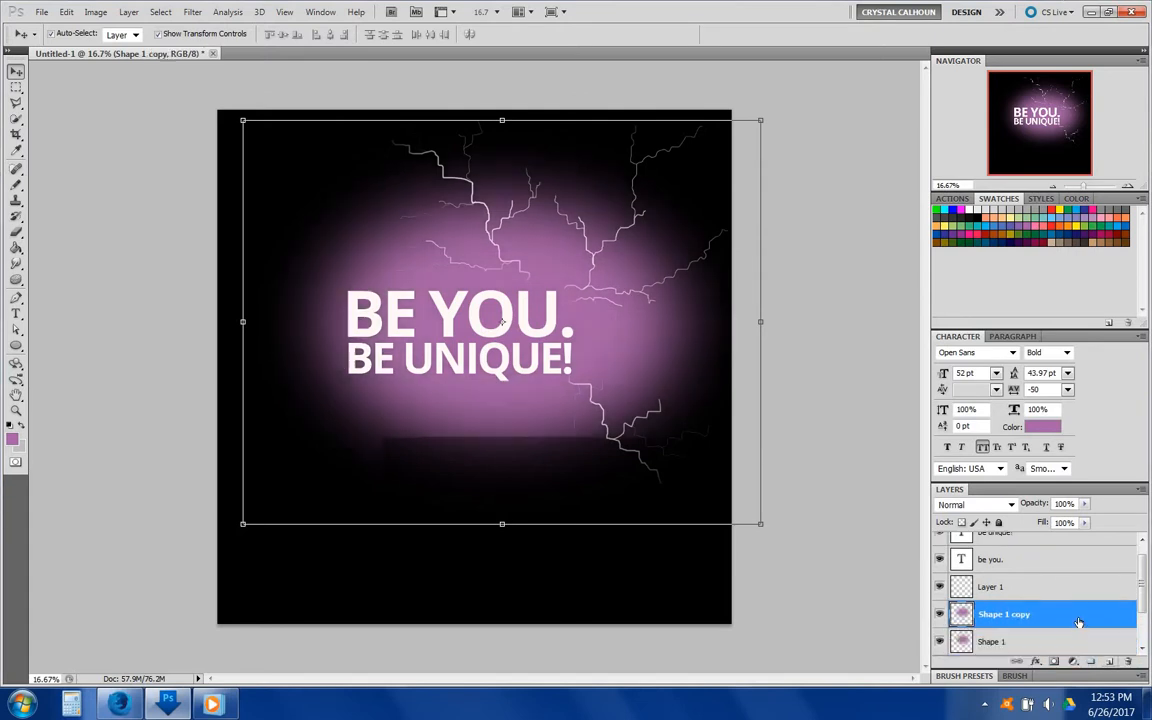
pyautogui.moveTo(1045, 578); pyautogui.dragTo(1028, 546)
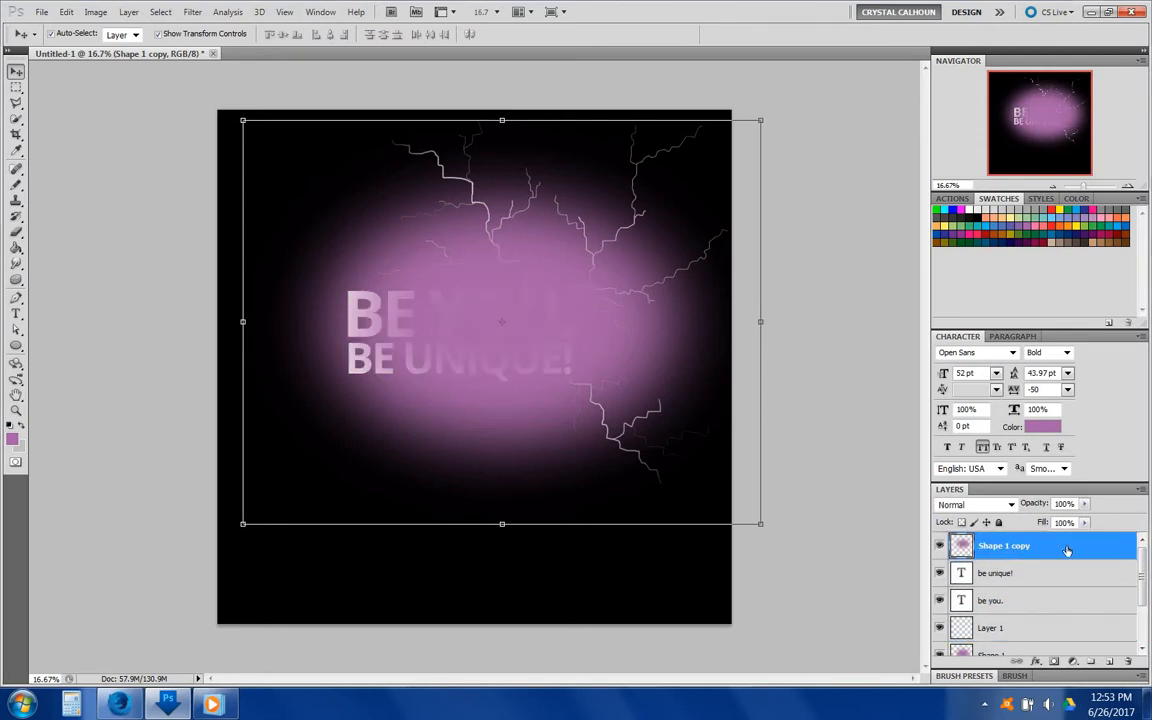
pyautogui.doubleClick(1067, 550)
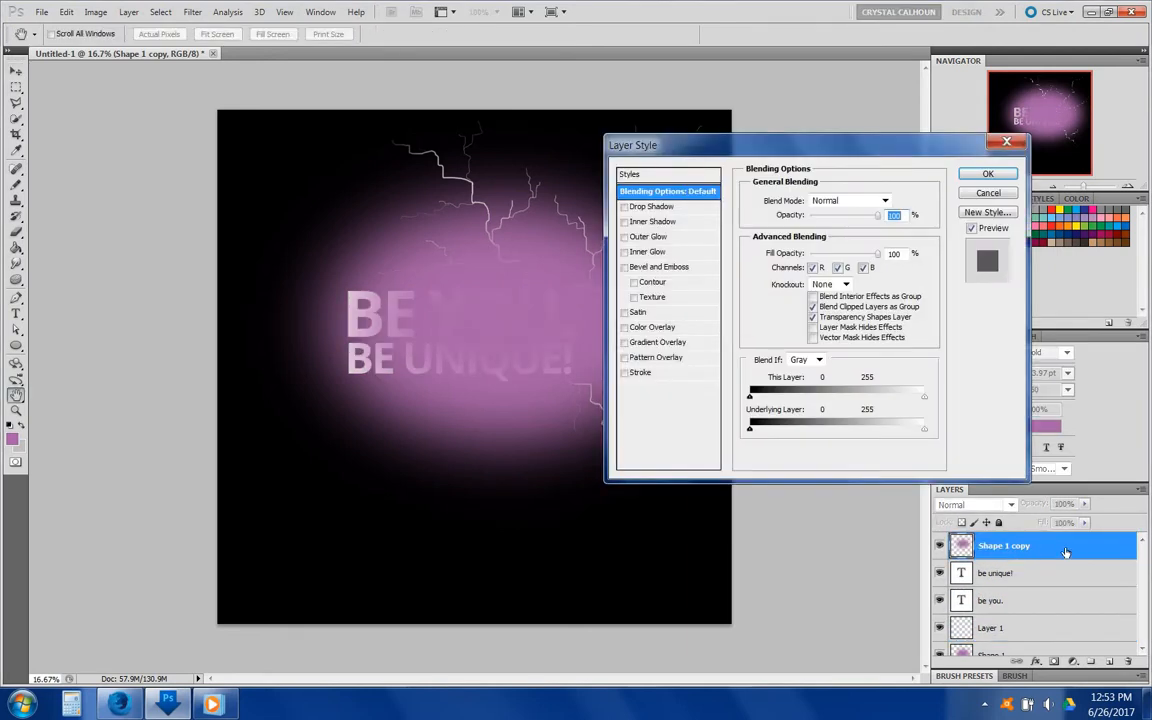
pyautogui.click(650, 328)
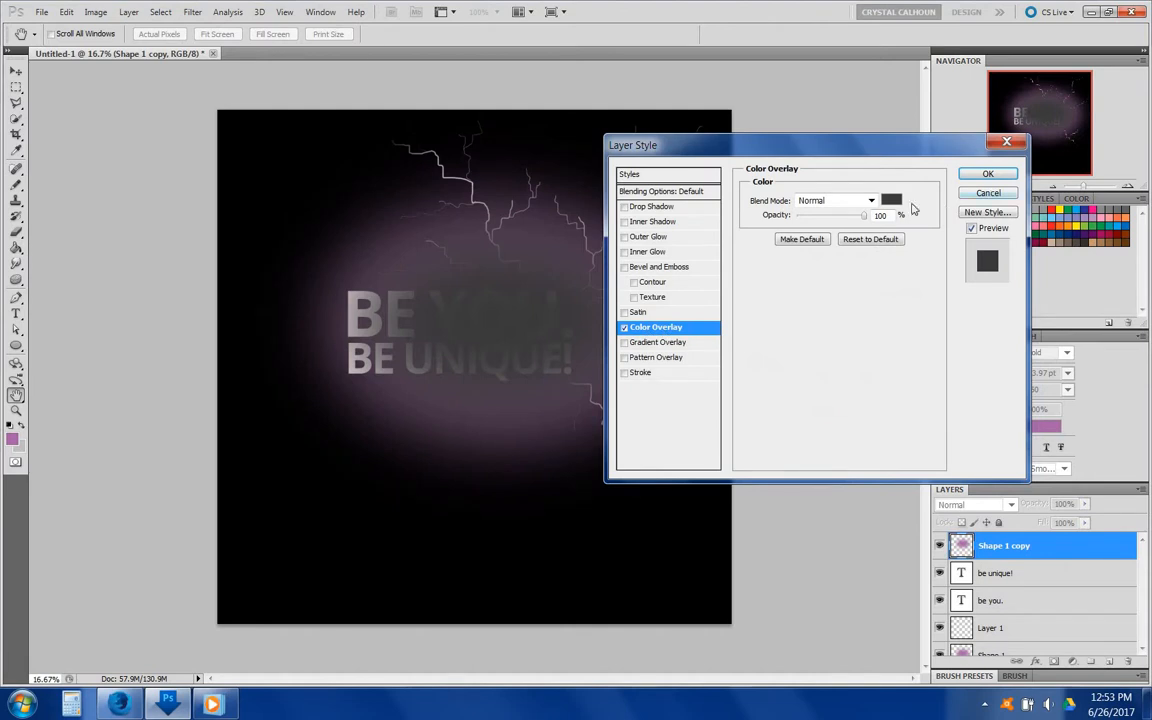
pyautogui.click(890, 200)
pyautogui.click(1084, 217)
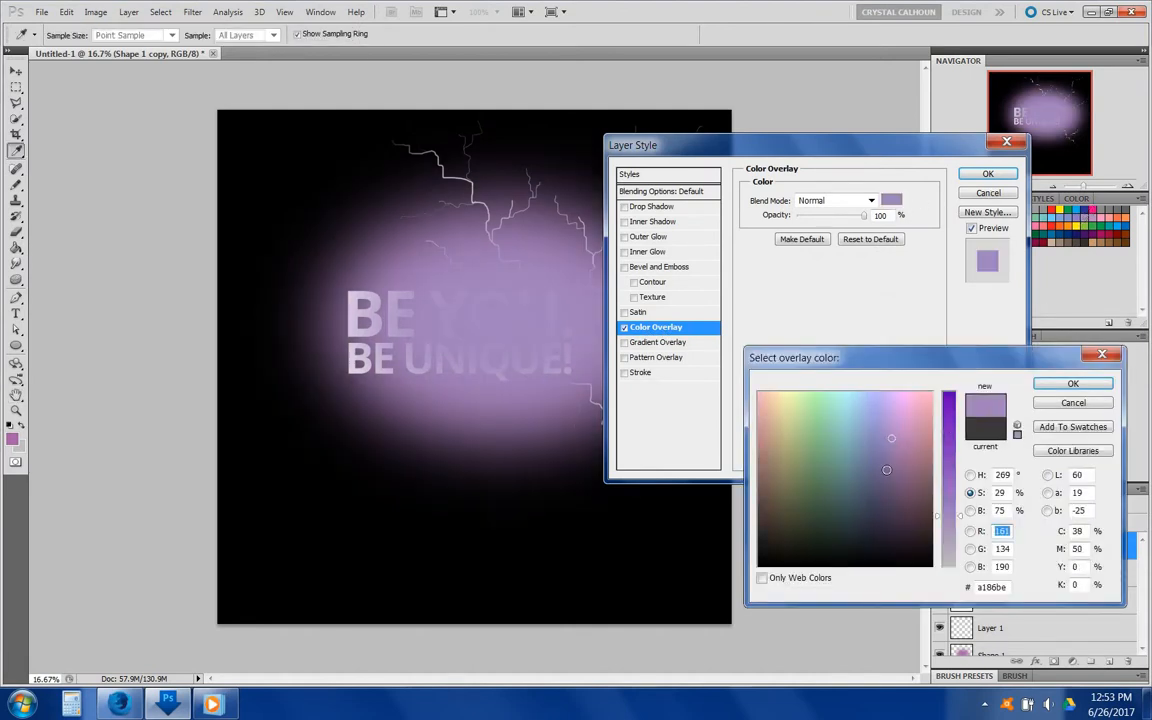
pyautogui.moveTo(886, 435); pyautogui.dragTo(892, 488)
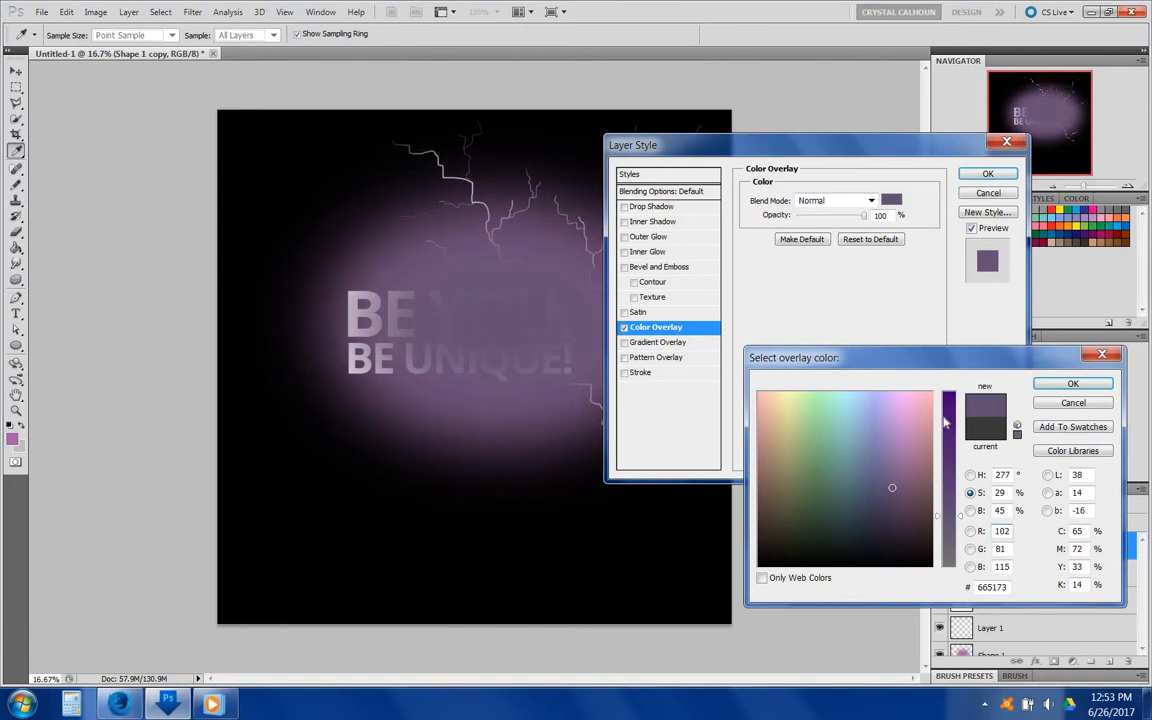
pyautogui.moveTo(946, 416)
pyautogui.mouseDown()
pyautogui.moveTo(944, 405)
pyautogui.moveTo(944, 416)
pyautogui.mouseUp()
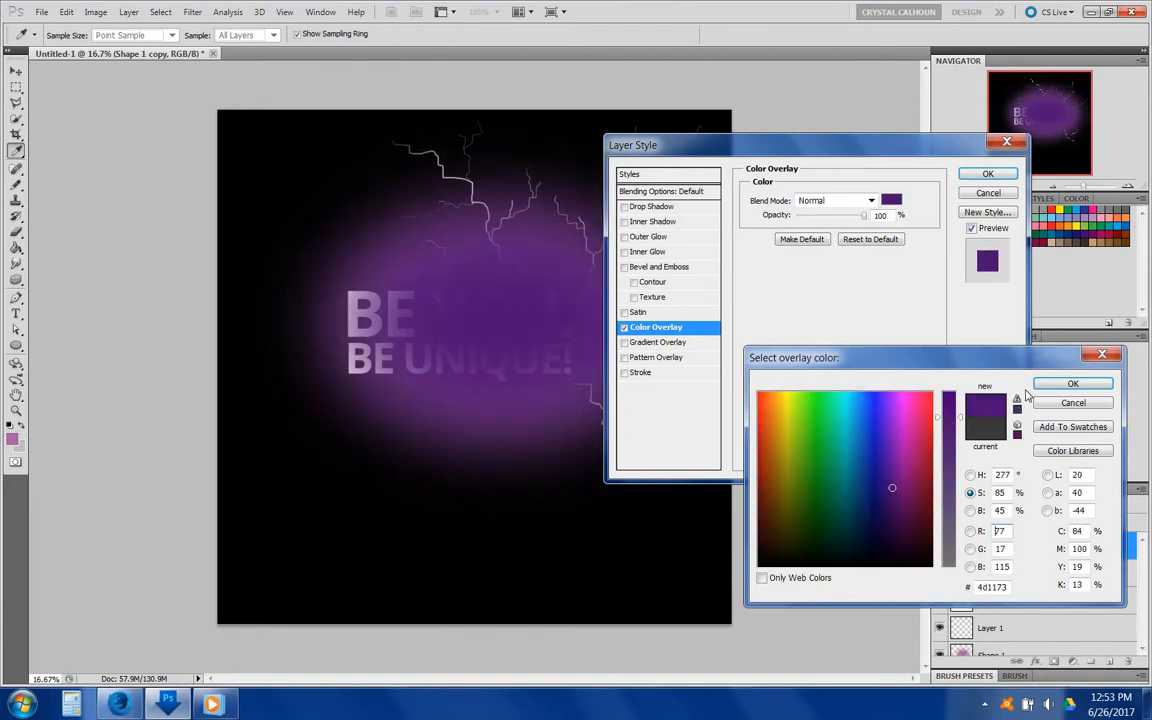
pyautogui.click(1042, 385)
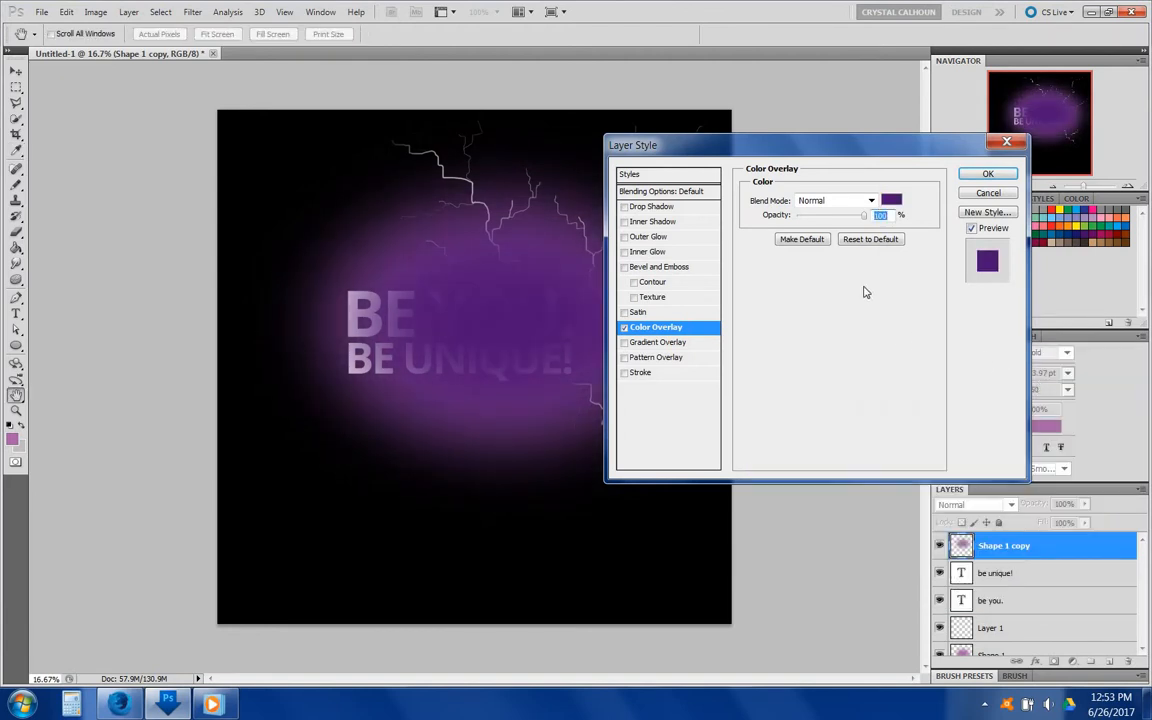
pyautogui.click(988, 174)
# - Convert the duplicated glow layer to a Smart Object and rasterize it so the colour overlay is baked in
pyautogui.rightClick(1038, 545)
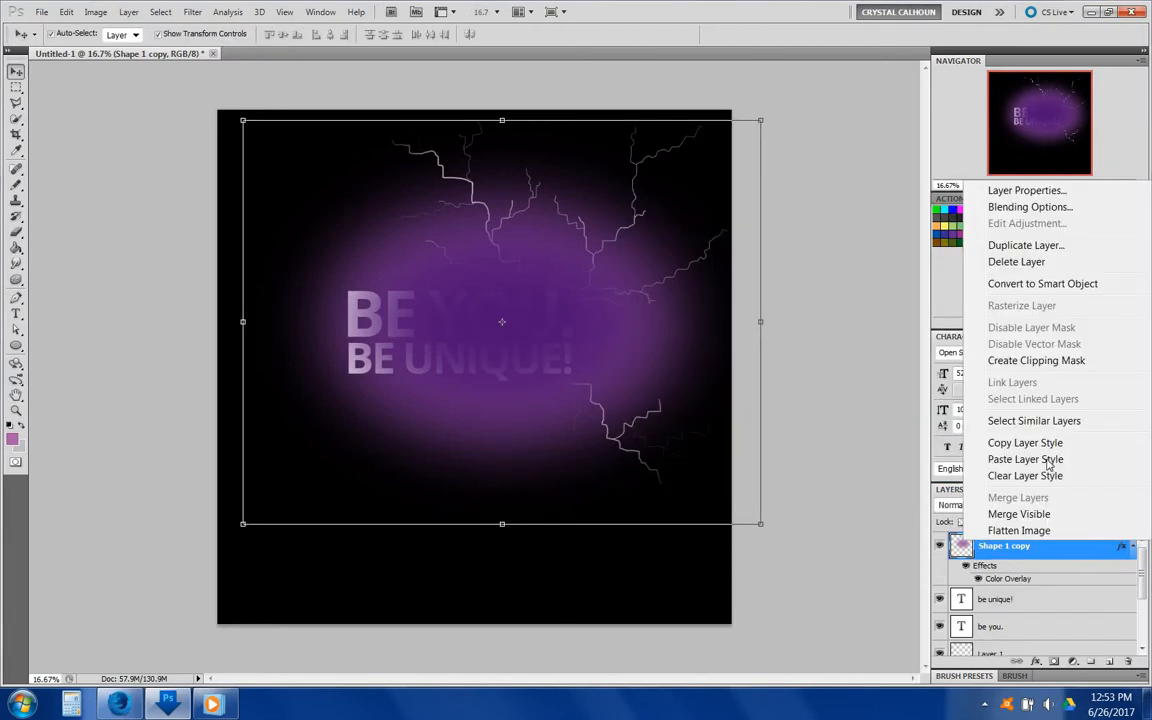
pyautogui.click(930, 263)
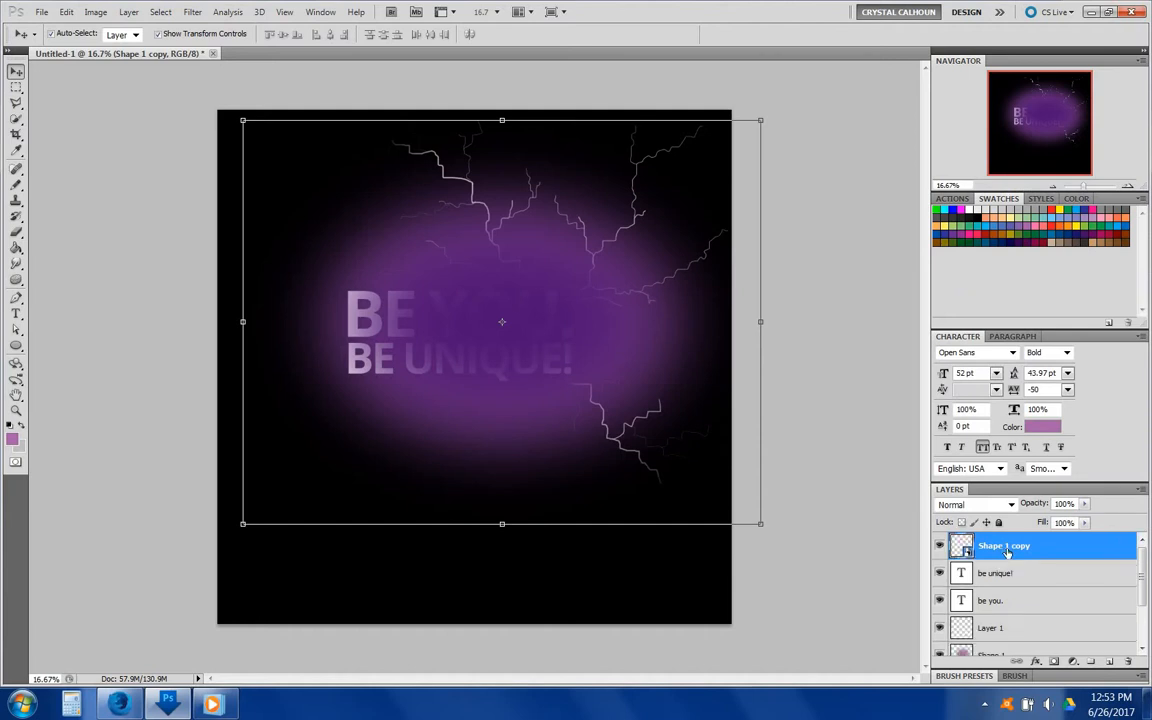
pyautogui.rightClick(1006, 549)
pyautogui.click(1022, 313)
# - Preview the blend modes on the duplicated glow layer, starting with Dissolve, and settle on Divide
pyautogui.doubleClick(1057, 549)
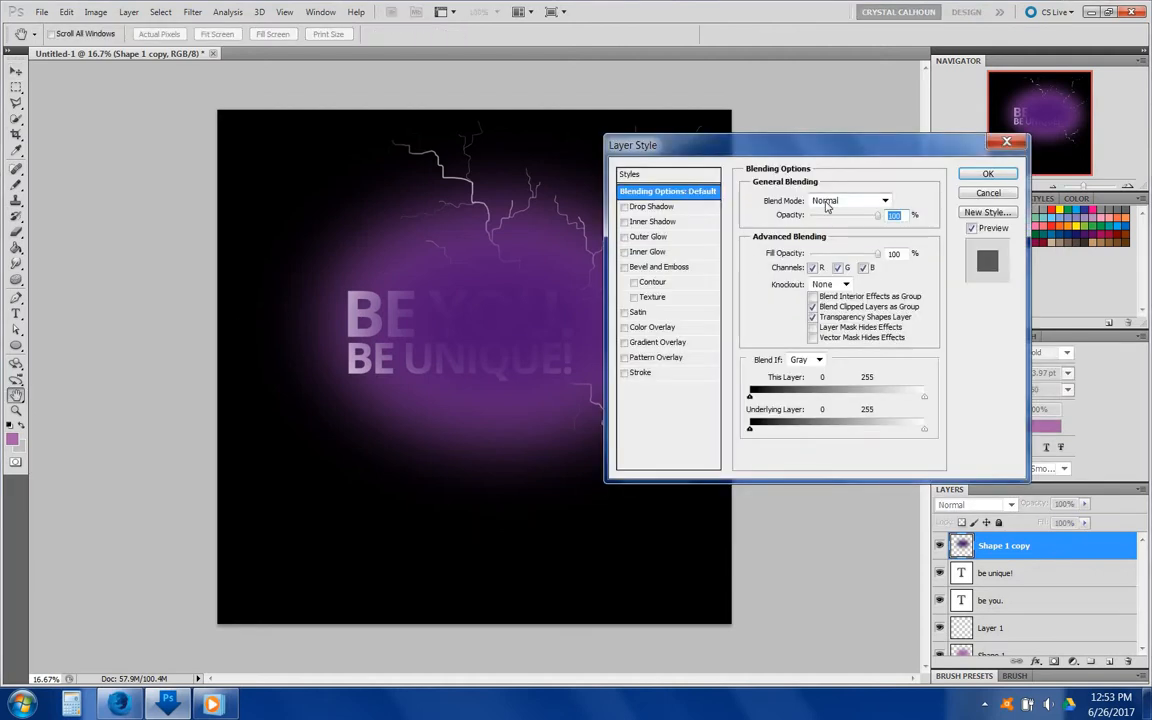
pyautogui.click(828, 201)
pyautogui.click(746, 212)
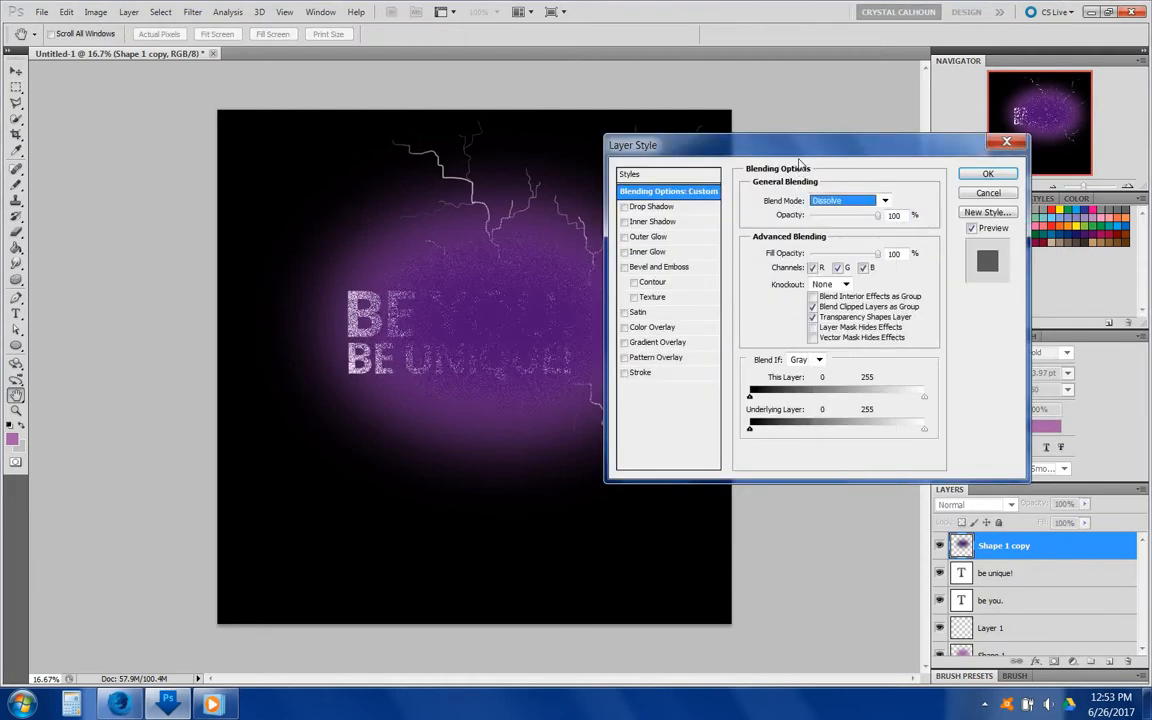
pyautogui.moveTo(800, 164); pyautogui.dragTo(110, 205)
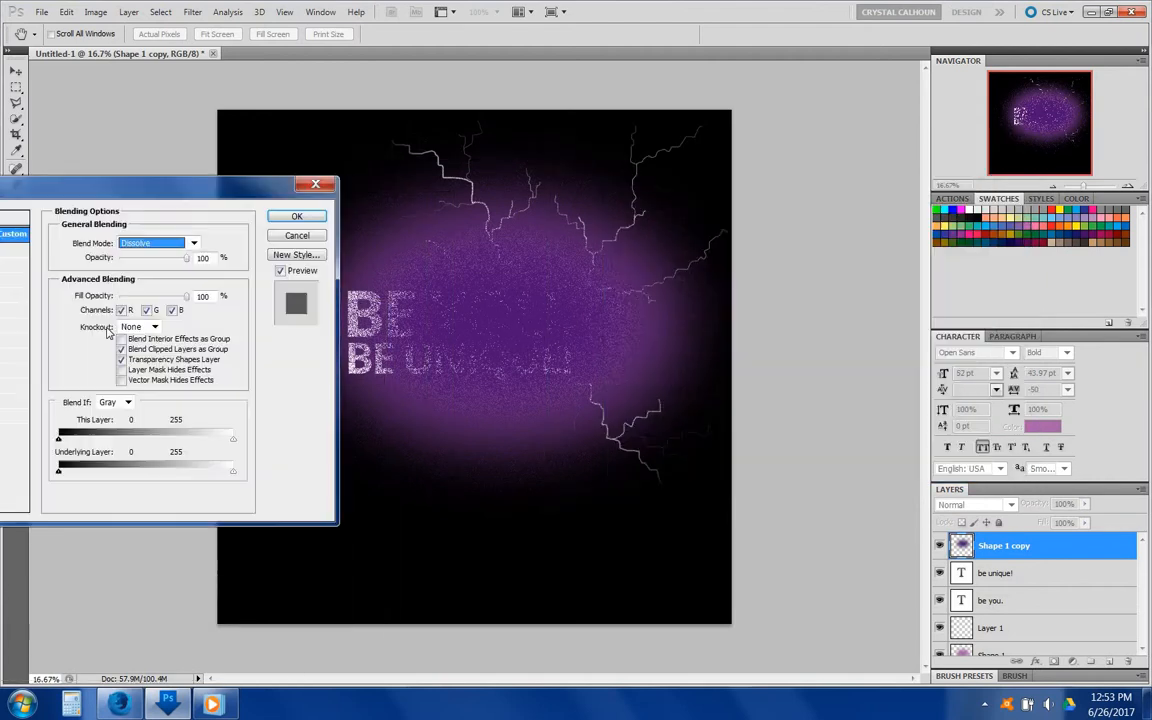
pyautogui.press('Down')
pyautogui.press('Down')
pyautogui.press('Down')
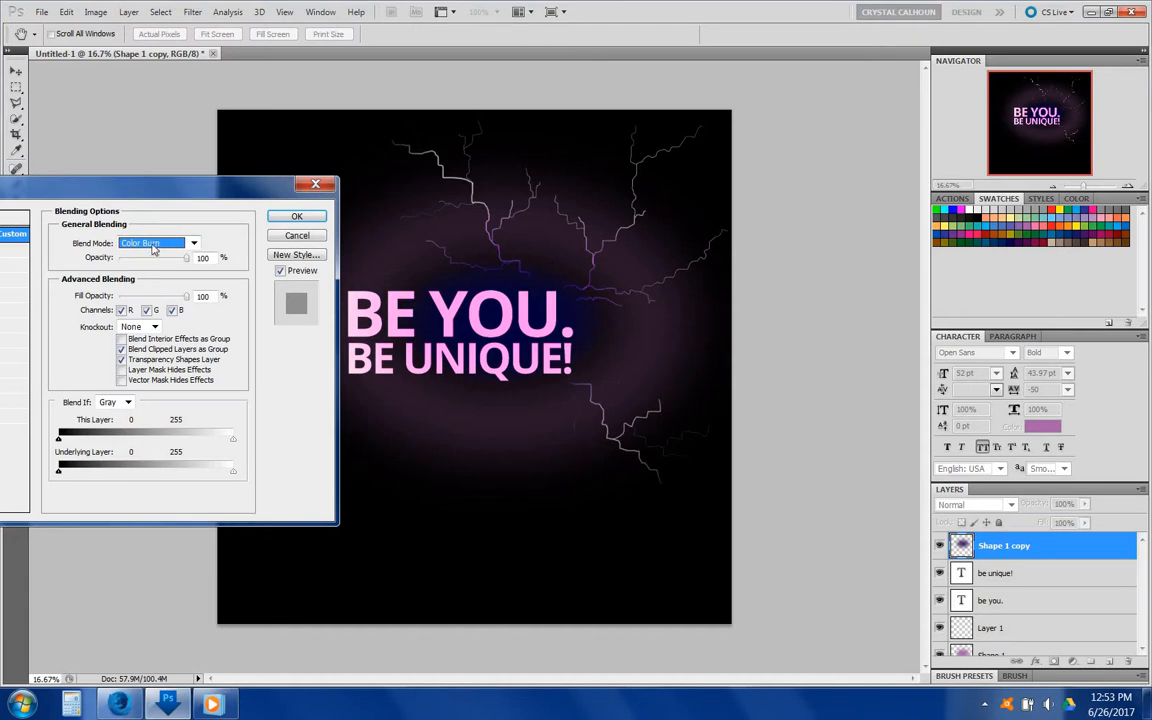
pyautogui.press('Down')
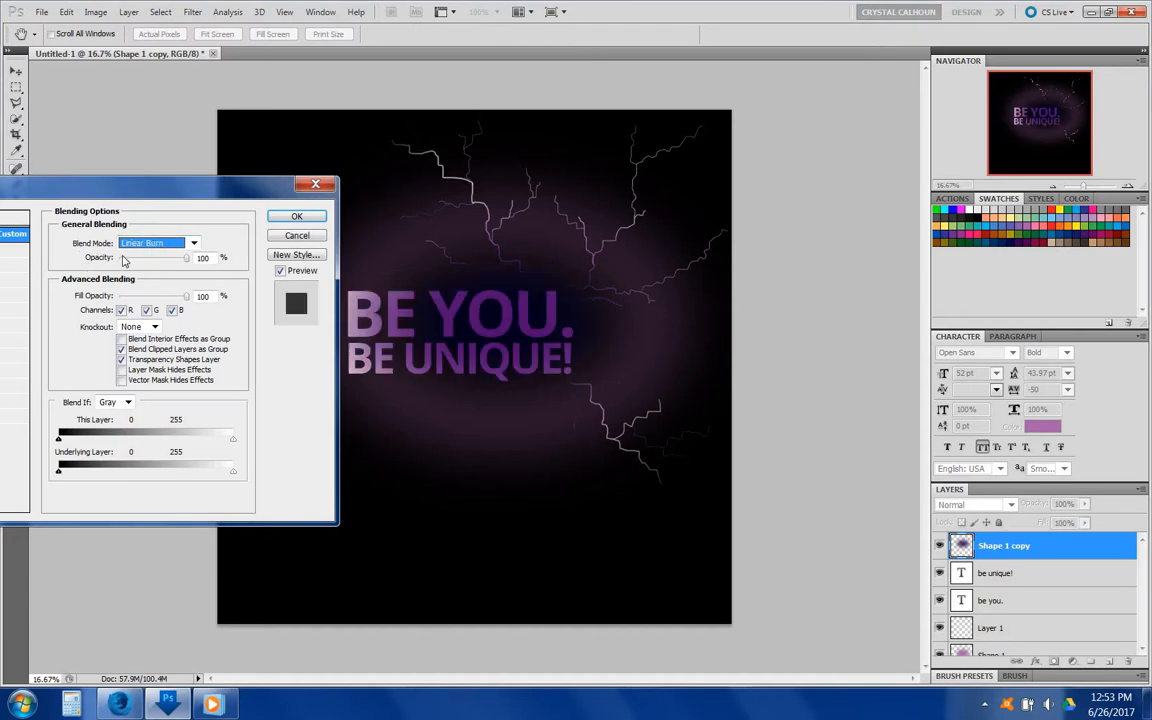
pyautogui.press('Down')
pyautogui.press('Down')
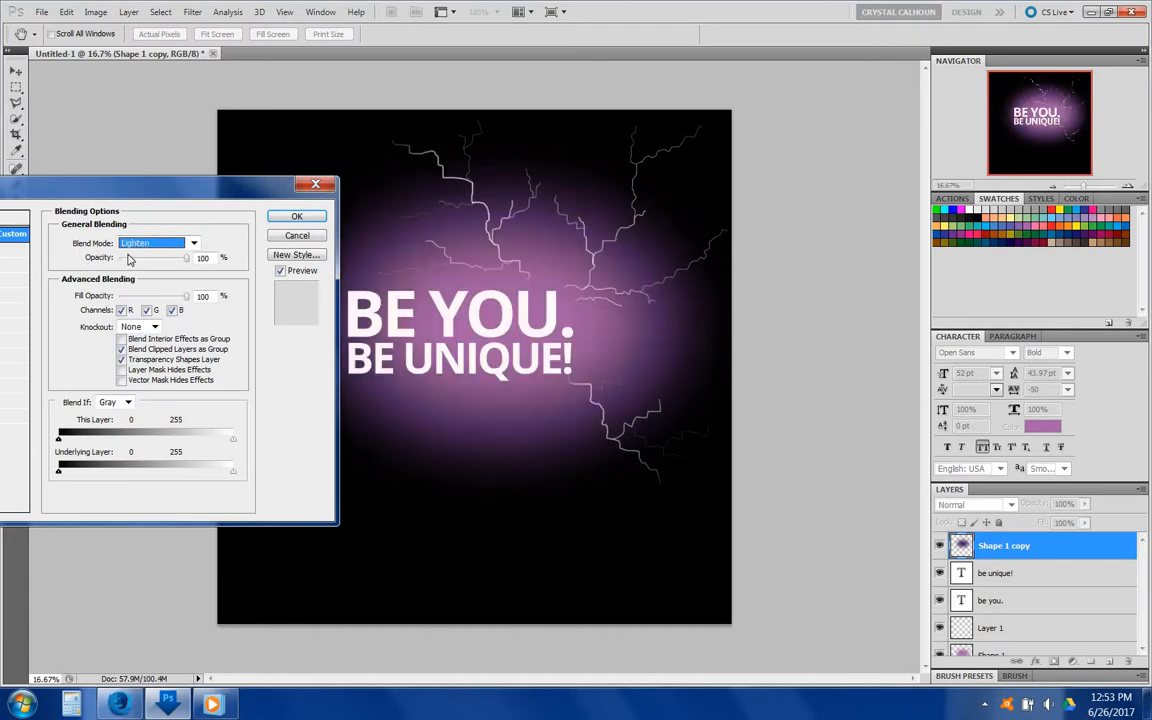
pyautogui.press('Down')
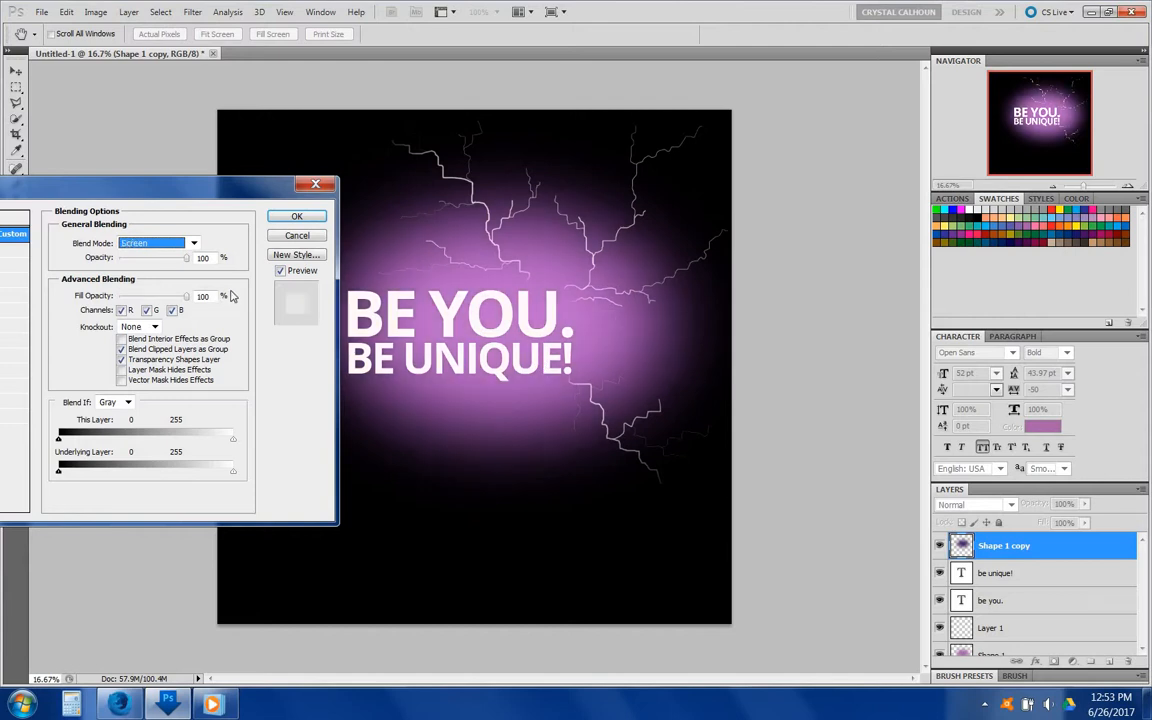
pyautogui.press('Down')
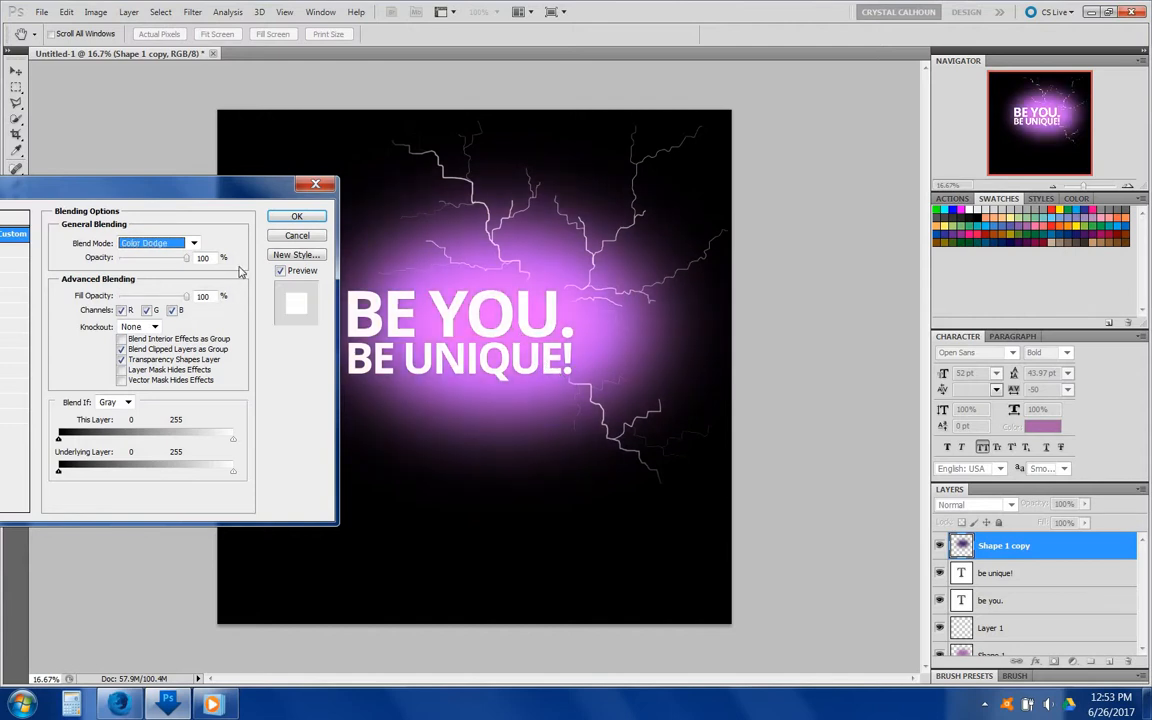
pyautogui.press('Down')
pyautogui.press('Down')
pyautogui.press('Down')
pyautogui.press('Down')
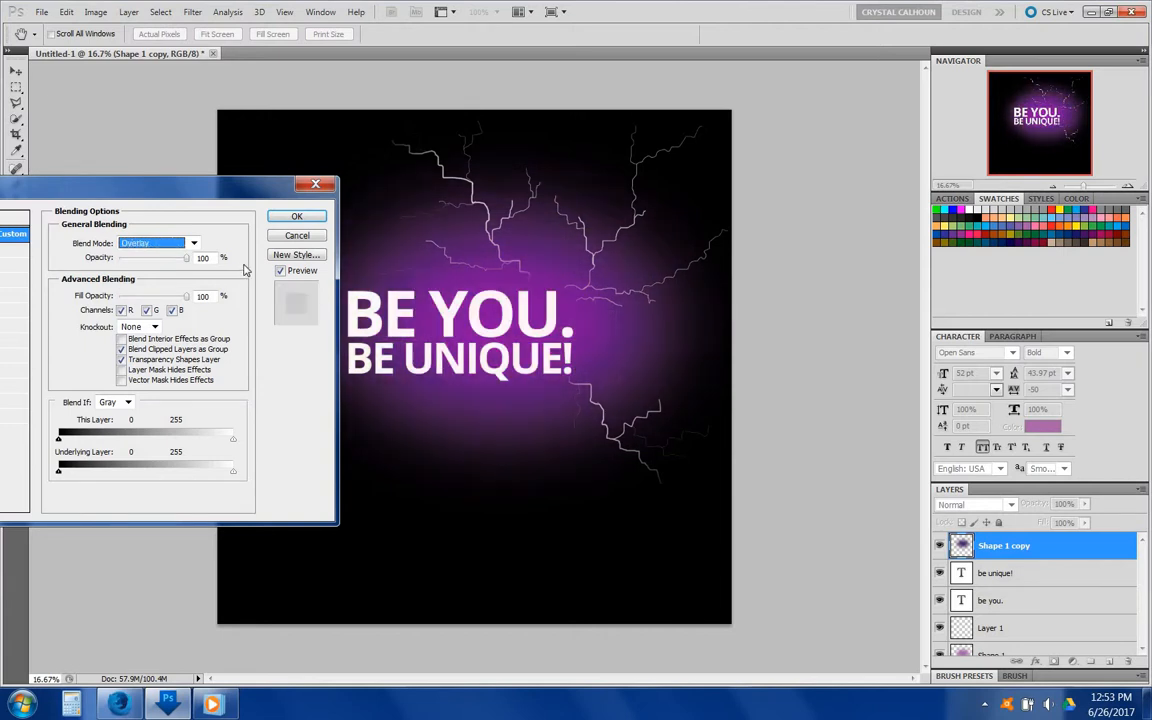
pyautogui.press('Down')
pyautogui.press('Down')
pyautogui.press('Down')
pyautogui.press('Down')
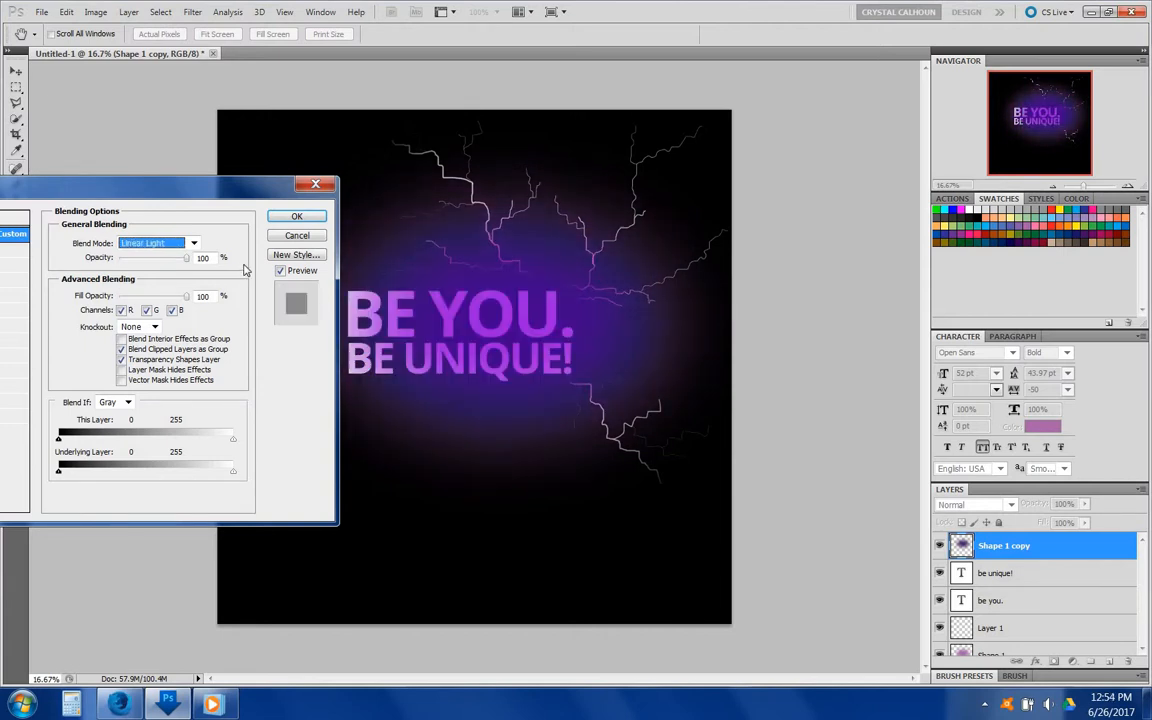
pyautogui.press('Down')
pyautogui.press('Down')
pyautogui.press('Down')
pyautogui.press('Down')
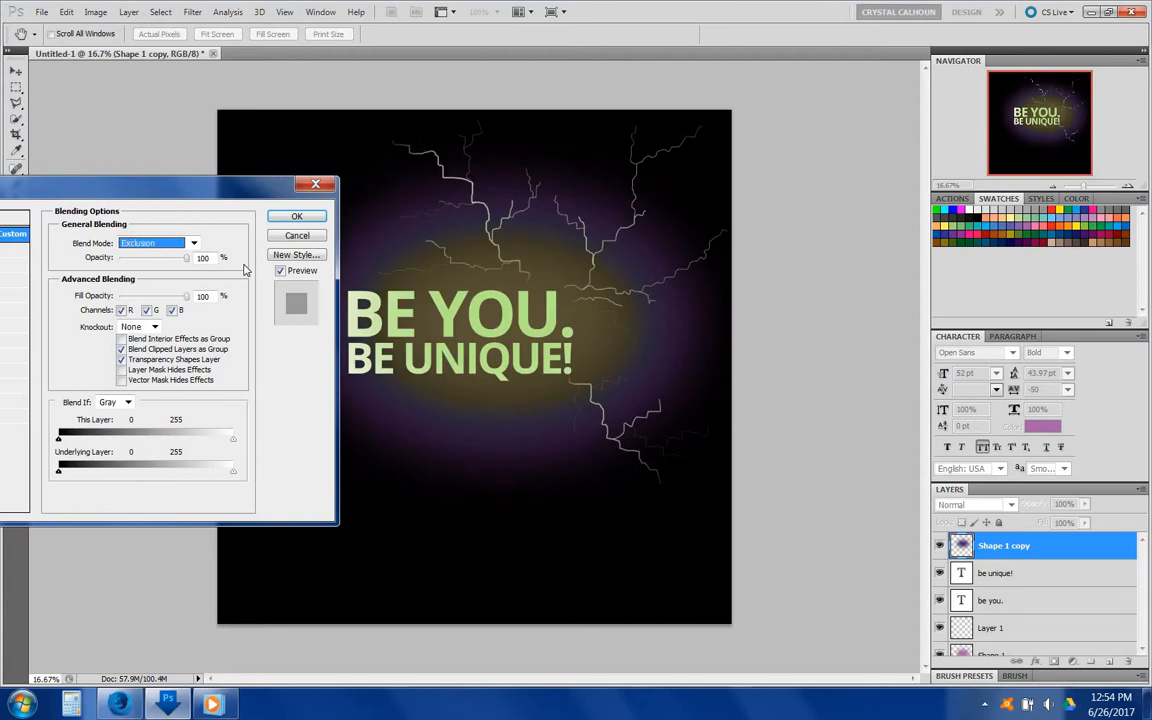
pyautogui.press('Down')
pyautogui.press('Down')
pyautogui.press('Up')
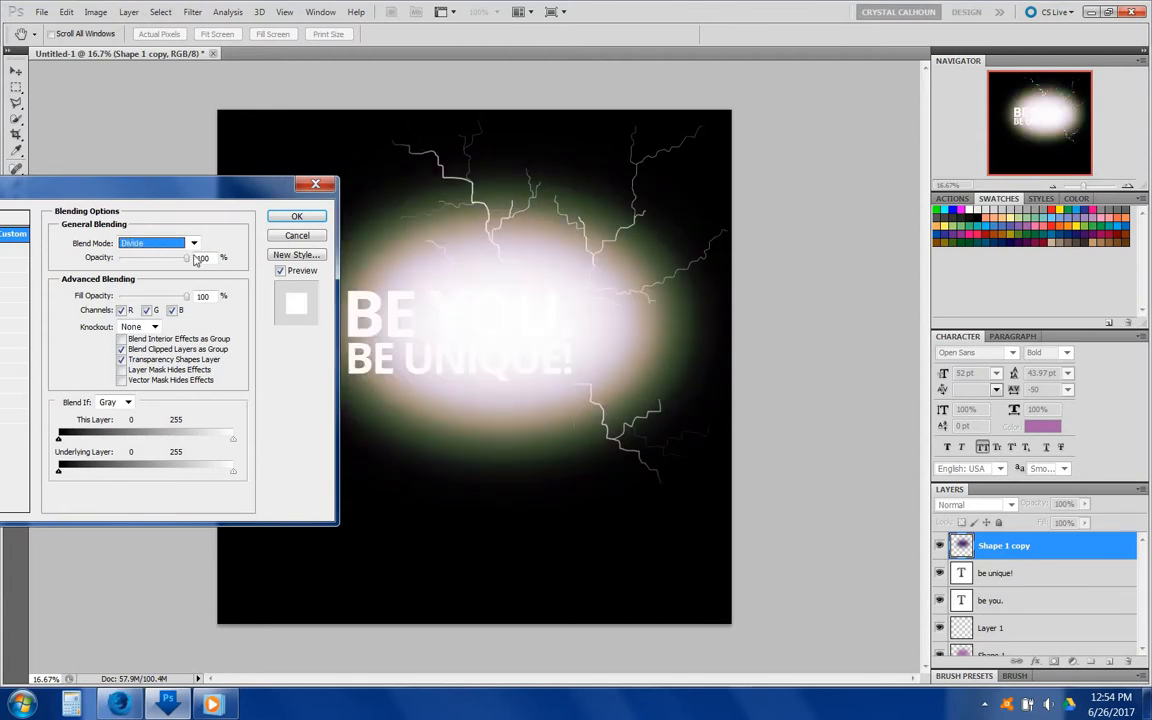
# - Apply the chosen blending options and move the duplicated glow layer directly beneath both text layers
pyautogui.moveTo(217, 201); pyautogui.dragTo(253, 362)
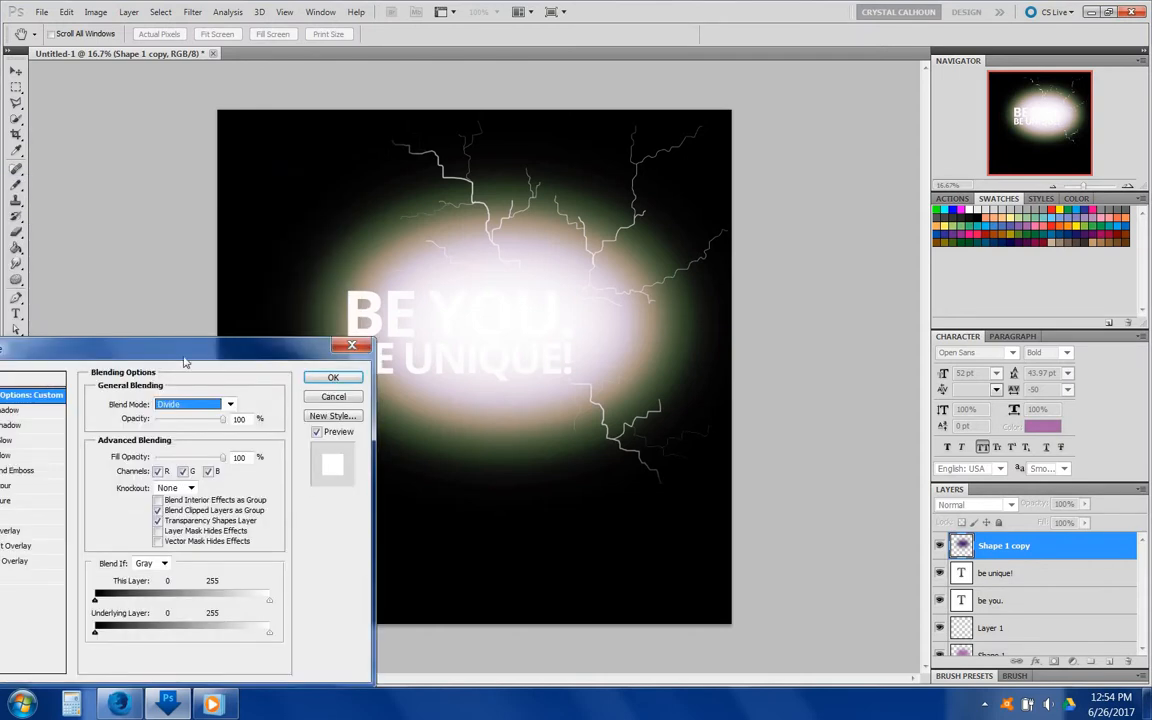
pyautogui.moveTo(328, 309); pyautogui.dragTo(334, 297)
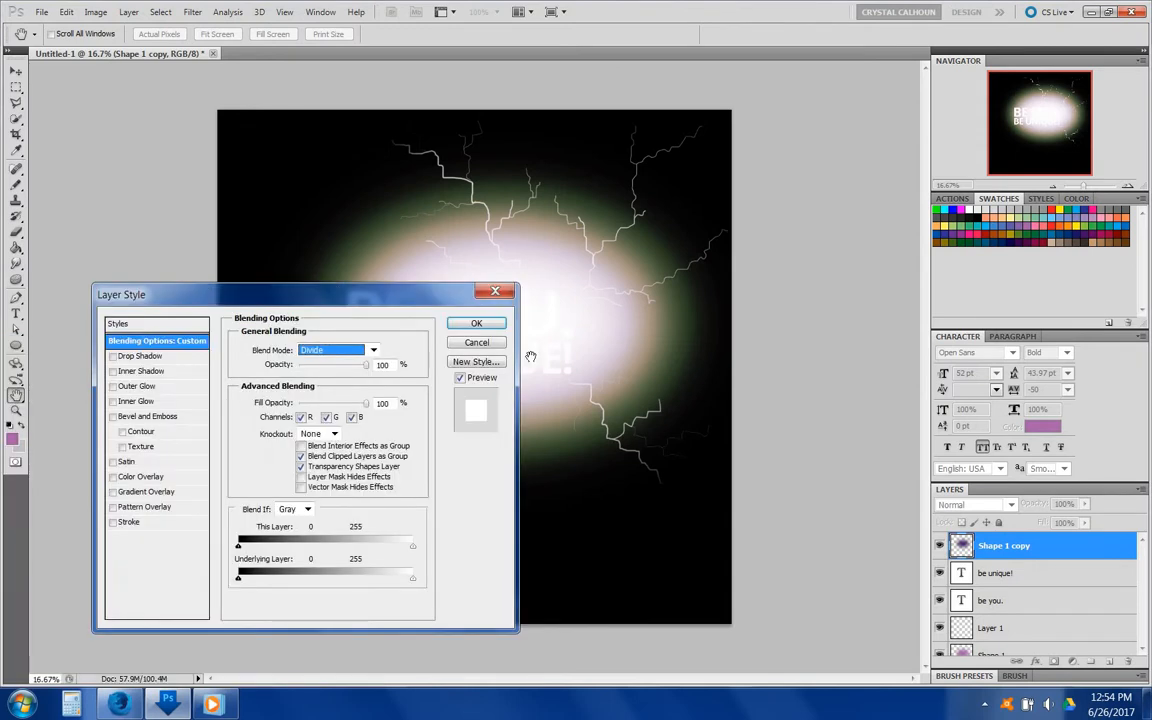
pyautogui.click(485, 324)
pyautogui.press('v')
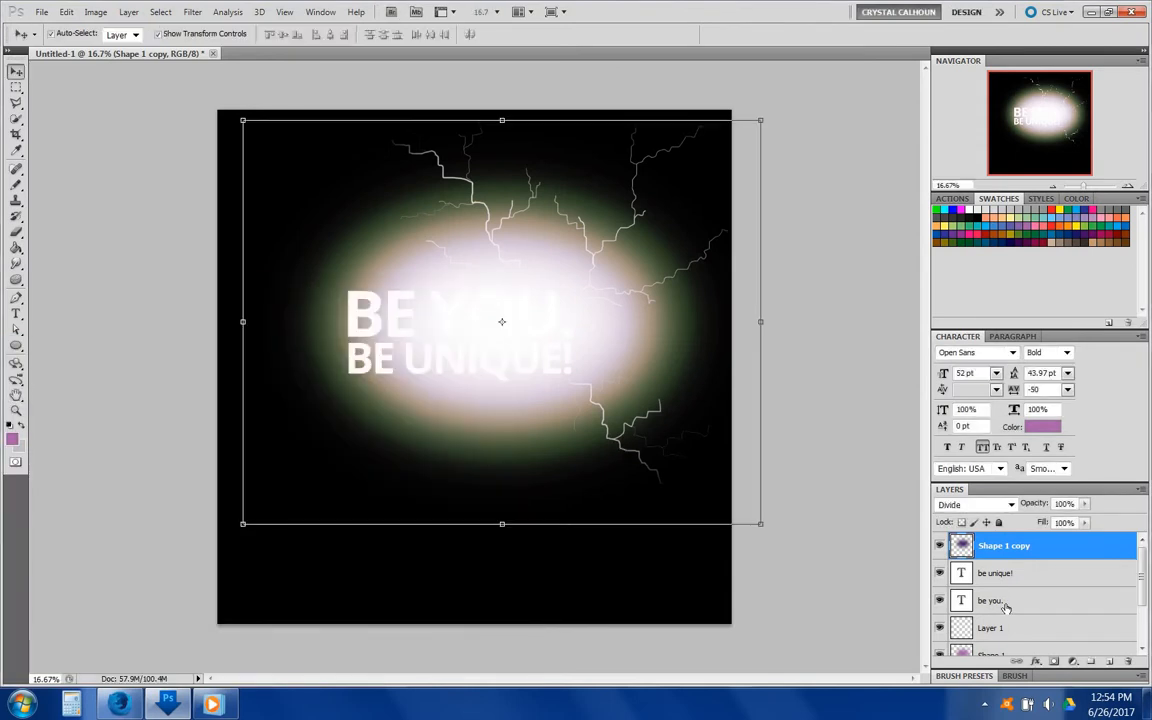
pyautogui.moveTo(990, 556); pyautogui.dragTo(997, 610)
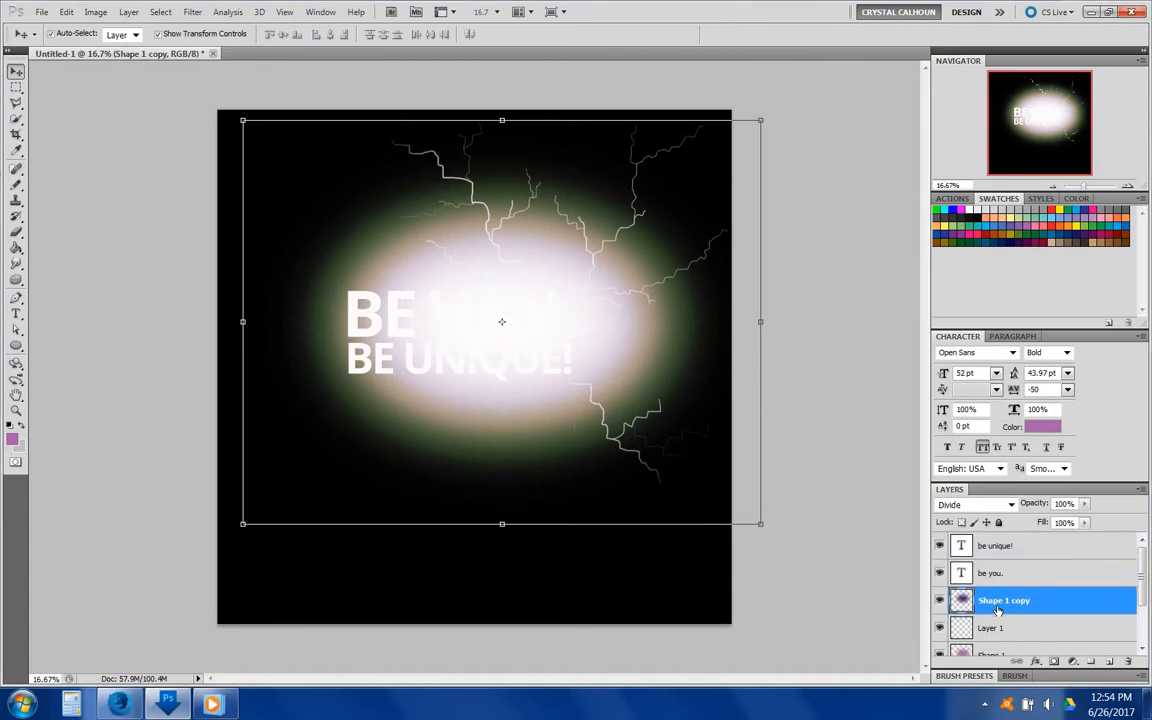
# - Add a Stroke to the "BE UNIQUE!" text layer, sampling the stroke colour #445438 from the glow's green edge
pyautogui.click(1036, 545)
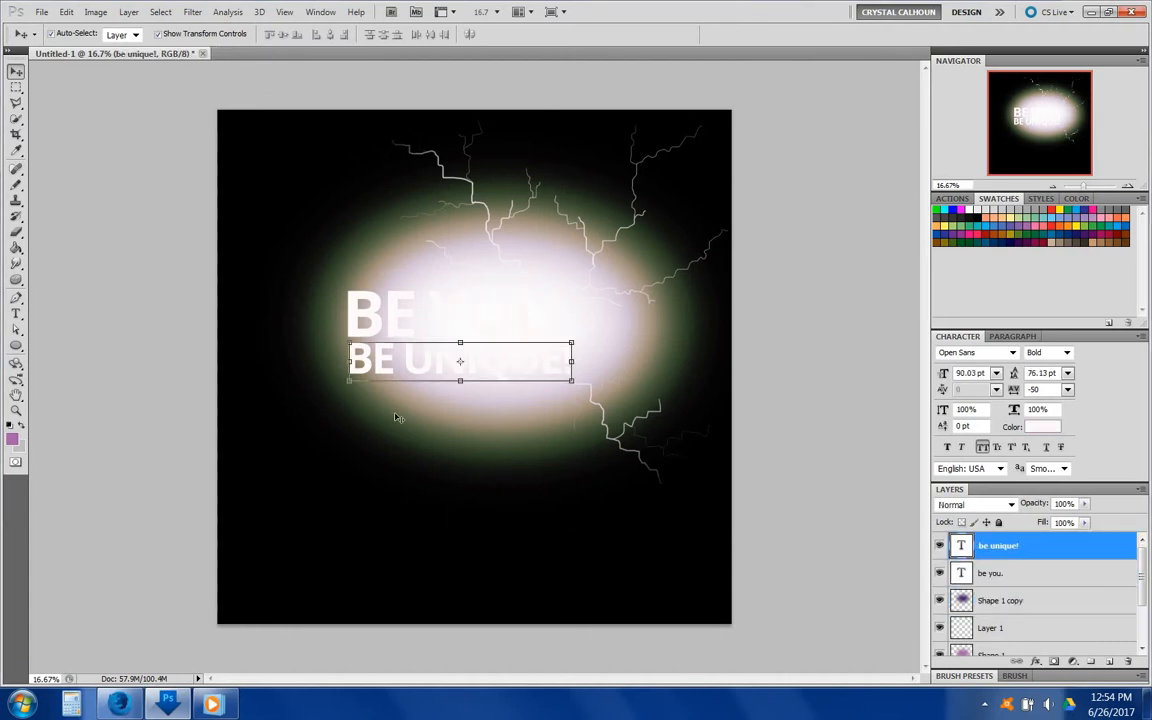
pyautogui.doubleClick(1062, 555)
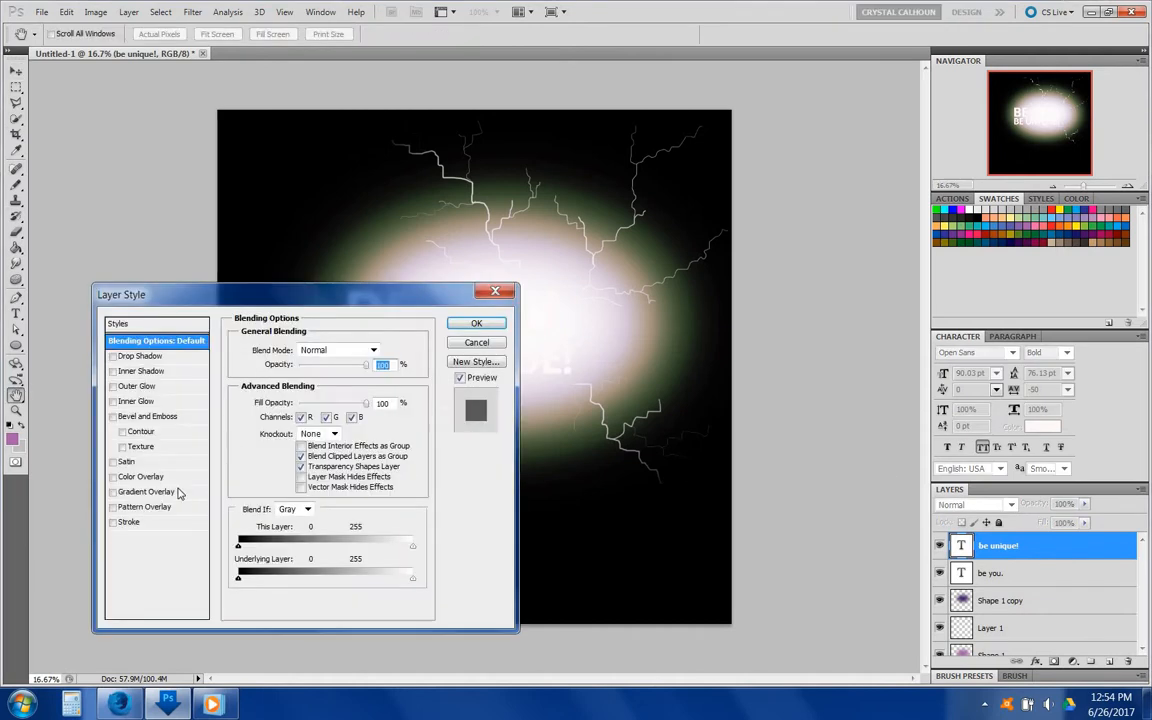
pyautogui.click(113, 522)
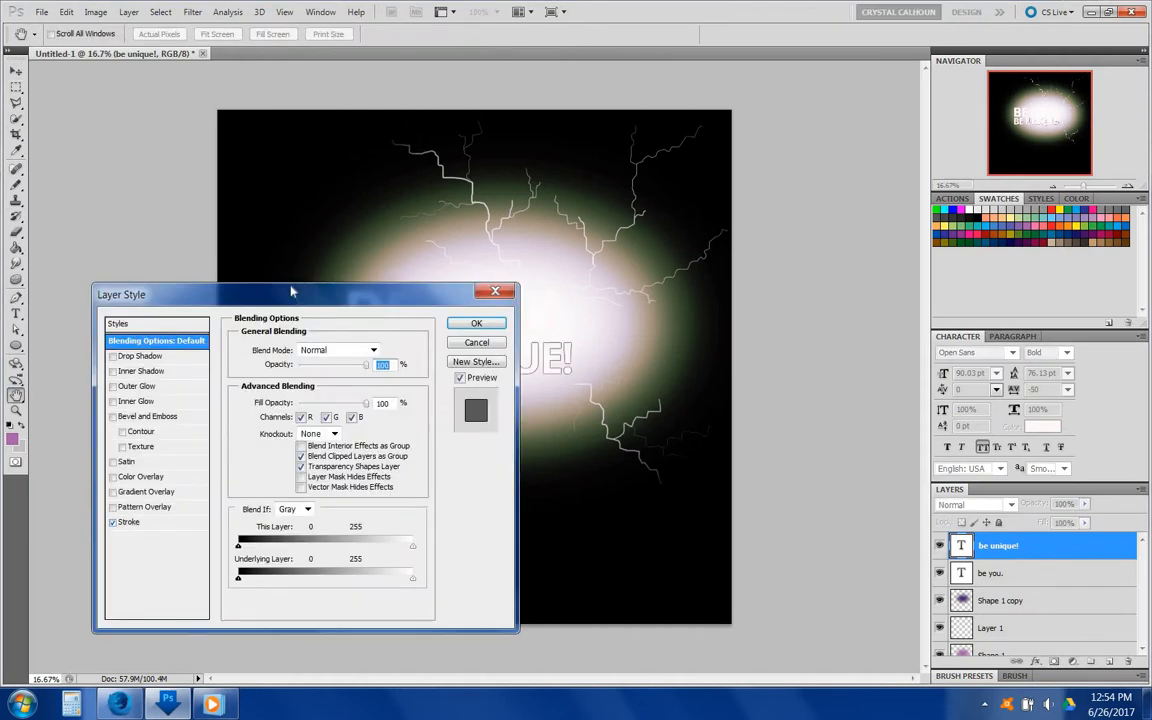
pyautogui.moveTo(292, 291); pyautogui.dragTo(164, 215)
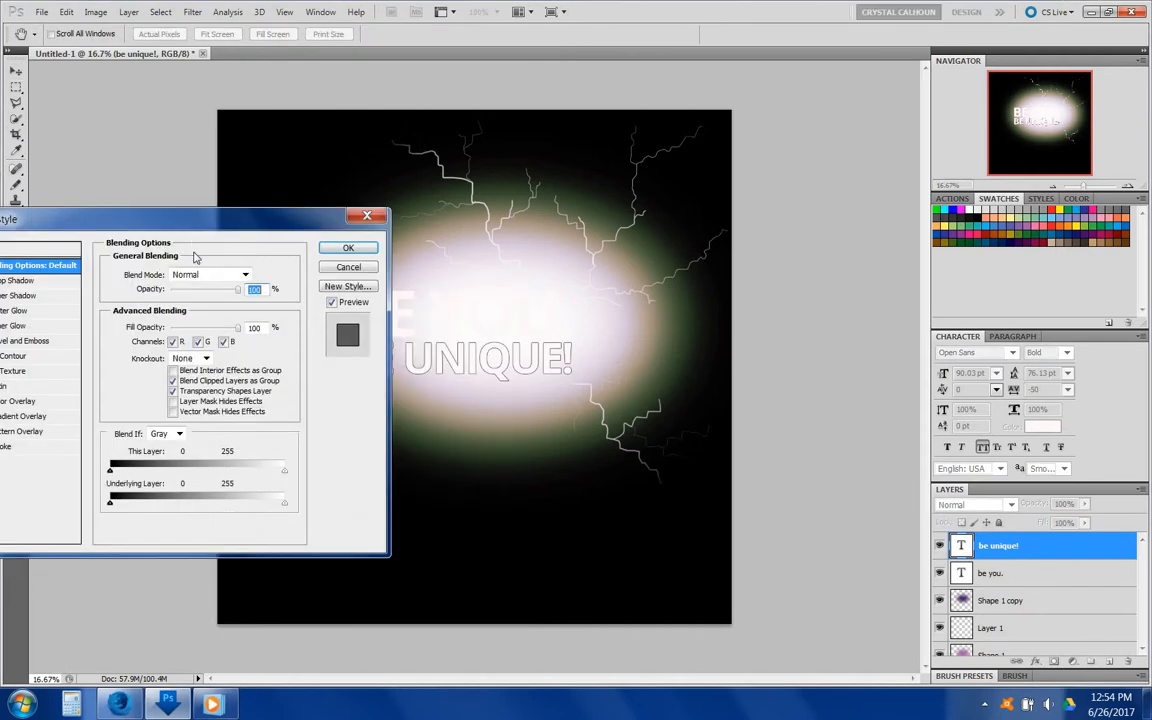
pyautogui.click(12, 447)
pyautogui.click(140, 365)
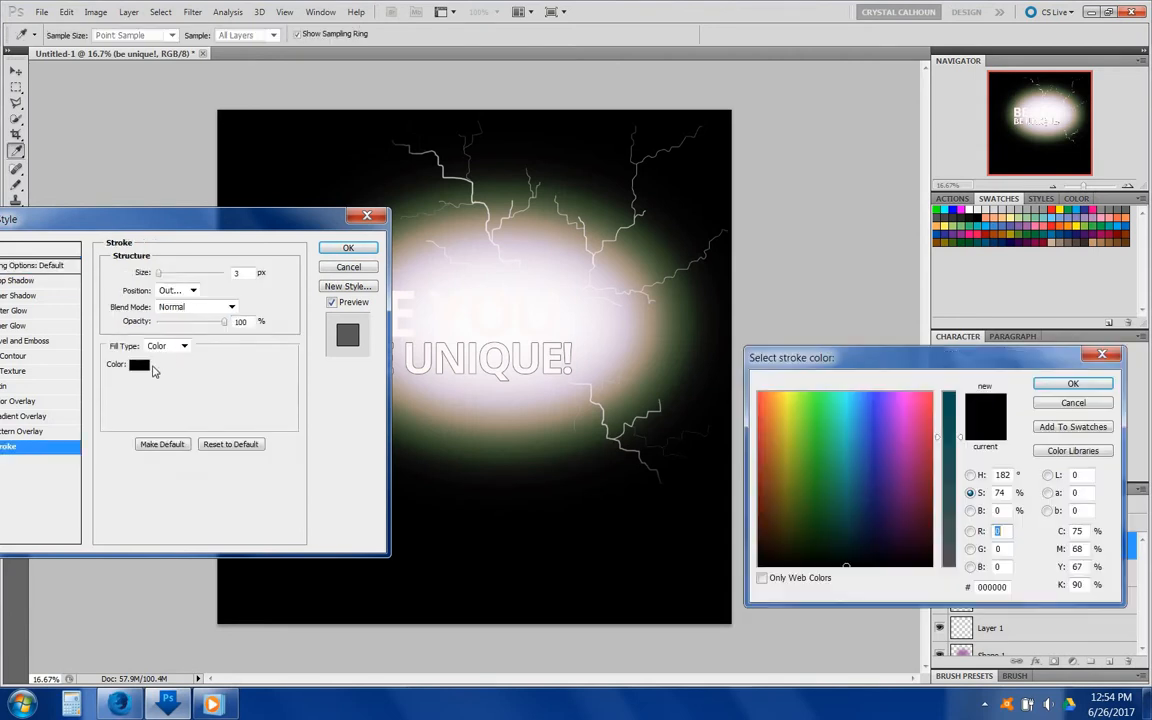
pyautogui.click(662, 387)
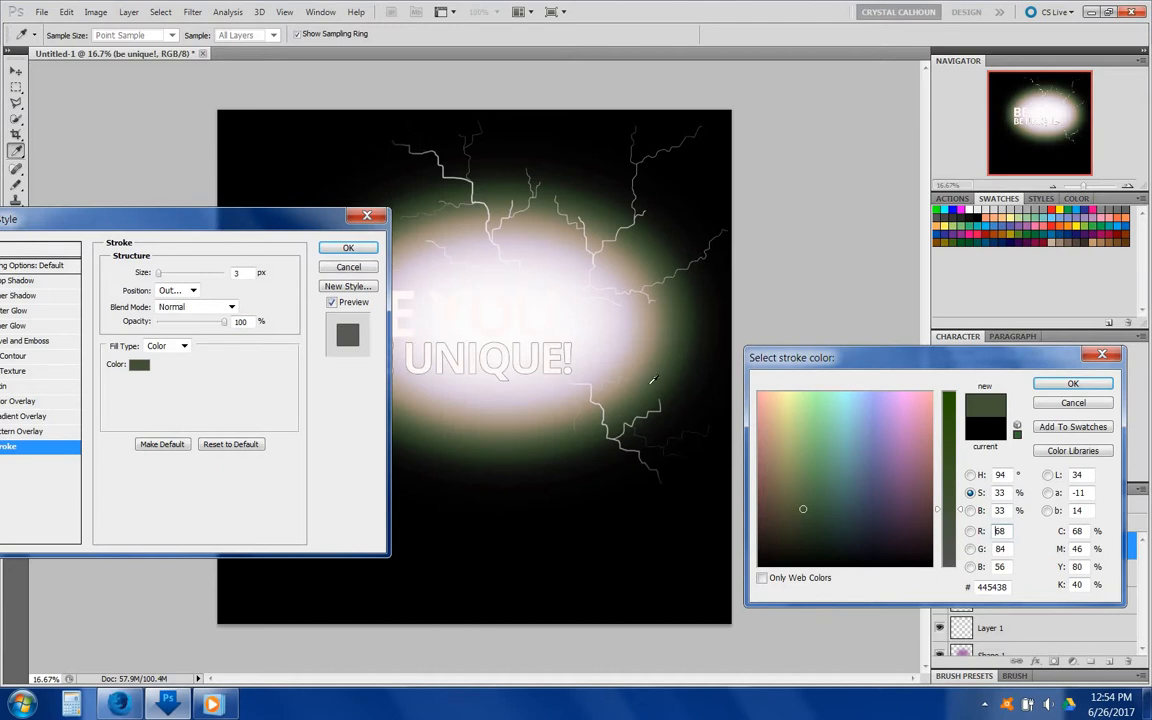
pyautogui.click(1073, 385)
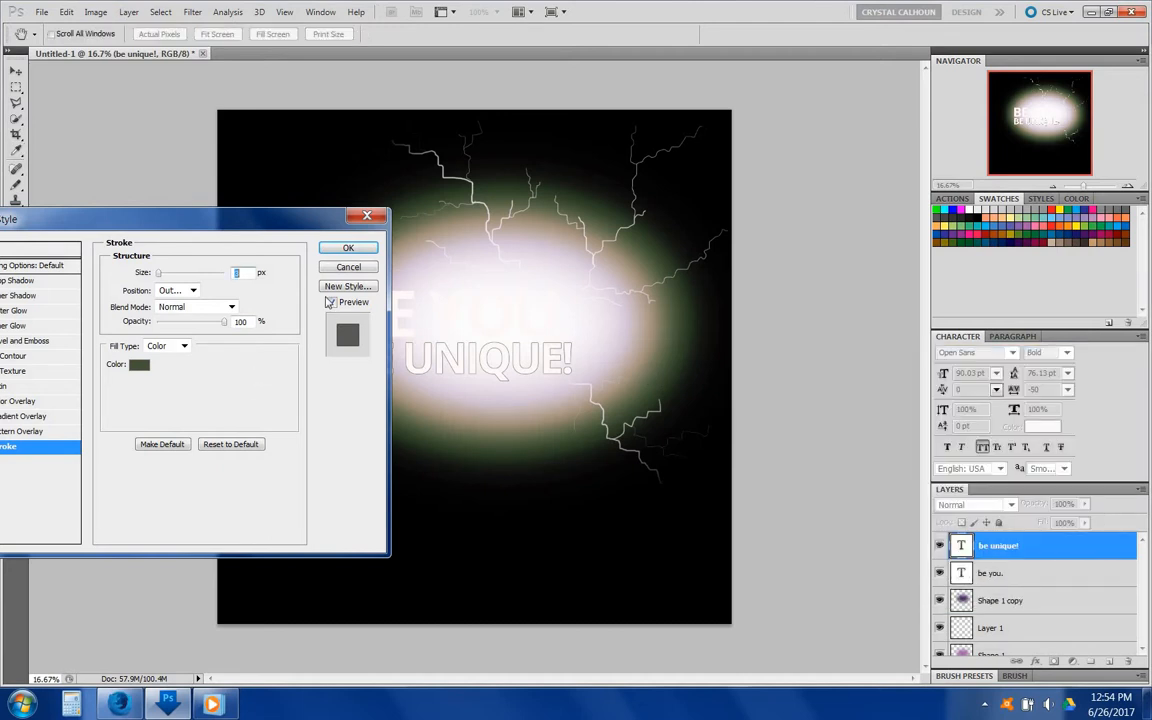
# - Add an Outer Glow to the "BE UNIQUE!" text with a 70 px size and added noise, and apply the layer style
pyautogui.moveTo(255, 226); pyautogui.dragTo(340, 137)
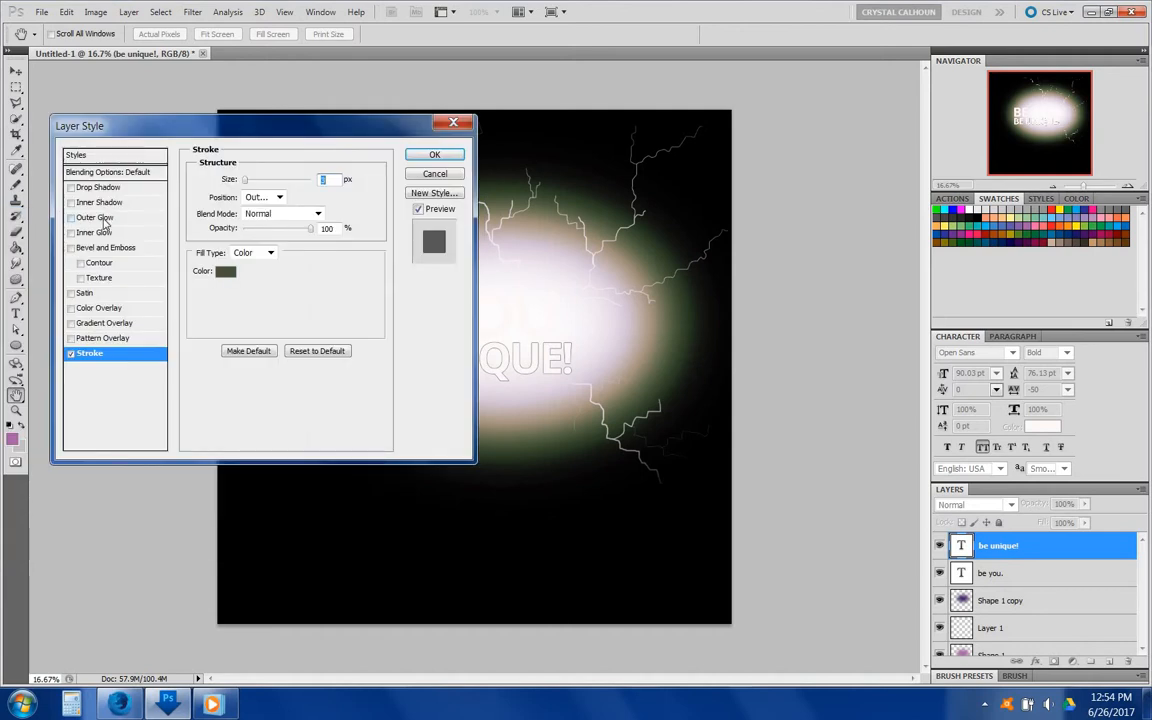
pyautogui.click(125, 218)
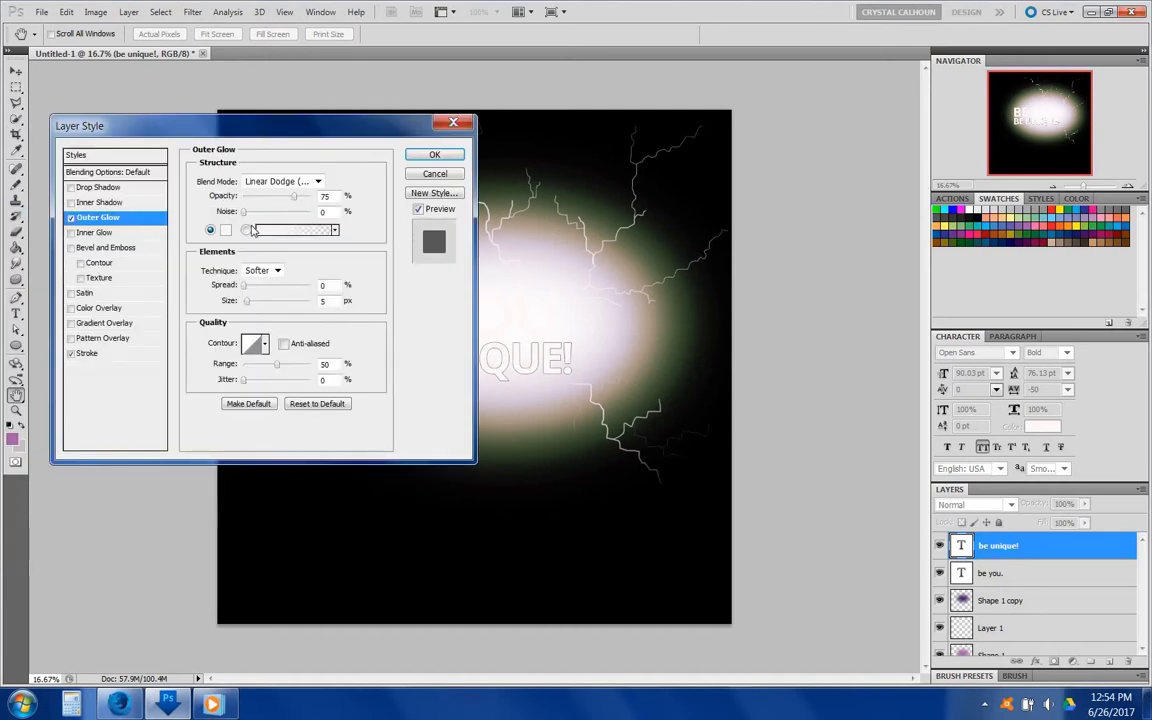
pyautogui.moveTo(246, 301); pyautogui.dragTo(268, 304)
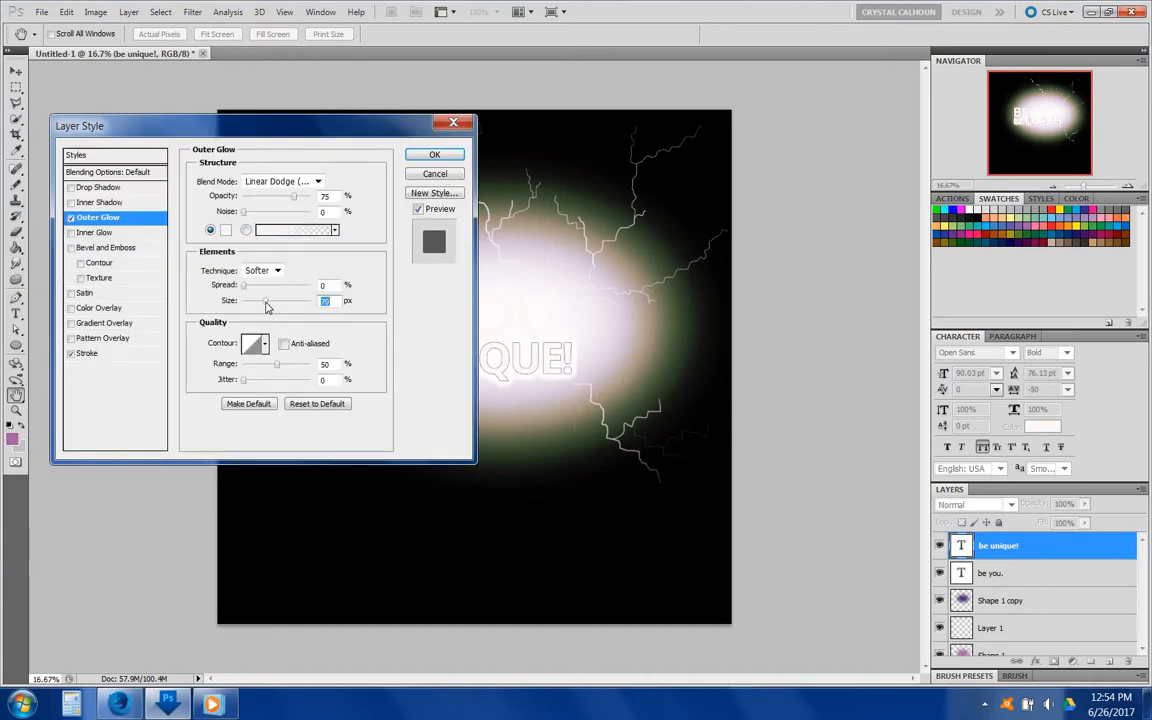
pyautogui.moveTo(303, 123); pyautogui.dragTo(276, 121)
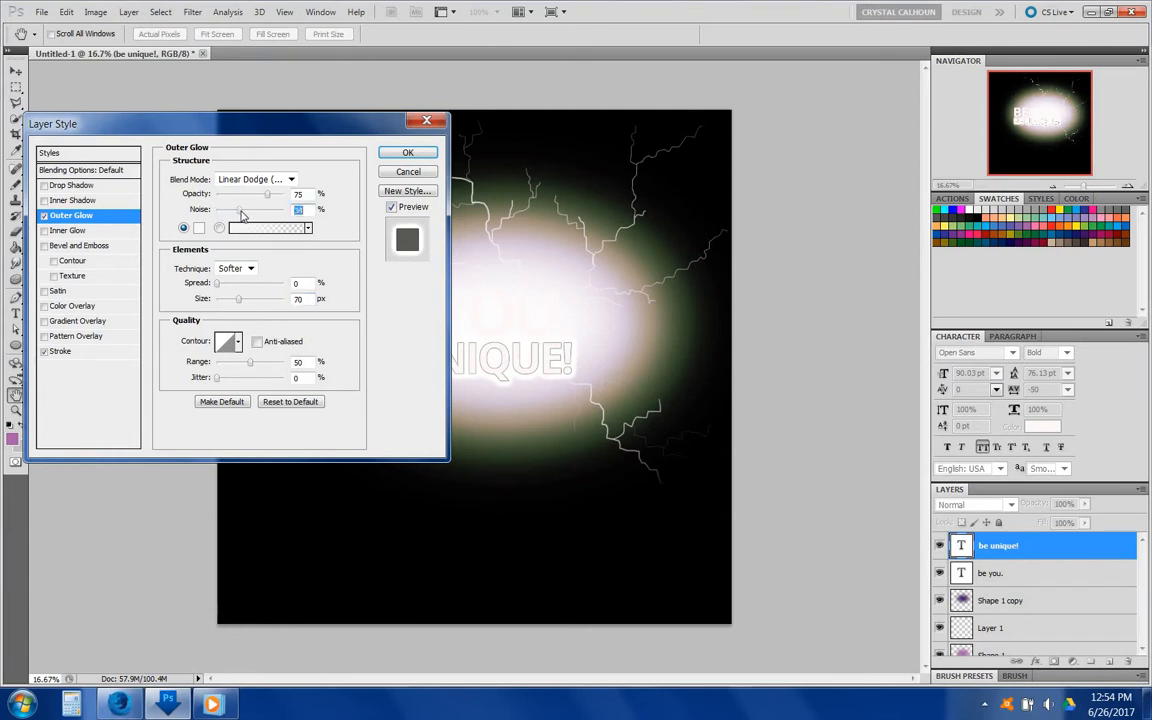
pyautogui.moveTo(217, 209); pyautogui.dragTo(258, 213)
pyautogui.click(408, 152)
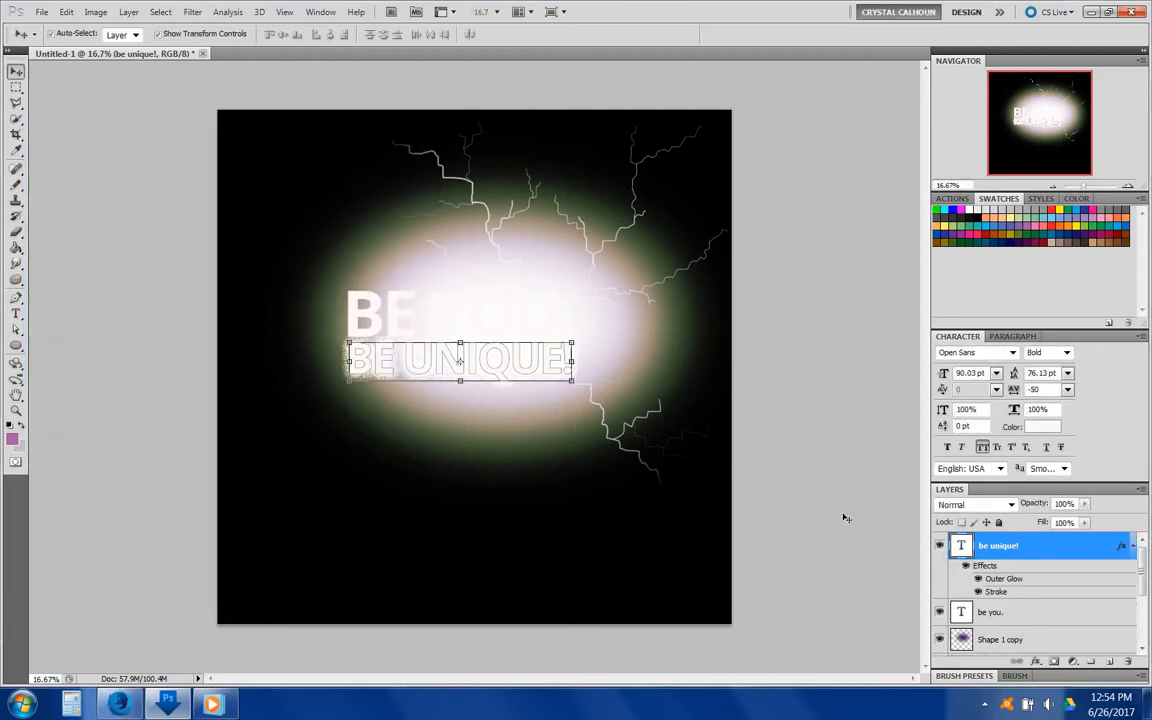
# - Copy the layer style from the "BE UNIQUE!" text layer and paste it onto the "BE YOU." text layer
pyautogui.rightClick(1032, 553)
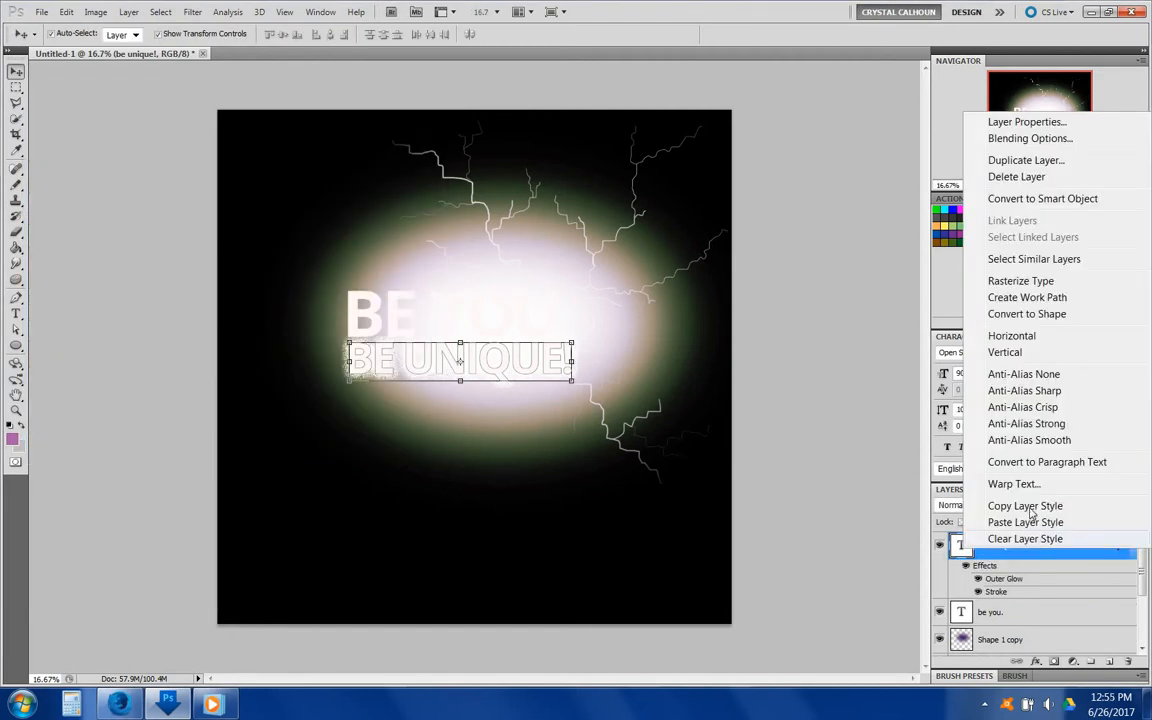
pyautogui.click(935, 505)
pyautogui.click(1000, 612)
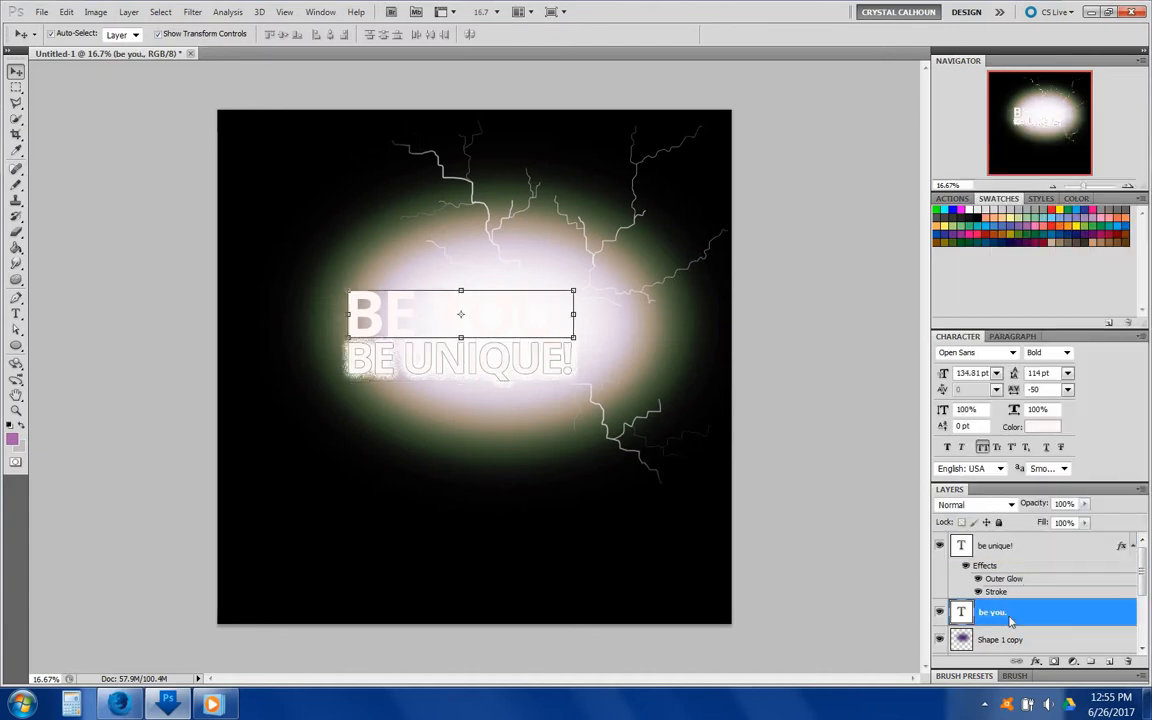
pyautogui.rightClick(1000, 612)
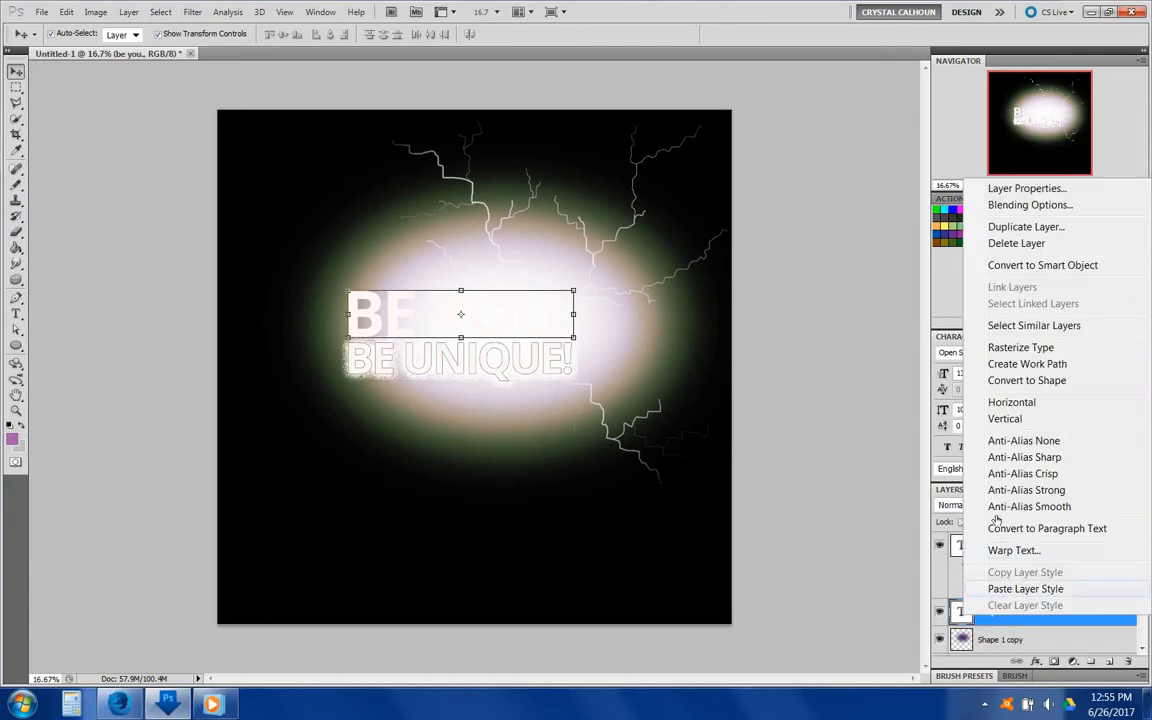
pyautogui.click(1025, 589)
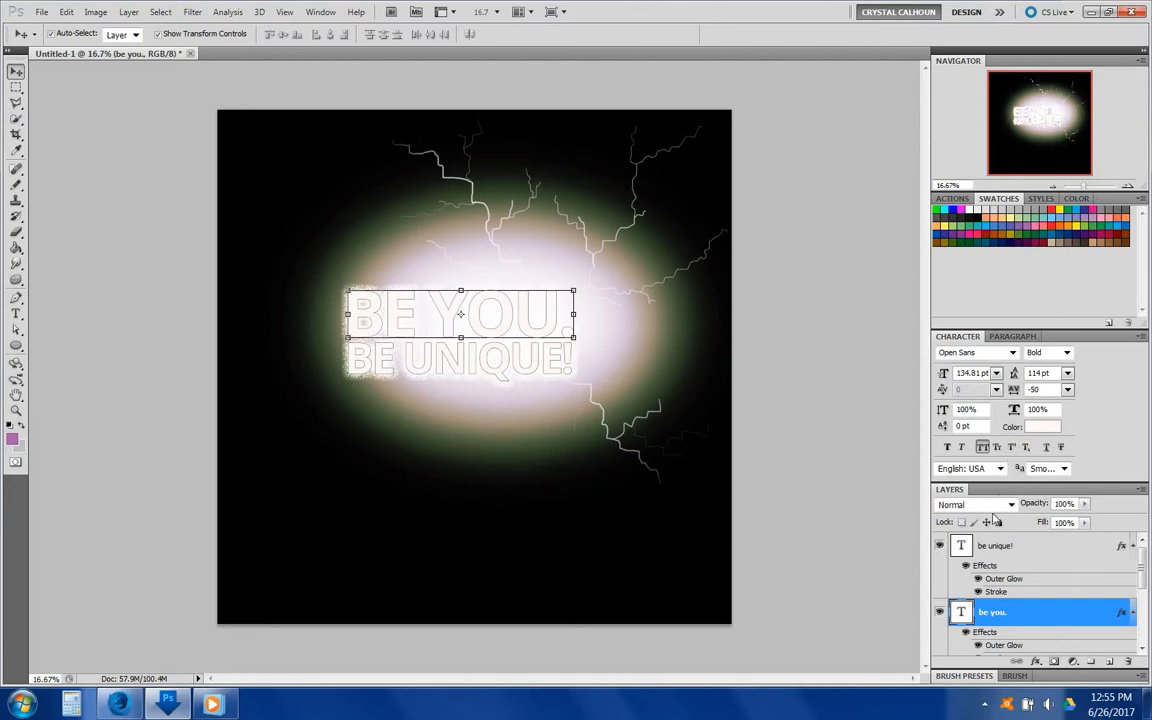
# - Compare the design with the duplicated glow layer hidden and at lower opacity, restoring its visibility and 100% opacity
pyautogui.scroll(-2, 1090, 567)
pyautogui.scroll(-2, 1088, 568)
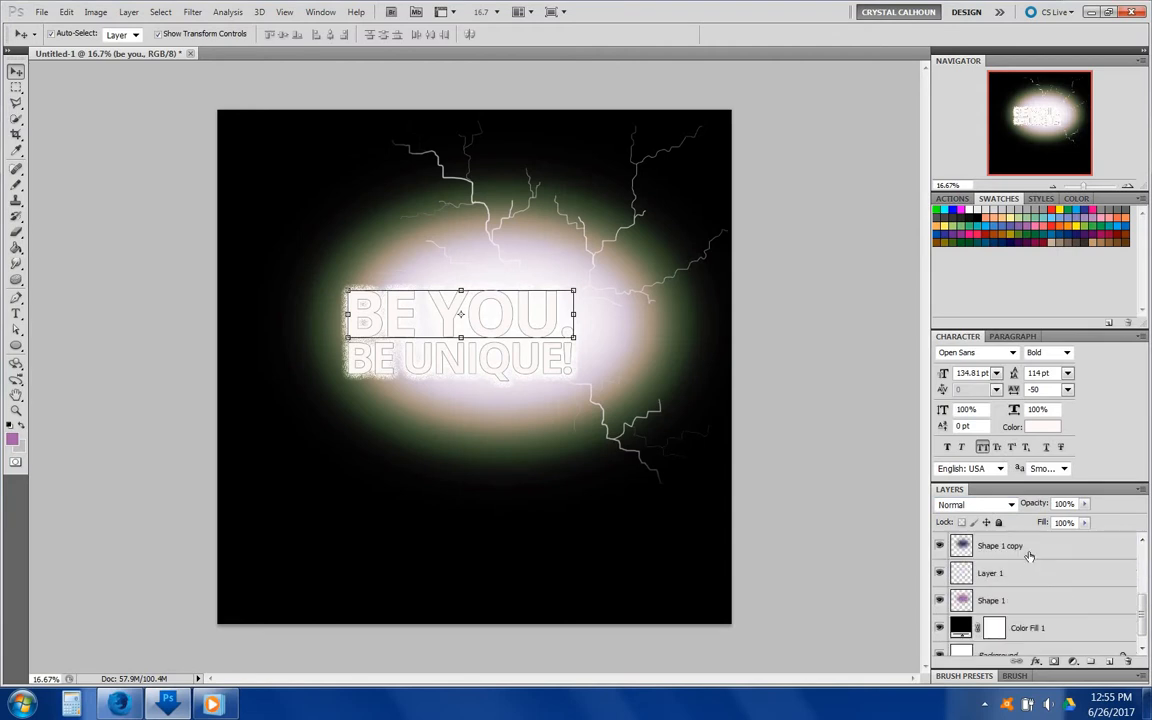
pyautogui.click(1030, 553)
pyautogui.click(939, 546)
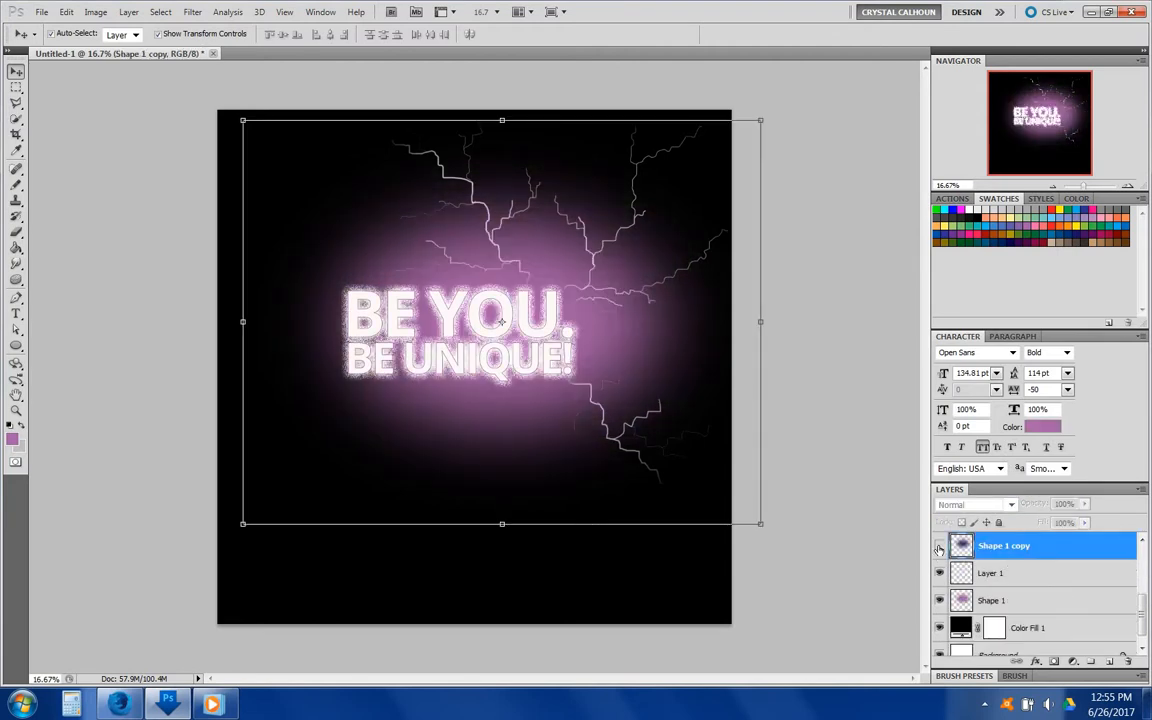
pyautogui.click(939, 546)
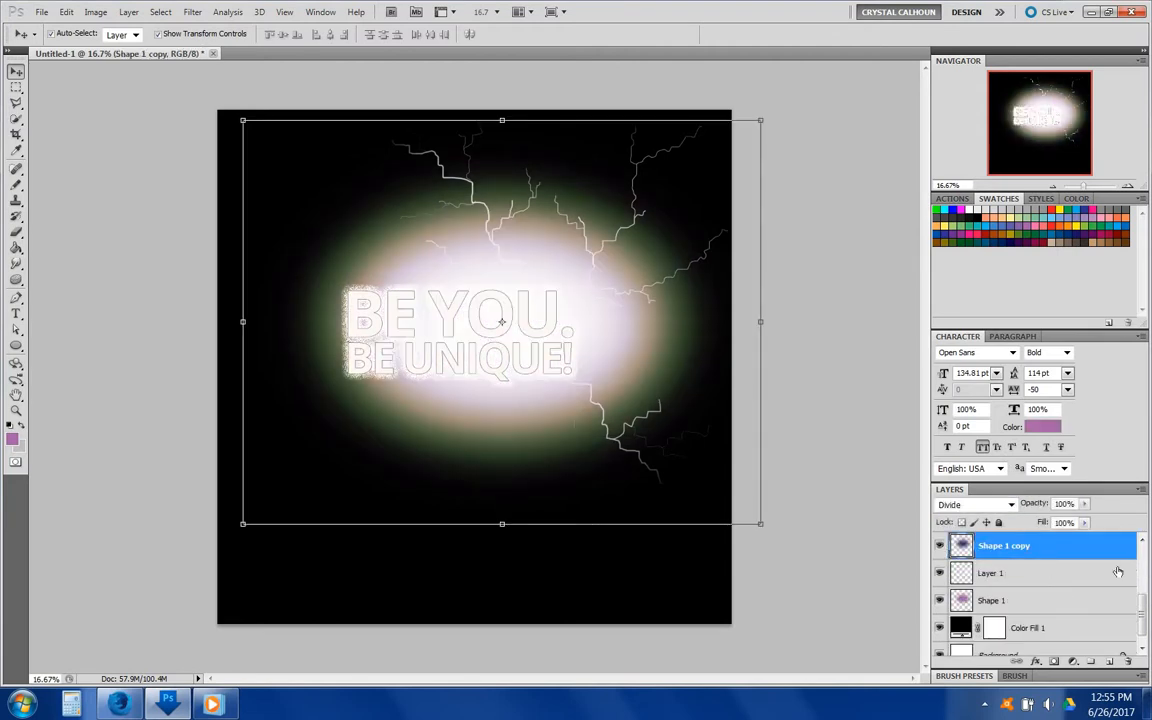
pyautogui.click(1085, 504)
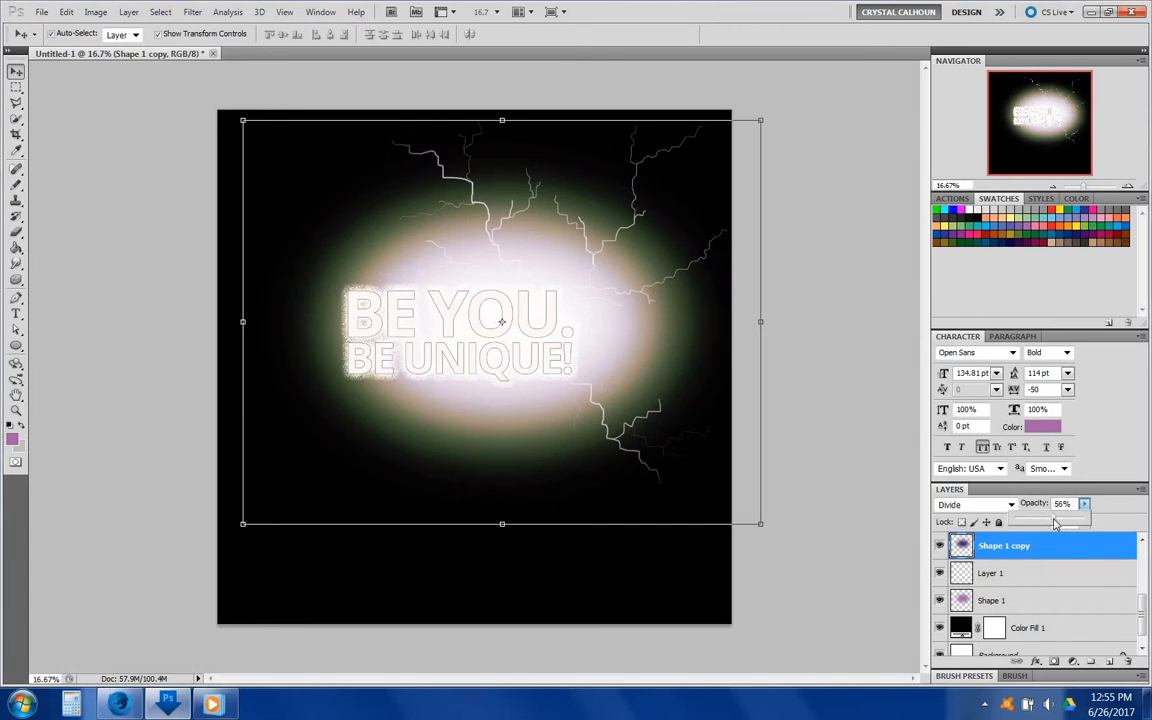
pyautogui.moveTo(1086, 521); pyautogui.dragTo(1144, 530)
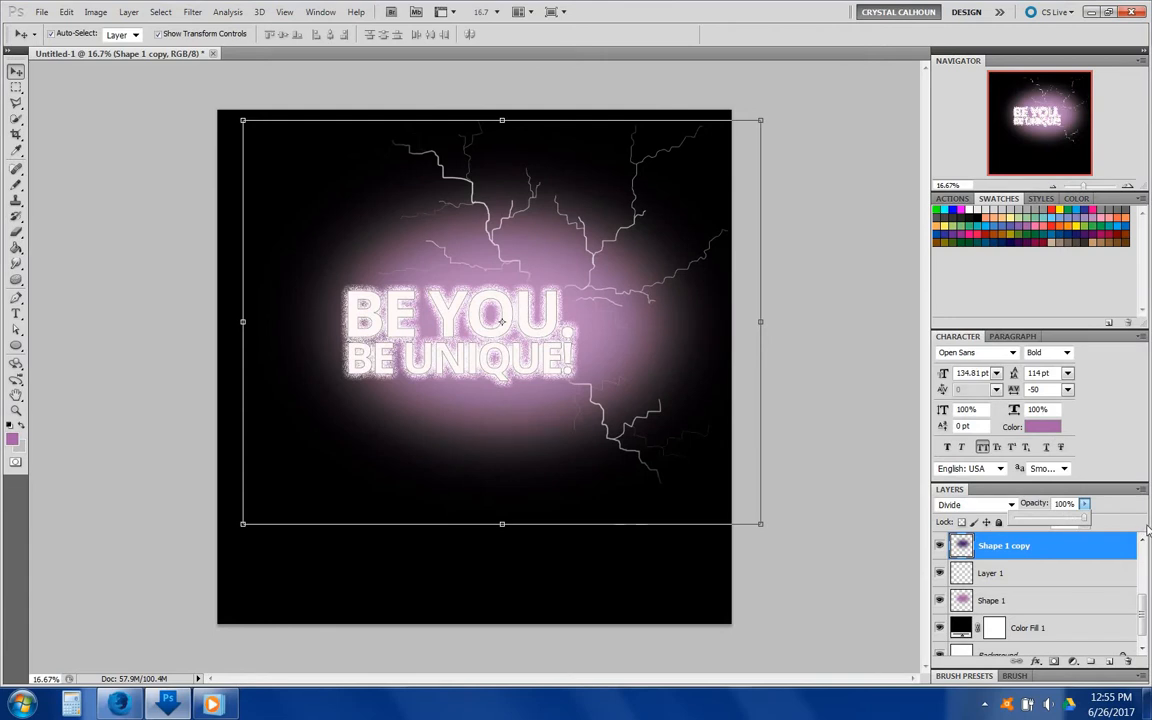
# - Preview blend modes from Multiply onward on the duplicated glow layer and apply Color Dodge
pyautogui.doubleClick(1078, 548)
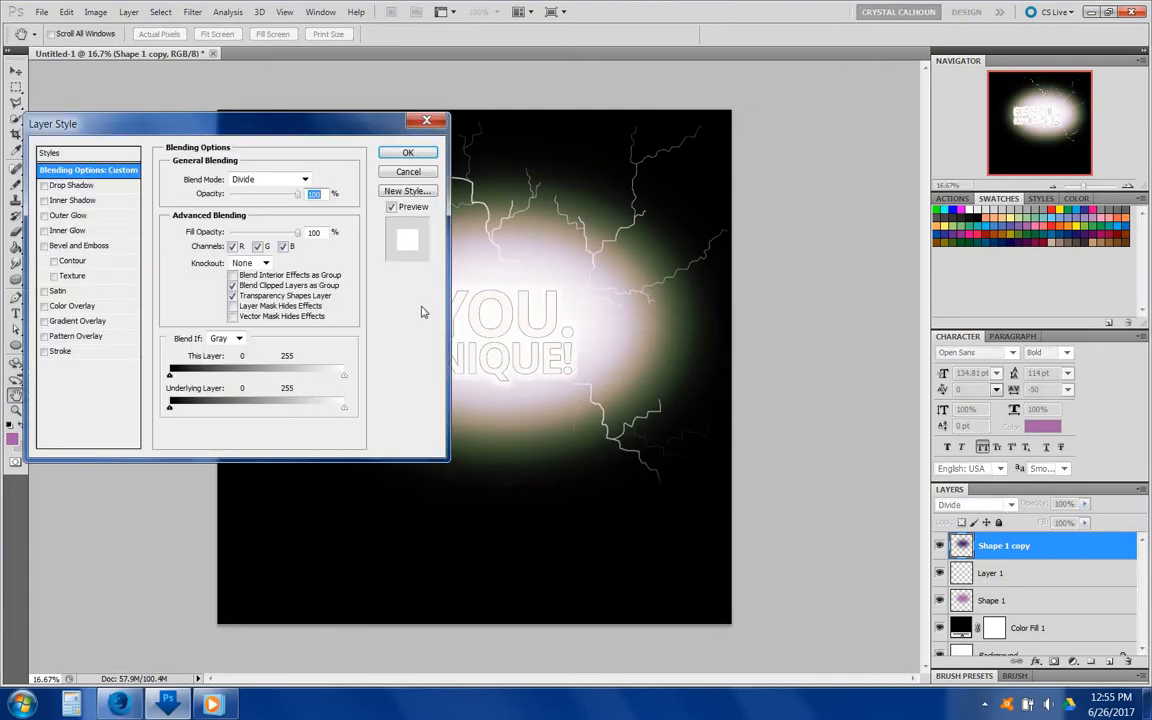
pyautogui.click(245, 180)
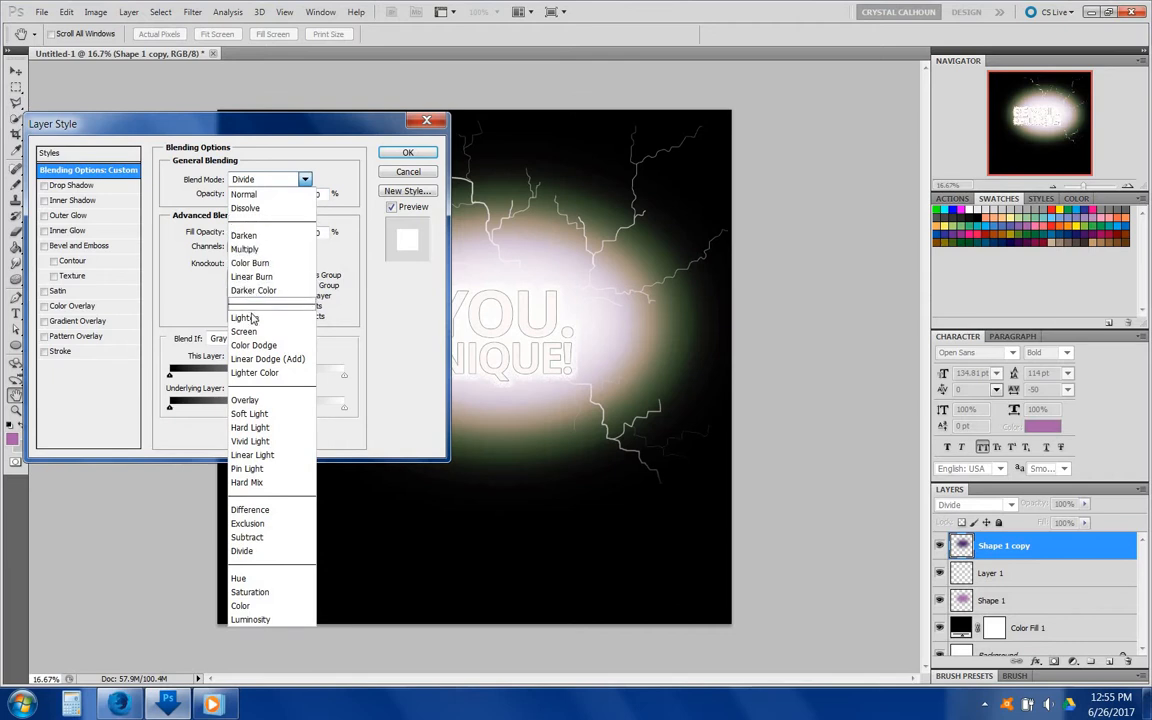
pyautogui.click(276, 248)
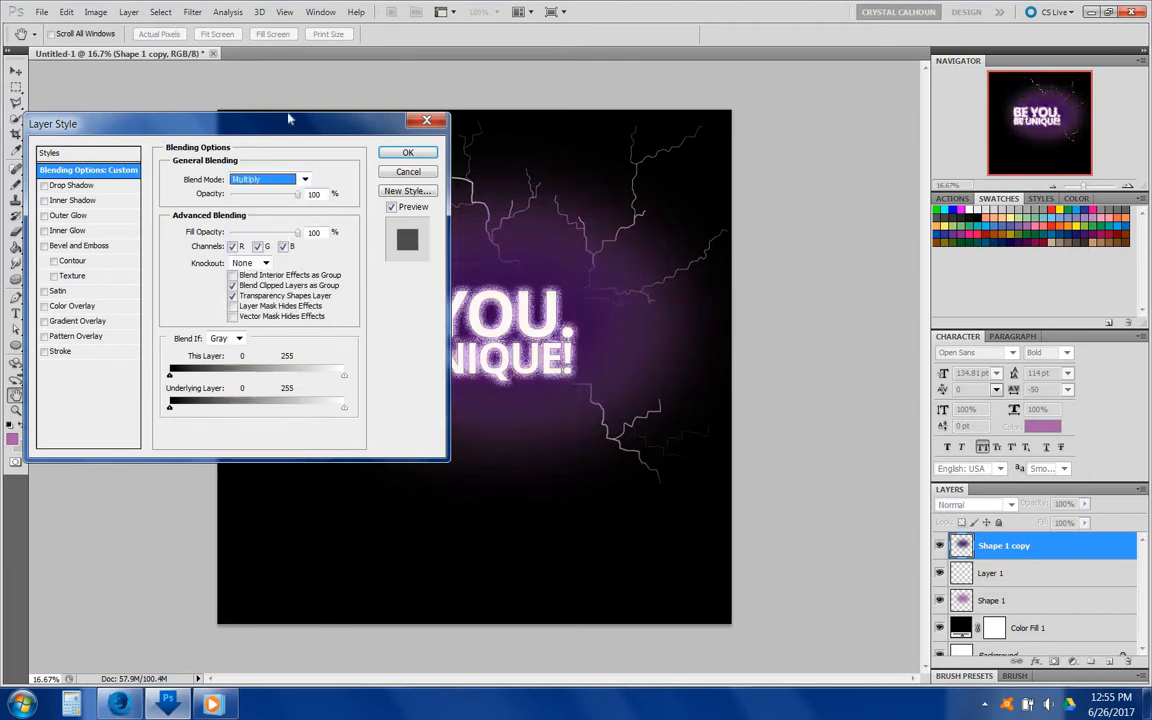
pyautogui.moveTo(190, 125); pyautogui.dragTo(88, 119)
pyautogui.press('Down')
pyautogui.press('Down')
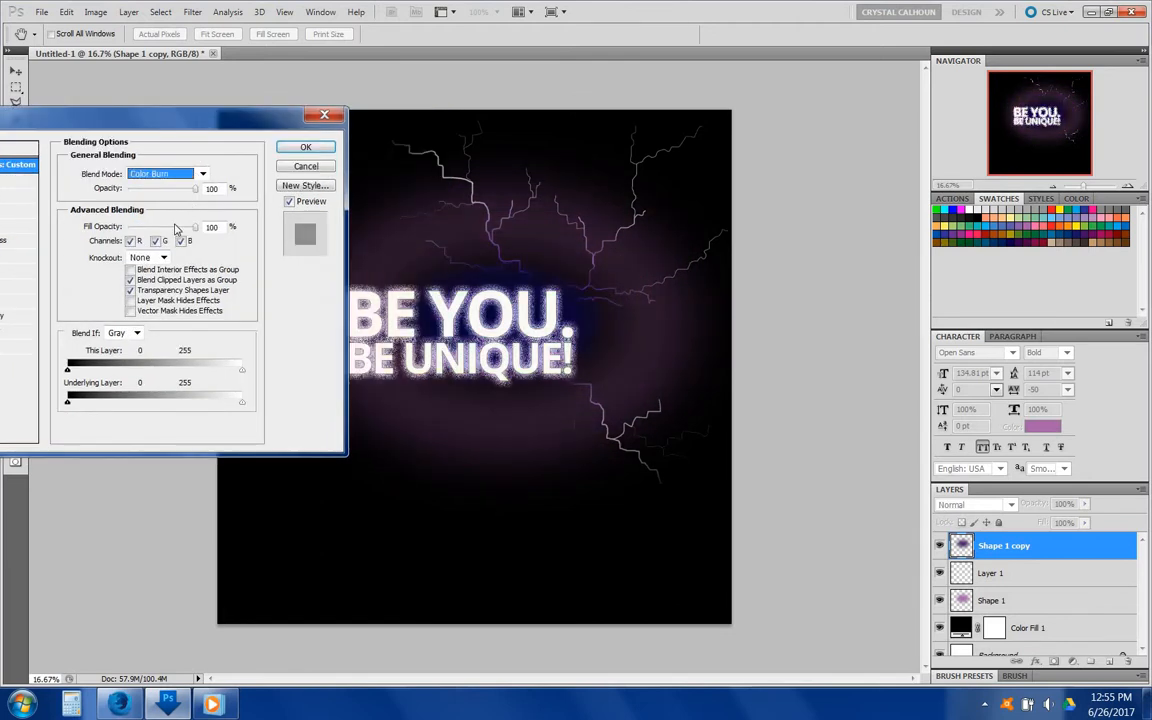
pyautogui.press('Down')
pyautogui.press('Down')
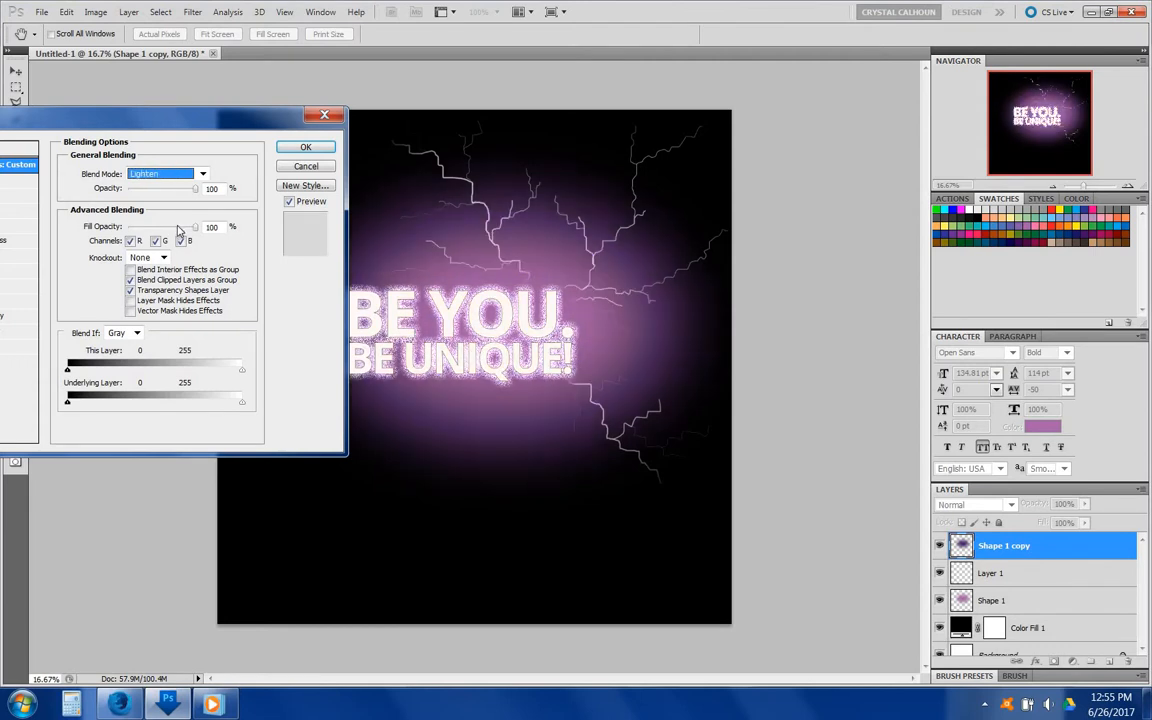
pyautogui.press('Down')
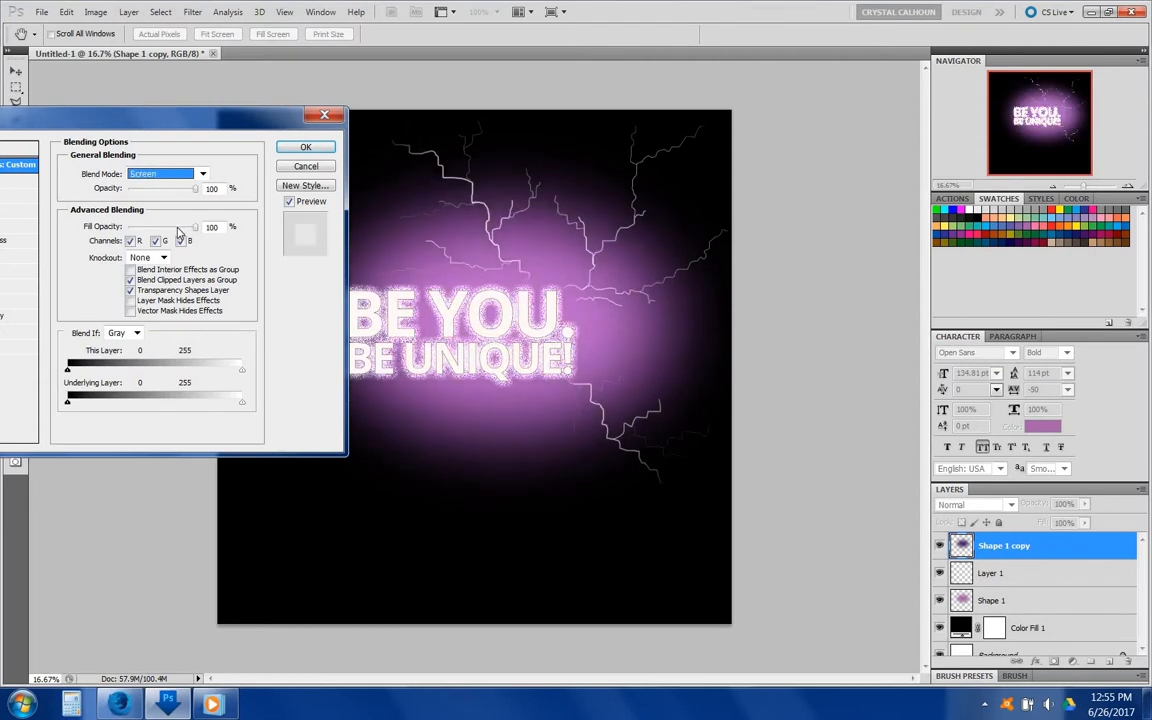
pyautogui.press('Down')
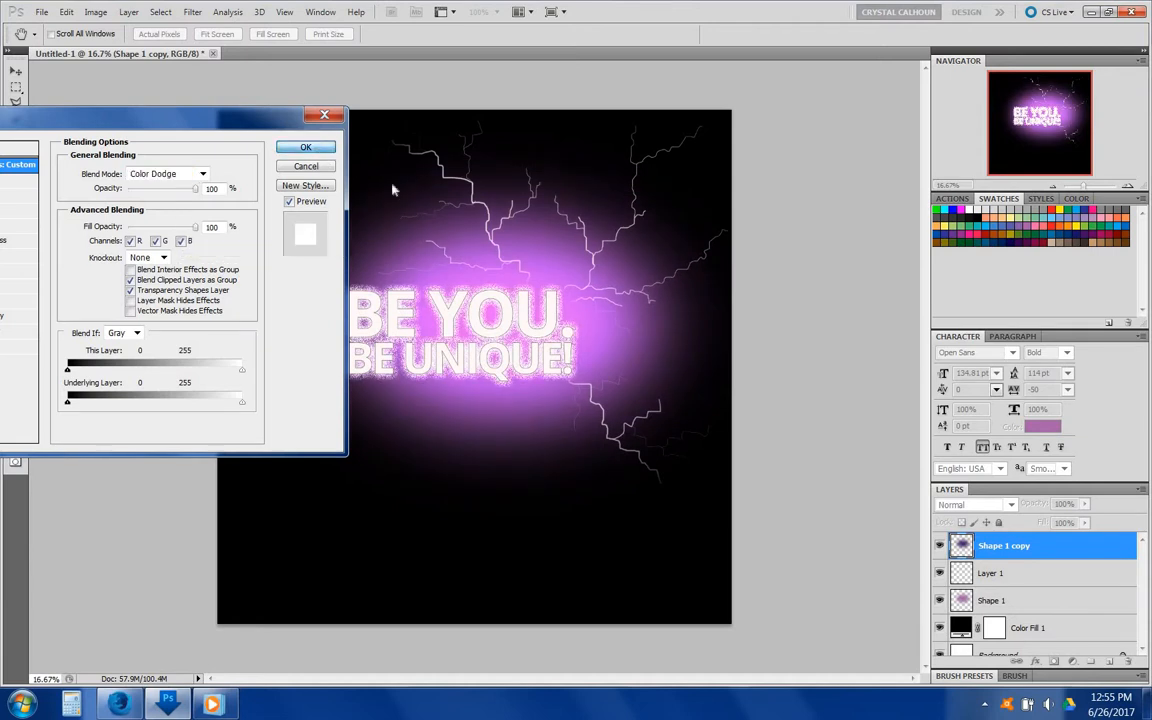
pyautogui.click(300, 147)
pyautogui.click(803, 305)
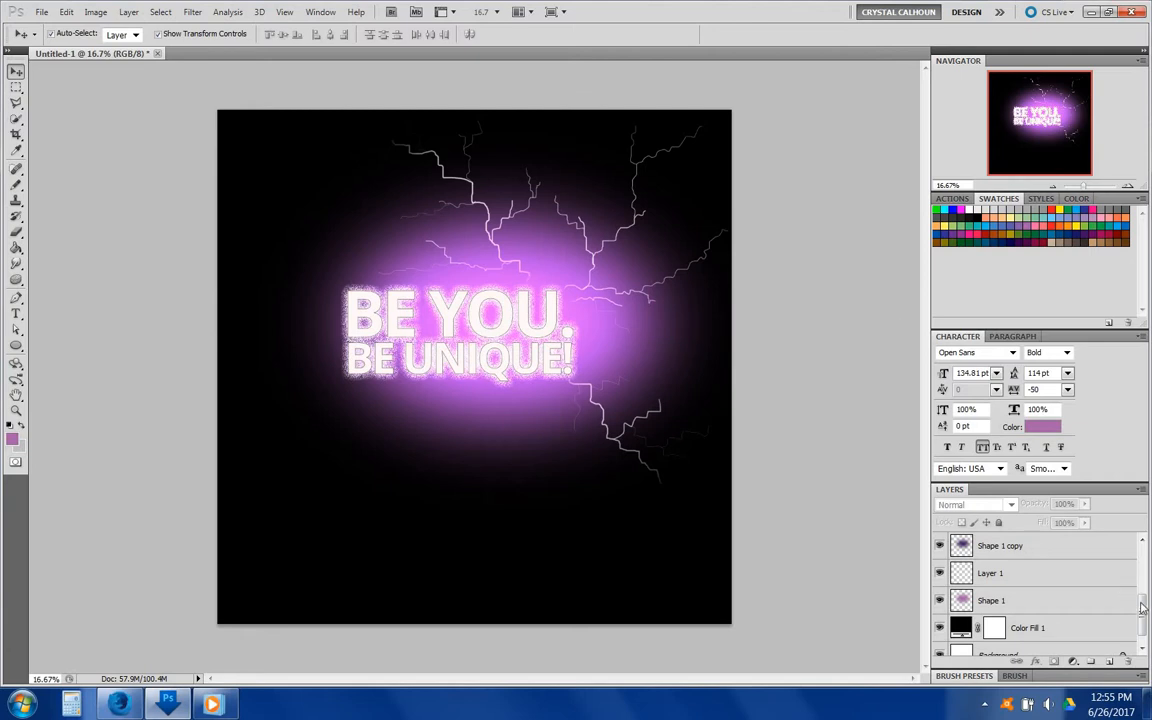
# - Create a new layer above the "BE UNIQUE!" text and set up a soft 500 px brush with 0% hardness
pyautogui.moveTo(1143, 607); pyautogui.dragTo(1143, 562)
pyautogui.click(1067, 551)
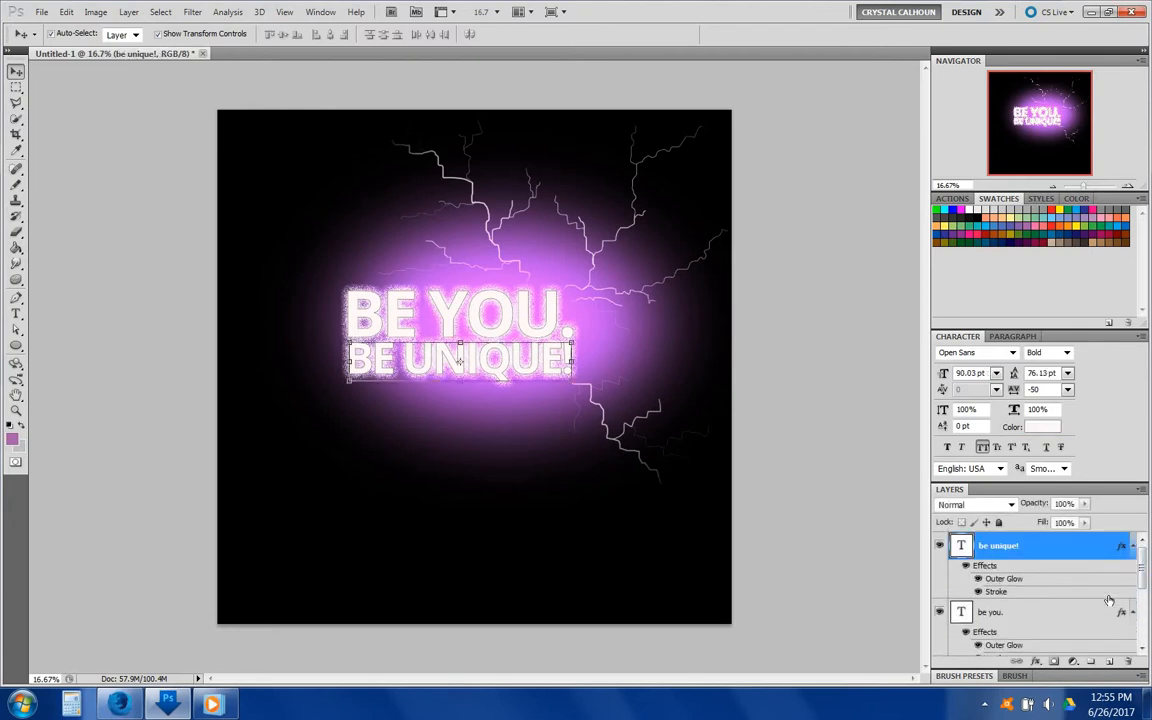
pyautogui.click(1109, 662)
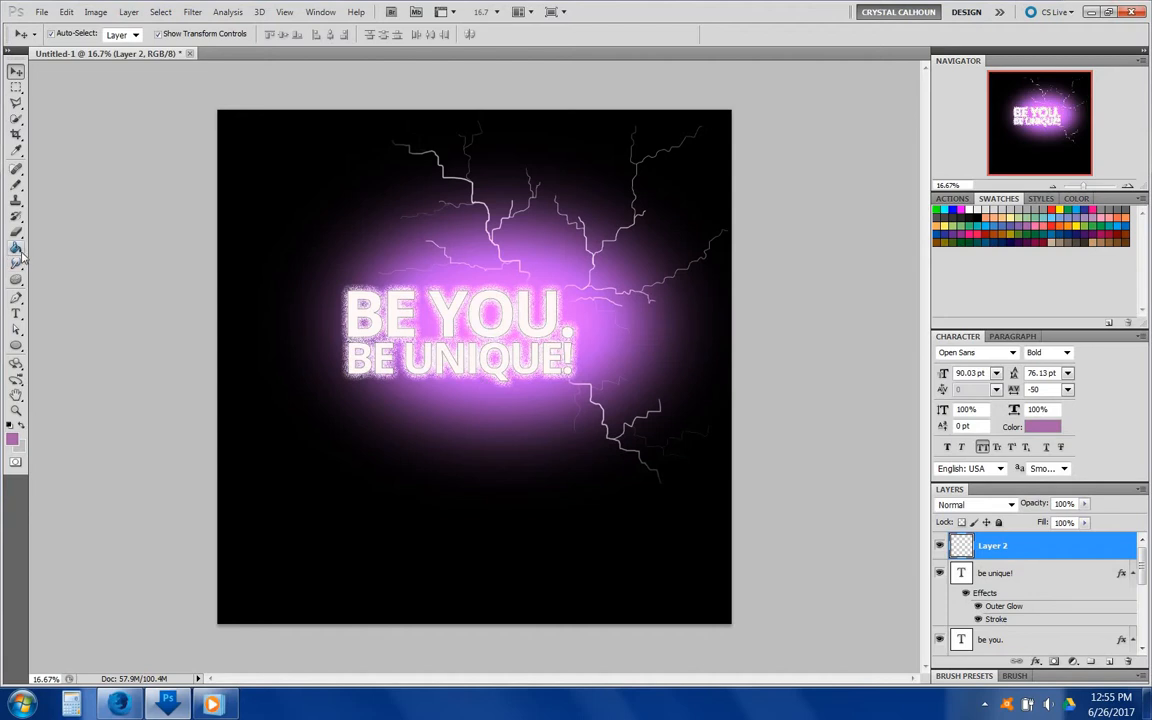
pyautogui.click(17, 186)
pyautogui.click(60, 168)
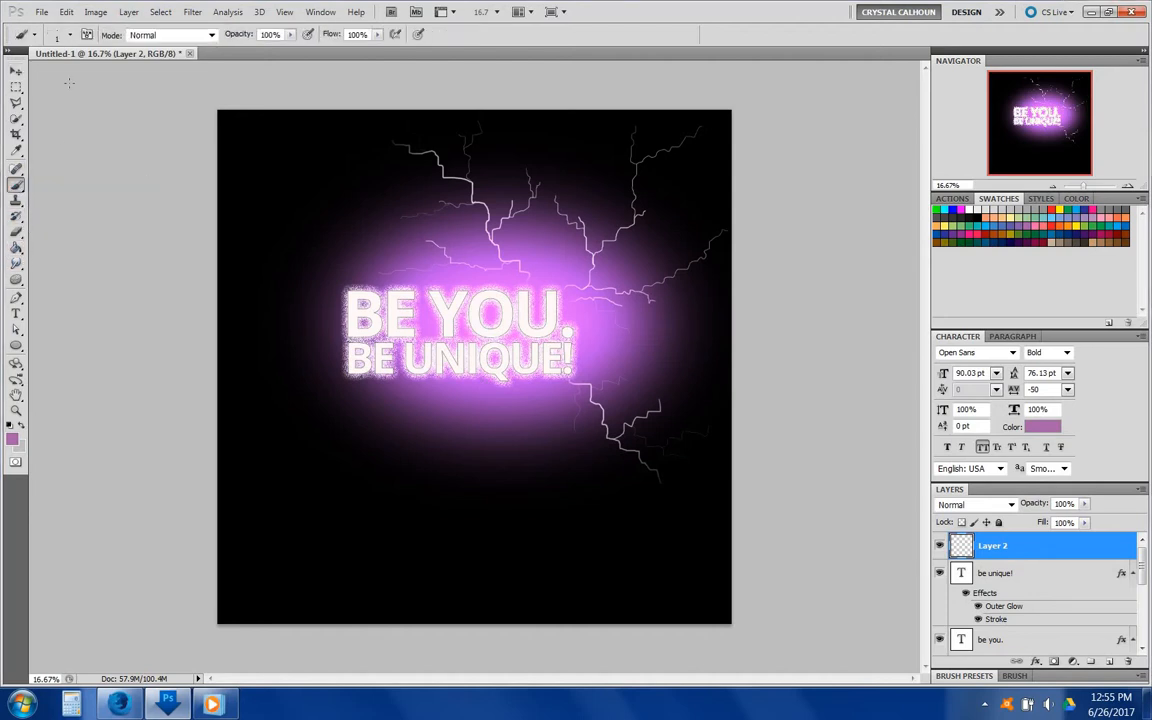
pyautogui.click(77, 38)
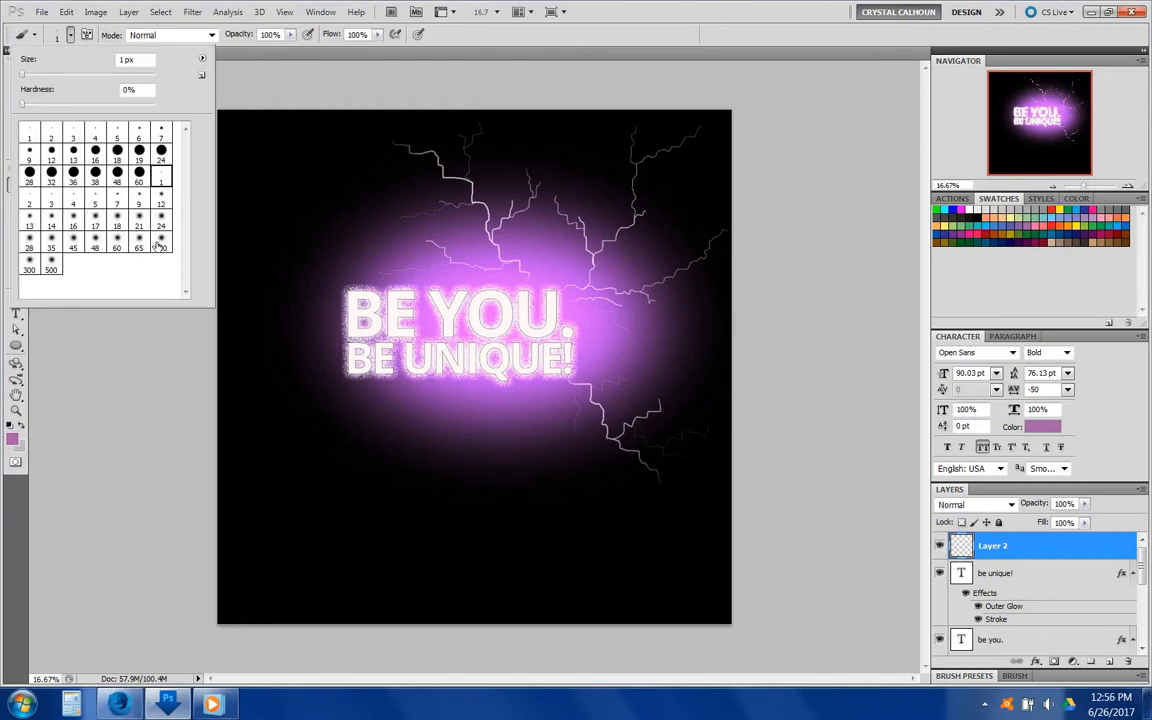
pyautogui.click(160, 240)
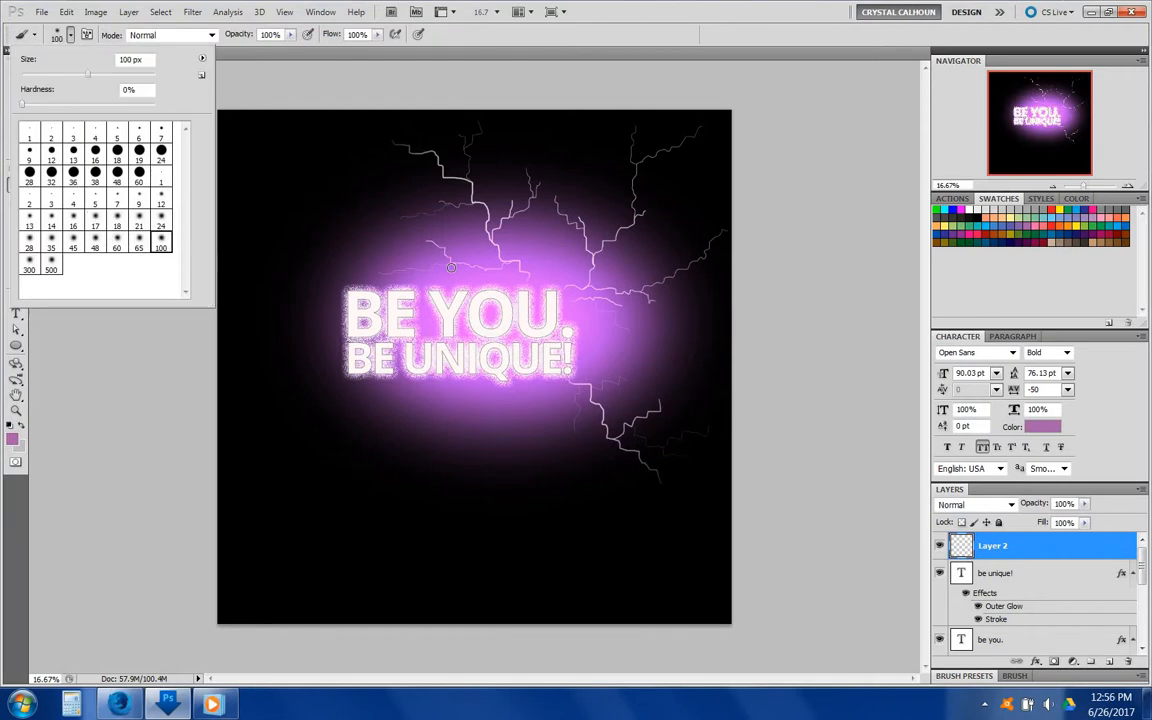
pyautogui.click(50, 268)
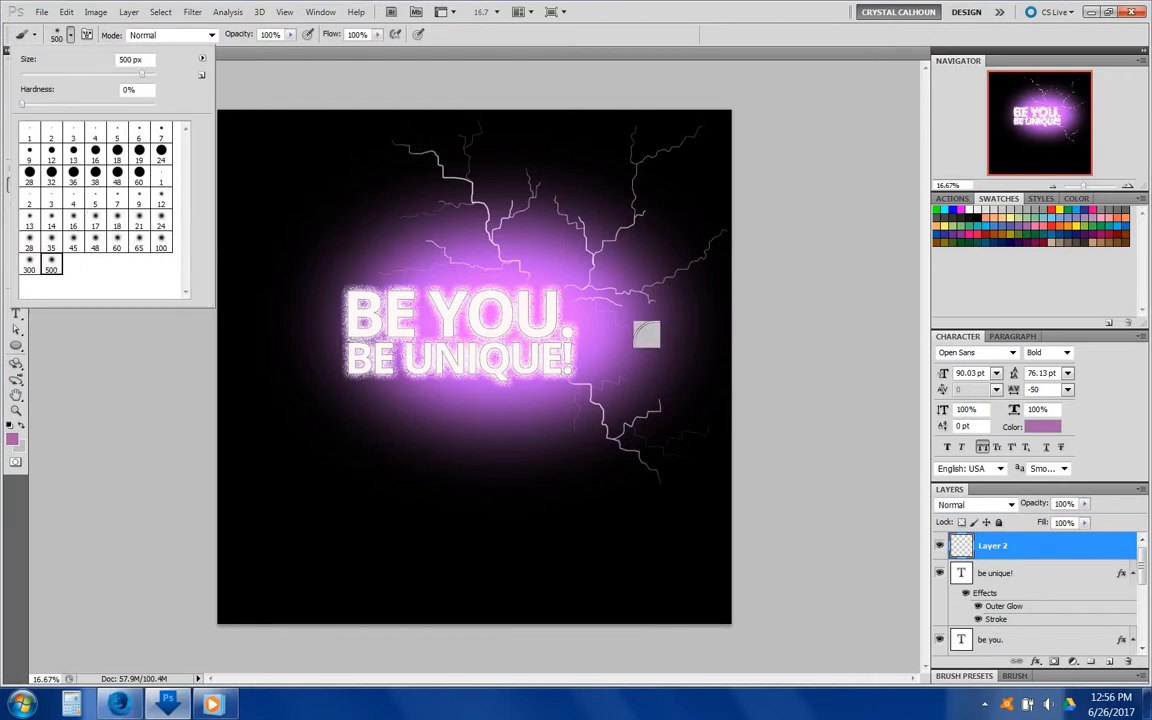
# - Set the foreground colour to the saturated blue-violet #3a24a7
pyautogui.click(13, 441)
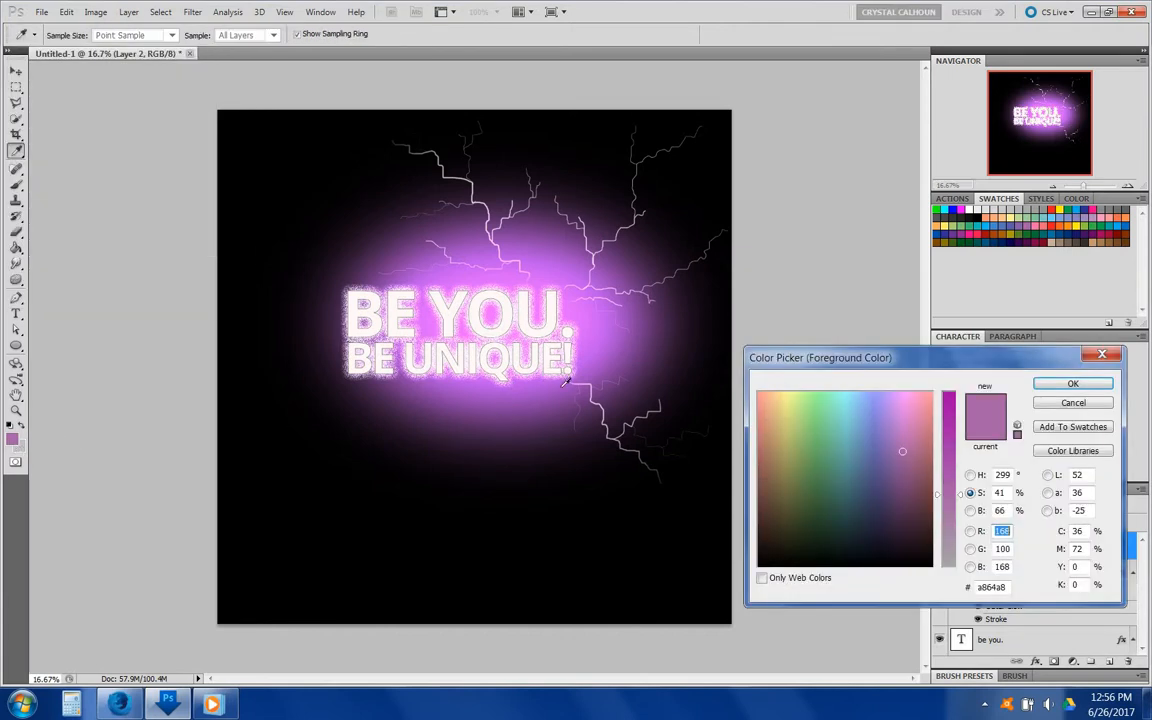
pyautogui.click(880, 453)
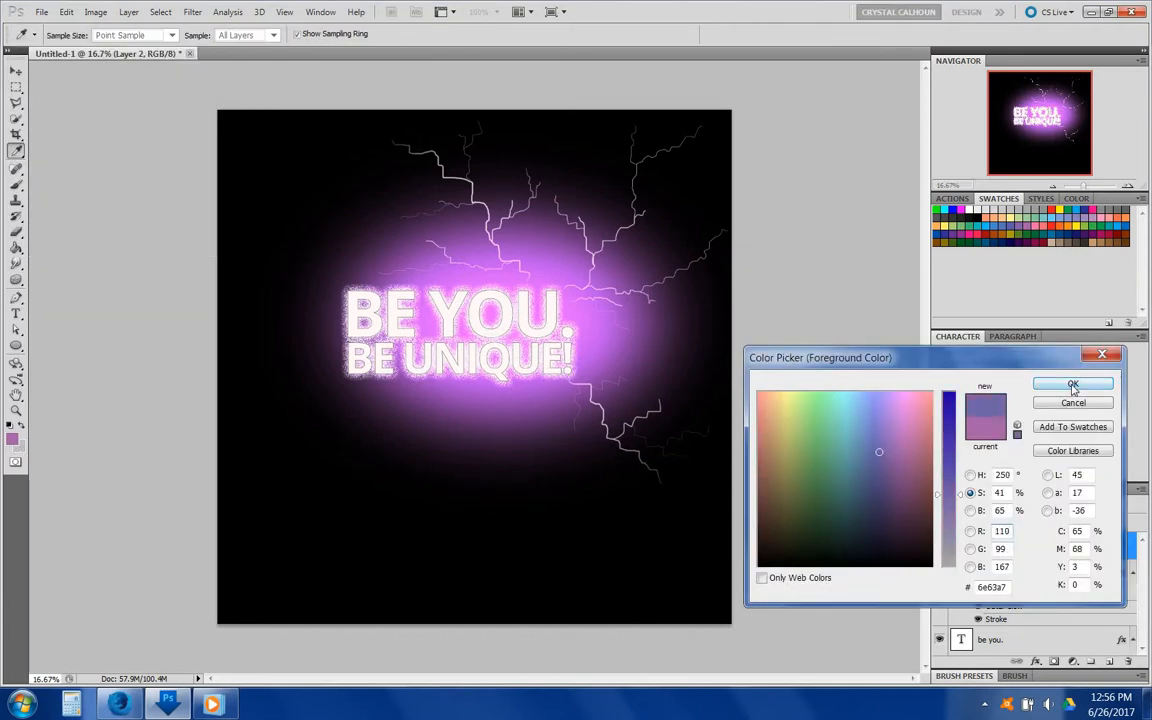
pyautogui.moveTo(952, 447); pyautogui.dragTo(952, 430)
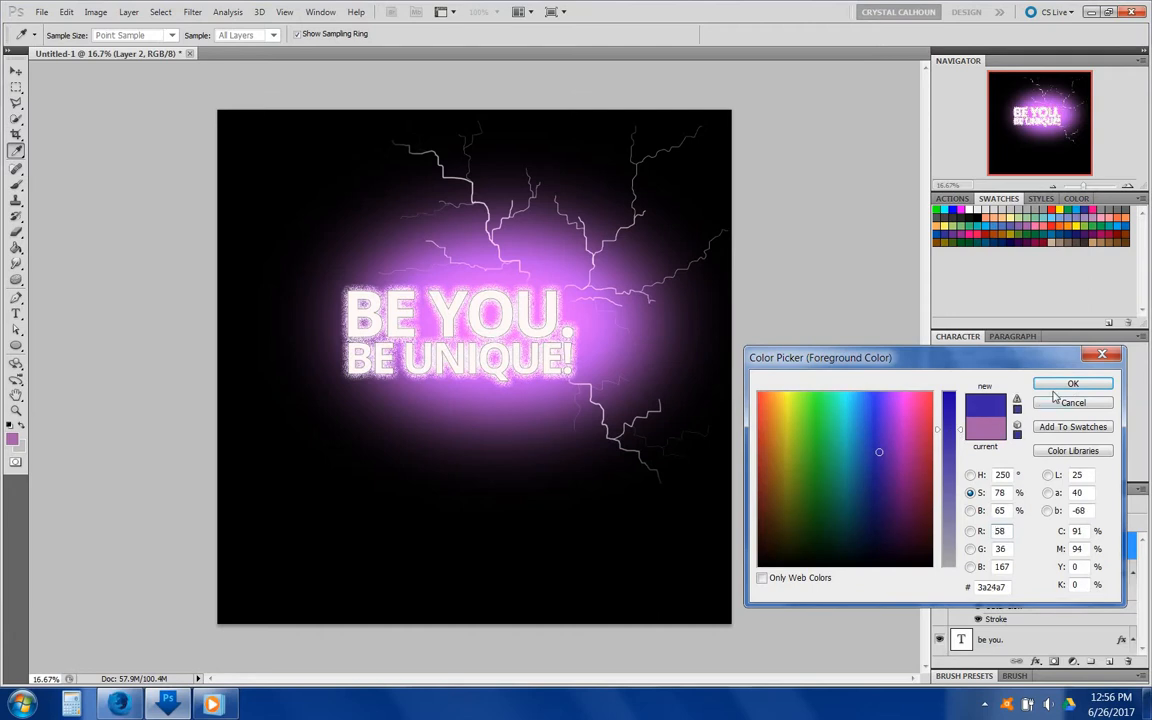
pyautogui.click(1058, 388)
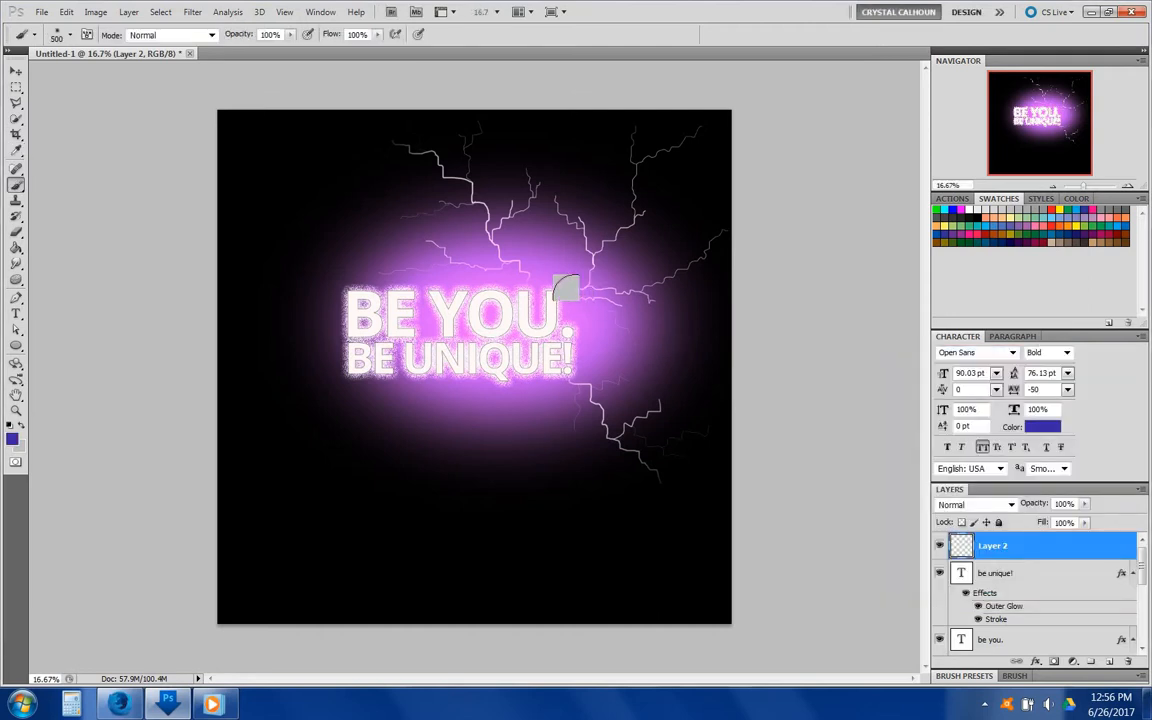
# - Paint broad soft blue-violet strokes around both sides of the text and over the lightning to its upper right on Layer 2
pyautogui.moveTo(567, 289)
pyautogui.mouseDown()
pyautogui.moveTo(540, 303)
pyautogui.moveTo(640, 295)
pyautogui.mouseUp()
pyautogui.moveTo(395, 268)
pyautogui.mouseDown()
pyautogui.moveTo(327, 270)
pyautogui.moveTo(284, 311)
pyautogui.mouseUp()
pyautogui.moveTo(318, 377); pyautogui.dragTo(365, 384)
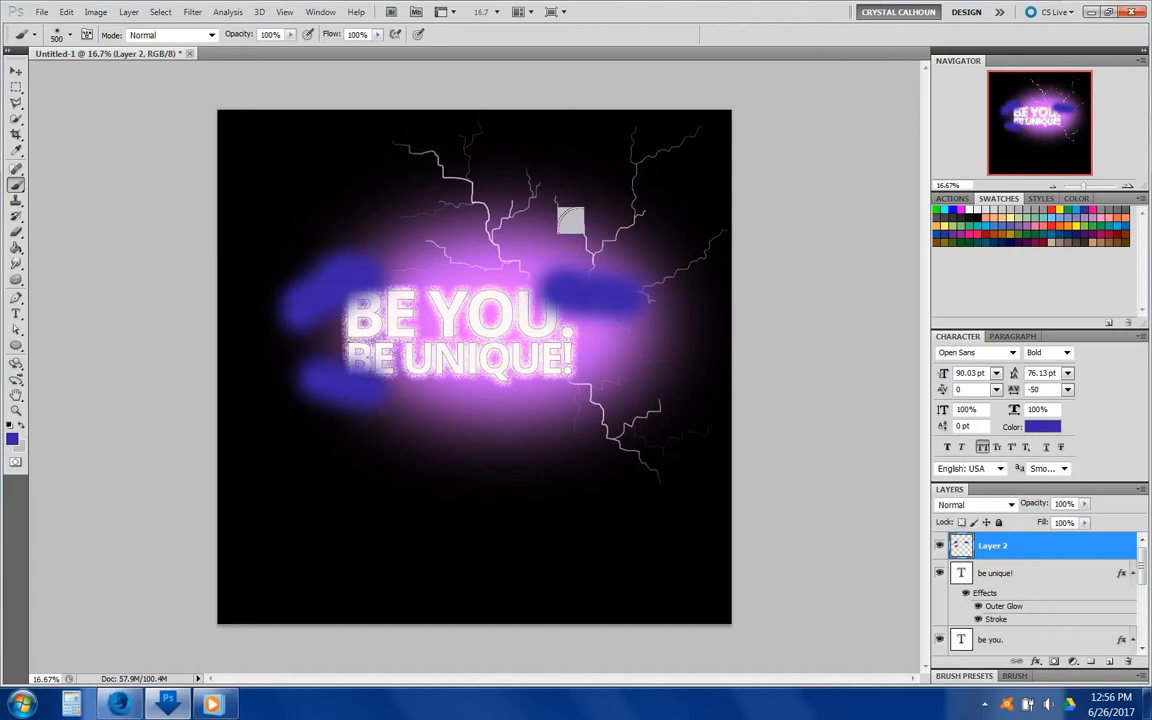
pyautogui.moveTo(572, 212)
pyautogui.mouseDown()
pyautogui.moveTo(610, 194)
pyautogui.moveTo(652, 198)
pyautogui.moveTo(712, 177)
pyautogui.moveTo(625, 231)
pyautogui.moveTo(647, 248)
pyautogui.moveTo(684, 233)
pyautogui.moveTo(690, 249)
pyautogui.moveTo(623, 265)
pyautogui.moveTo(712, 278)
pyautogui.mouseUp()
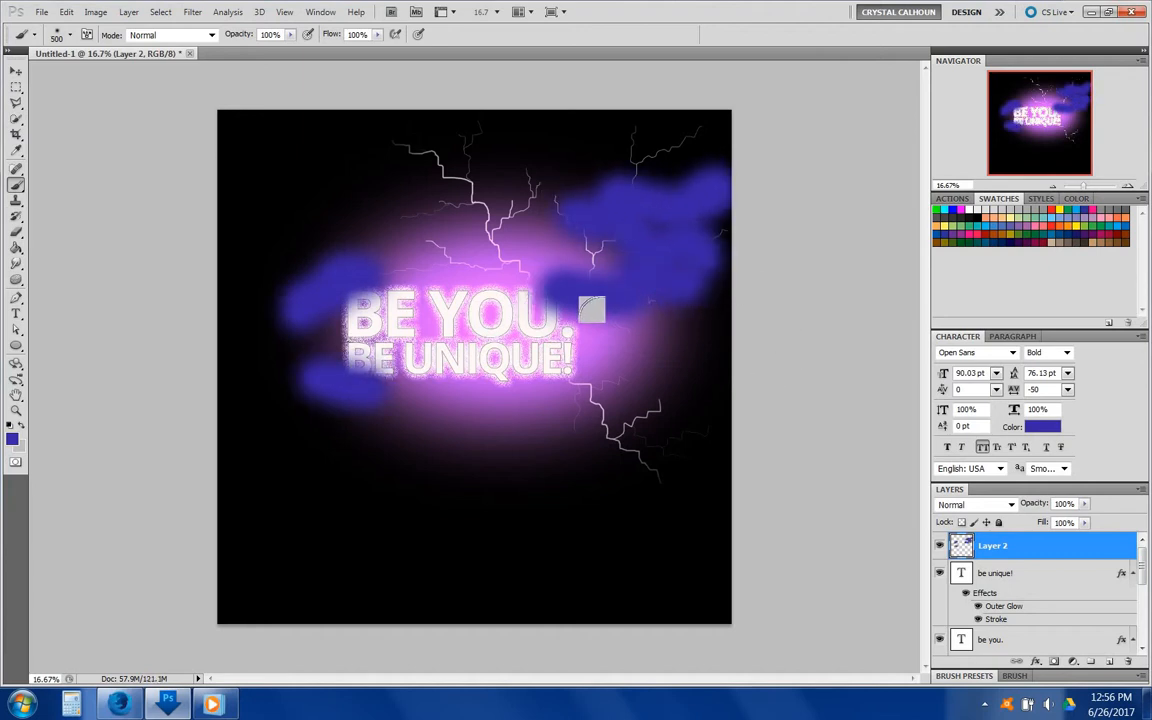
pyautogui.moveTo(265, 230); pyautogui.dragTo(399, 267)
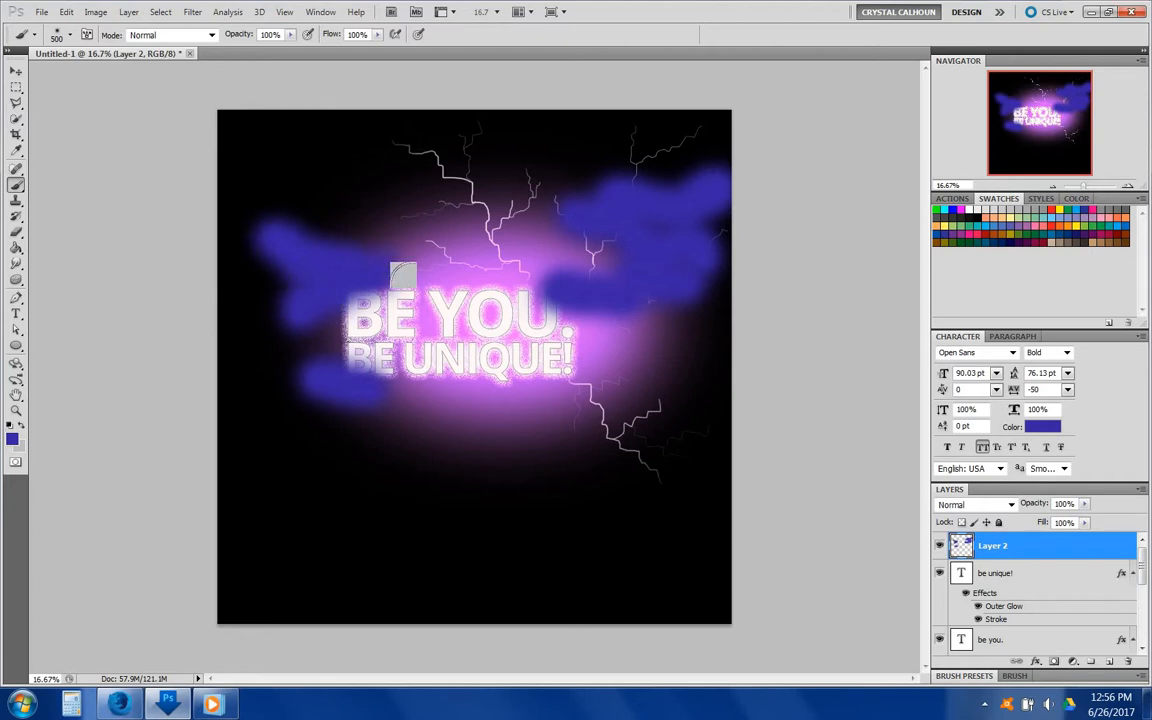
pyautogui.moveTo(558, 391); pyautogui.dragTo(652, 403)
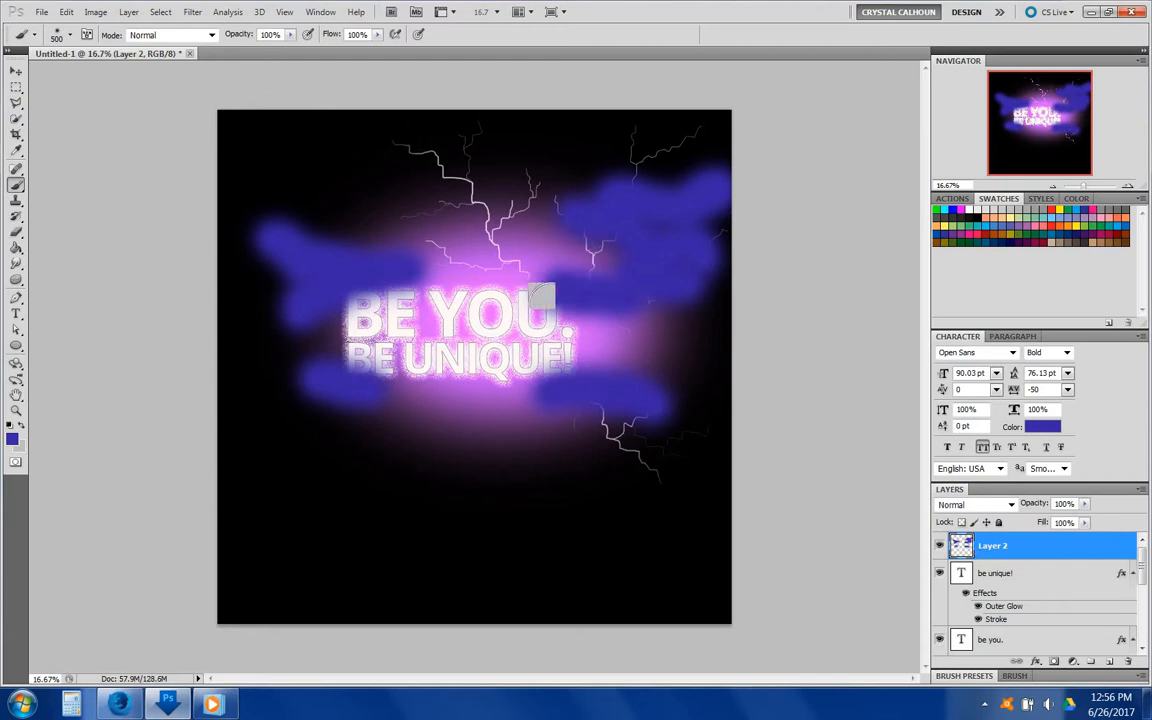
# - Try the last-used Gaussian Blur on the painted blue-violet strokes and undo it
pyautogui.click(191, 12)
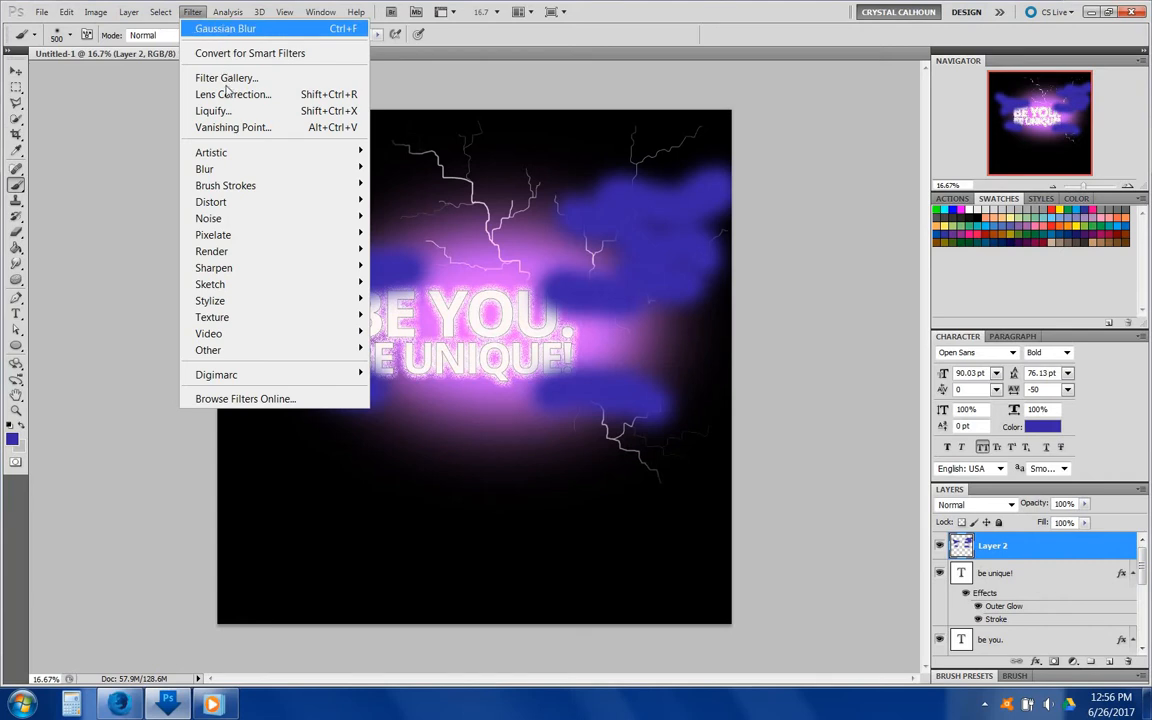
pyautogui.click(228, 28)
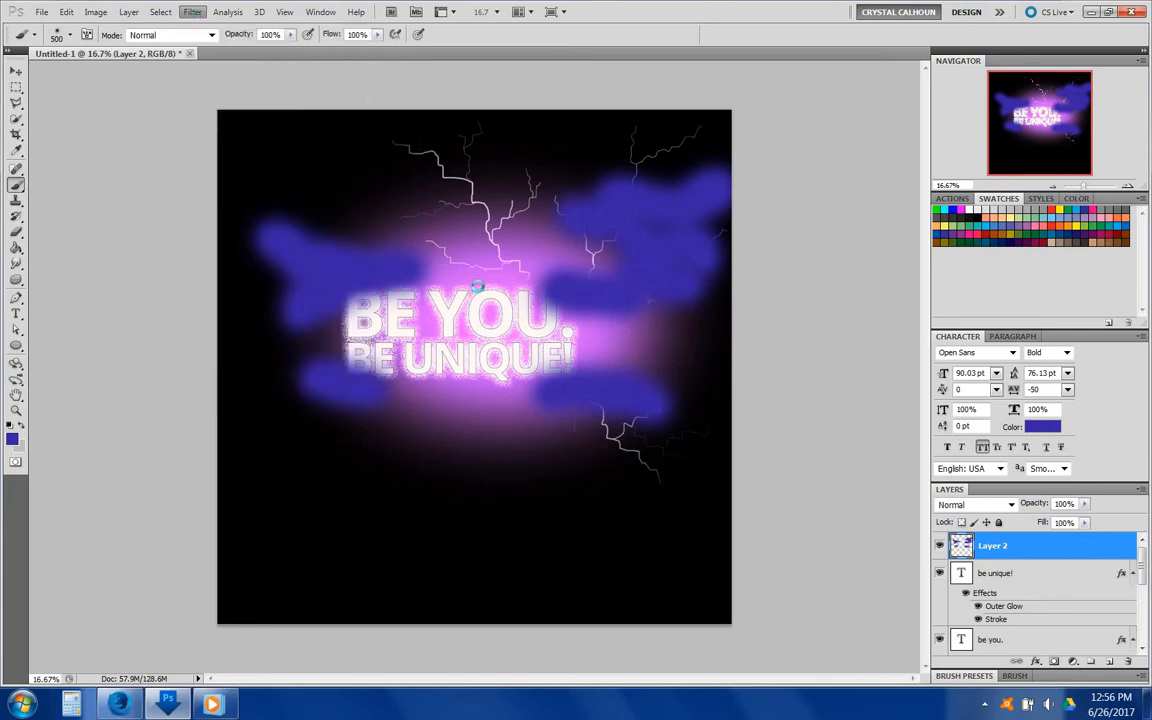
pyautogui.hotkey('ctrl', 'f')
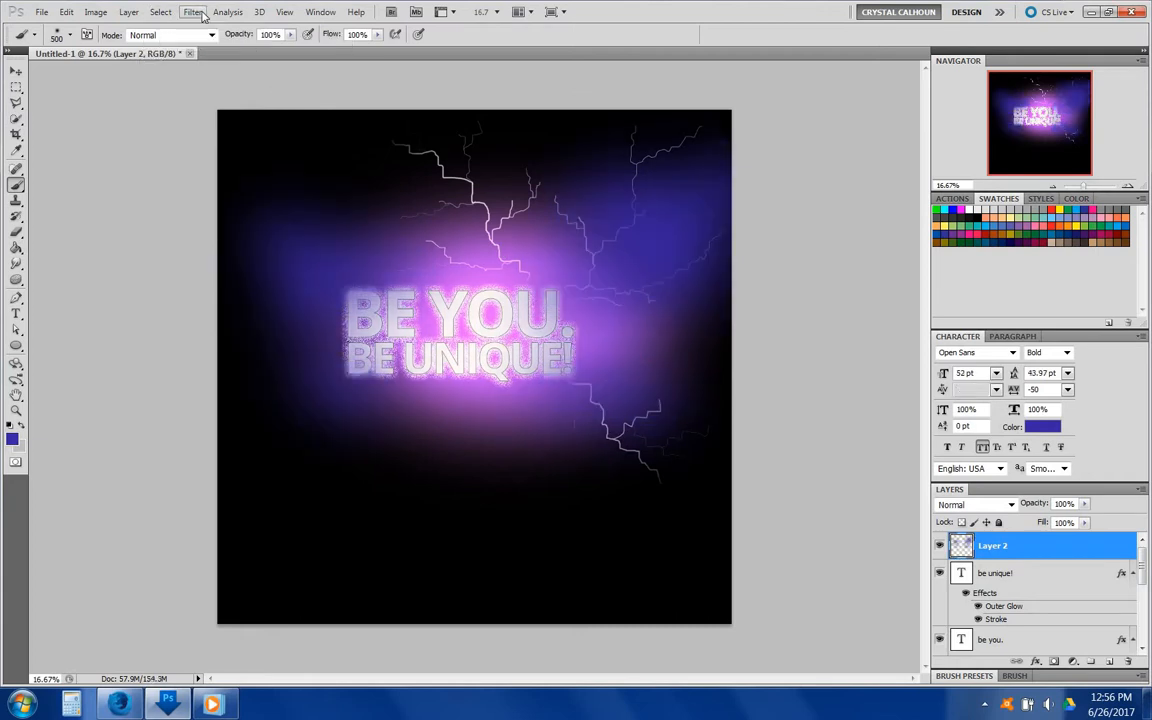
pyautogui.click(202, 13)
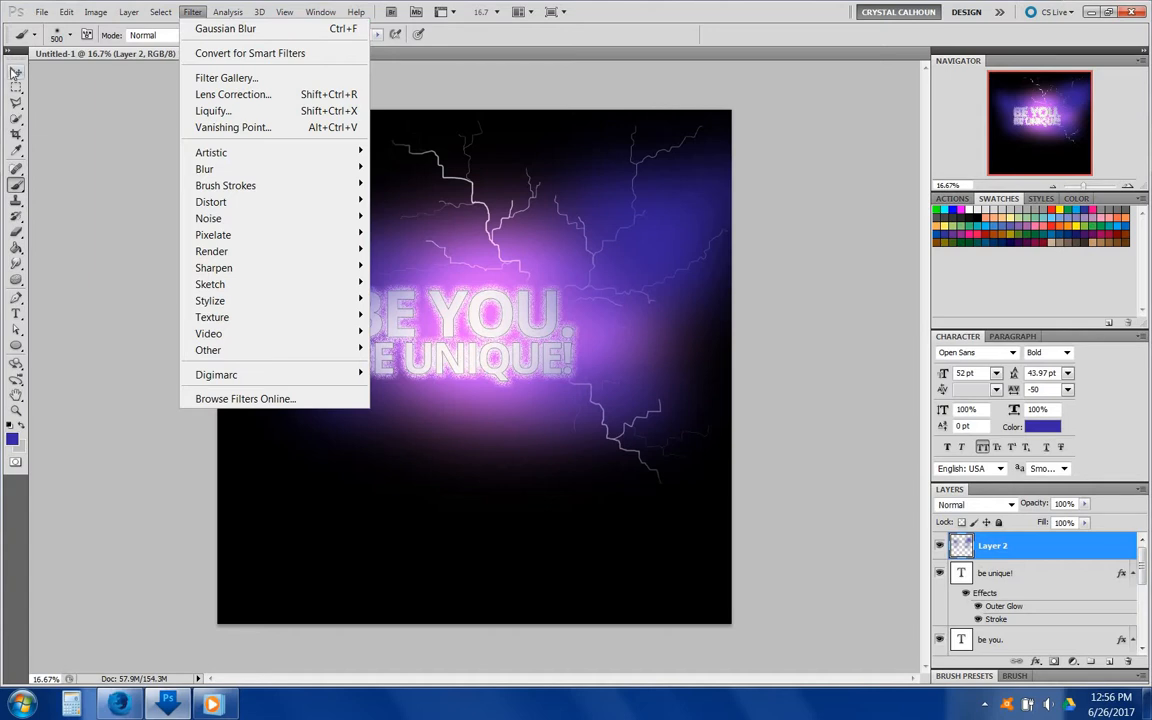
pyautogui.click(15, 72)
pyautogui.hotkey('ctrl', 'z')
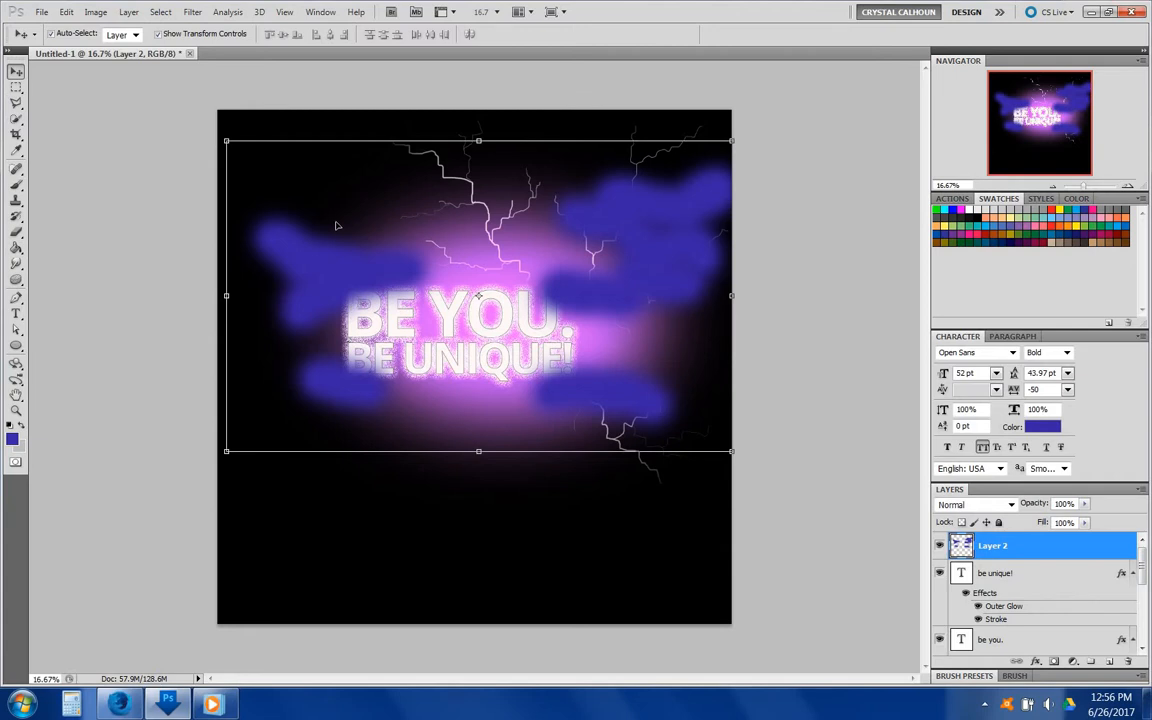
# - Apply a Gaussian Blur with a 172-pixel radius to the blue-violet strokes on Layer 2
pyautogui.click(160, 13)
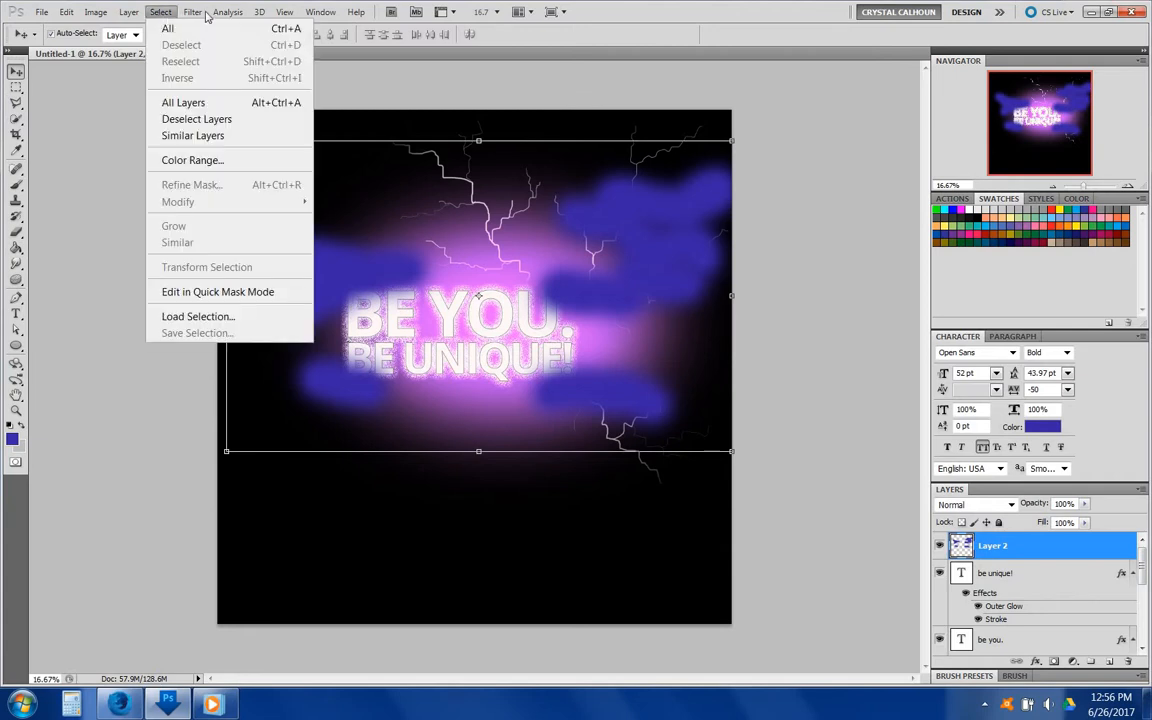
pyautogui.moveTo(193, 14)
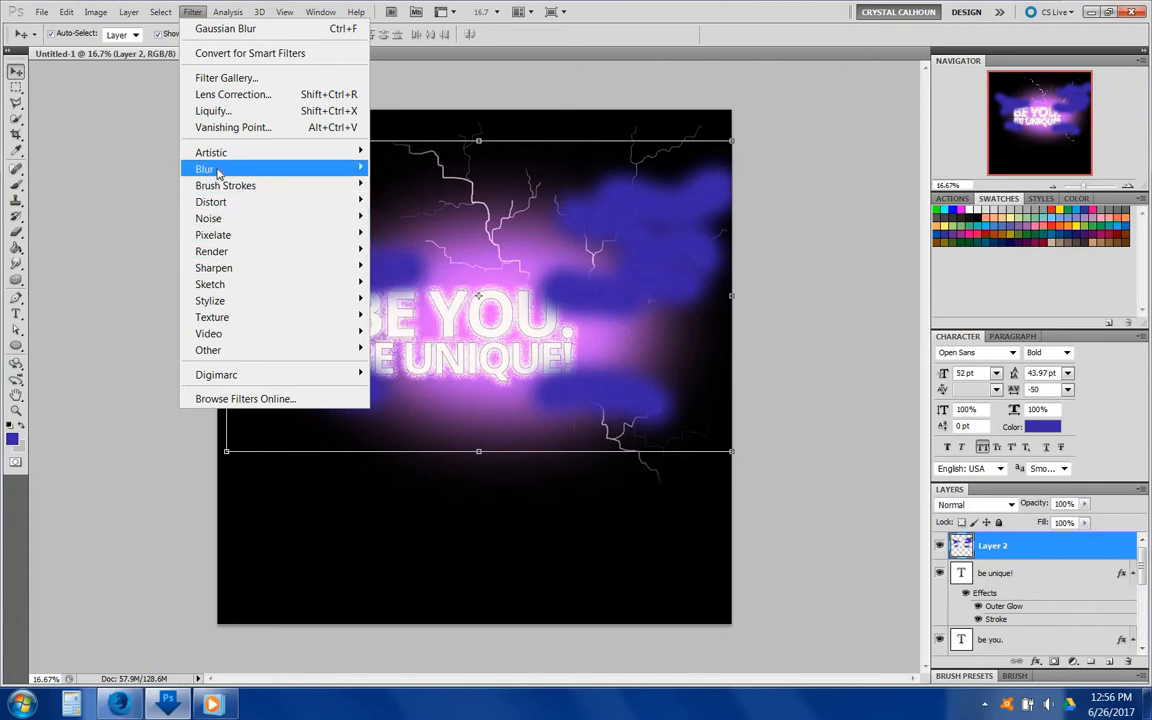
pyautogui.moveTo(327, 170)
pyautogui.click(395, 234)
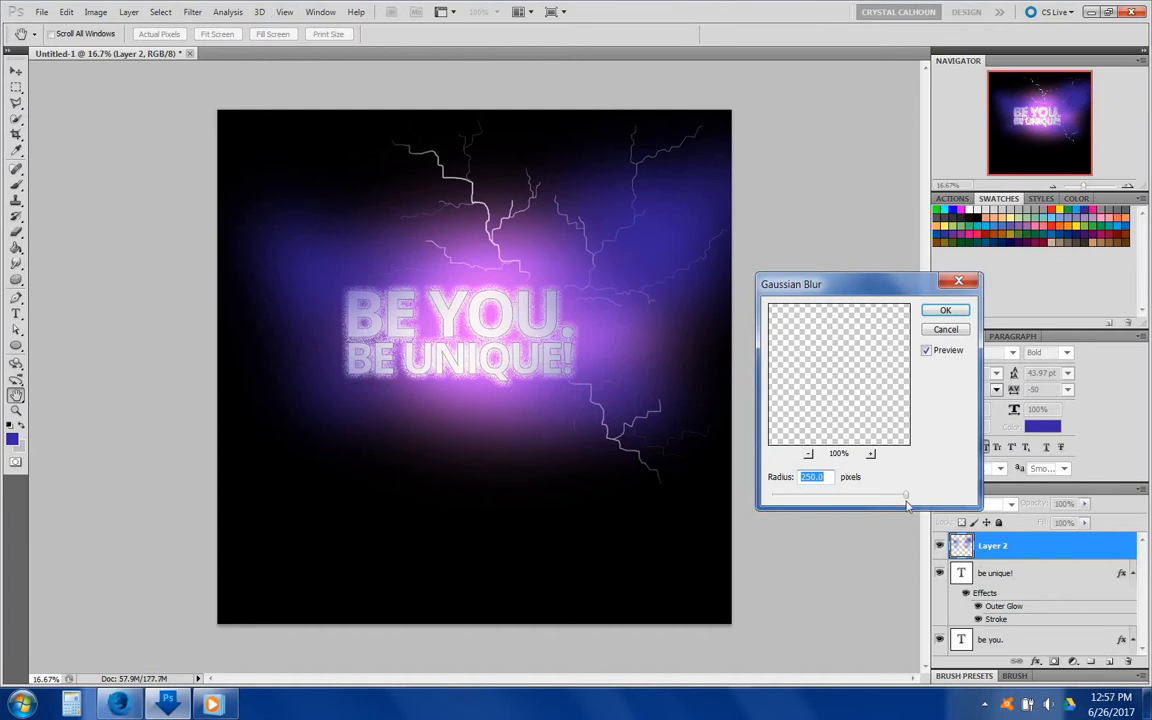
pyautogui.moveTo(903, 500)
pyautogui.mouseDown()
pyautogui.moveTo(890, 502)
pyautogui.moveTo(900, 498)
pyautogui.mouseUp()
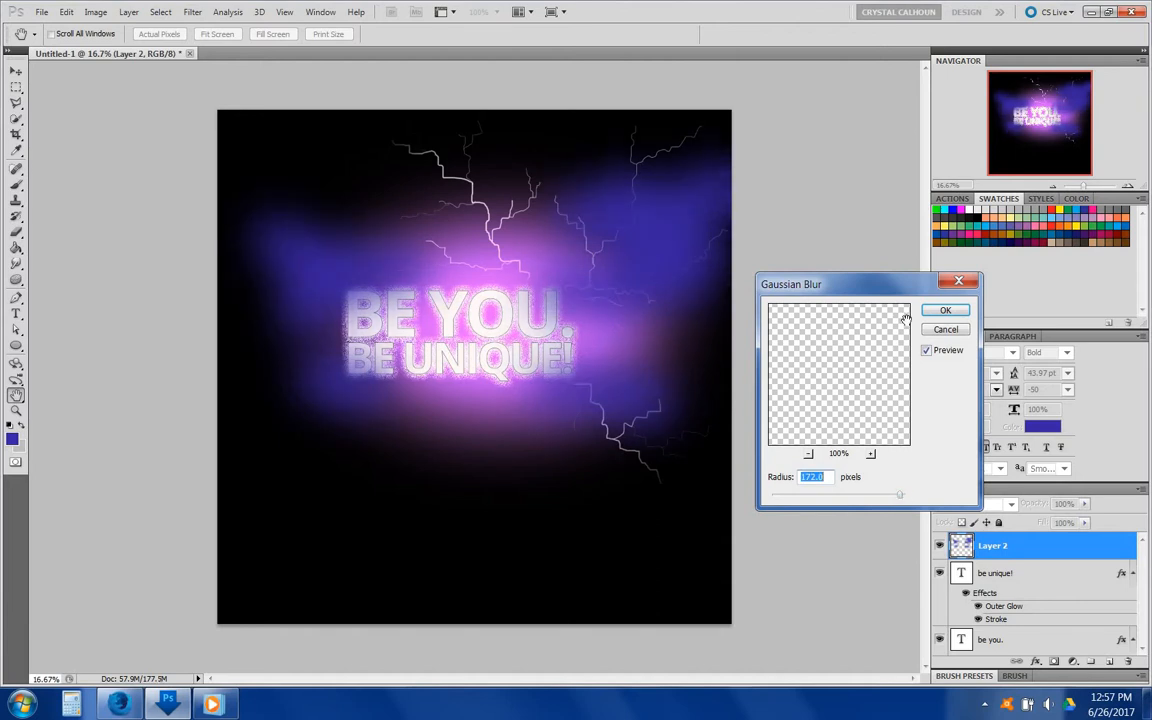
pyautogui.click(945, 310)
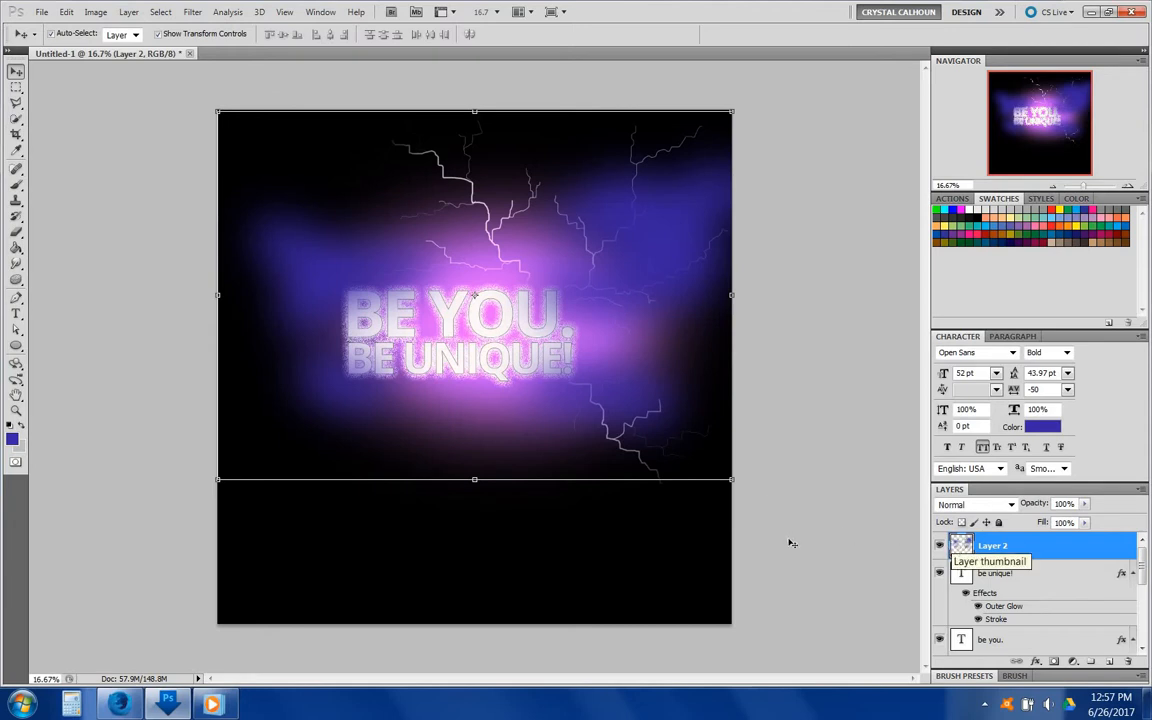
# - Preview blend modes from Multiply through Color Dodge on the blurred blue-violet layer and apply Screen
pyautogui.doubleClick(1051, 549)
pyautogui.moveTo(575, 128); pyautogui.dragTo(205, 98)
pyautogui.click(235, 145)
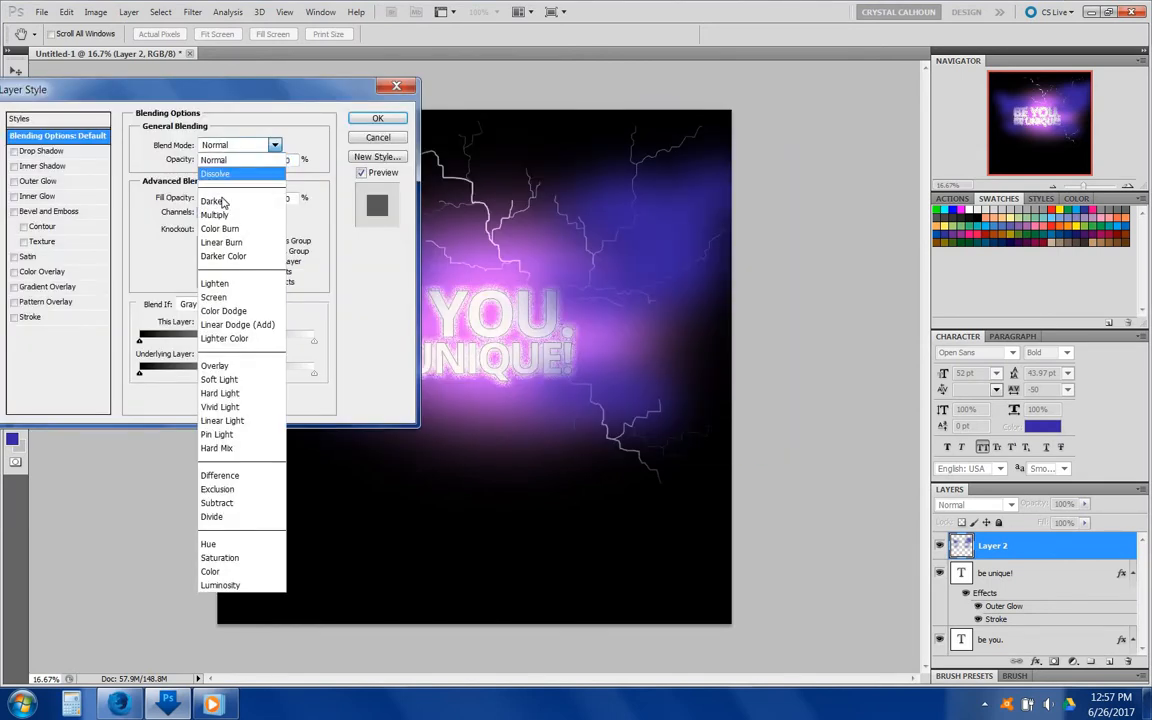
pyautogui.click(215, 214)
pyautogui.press('Down')
pyautogui.press('Down')
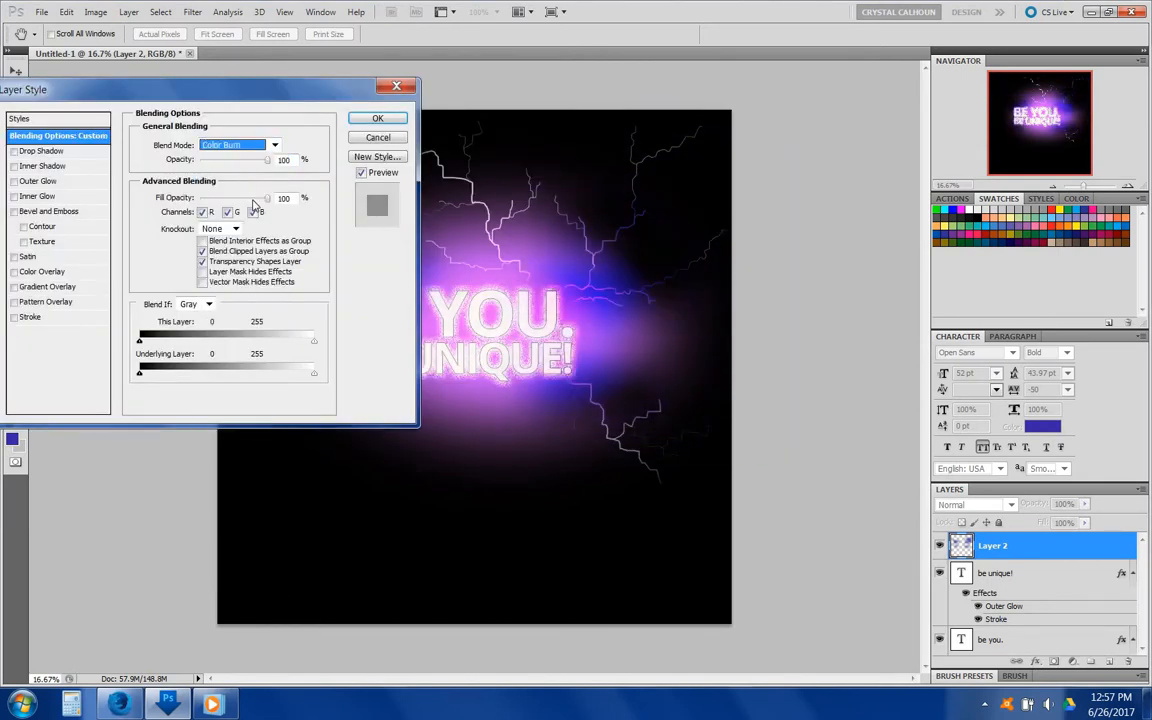
pyautogui.press('Up')
pyautogui.moveTo(212, 92)
pyautogui.mouseDown()
pyautogui.moveTo(245, 295)
pyautogui.moveTo(278, 337)
pyautogui.moveTo(129, 378)
pyautogui.mouseUp()
pyautogui.press('Down')
pyautogui.press('Down')
pyautogui.press('Down')
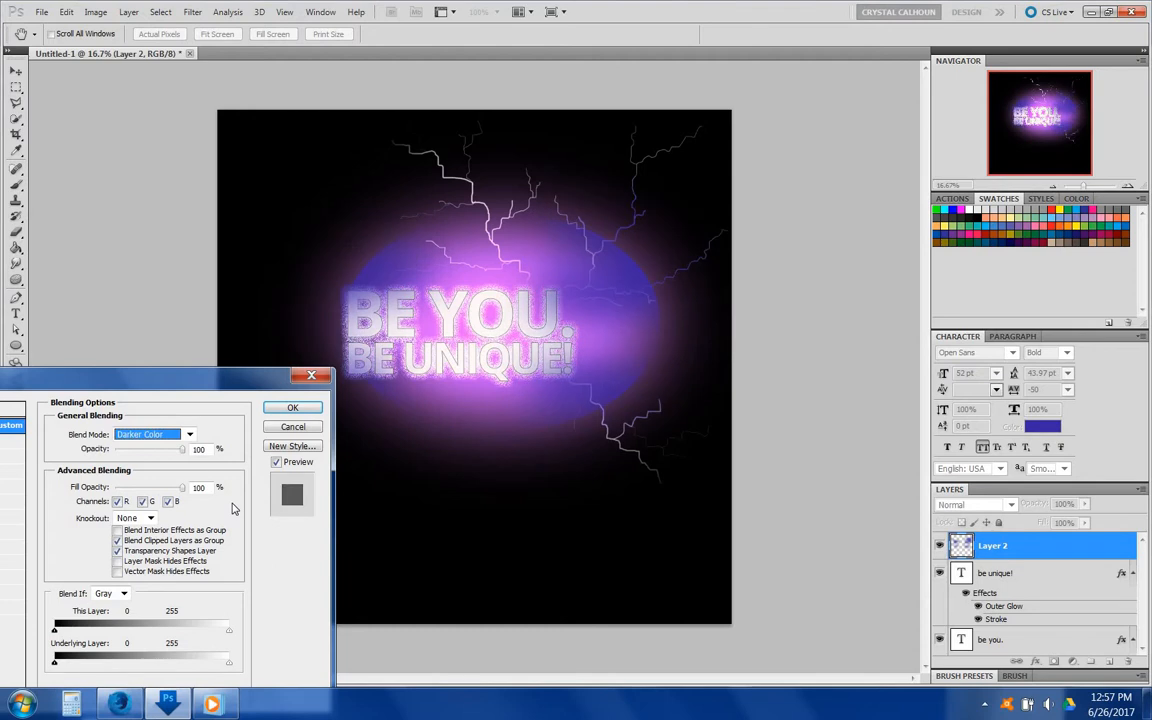
pyautogui.press('Down')
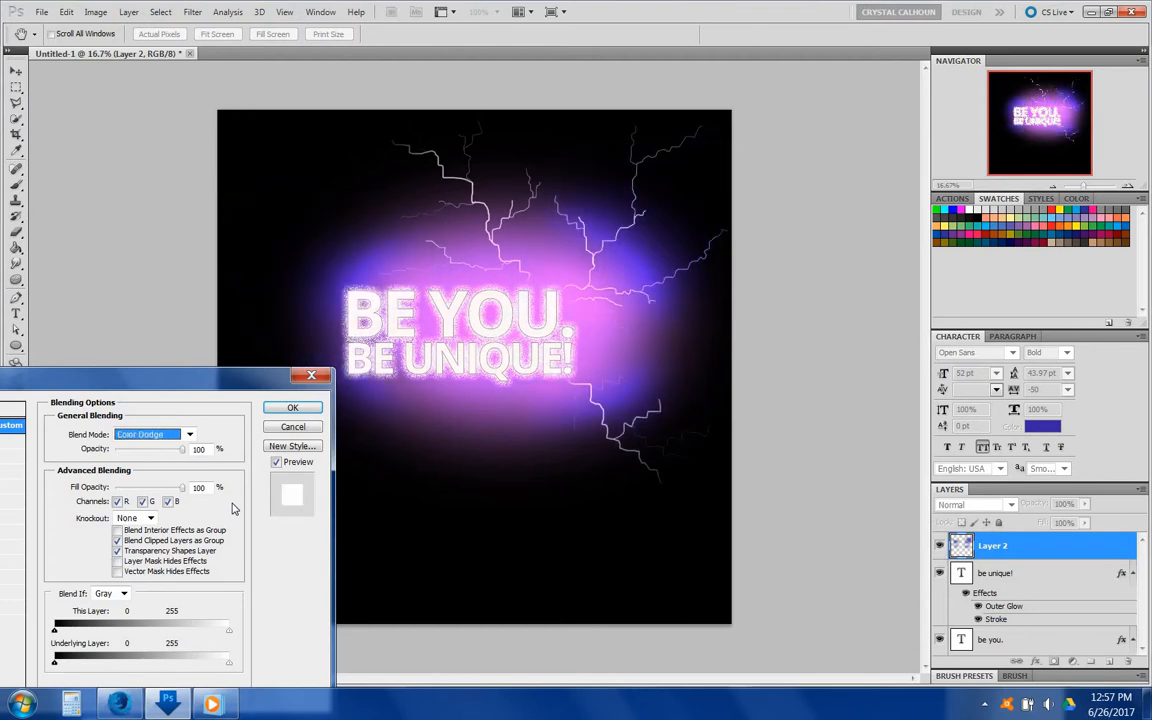
pyautogui.press('Up')
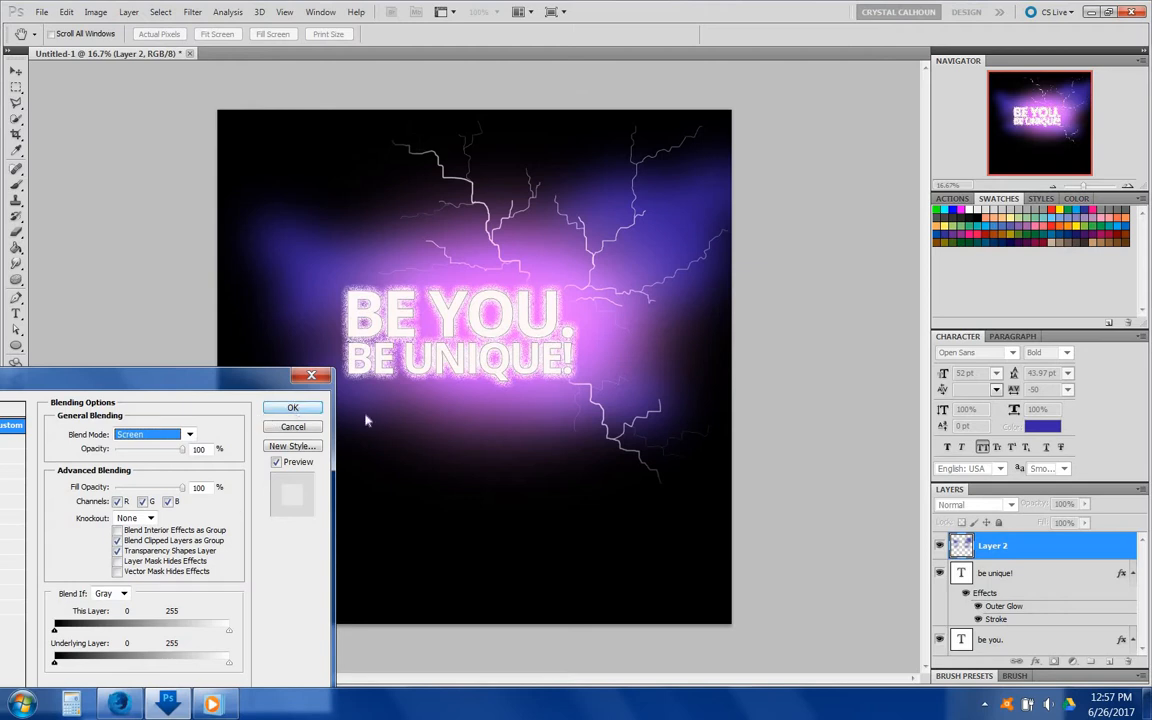
pyautogui.press('Return')
# - Compare the design with the blue-violet layer hidden, restore its visibility and reduce its opacity to 53%
pyautogui.click(939, 545)
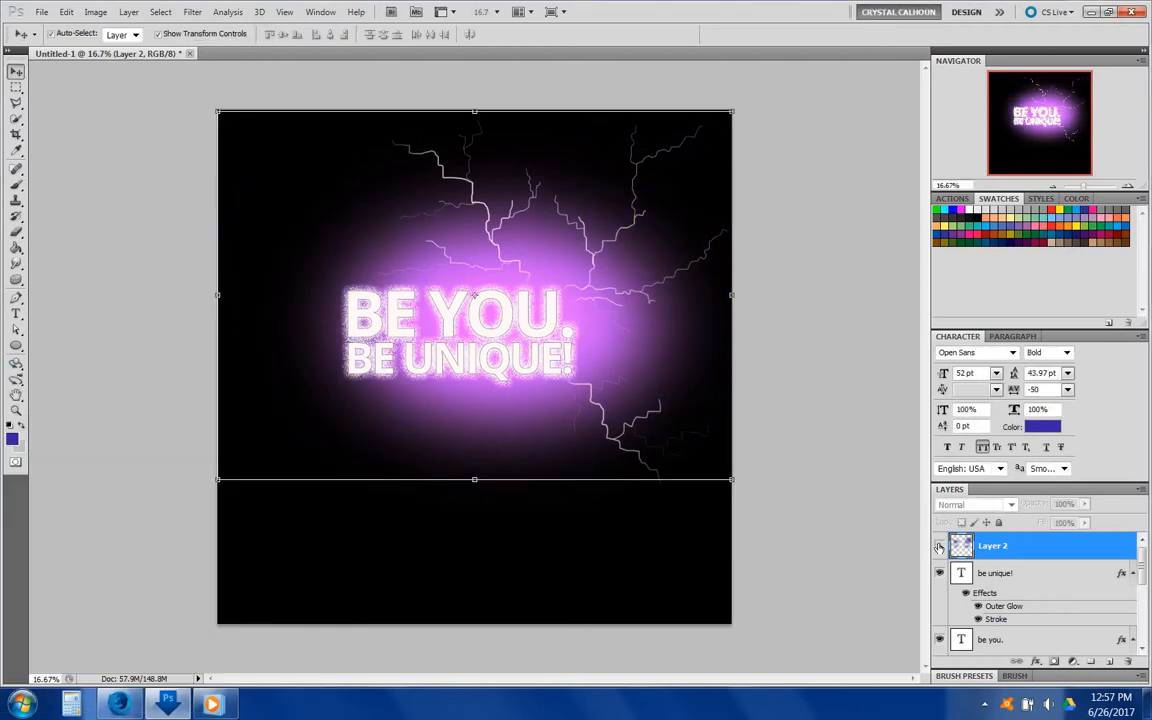
pyautogui.click(939, 545)
pyautogui.moveTo(1085, 505); pyautogui.dragTo(1052, 523)
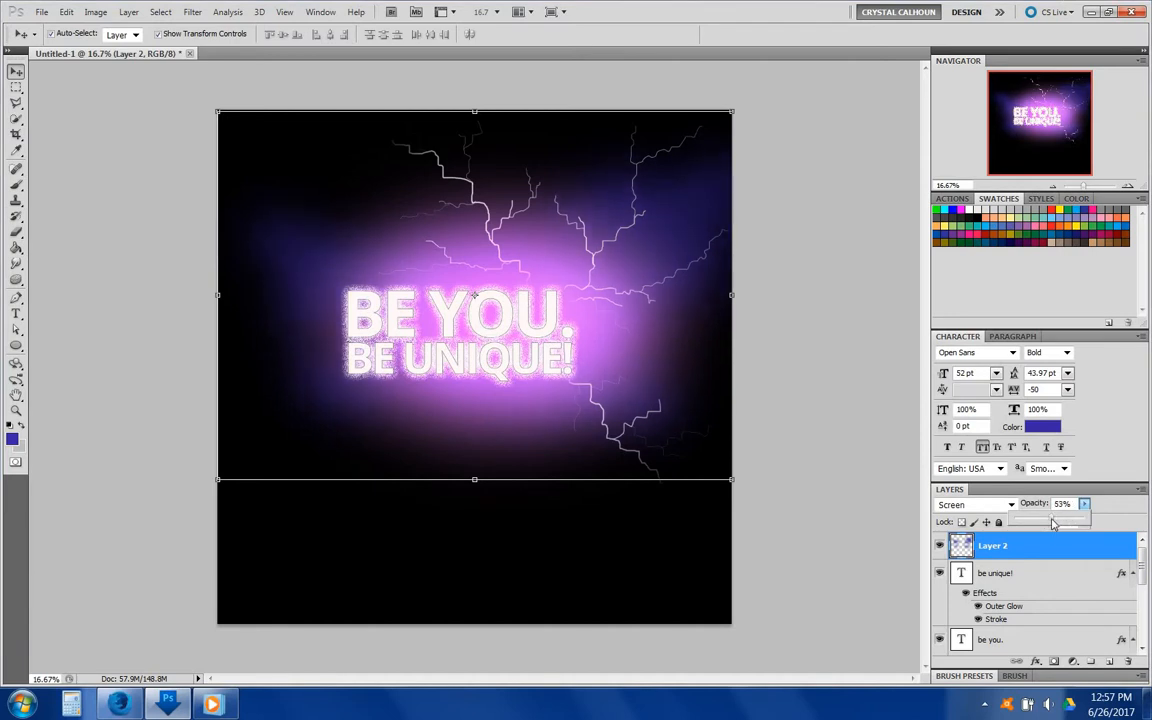
pyautogui.click(850, 442)
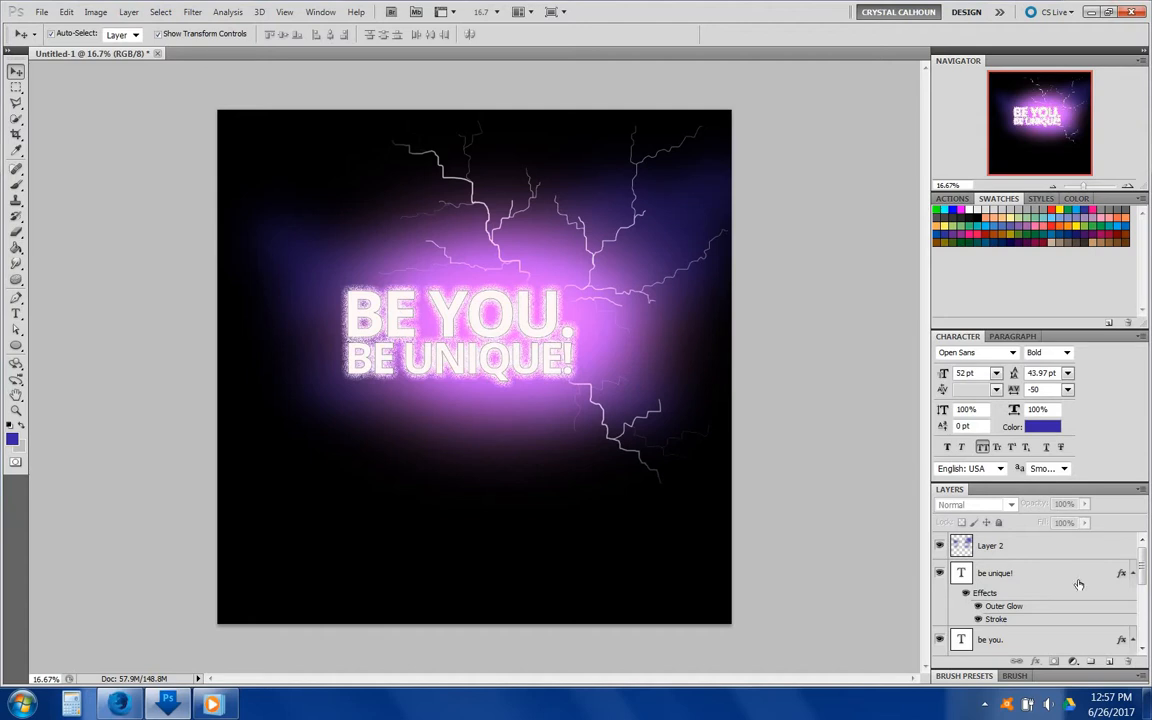
# - Enable a linear Gradient Overlay on the Color Fill 1 background layer and open its black-to-white gradient for editing
pyautogui.moveTo(1143, 570); pyautogui.dragTo(1143, 622)
pyautogui.click(1087, 618)
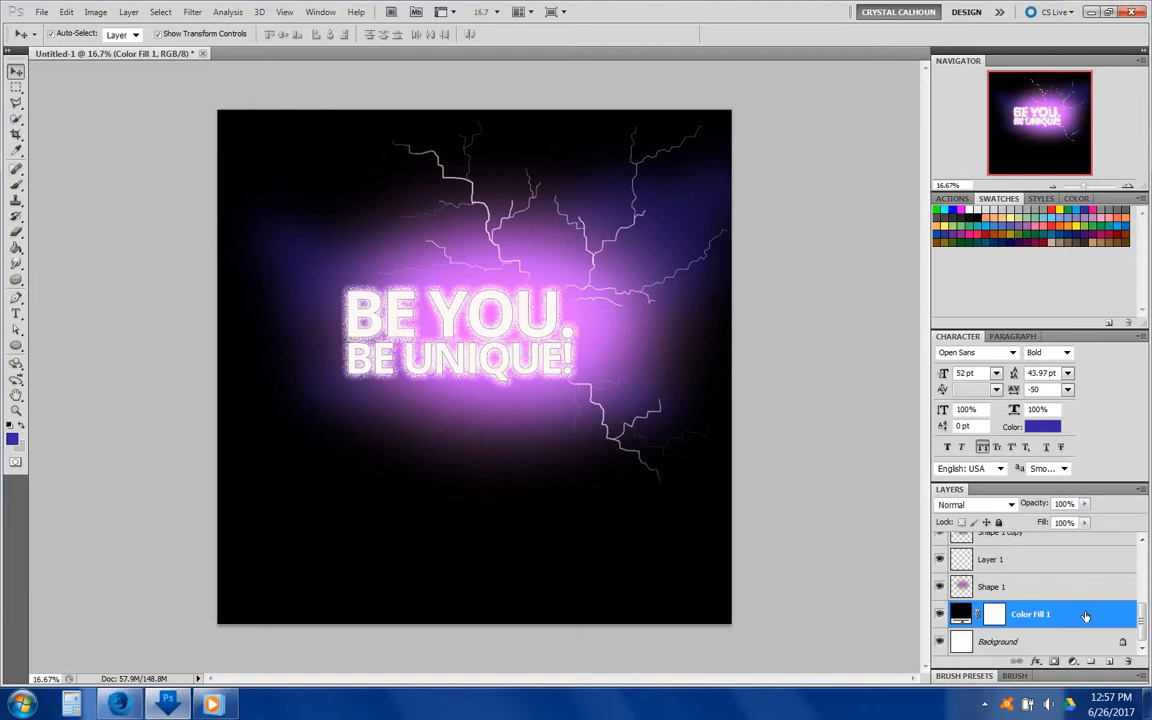
pyautogui.doubleClick(1086, 616)
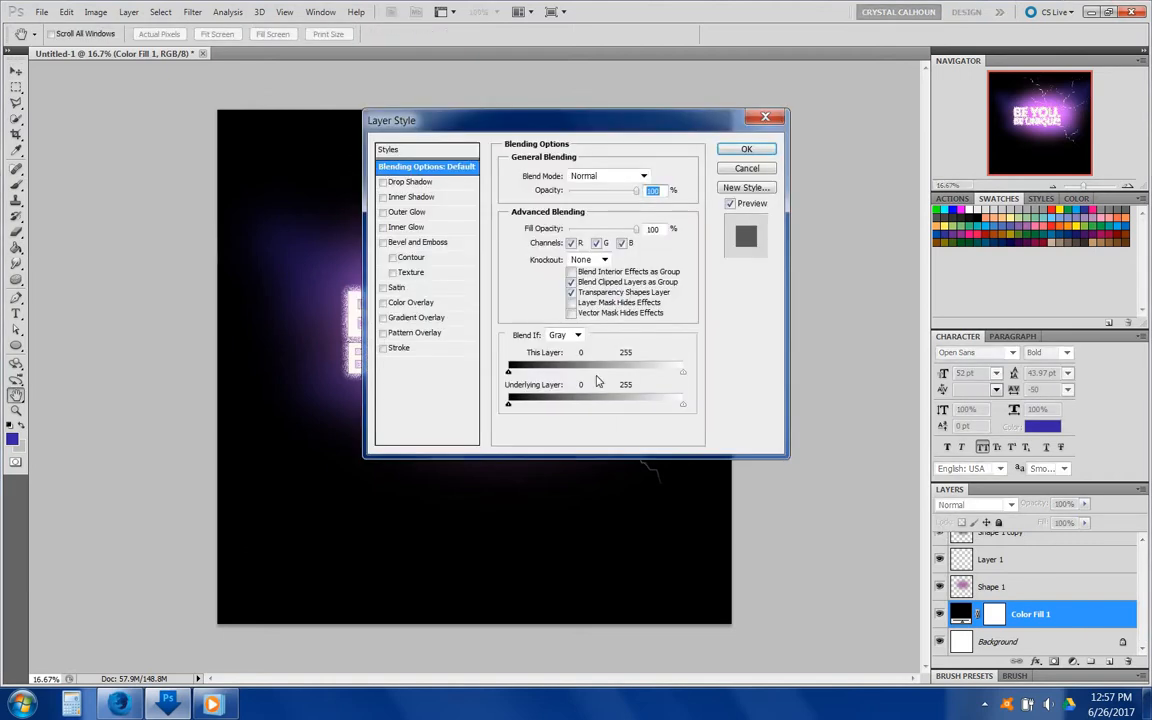
pyautogui.click(421, 319)
pyautogui.moveTo(250, 145); pyautogui.dragTo(119, 150)
pyautogui.click(140, 190)
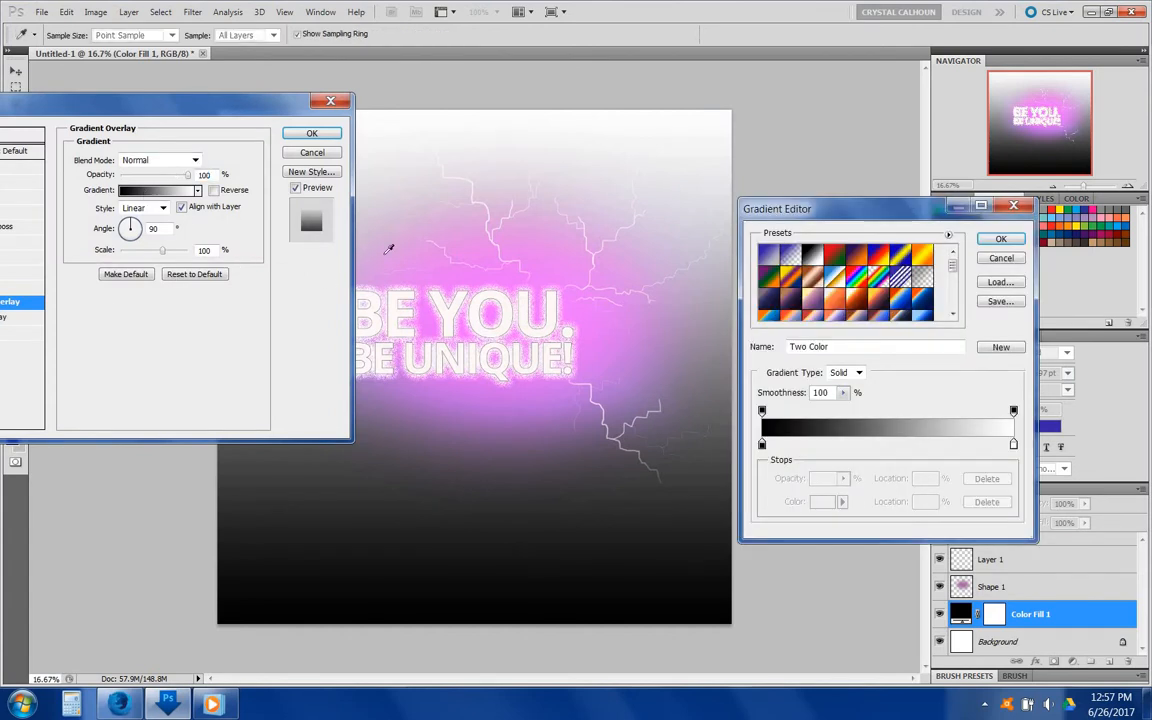
# - Change the gradient's white end stop to a very dark red and apply the overlay to the background fill
pyautogui.click(1014, 446)
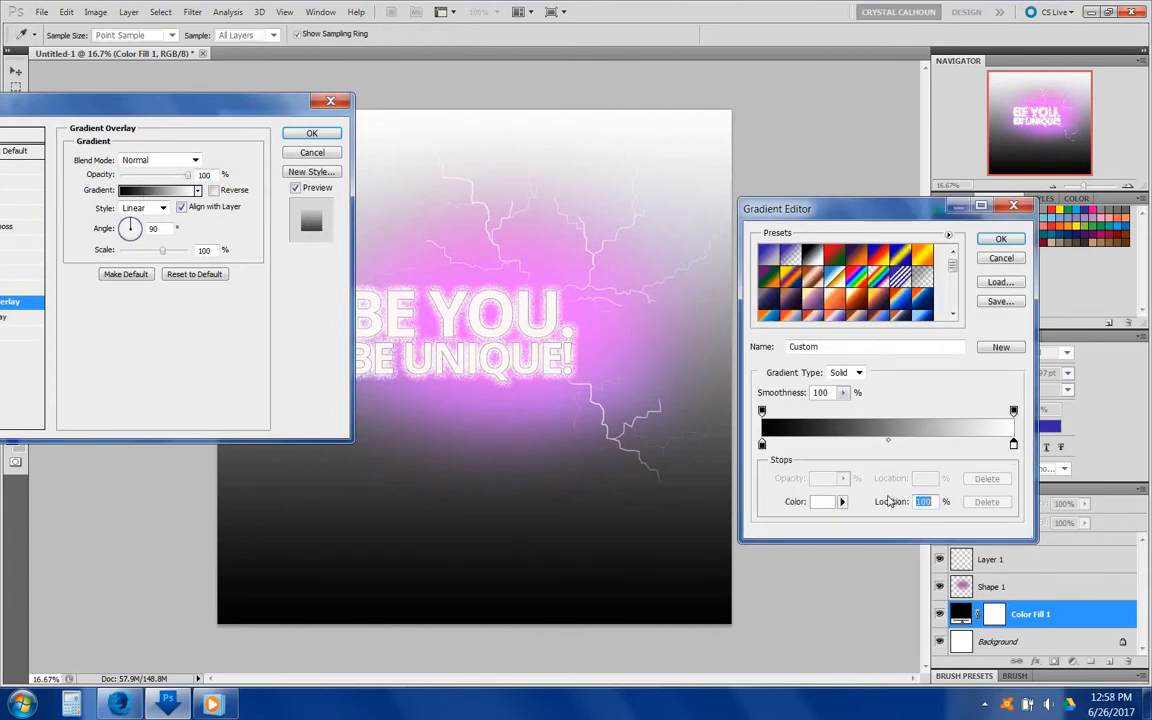
pyautogui.click(822, 502)
pyautogui.moveTo(761, 532); pyautogui.dragTo(742, 548)
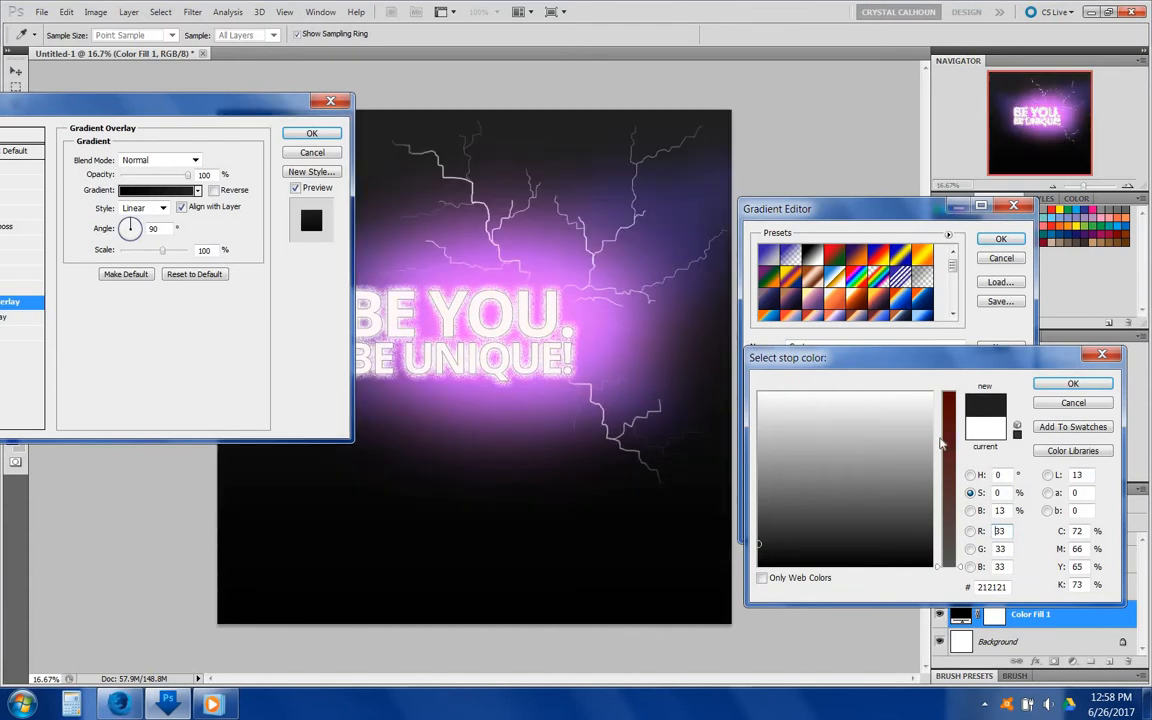
pyautogui.click(938, 440)
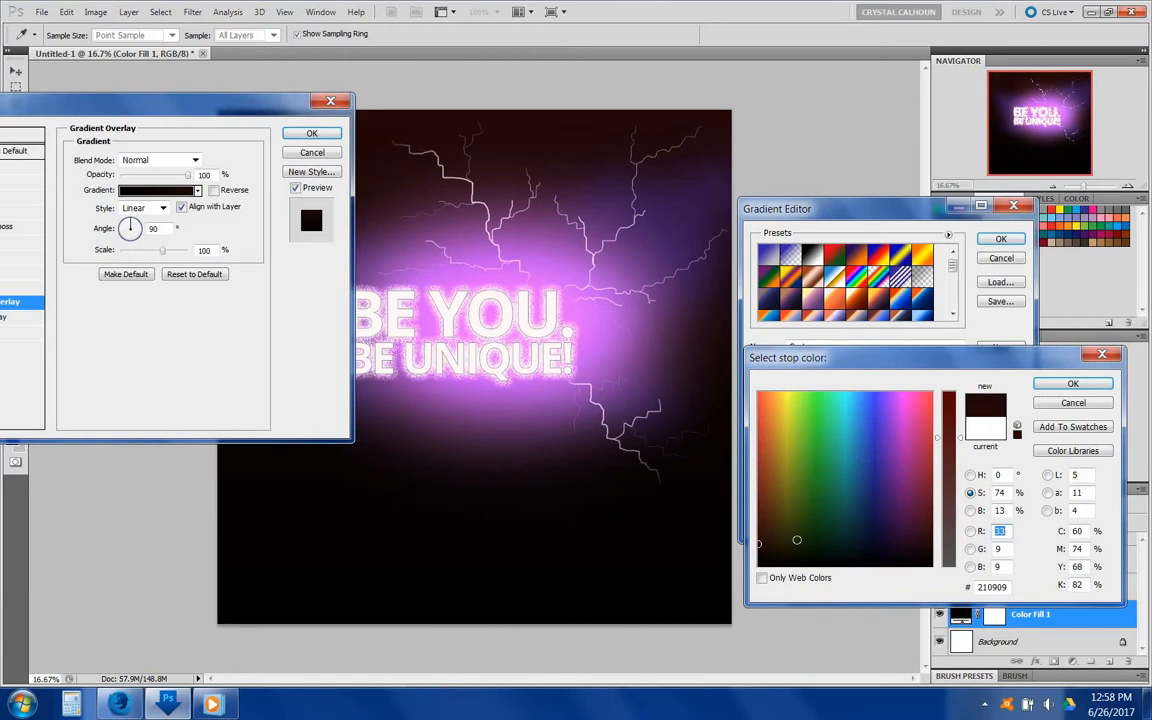
pyautogui.moveTo(762, 545); pyautogui.dragTo(758, 538)
pyautogui.click(1109, 384)
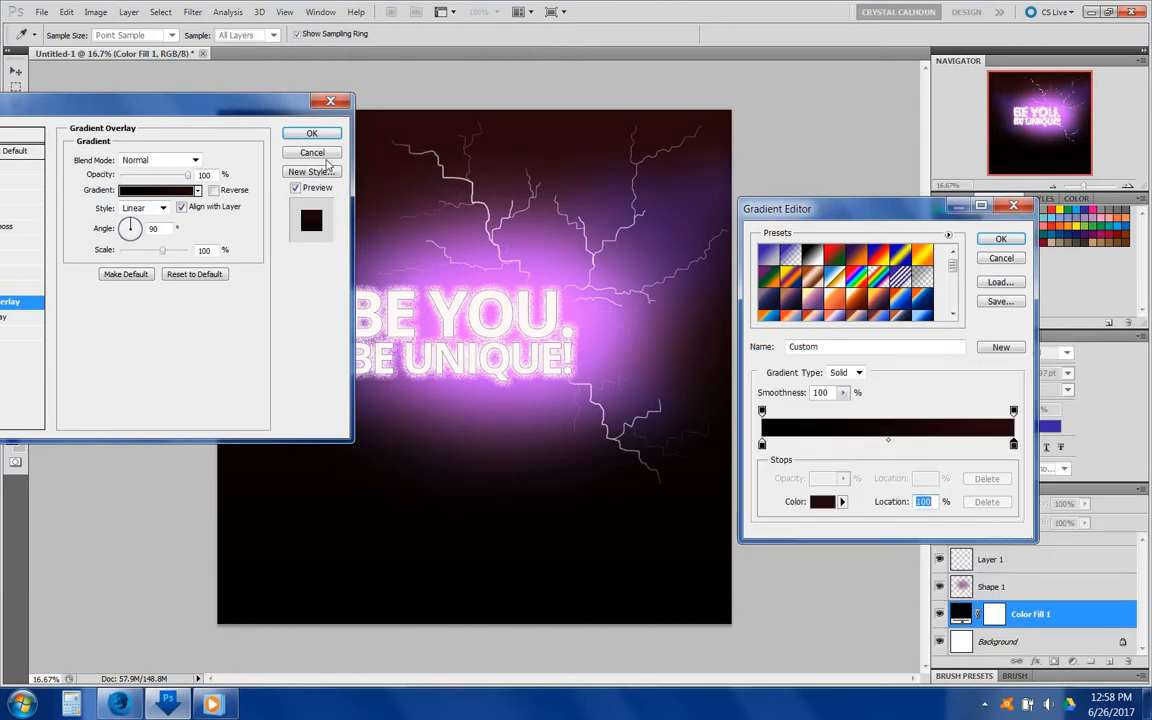
pyautogui.click(1012, 240)
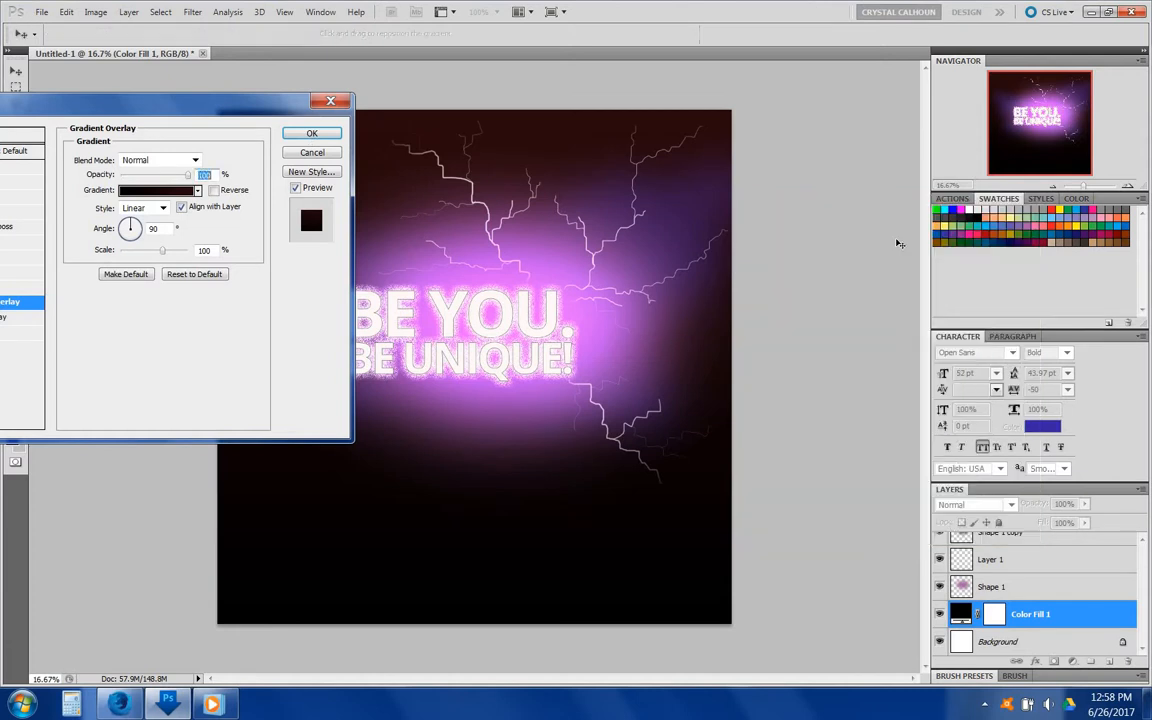
pyautogui.moveTo(200, 100); pyautogui.dragTo(137, 147)
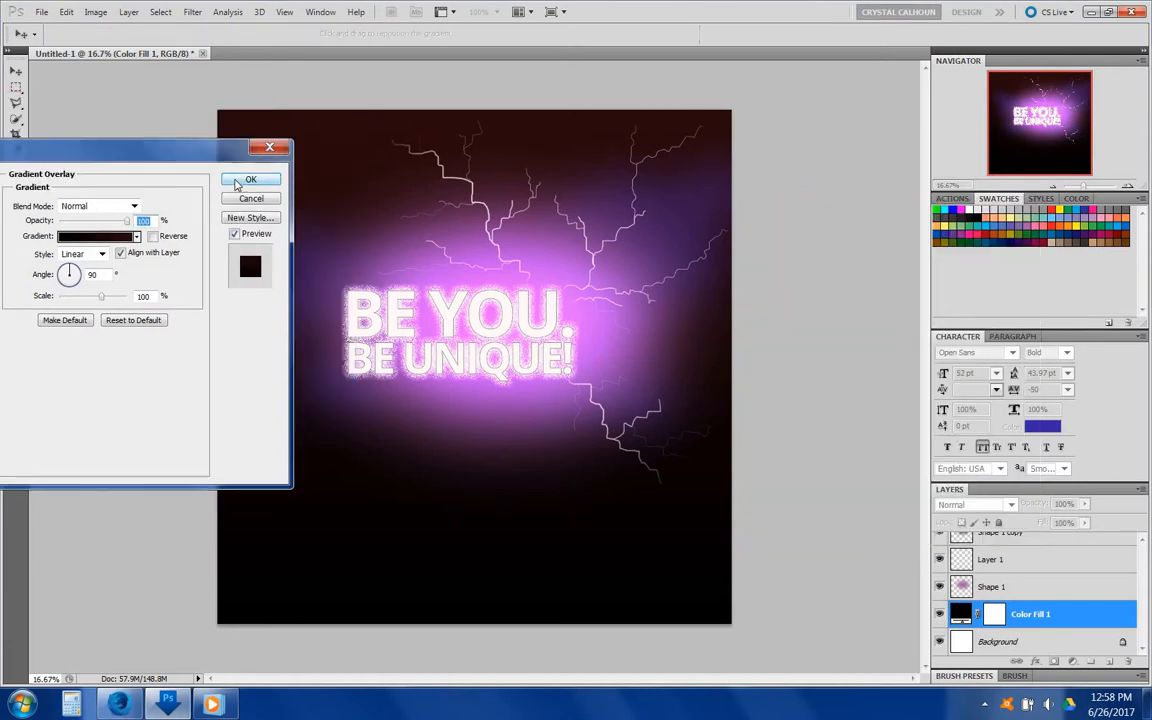
pyautogui.click(249, 180)
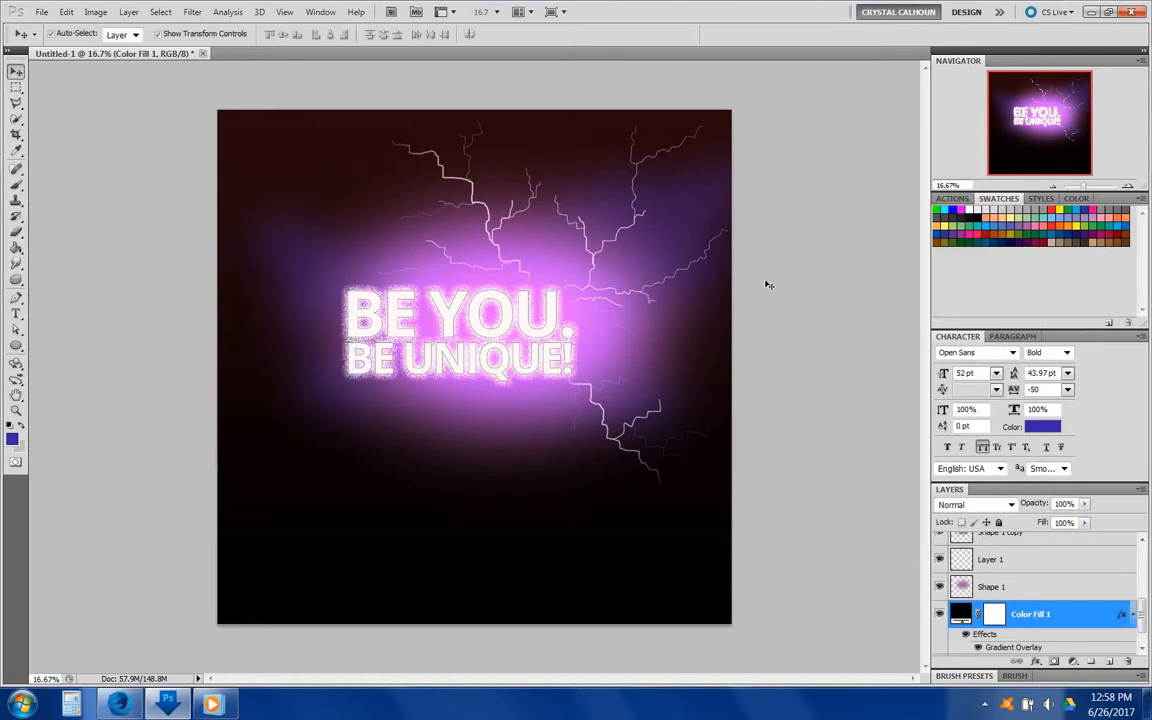
# - Examine the lightning and glow up close, compare them with the Unsplash lightning photos in Firefox, and return to Photoshop
pyautogui.click(1127, 188)
pyautogui.click(1127, 188)
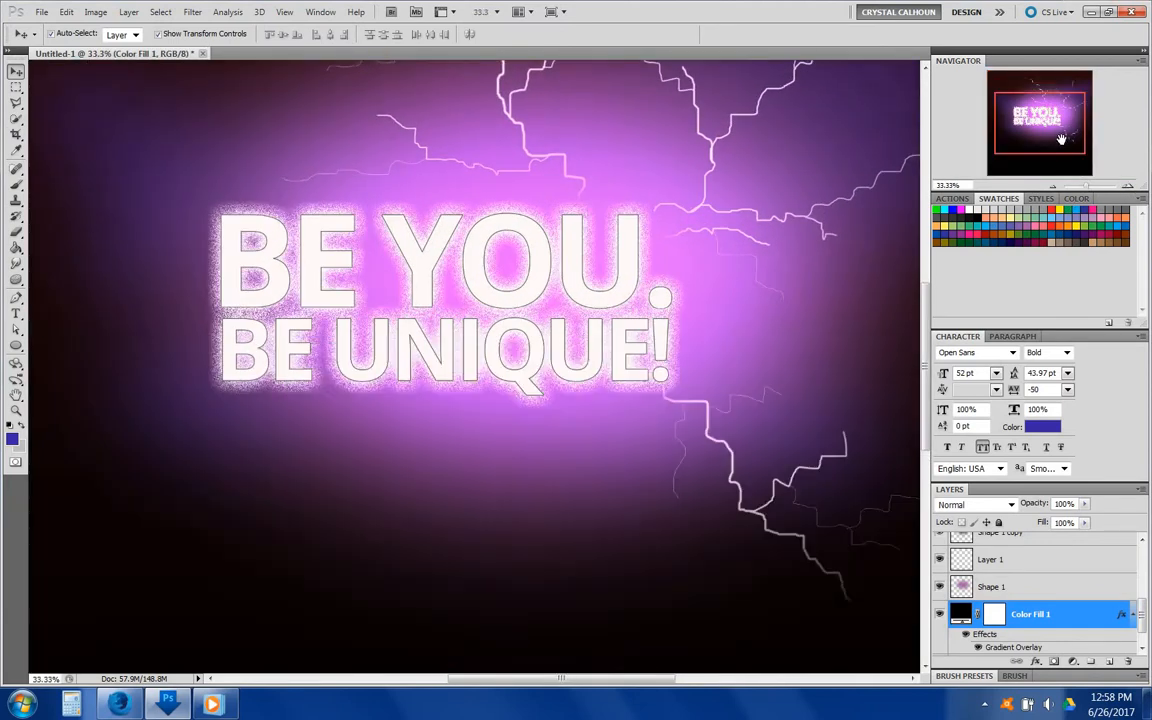
pyautogui.moveTo(1061, 139); pyautogui.dragTo(1081, 113)
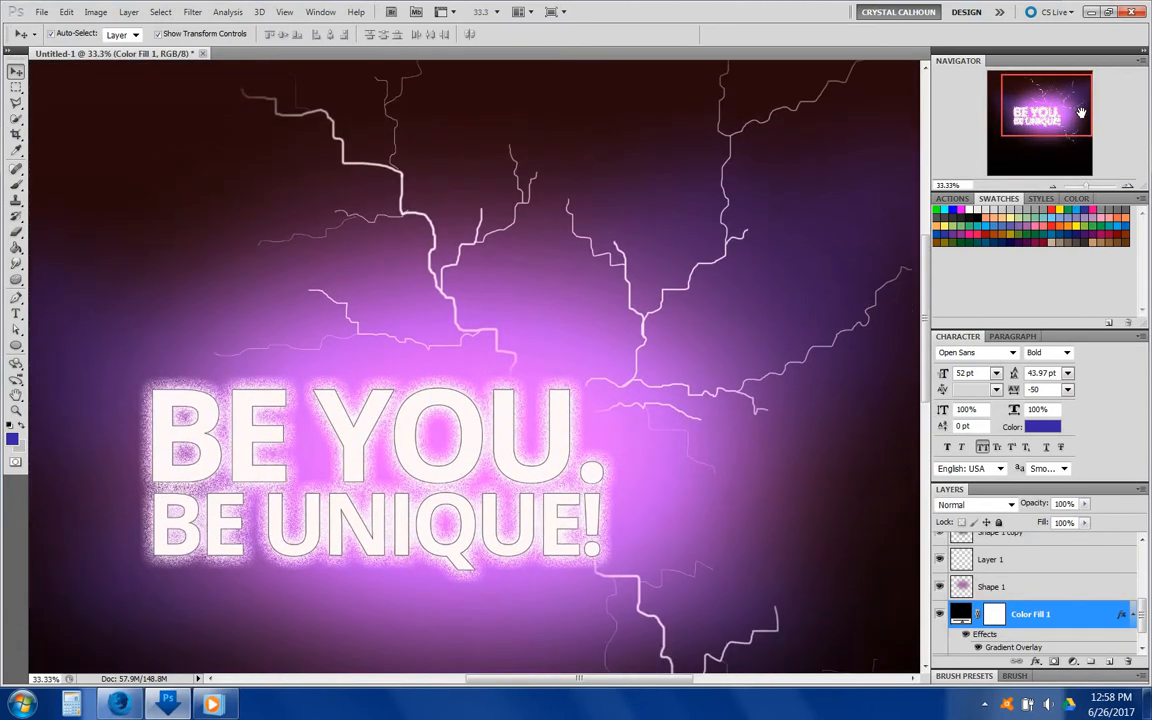
pyautogui.scroll(5, 1030, 565)
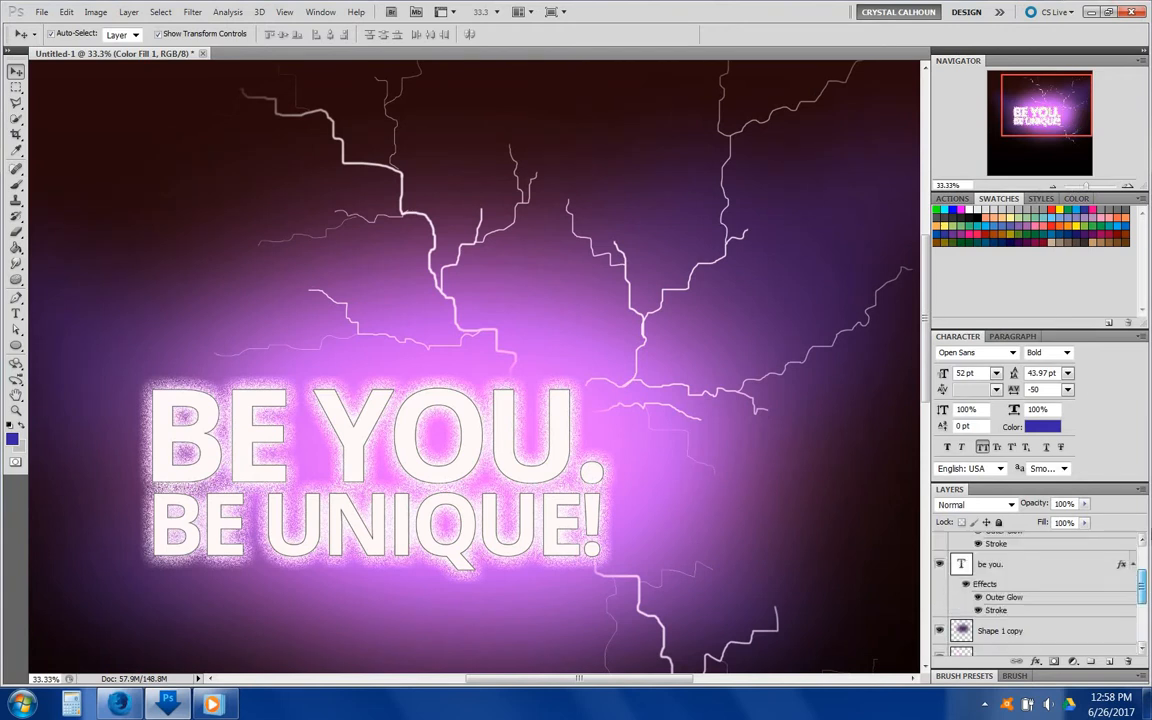
pyautogui.click(122, 706)
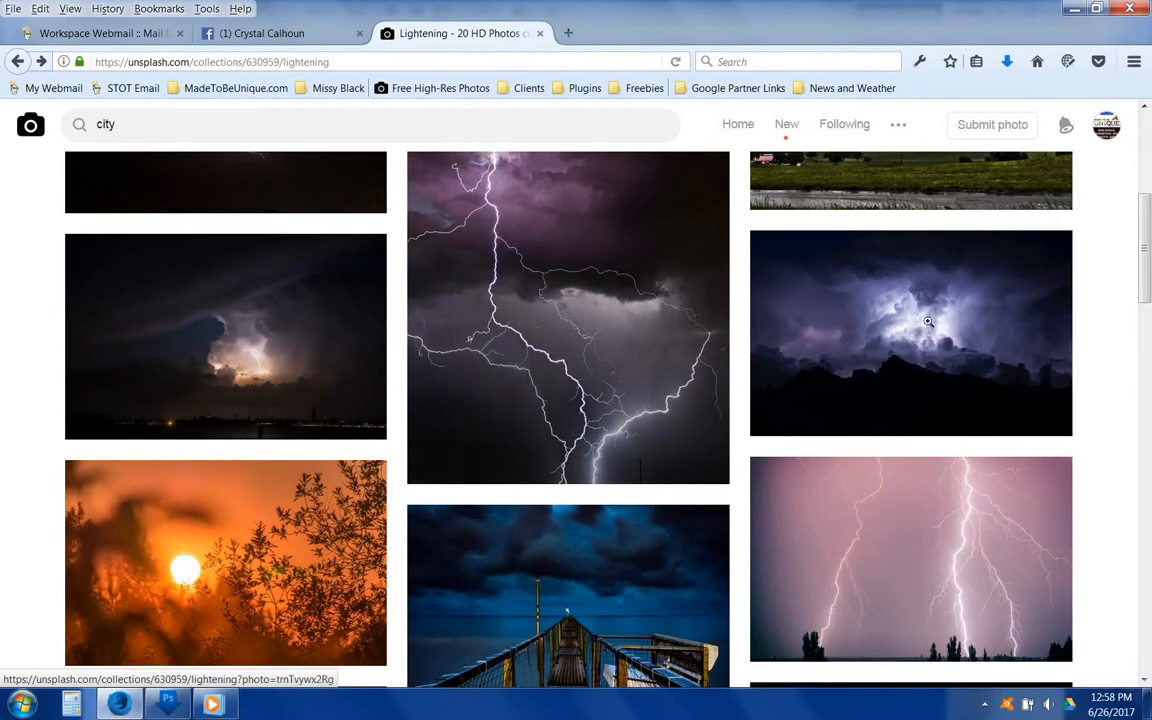
pyautogui.click(170, 703)
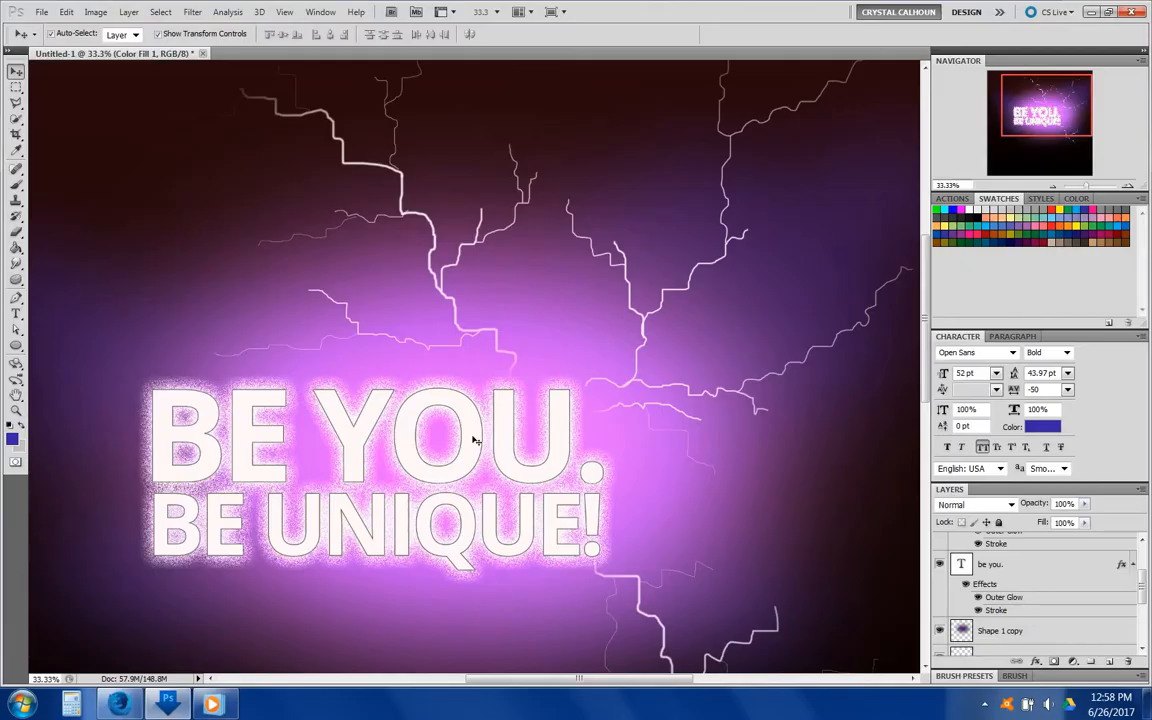
pyautogui.scroll(3, 643, 405)
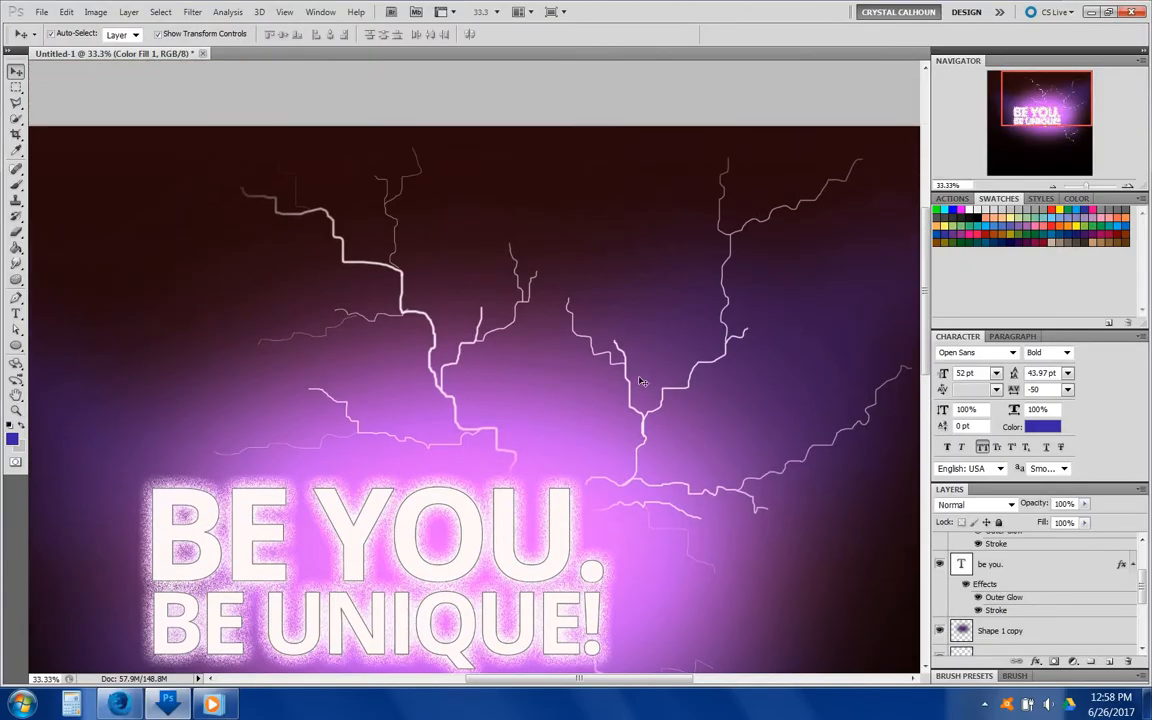
# - Sample the bright pink-purple glow as the Brush foreground color and add a new layer directly above the "be unique!" text layer
pyautogui.click(1143, 553)
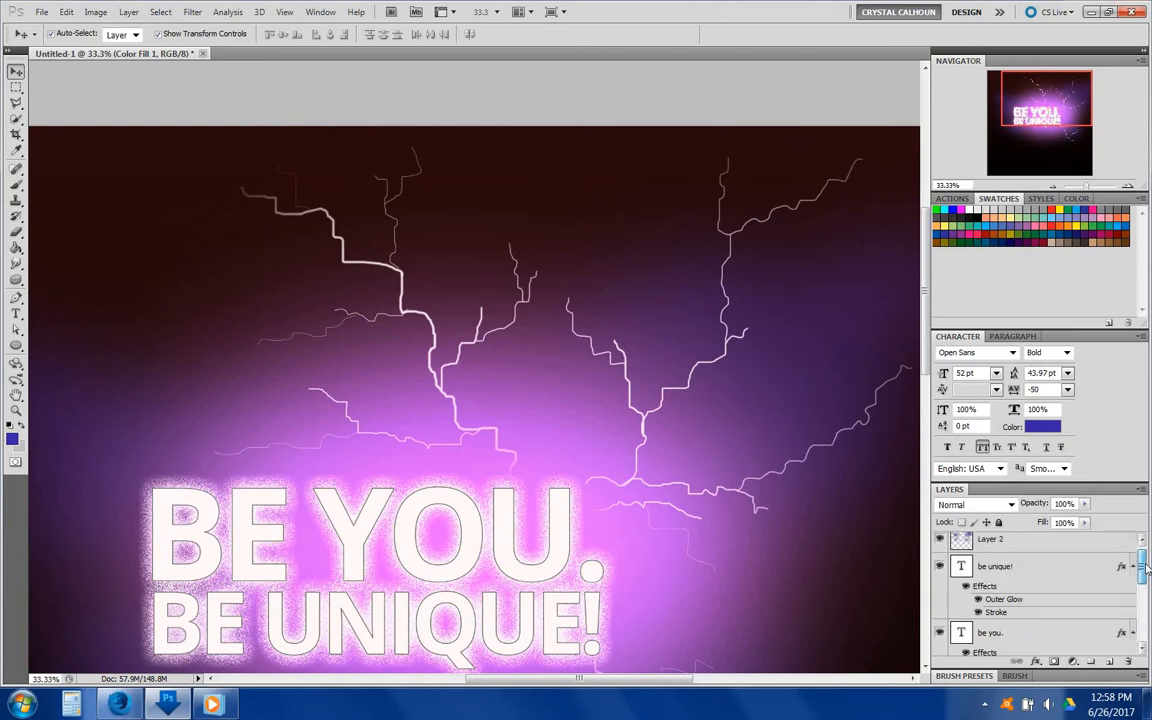
pyautogui.click(1028, 569)
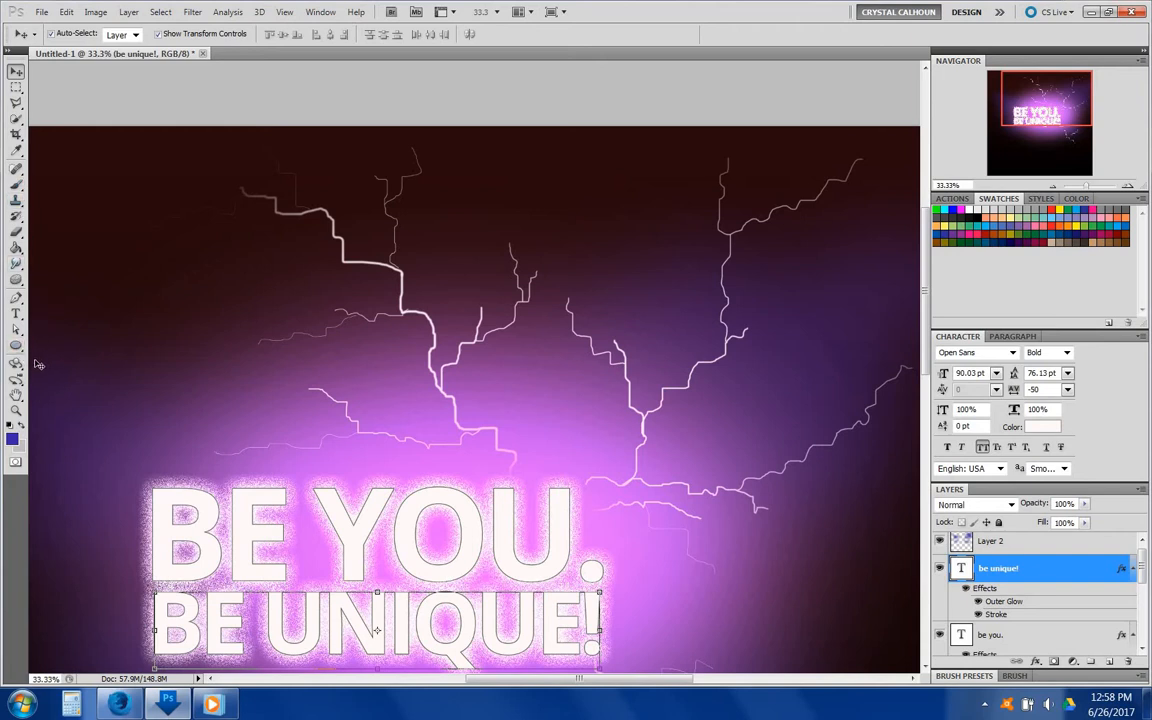
pyautogui.click(16, 184)
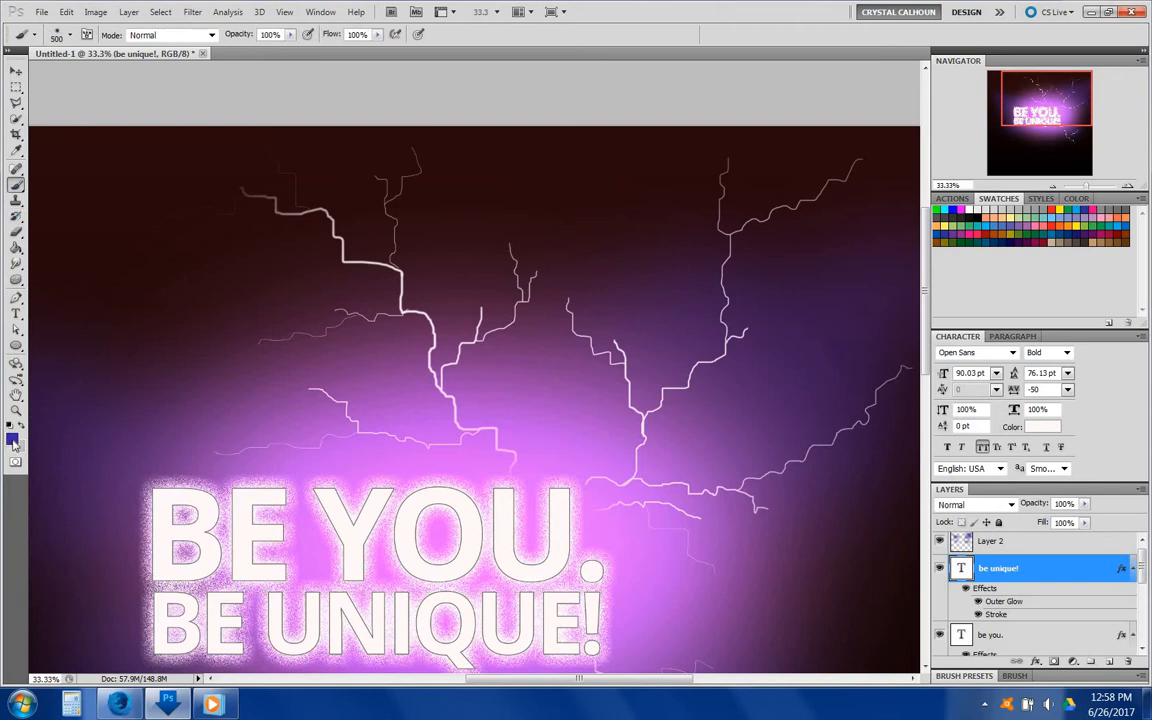
pyautogui.click(13, 439)
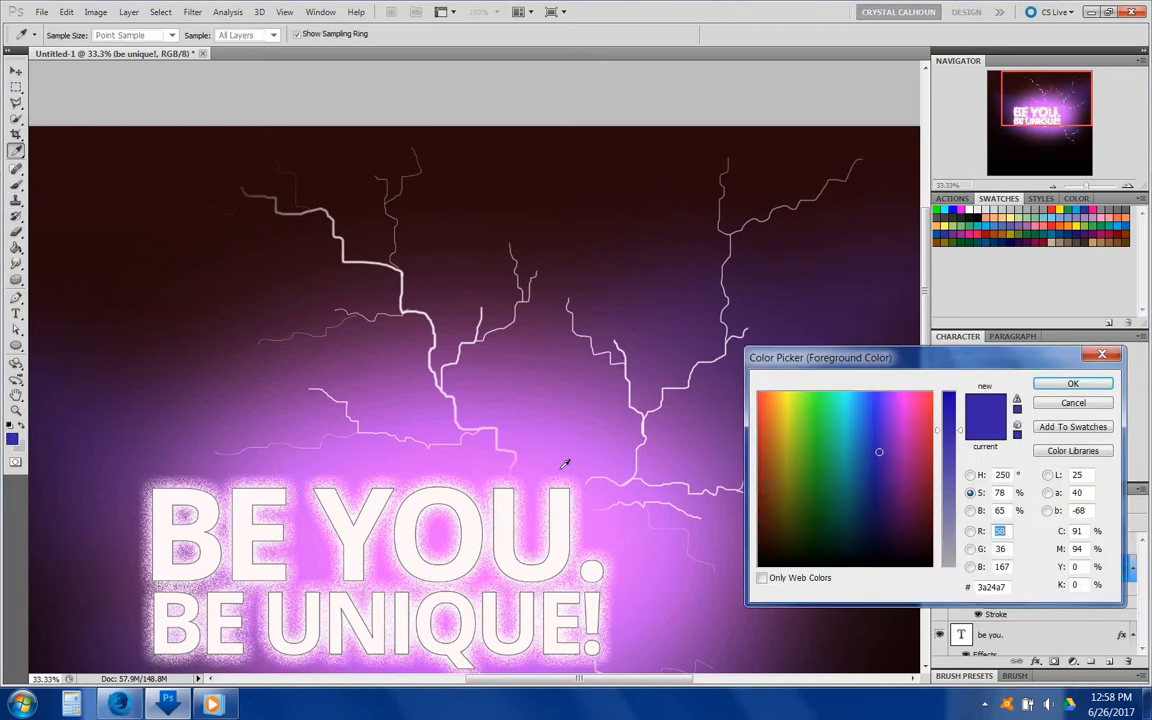
pyautogui.click(503, 420)
pyautogui.press('Return')
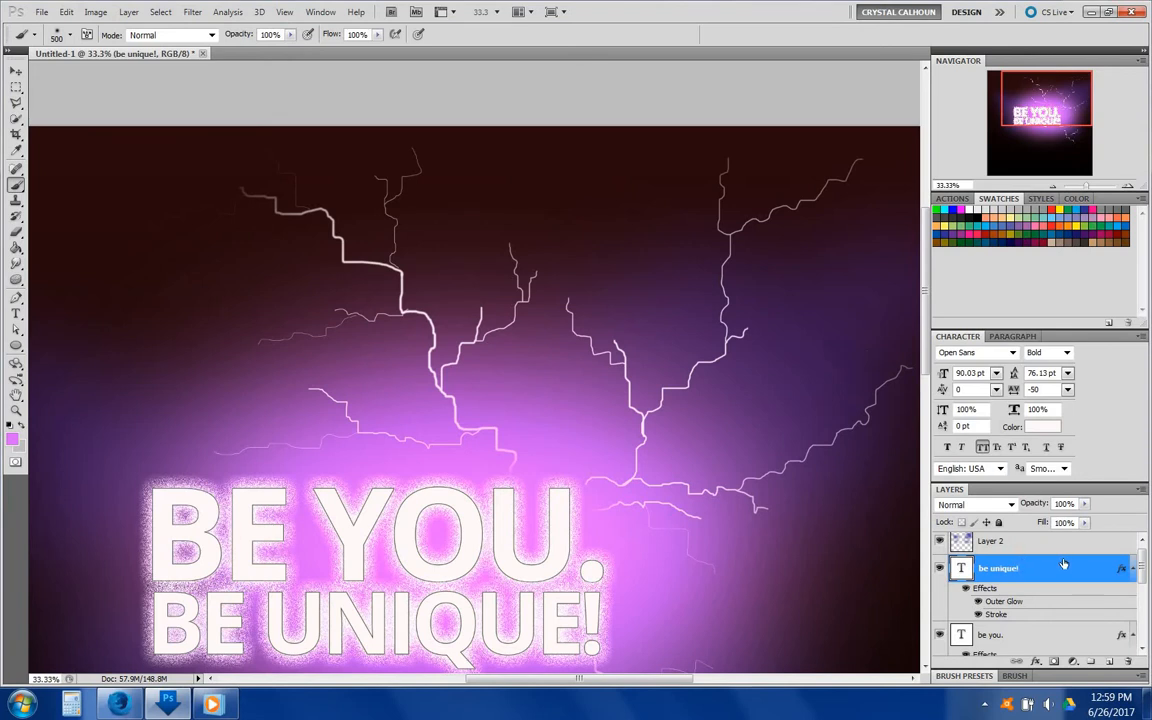
pyautogui.scroll(1, 1064, 564)
pyautogui.click(1091, 661)
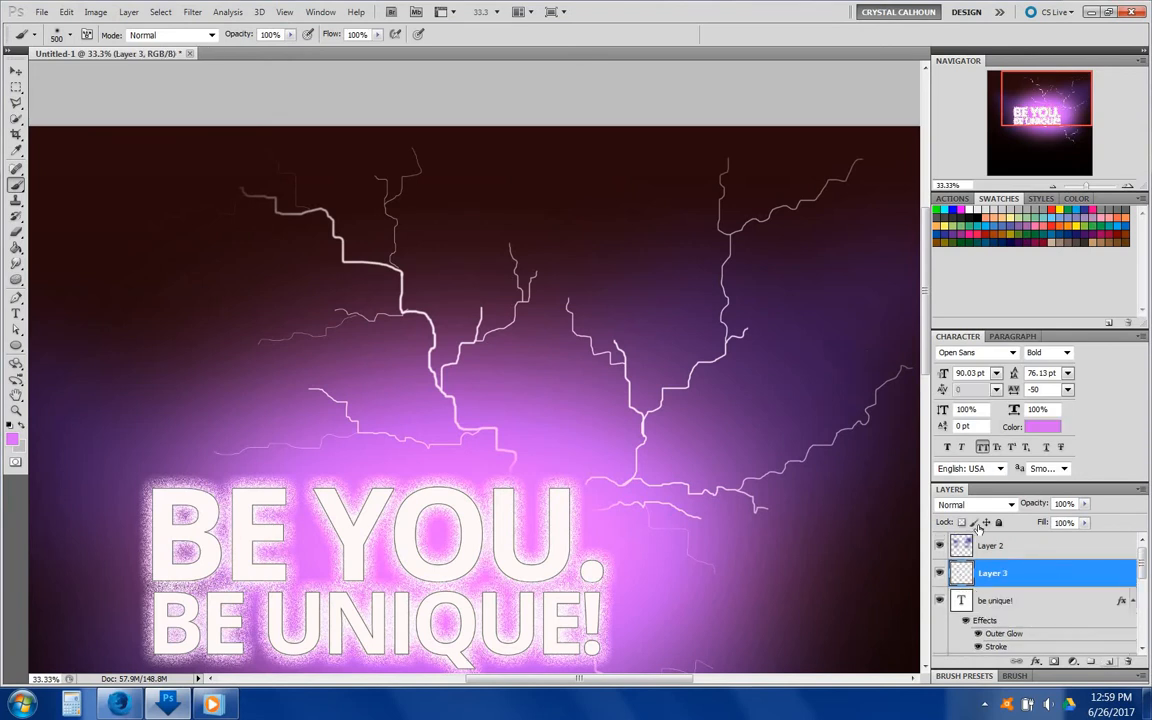
# - Paint pink-purple strokes with a soft 300 px brush along the lightning bases above, beside and below the text
pyautogui.click(1055, 187)
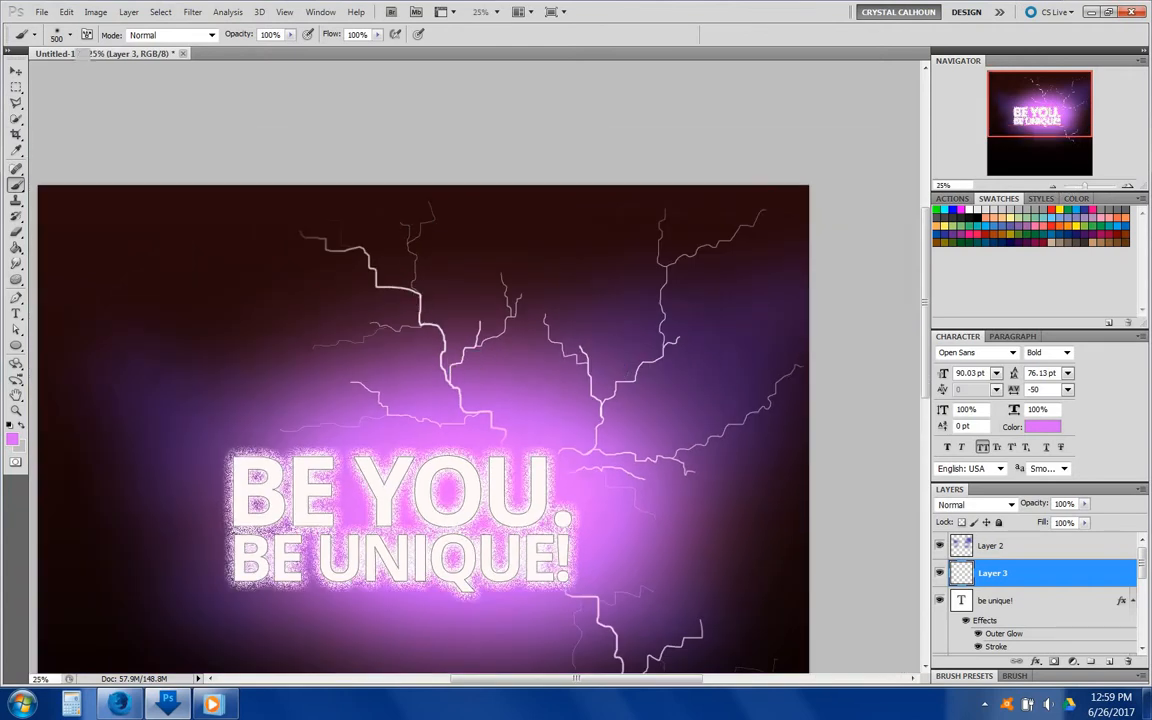
pyautogui.click(70, 35)
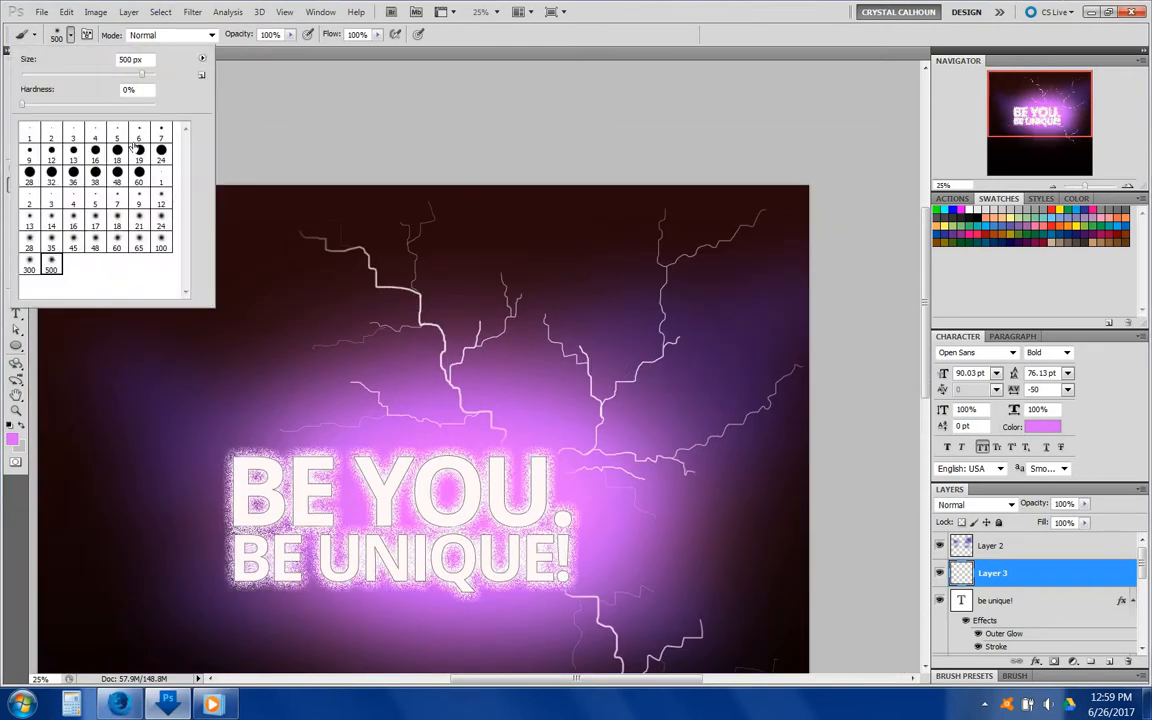
pyautogui.click(30, 265)
pyautogui.moveTo(613, 424)
pyautogui.mouseDown()
pyautogui.moveTo(638, 388)
pyautogui.moveTo(661, 380)
pyautogui.mouseUp()
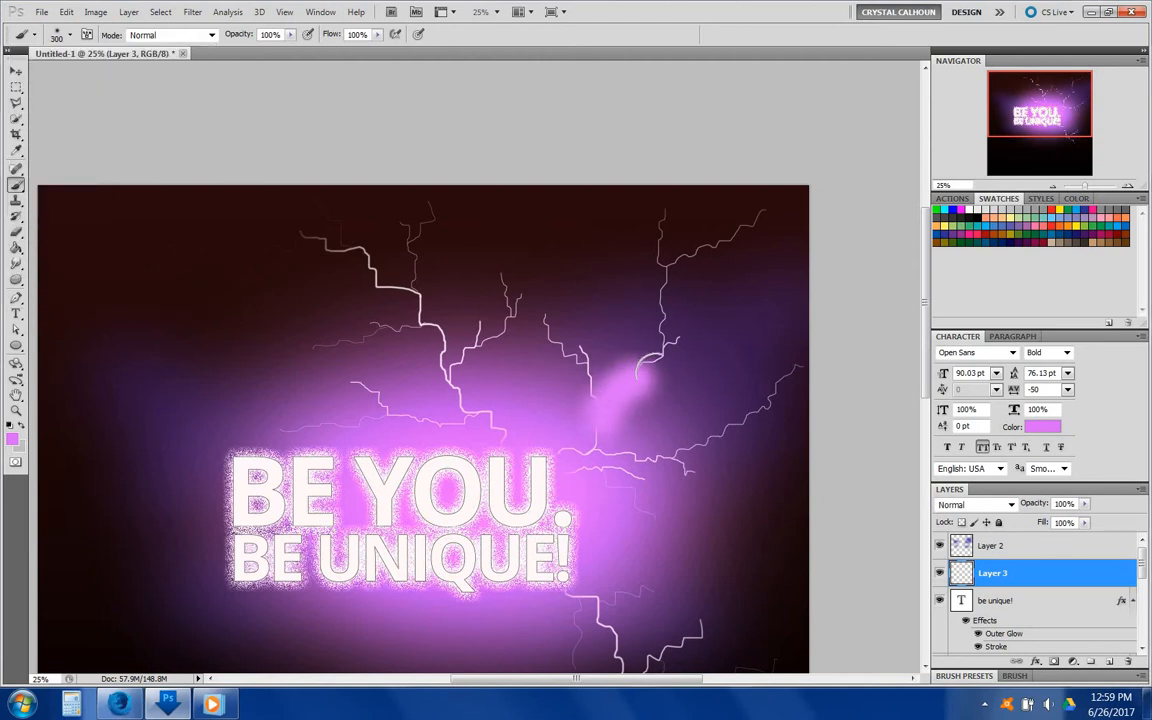
pyautogui.moveTo(646, 455); pyautogui.dragTo(692, 456)
pyautogui.moveTo(500, 425)
pyautogui.mouseDown()
pyautogui.moveTo(455, 398)
pyautogui.moveTo(420, 340)
pyautogui.mouseUp()
pyautogui.scroll(-2, 560, 520)
pyautogui.moveTo(573, 515); pyautogui.dragTo(617, 560)
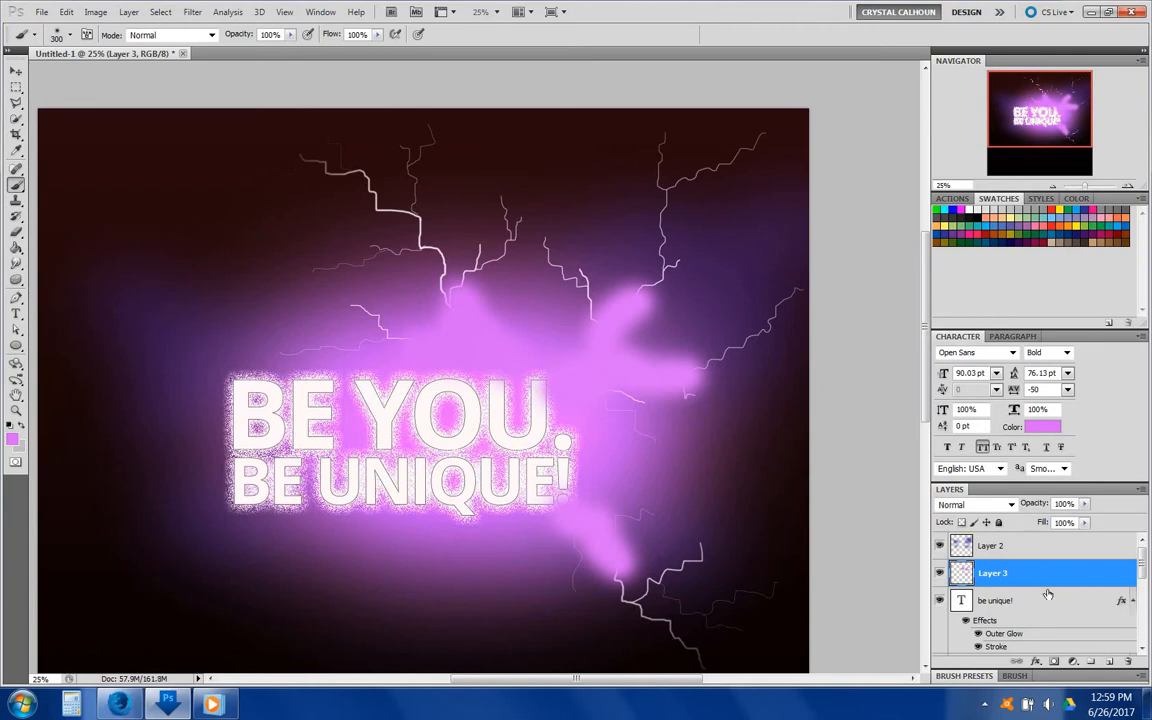
# - Move Layer 3 beneath the "be you." text layer, directly above Shape 1 copy
pyautogui.scroll(-1, 1045, 584)
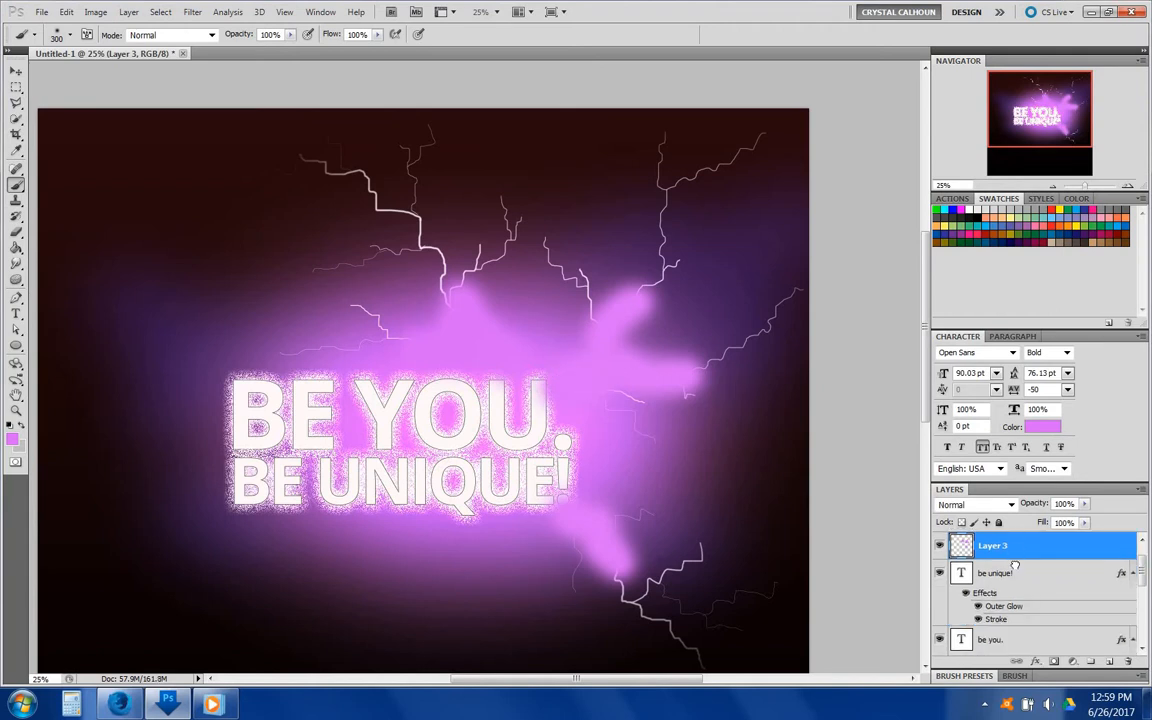
pyautogui.moveTo(1015, 551); pyautogui.dragTo(1010, 626)
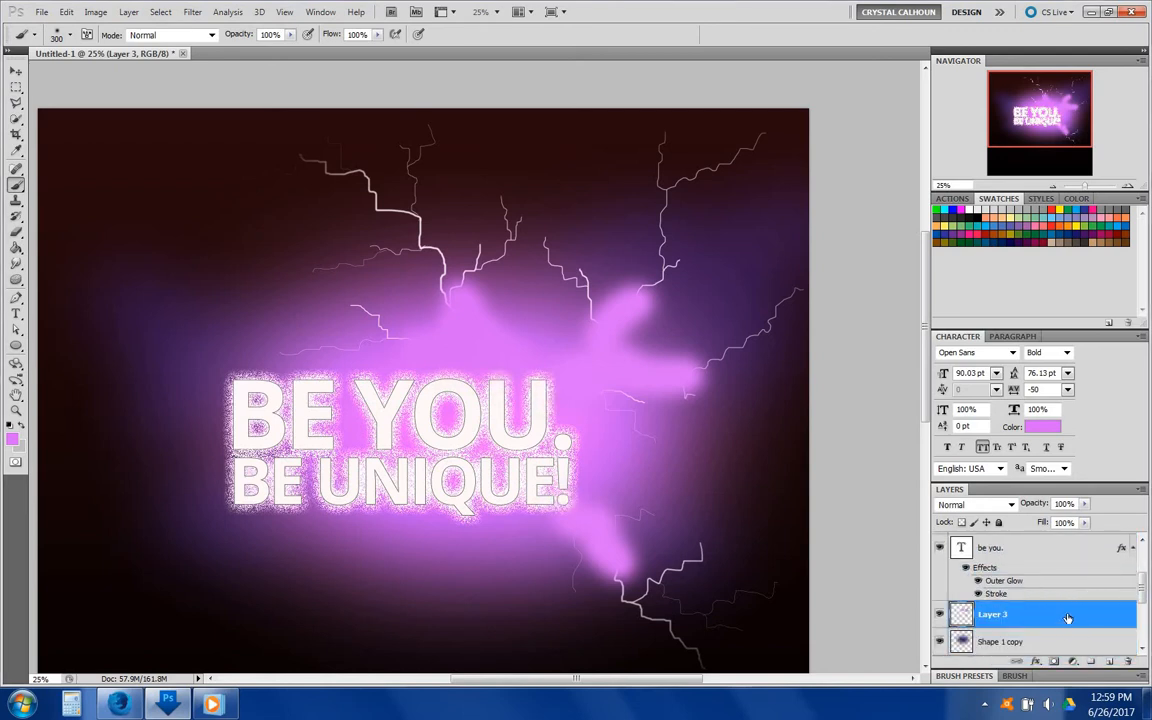
pyautogui.doubleClick(1065, 621)
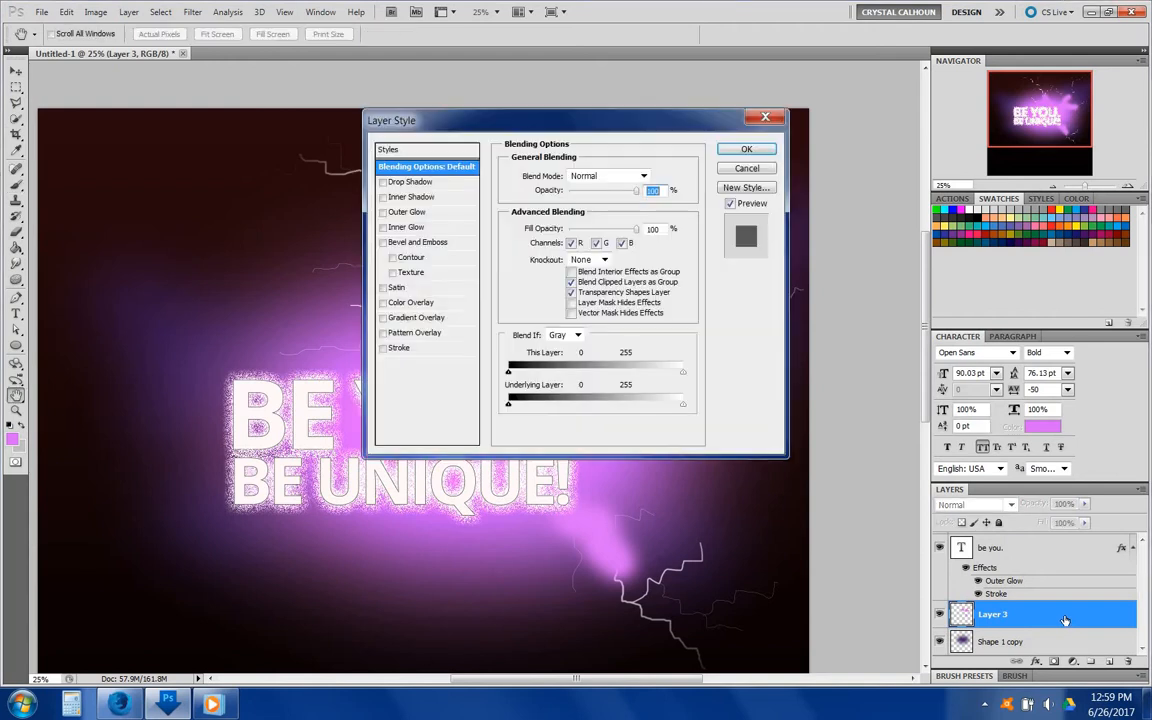
pyautogui.click(765, 170)
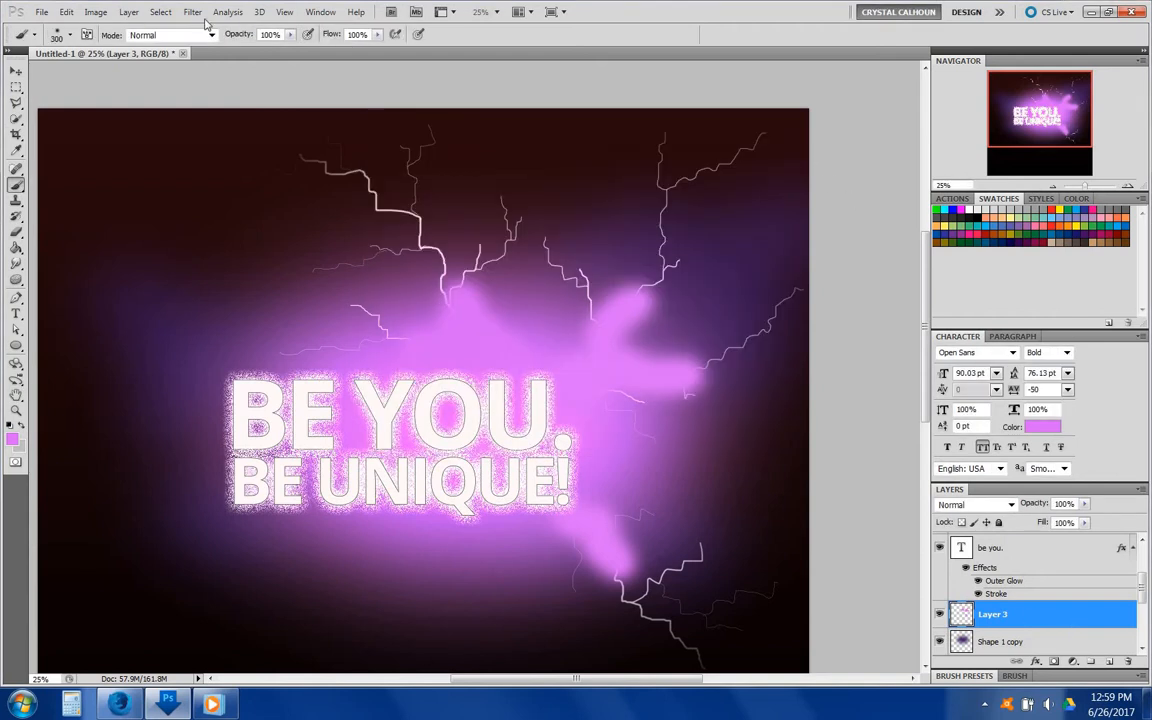
# - Soften the painted strokes on Layer 3 with a Gaussian Blur of about 59.9 pixels
pyautogui.click(192, 11)
pyautogui.moveTo(300, 168)
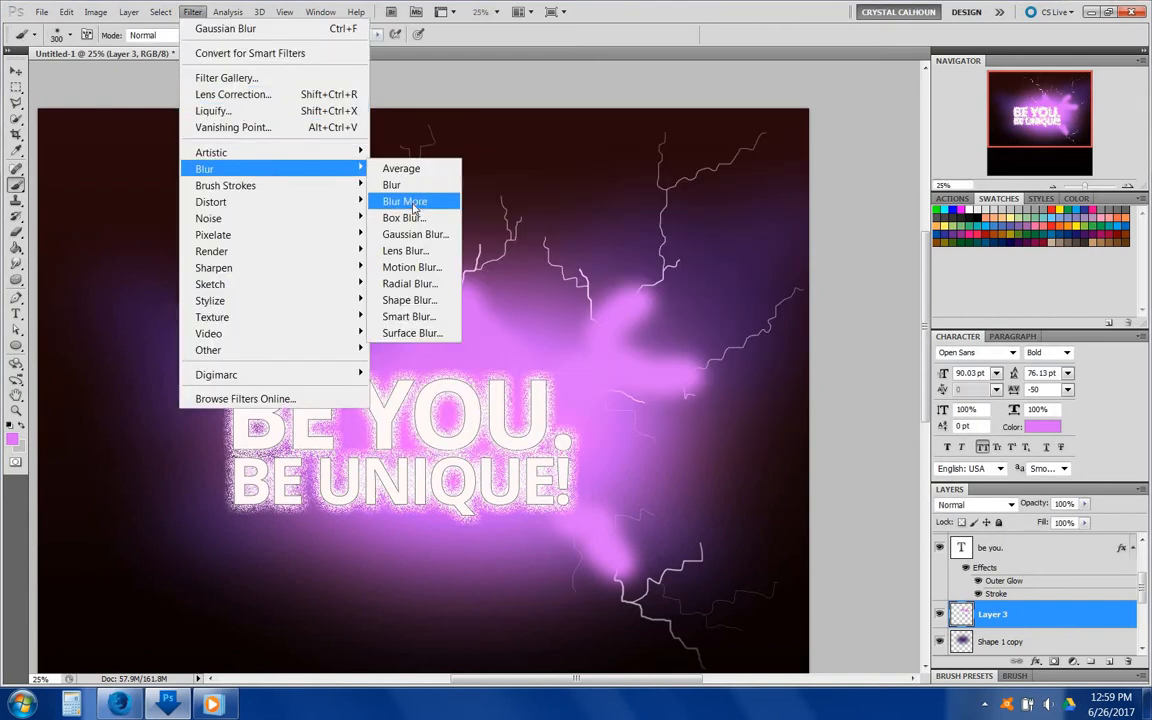
pyautogui.click(415, 235)
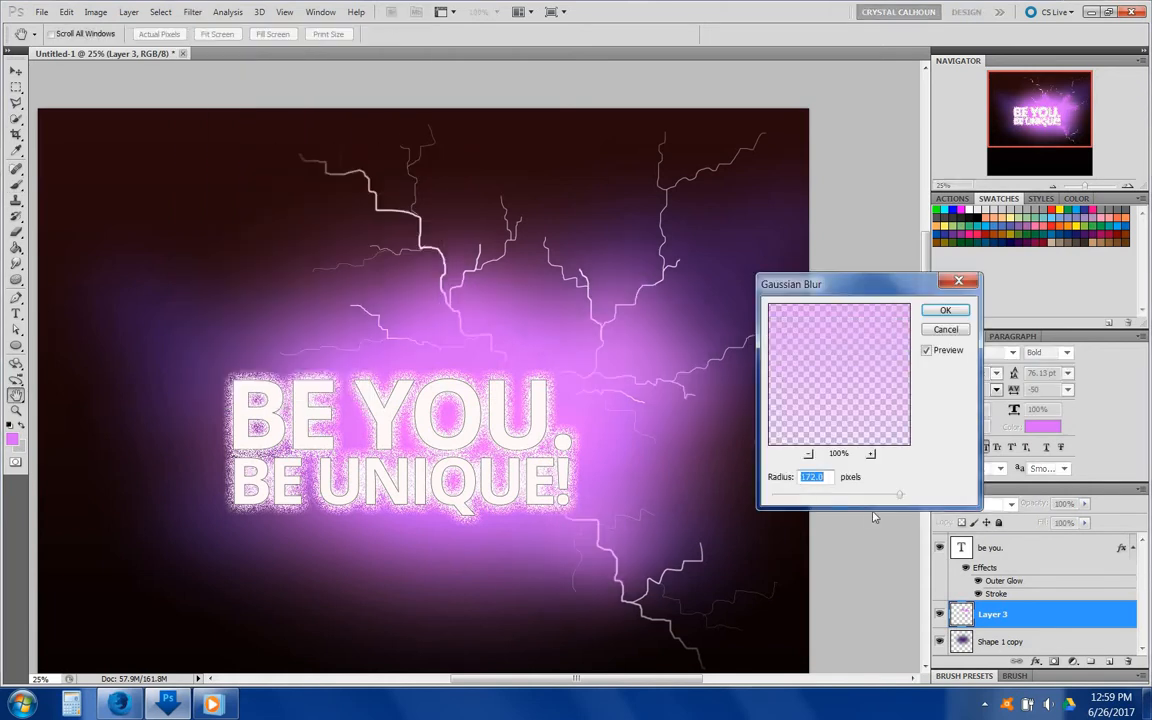
pyautogui.moveTo(897, 497); pyautogui.dragTo(864, 498)
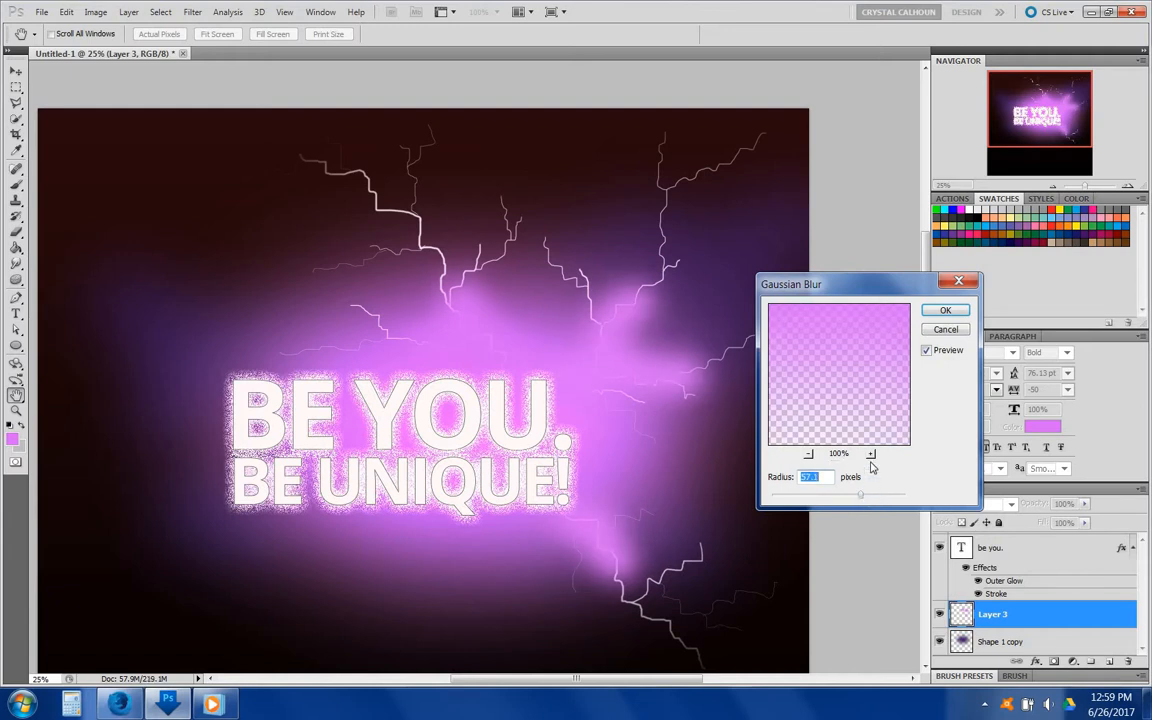
pyautogui.click(869, 498)
pyautogui.click(864, 497)
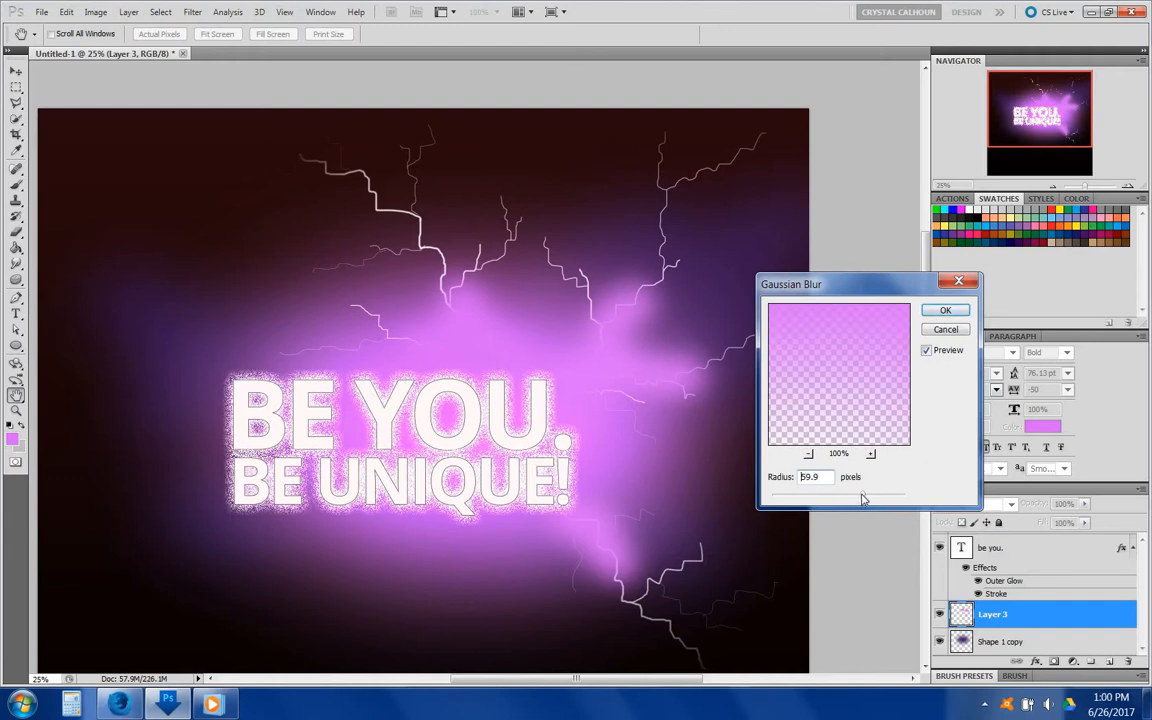
pyautogui.click(938, 313)
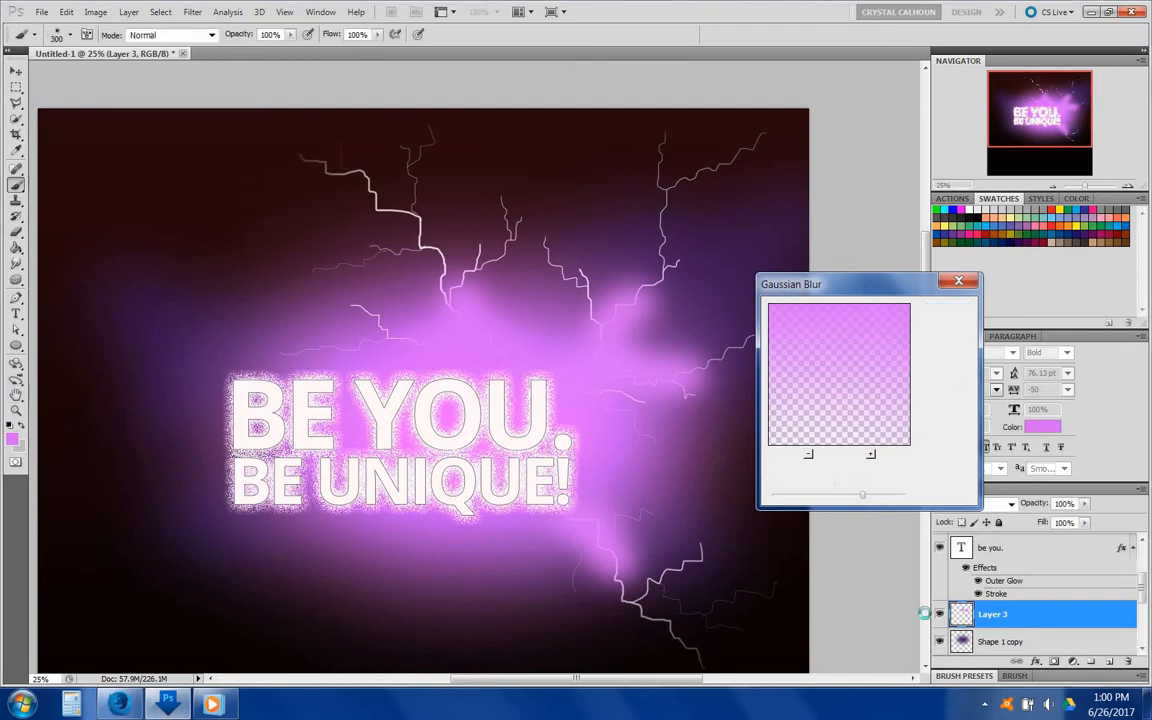
# - Add a Color Overlay in near-white f7f7f7 to the blurred strokes on Layer 3 and apply the layer style
pyautogui.doubleClick(1063, 621)
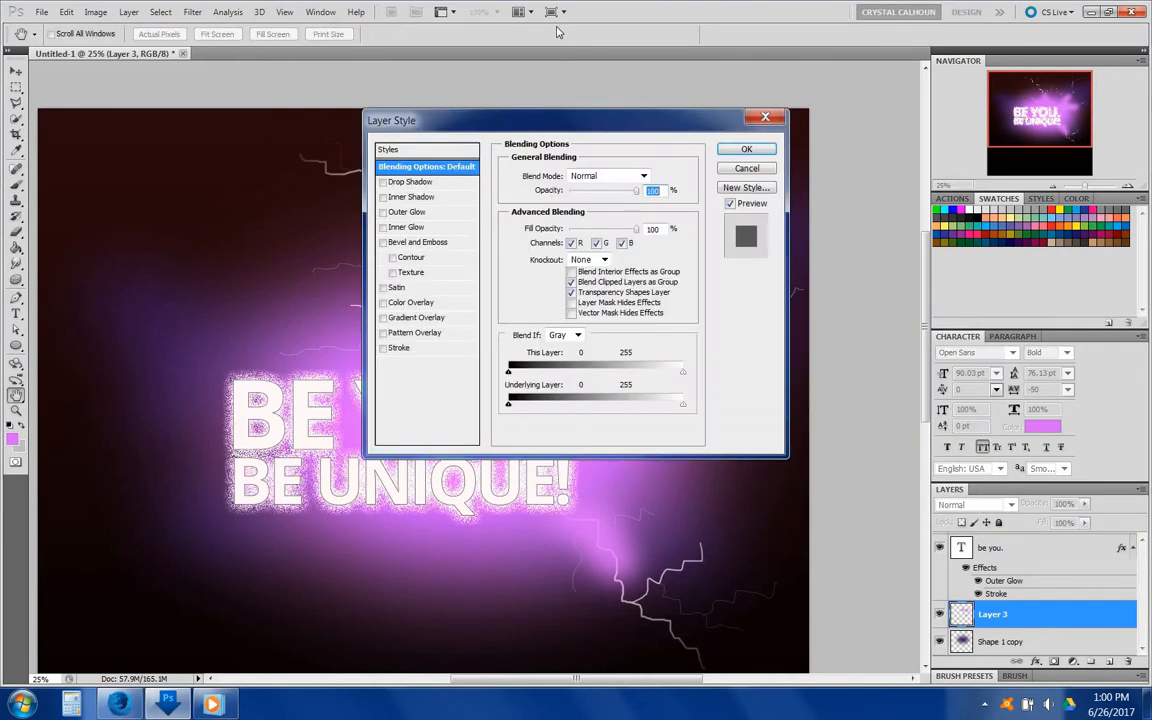
pyautogui.moveTo(463, 117); pyautogui.dragTo(228, 80)
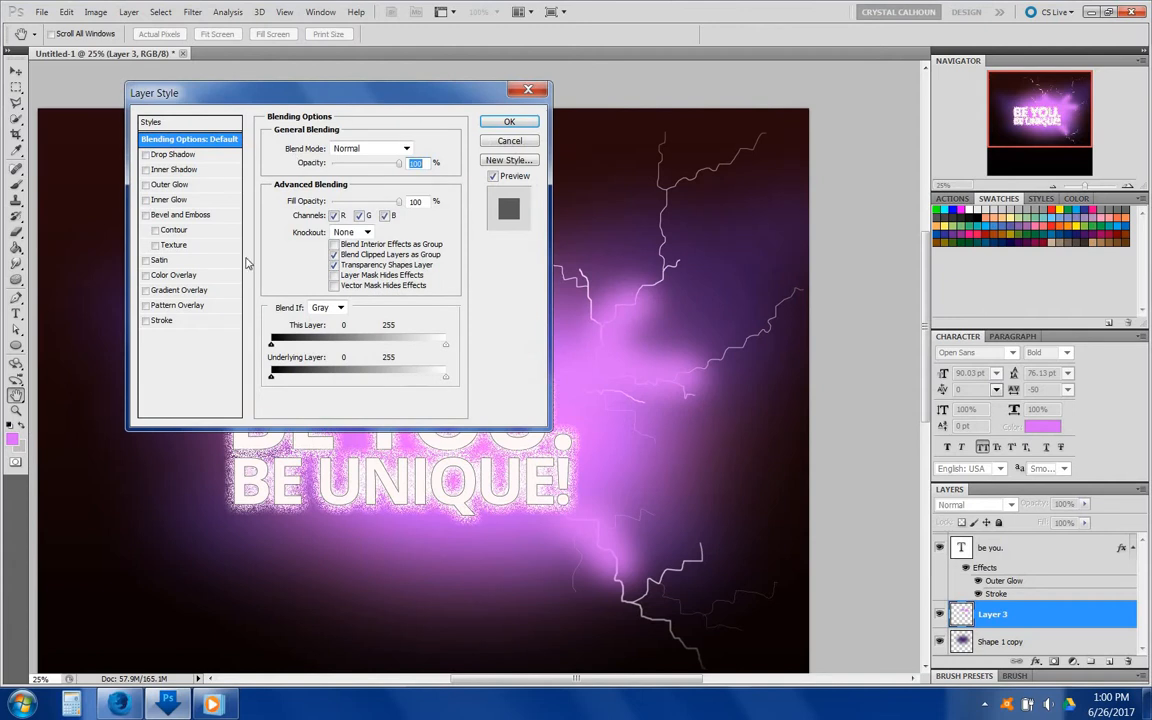
pyautogui.click(146, 275)
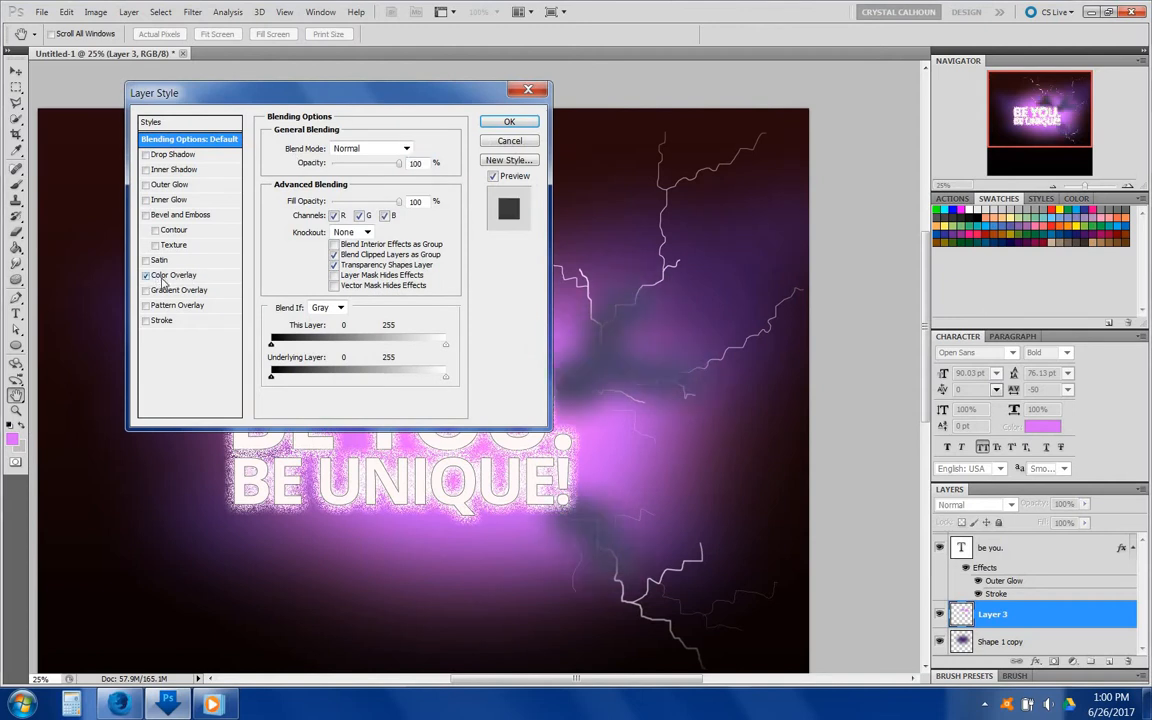
pyautogui.click(168, 275)
pyautogui.click(411, 148)
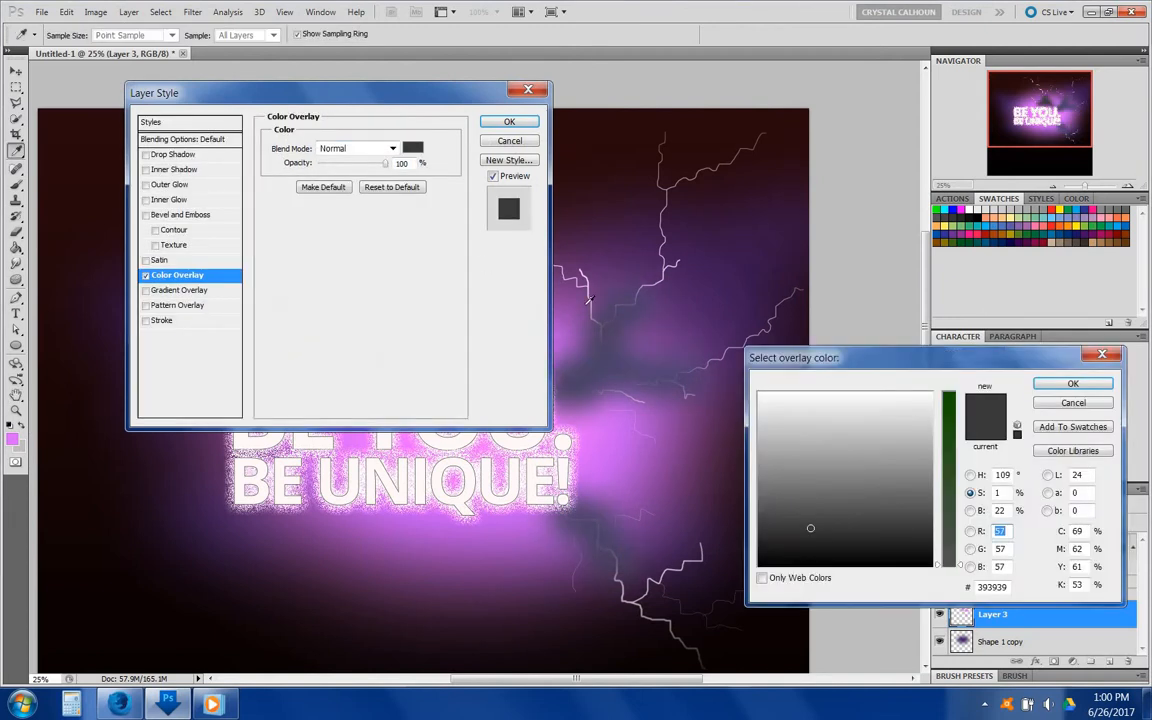
pyautogui.click(596, 433)
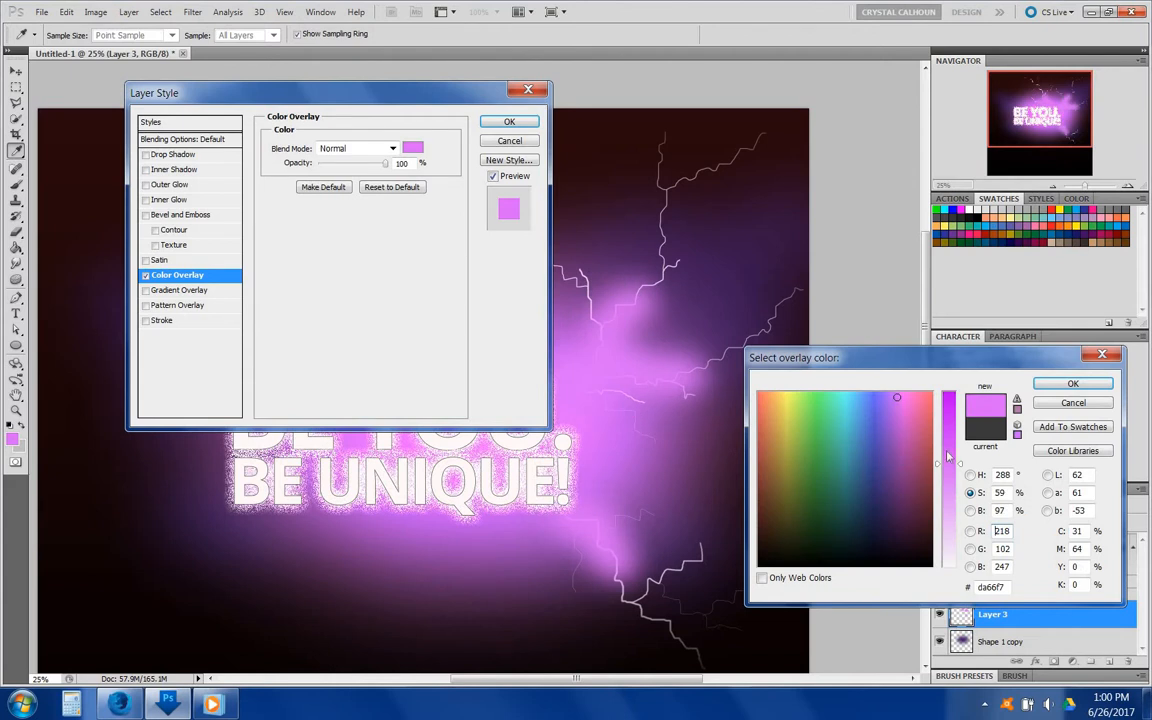
pyautogui.moveTo(948, 456); pyautogui.dragTo(948, 572)
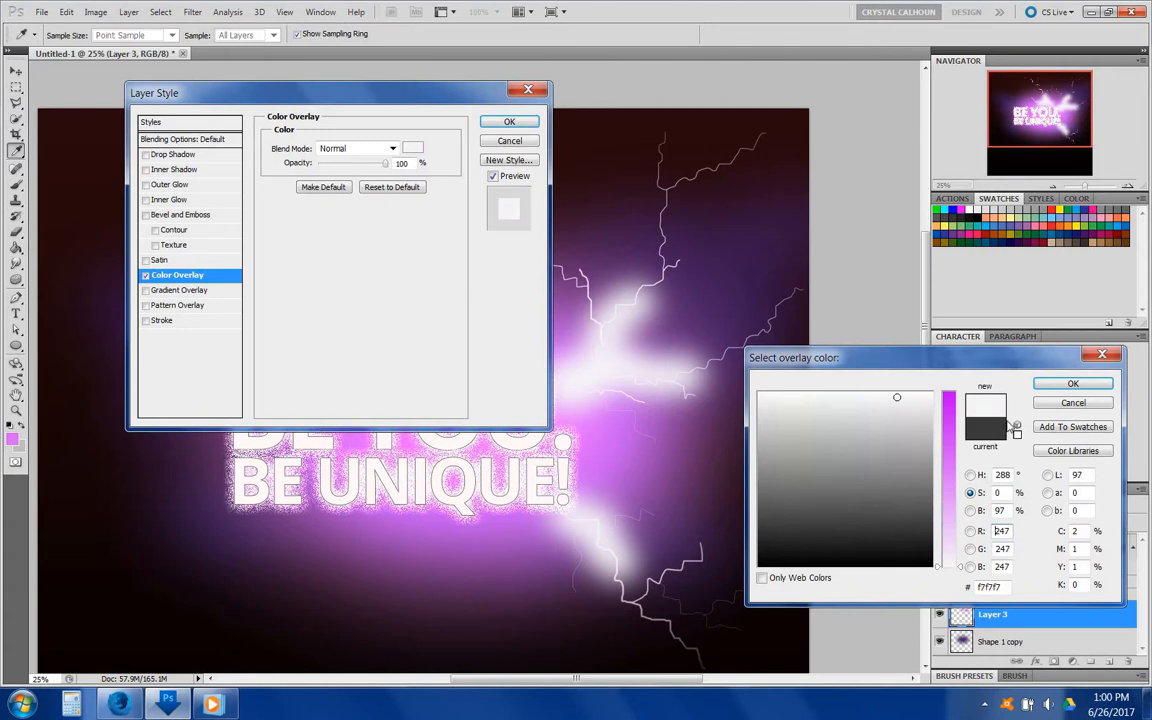
pyautogui.click(1071, 384)
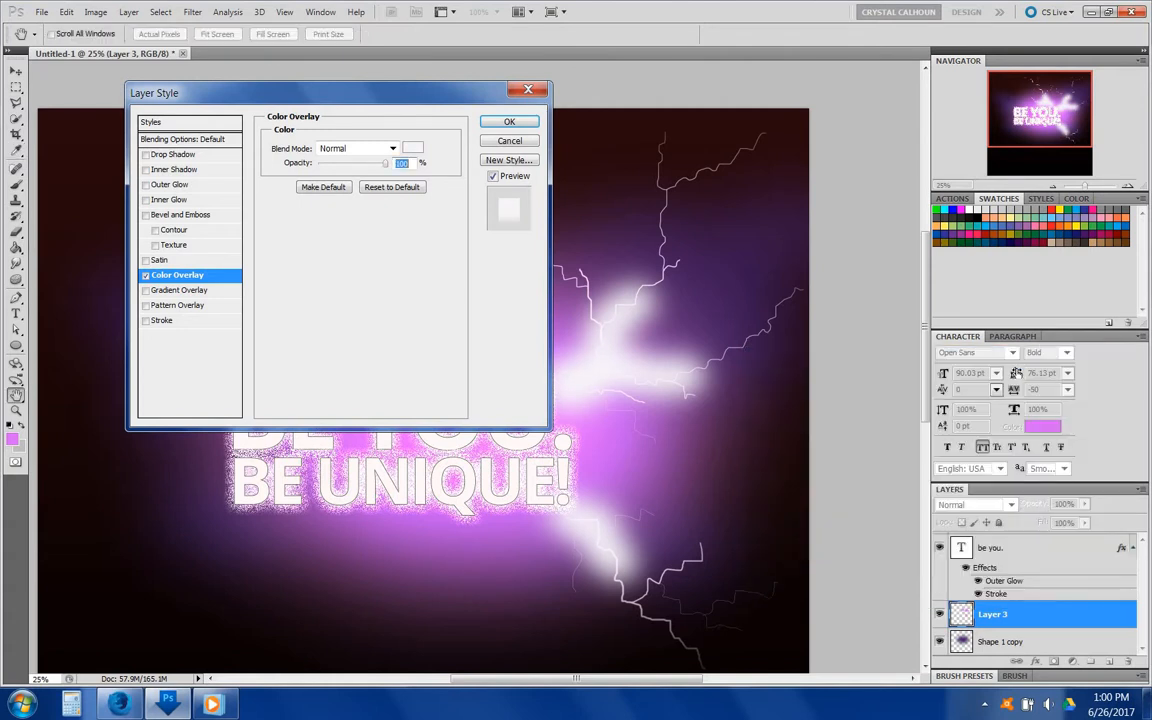
pyautogui.moveTo(376, 92); pyautogui.dragTo(258, 122)
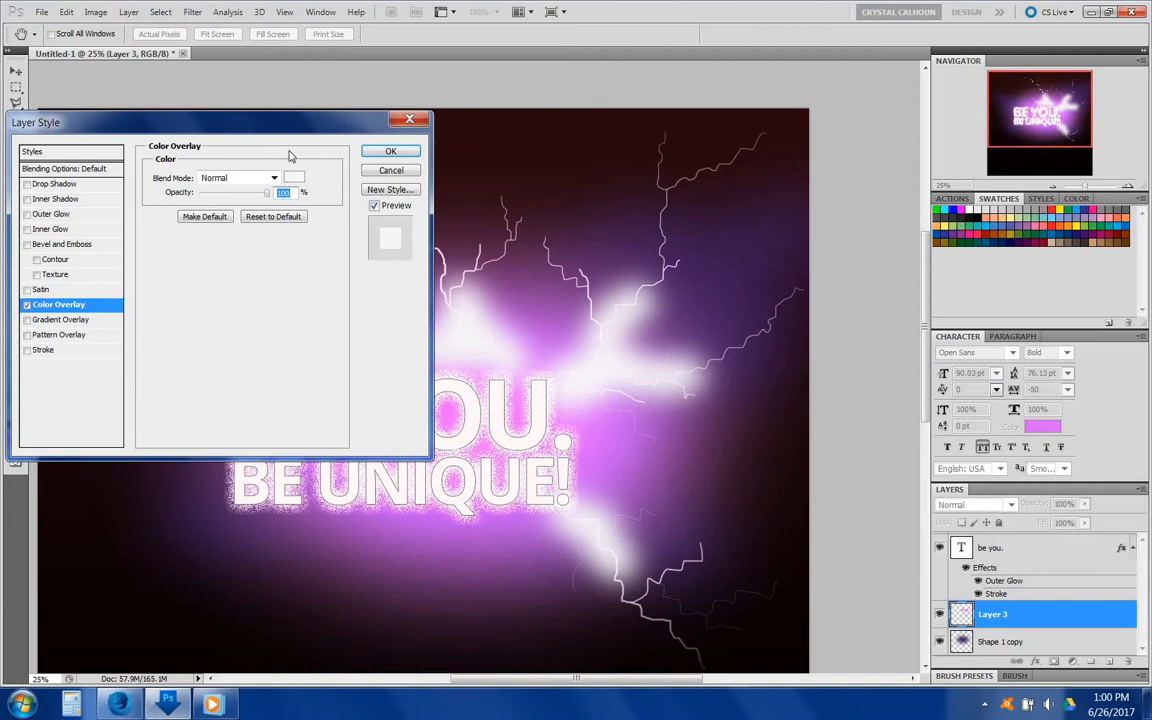
pyautogui.moveTo(268, 197)
pyautogui.mouseDown()
pyautogui.moveTo(250, 195)
pyautogui.moveTo(262, 201)
pyautogui.mouseUp()
pyautogui.click(391, 151)
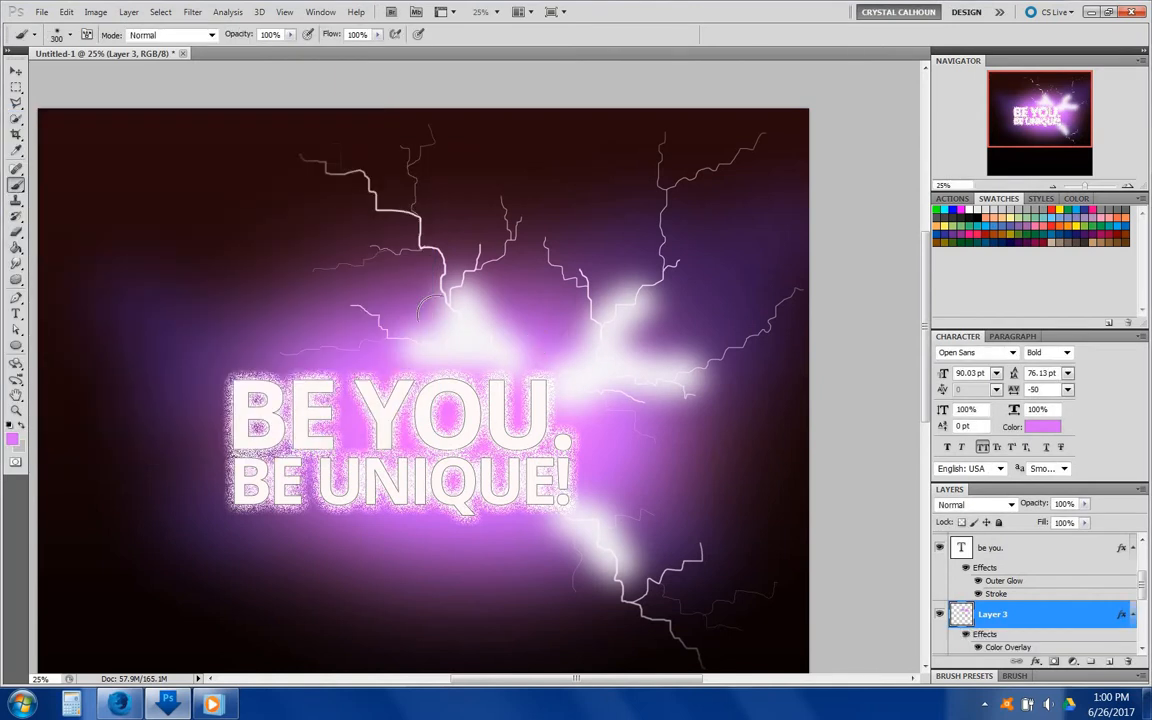
# - Add a soft 500 px brush spot to Layer 3 just below the "UNIQUE!" text
pyautogui.click(70, 35)
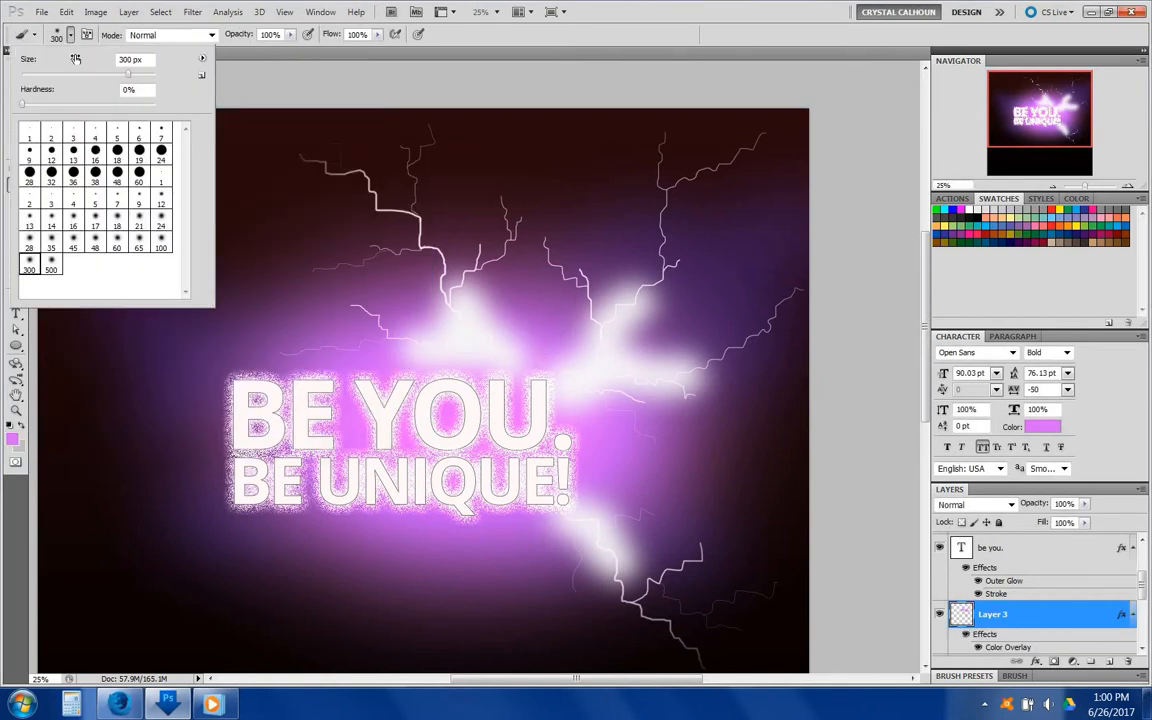
pyautogui.click(51, 264)
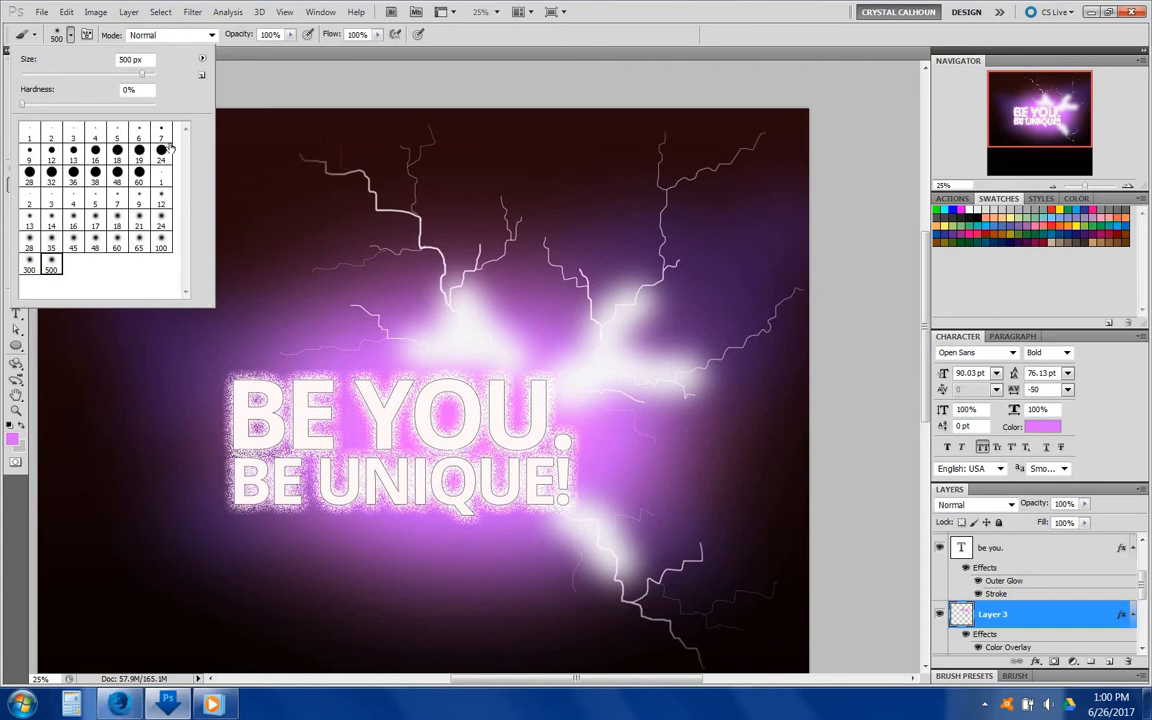
pyautogui.click(481, 510)
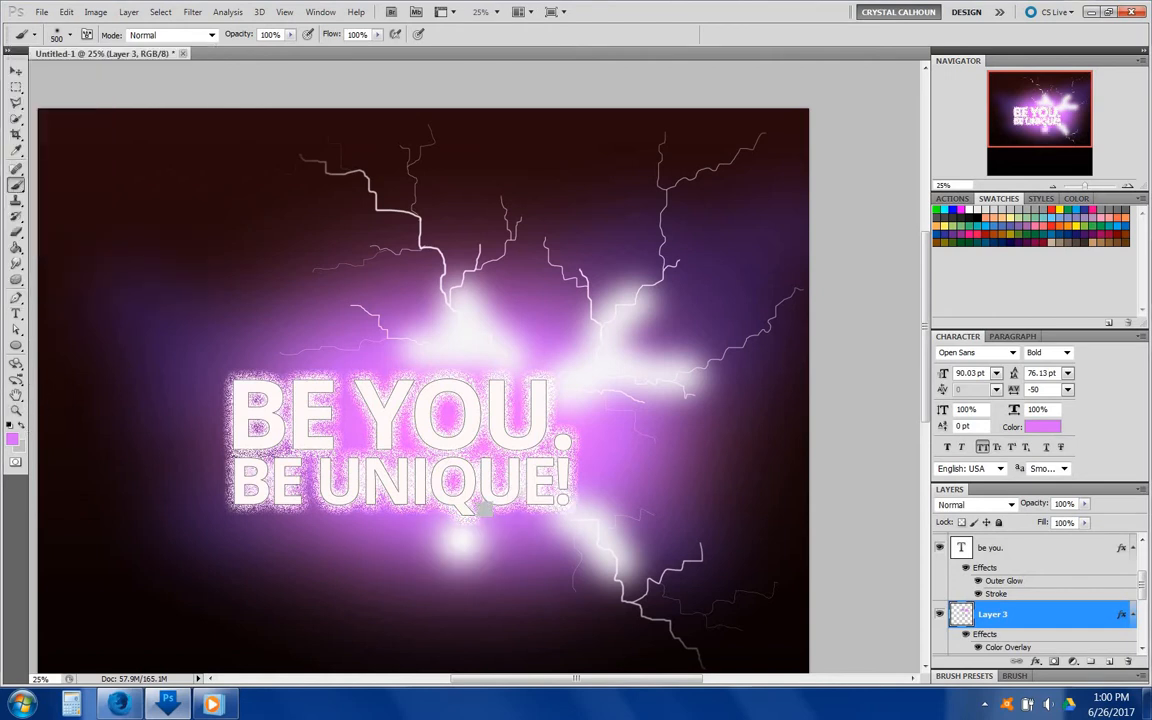
# - Fade the glows on Layer 3 with a 1714 px Eraser at 91% over the text, and set the layer's opacity to 90%
pyautogui.click(16, 232)
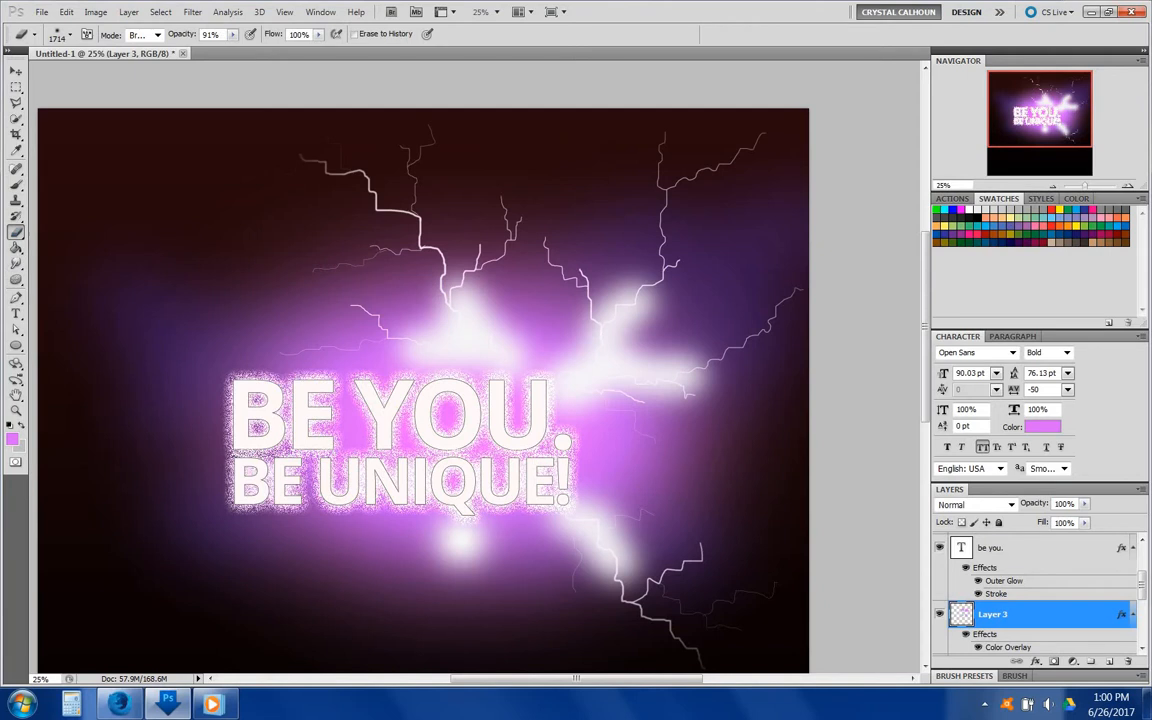
pyautogui.click(455, 458)
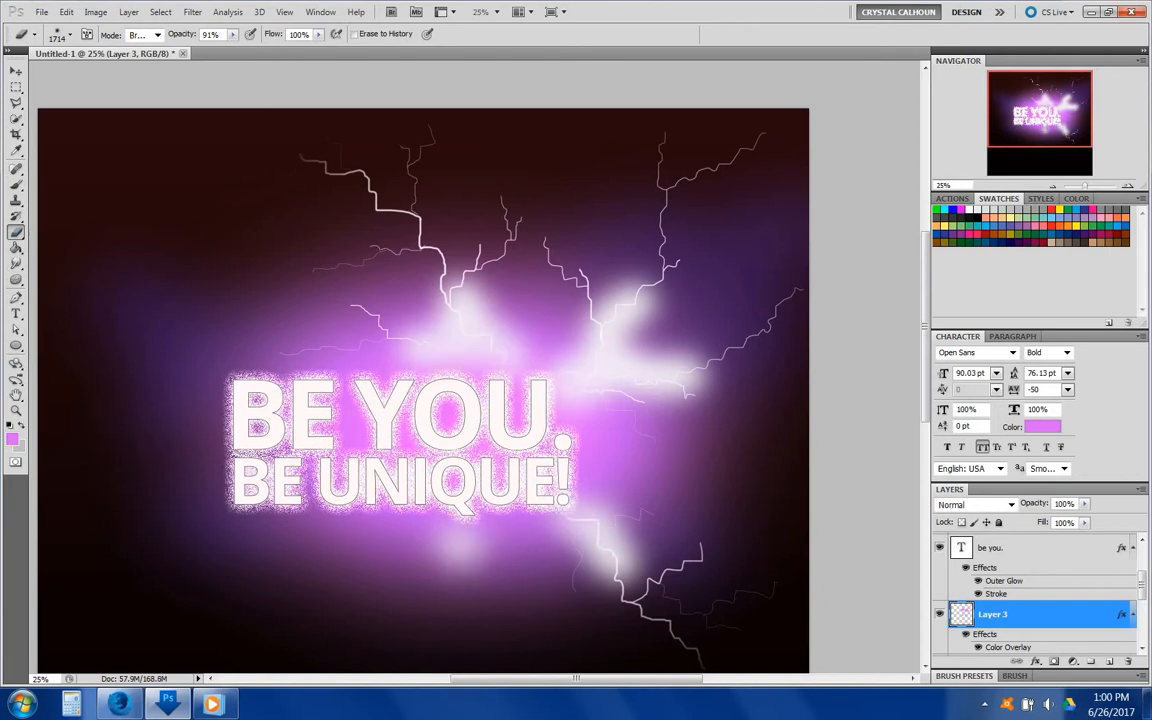
pyautogui.click(1084, 503)
pyautogui.moveTo(1086, 522); pyautogui.dragTo(1079, 524)
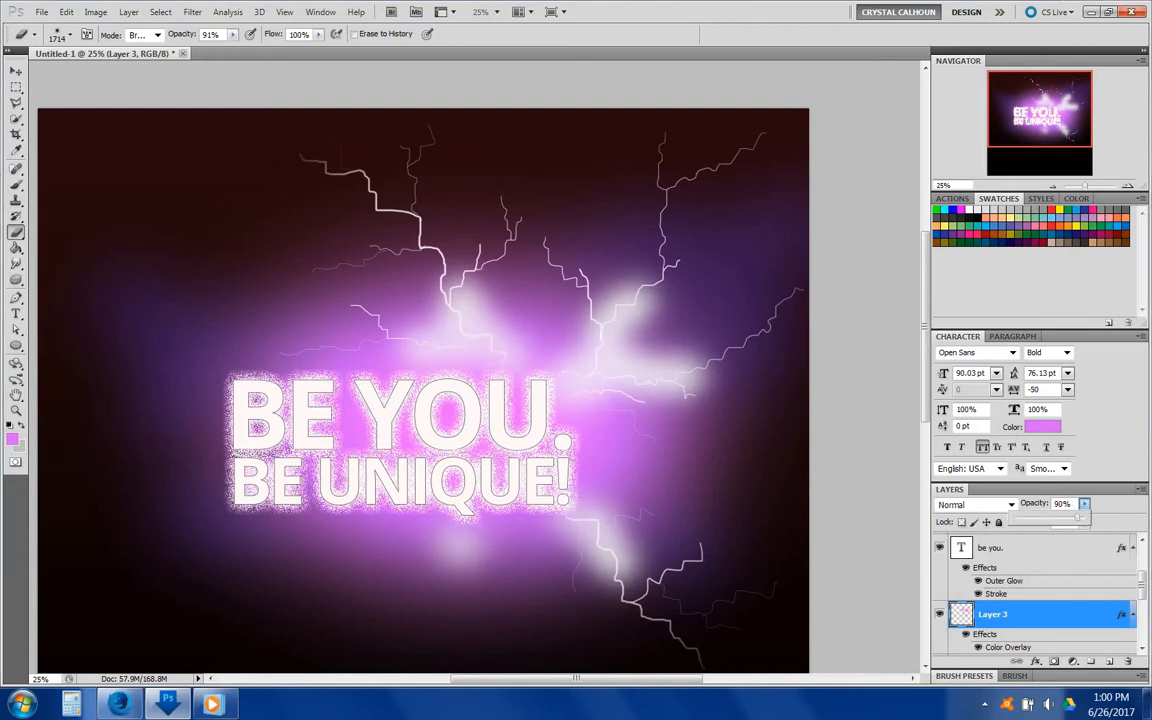
# - Create a new layer directly above Layer 3 and set the brush's foreground colour to white
pyautogui.click(1110, 662)
pyautogui.click(1110, 661)
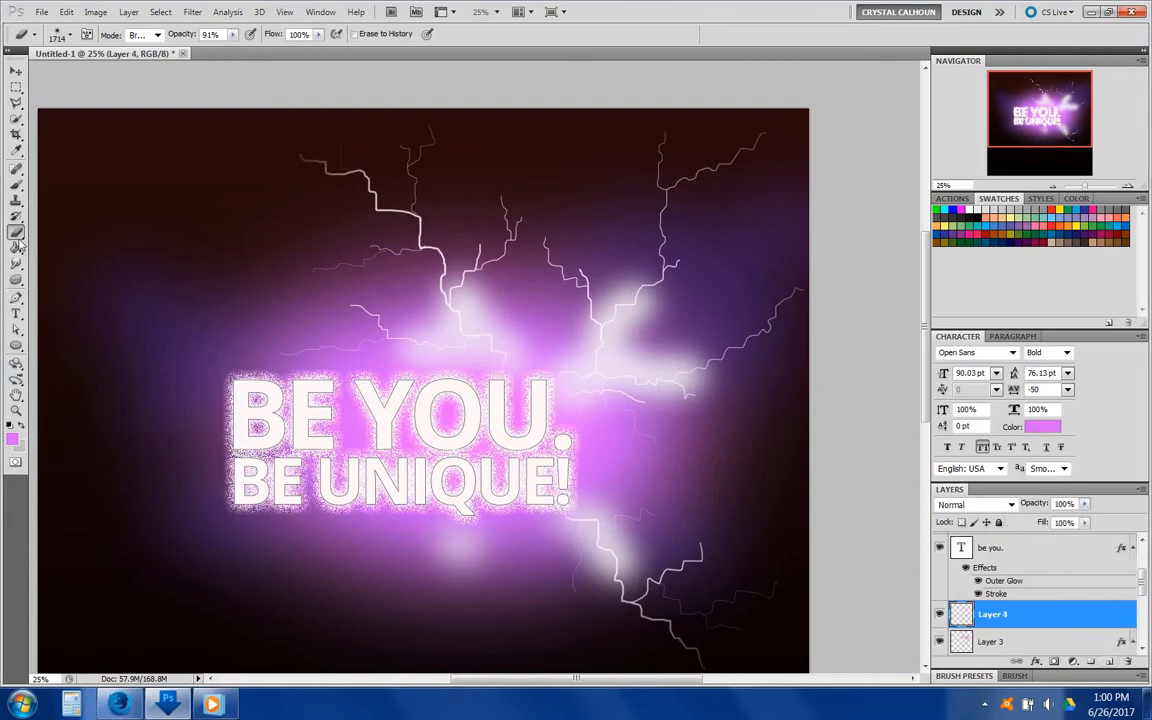
pyautogui.click(16, 184)
pyautogui.click(12, 438)
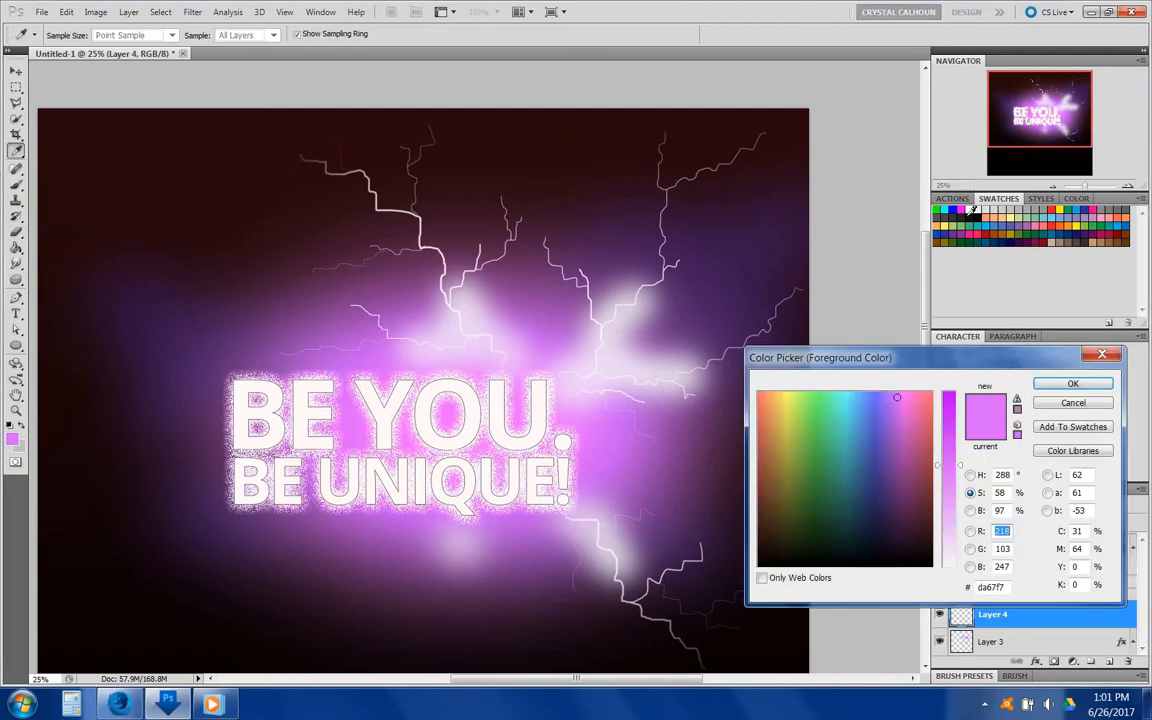
pyautogui.click(977, 207)
pyautogui.click(1073, 383)
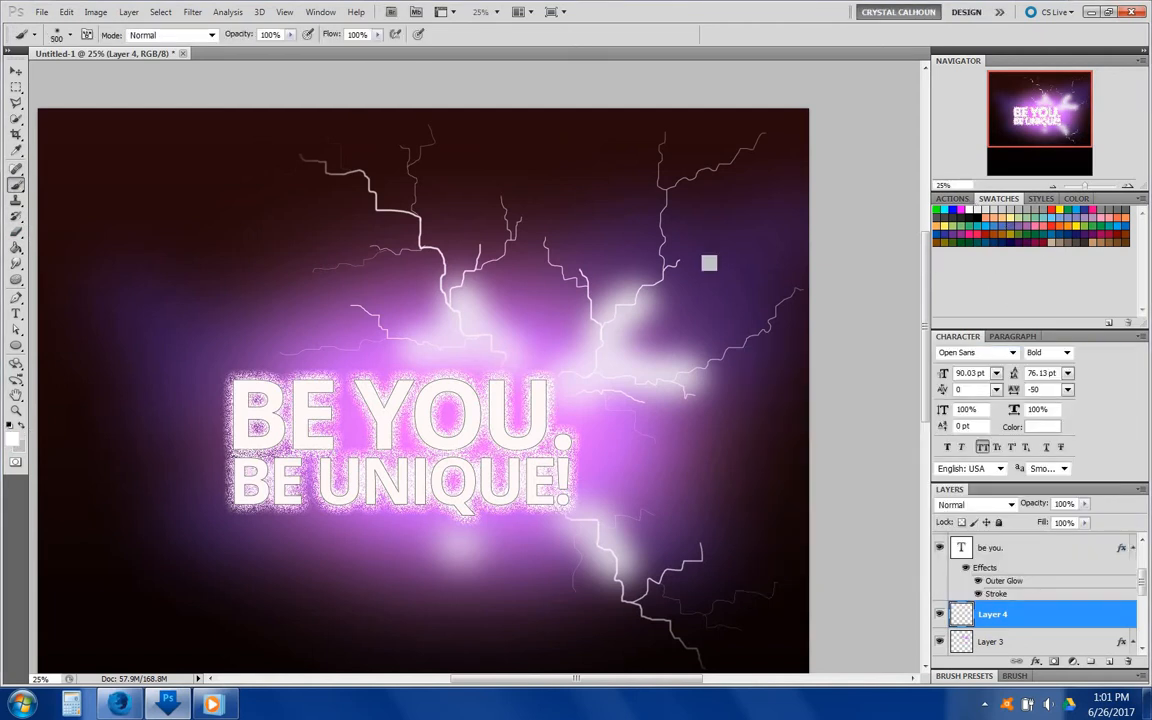
# - Trace the base of the bolt above "YOU" in white on Layer 4 with soft 7 px and 21 px brushes
pyautogui.click(69, 35)
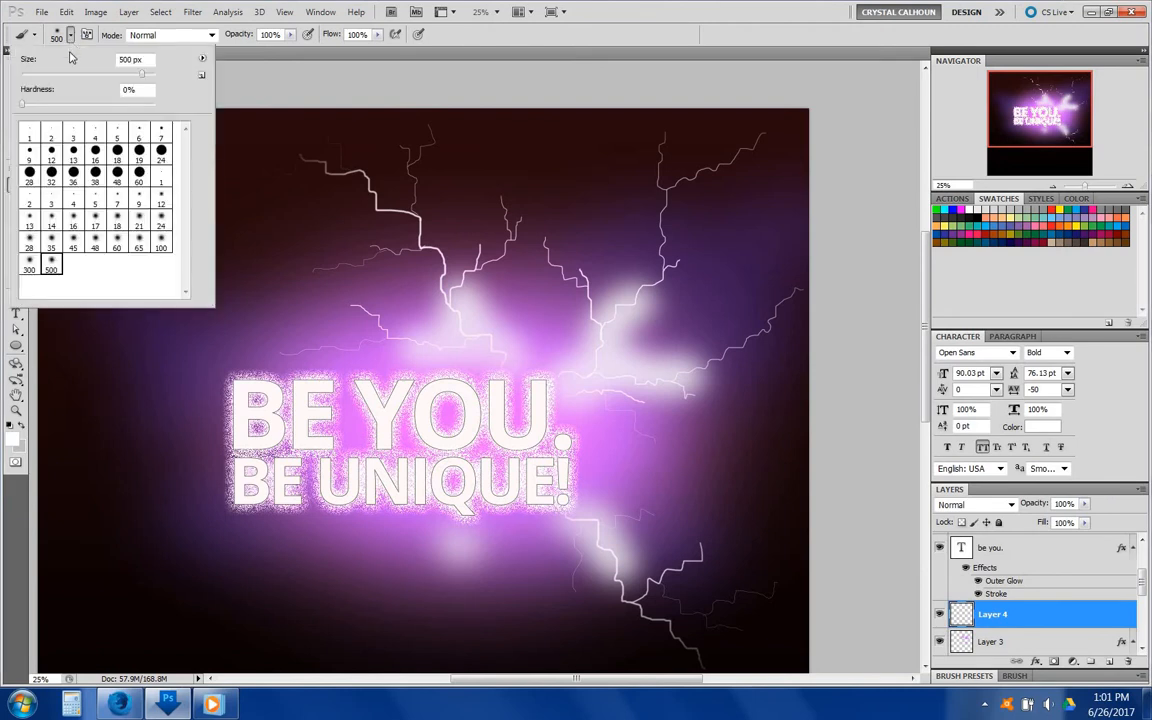
pyautogui.click(116, 195)
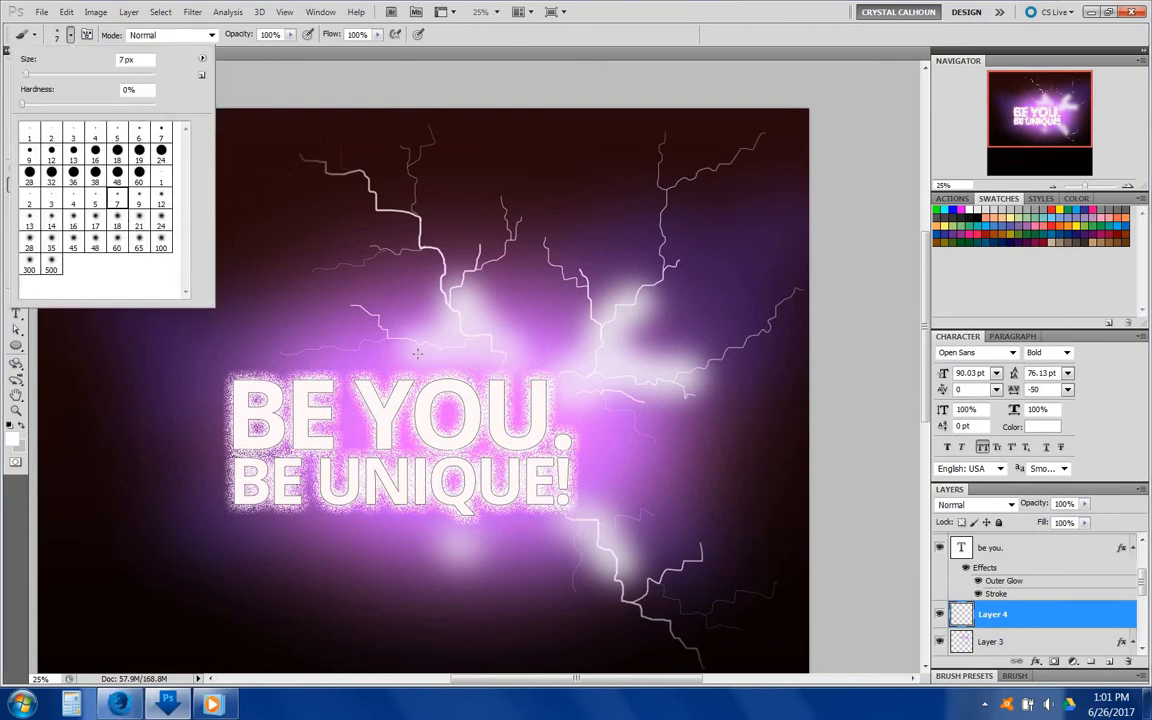
pyautogui.click(470, 334)
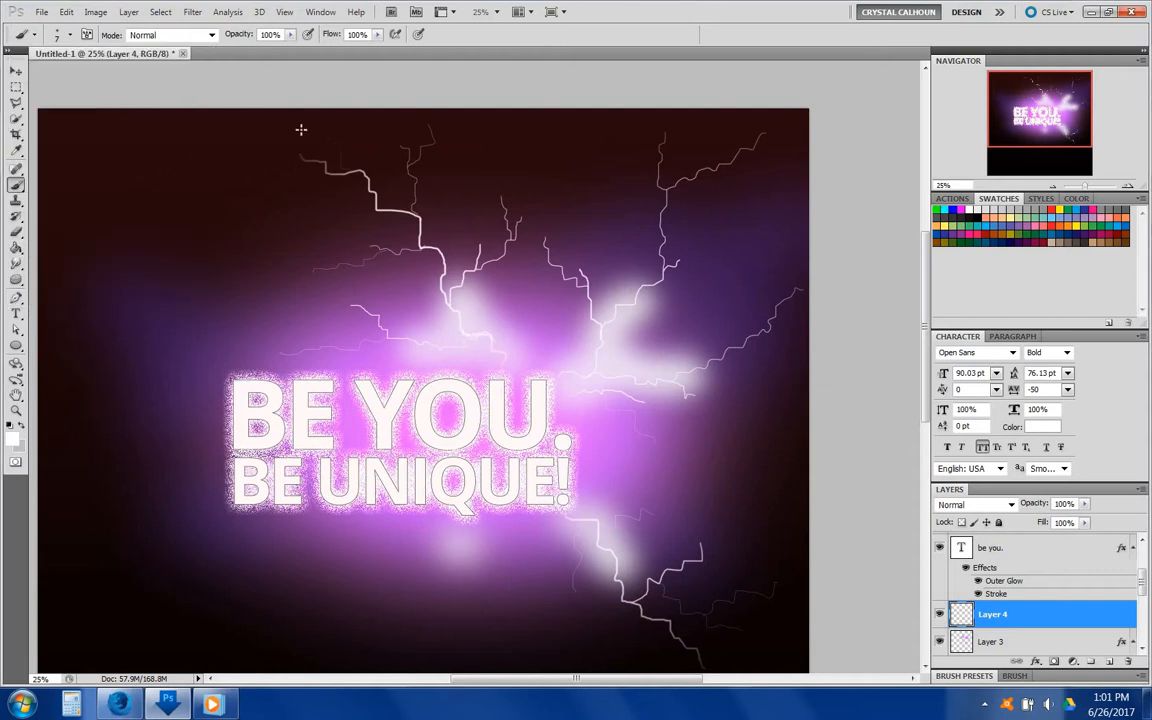
pyautogui.click(69, 35)
pyautogui.click(140, 220)
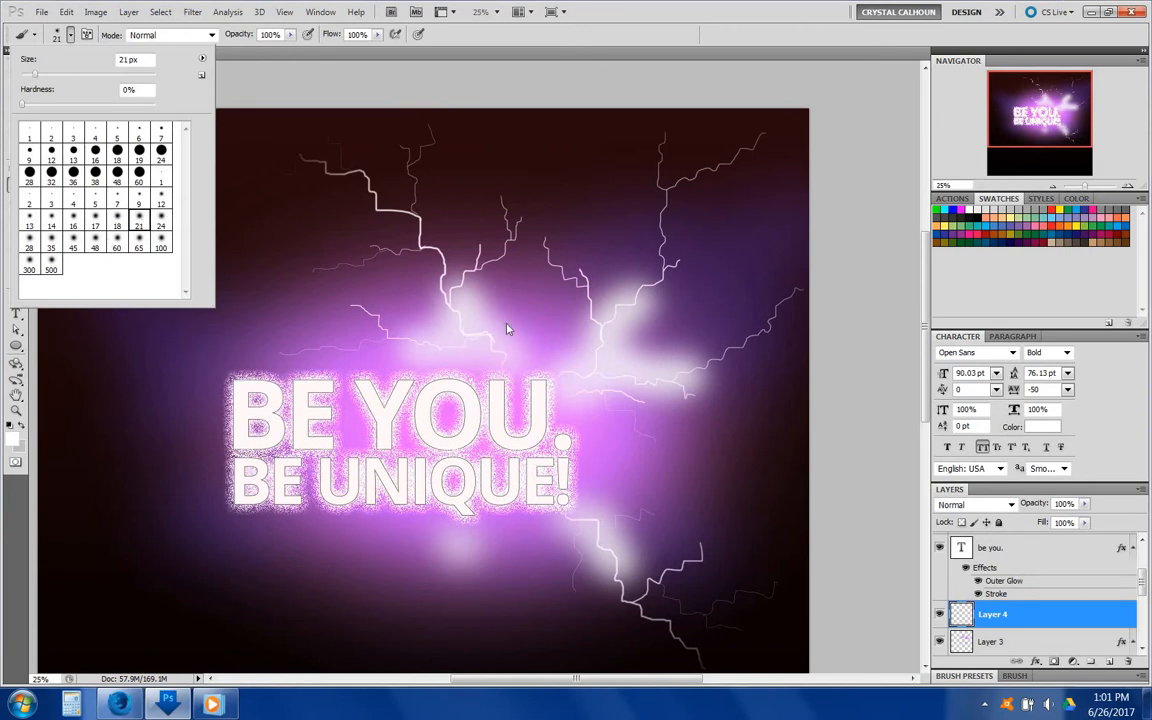
pyautogui.click(471, 337)
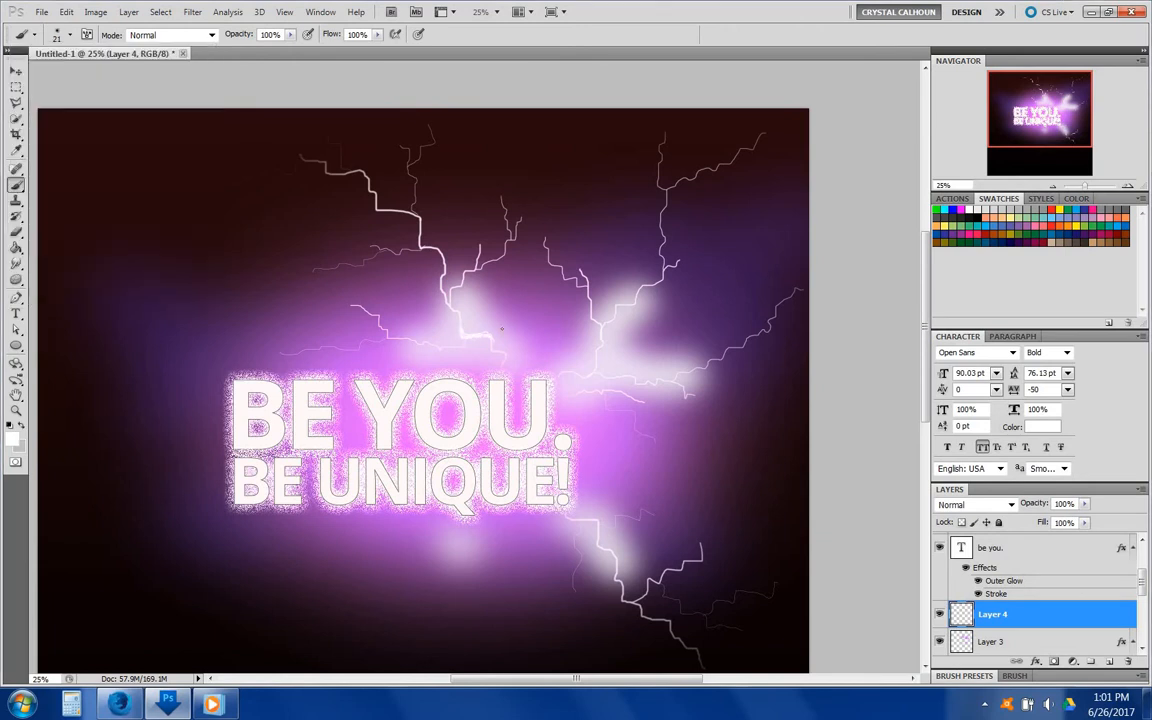
# - Thicken the lightning bases above and beside the text with white strokes from a soft 35 px brush
pyautogui.click(62, 36)
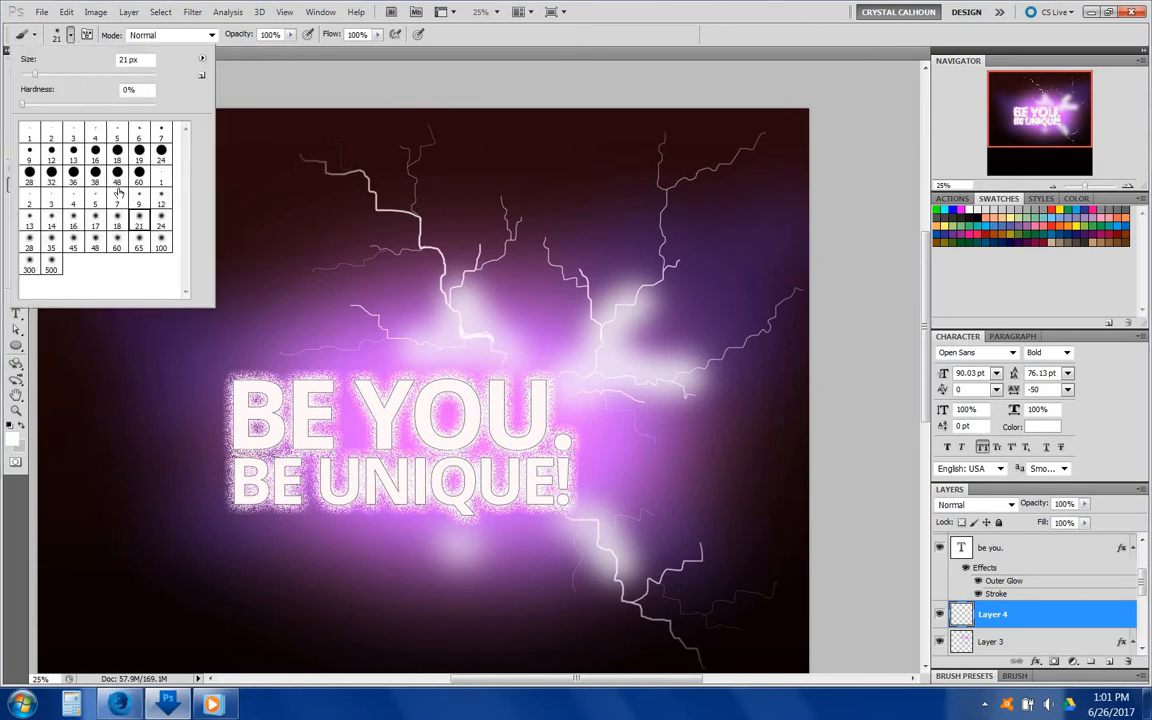
pyautogui.click(51, 240)
pyautogui.click(481, 337)
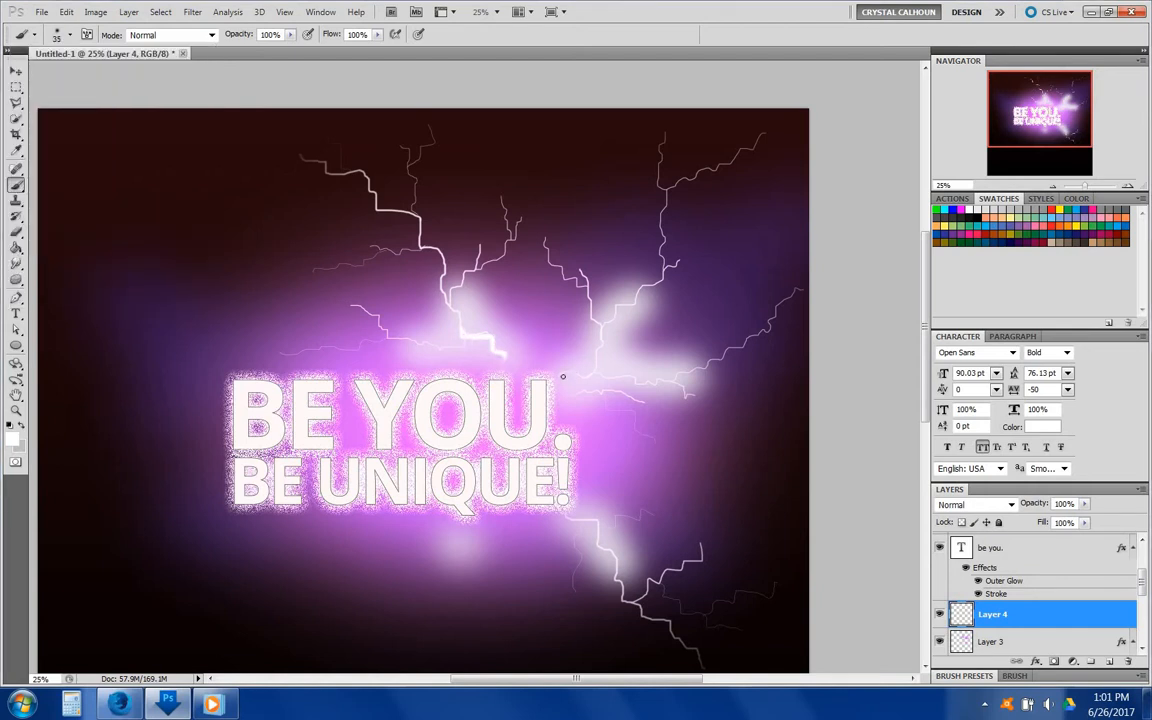
pyautogui.moveTo(578, 379); pyautogui.dragTo(601, 343)
# - Soften the white lightning strokes on Layer 4 with a Gaussian Blur and deselect the layer
pyautogui.click(16, 70)
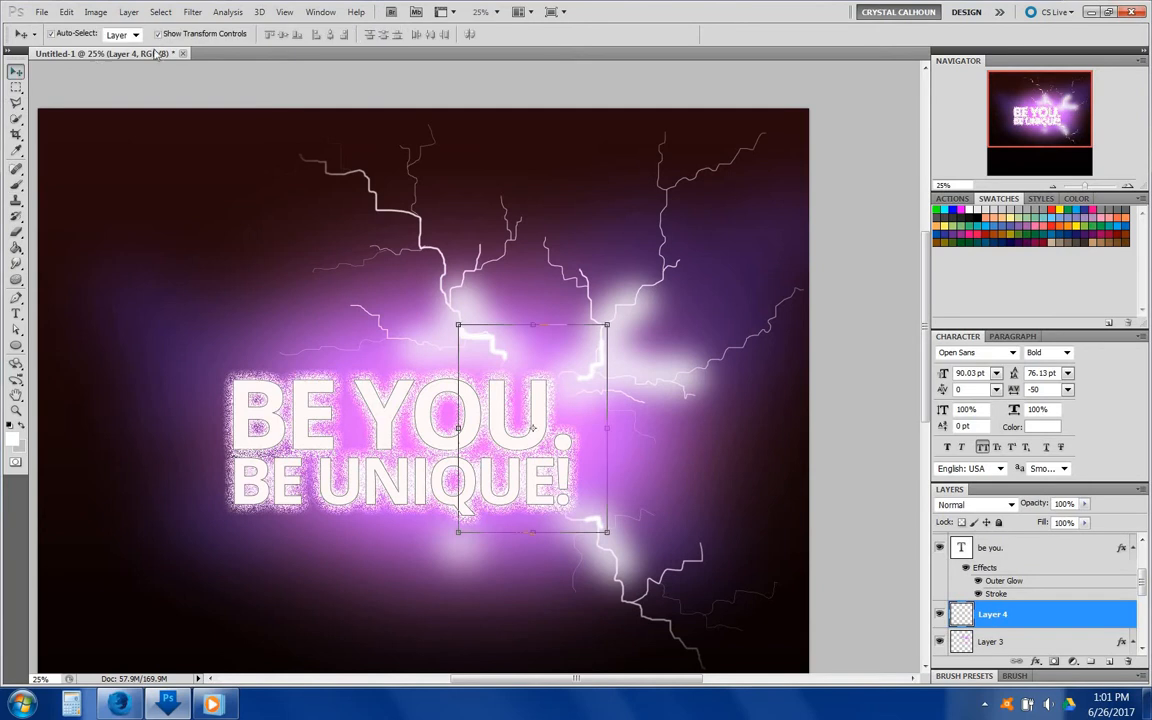
pyautogui.click(192, 12)
pyautogui.moveTo(255, 169)
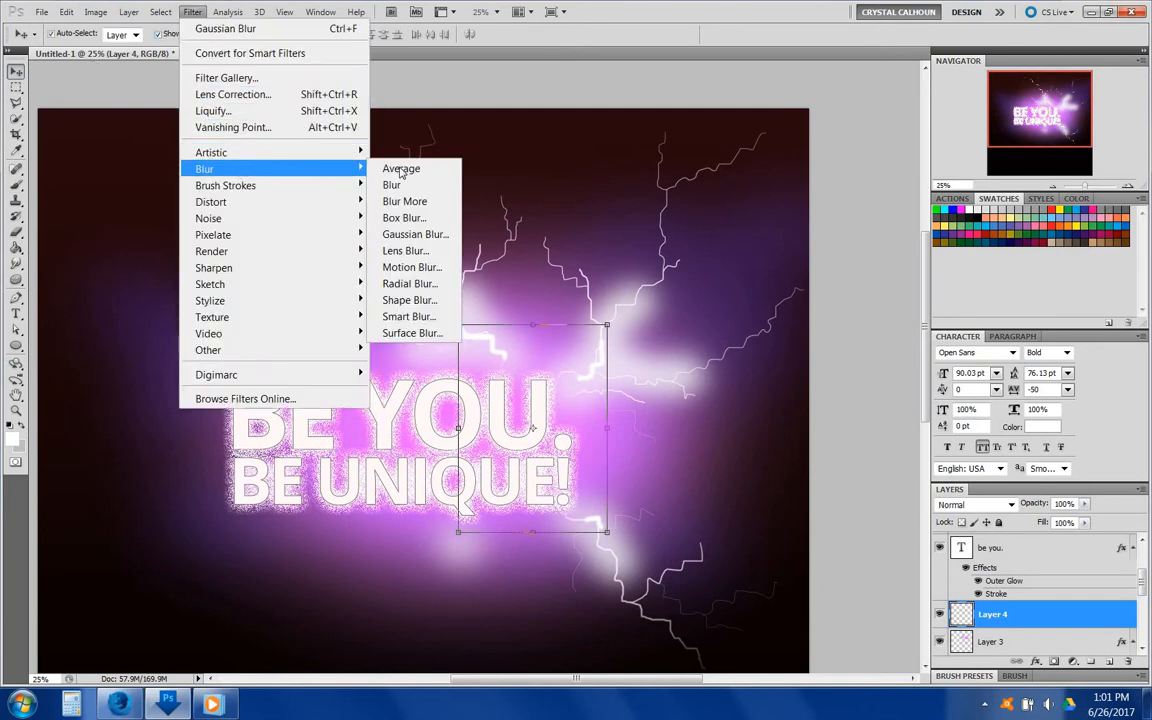
pyautogui.click(412, 234)
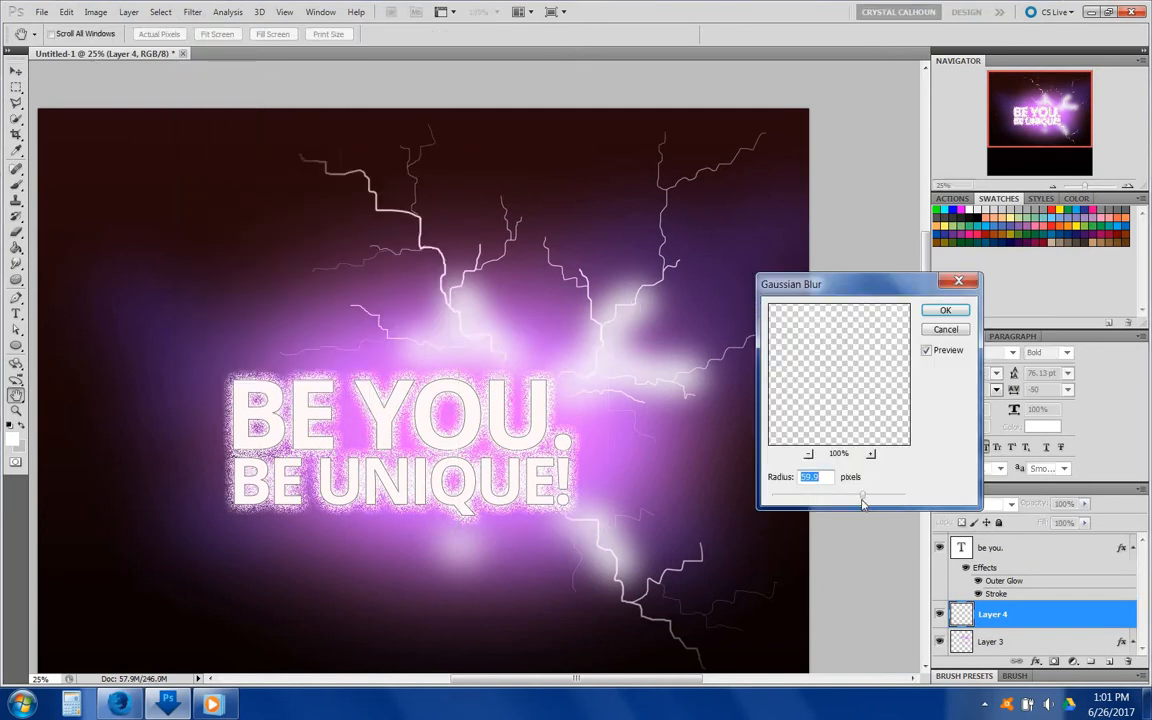
pyautogui.moveTo(863, 505); pyautogui.dragTo(838, 496)
pyautogui.click(944, 310)
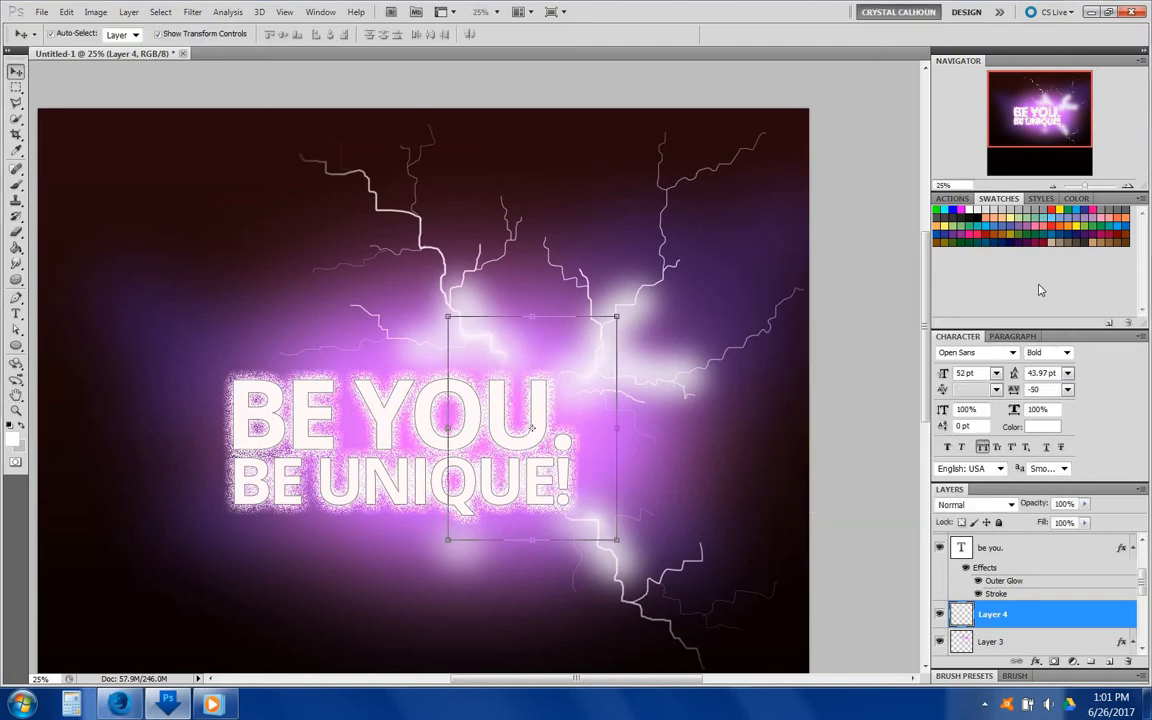
pyautogui.click(866, 306)
# - Compare the "be unique!" text with and without its Outer Glow, and leave the effect hidden
pyautogui.scroll(-3, 514, 465)
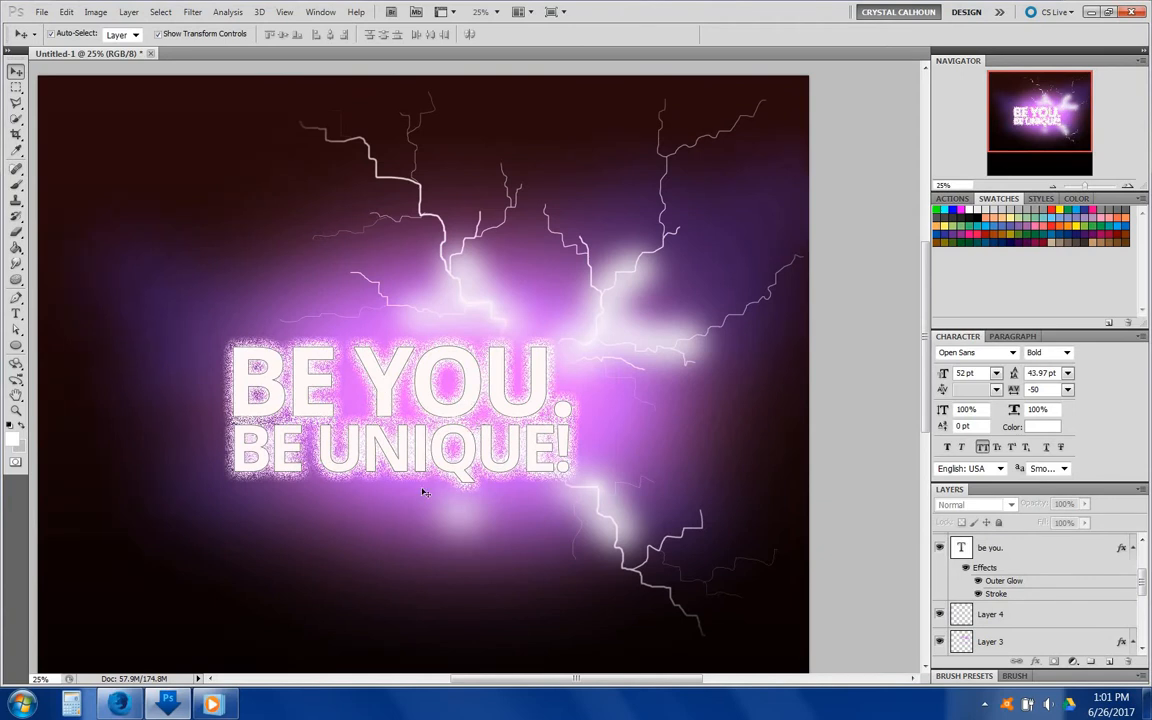
pyautogui.scroll(2, 571, 403)
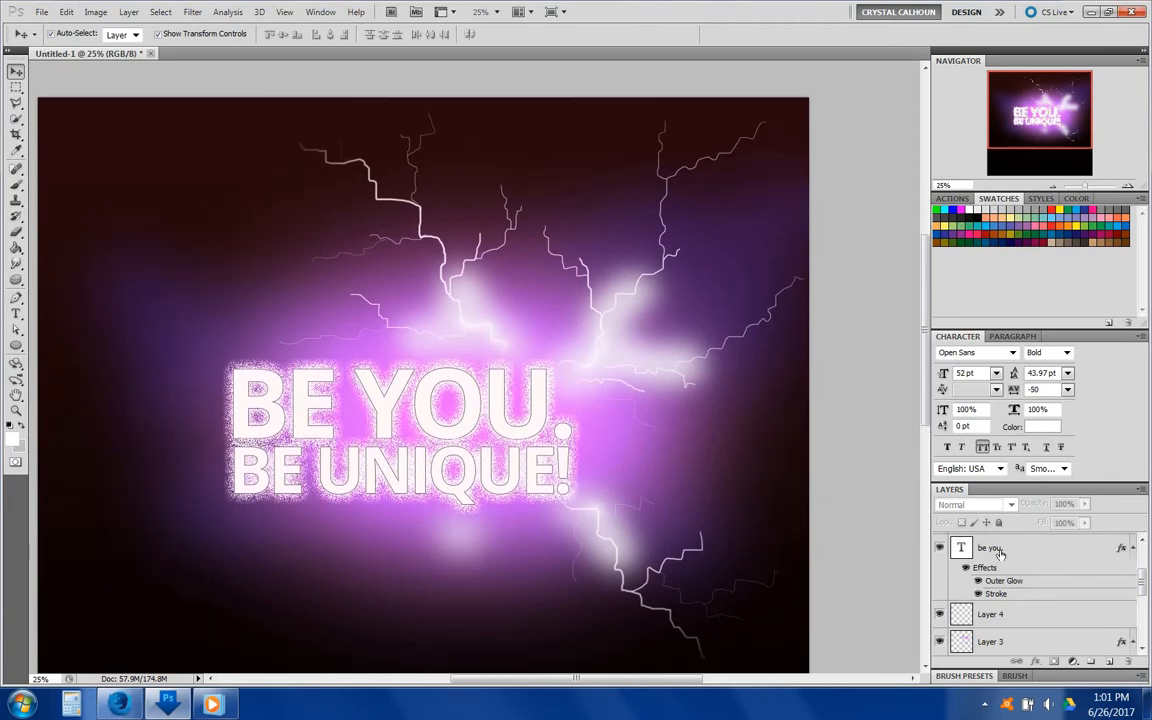
pyautogui.scroll(3, 1071, 593)
pyautogui.scroll(1, 1071, 593)
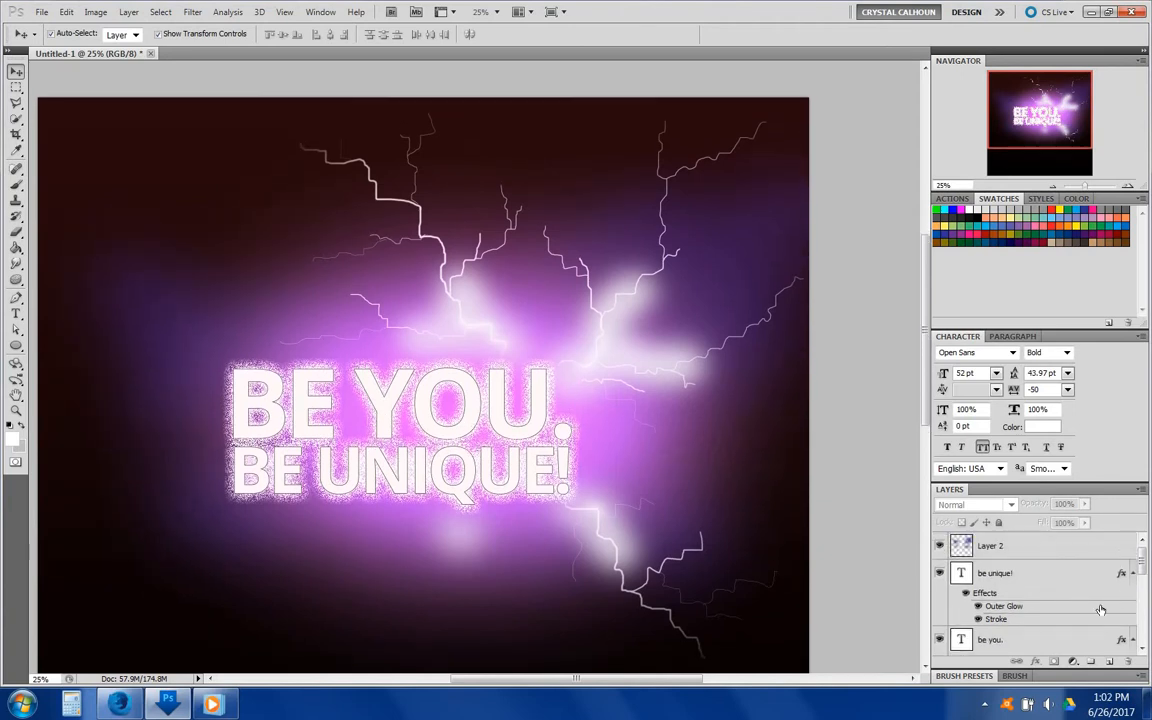
pyautogui.click(979, 607)
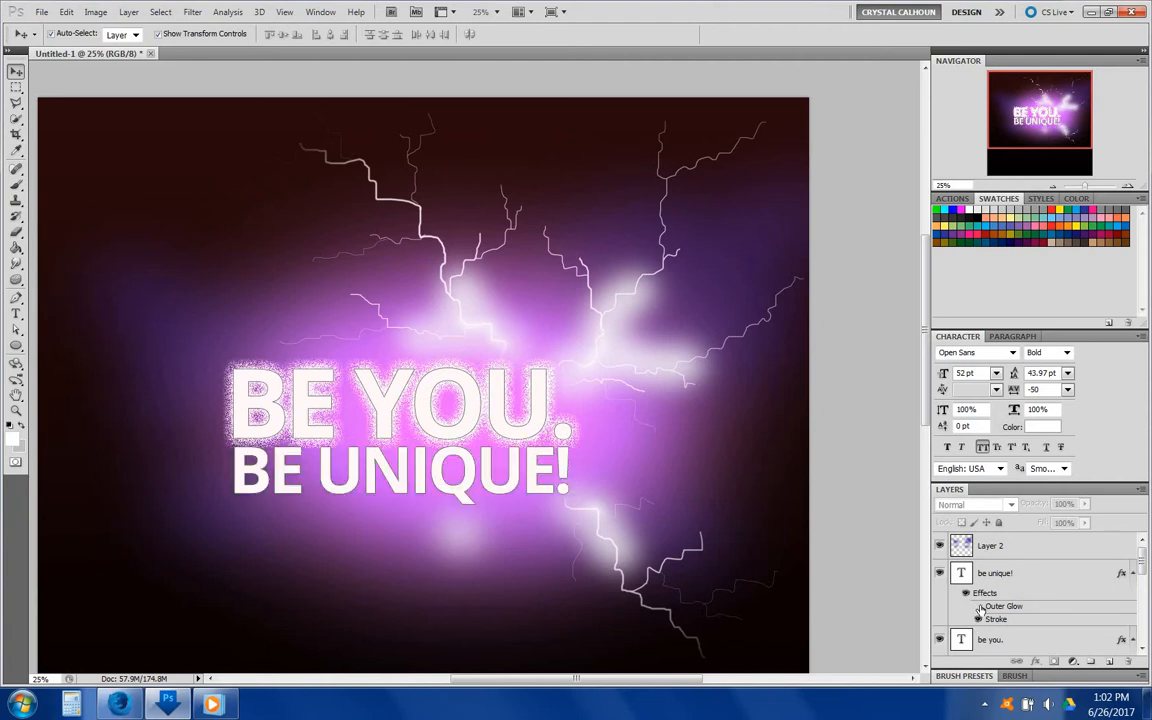
pyautogui.click(979, 607)
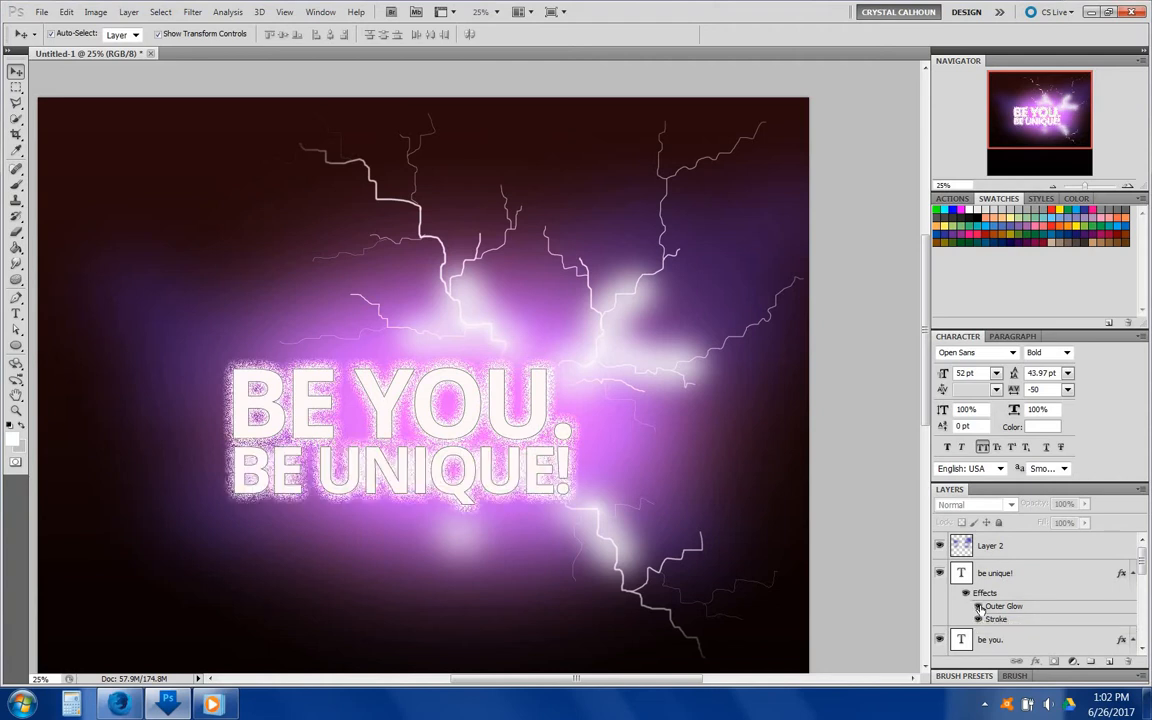
pyautogui.click(979, 607)
# - Preview the "be you." text without its Outer Glow, restore the effect, and set its noise to 14%
pyautogui.scroll(-5, 985, 610)
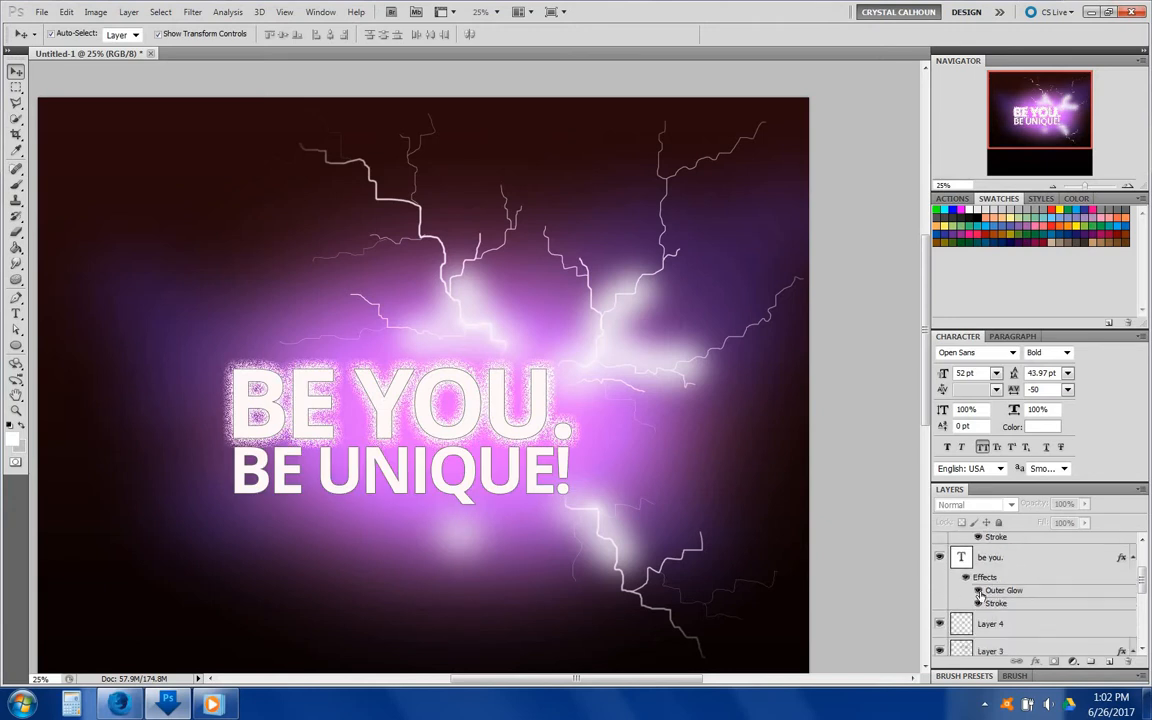
pyautogui.click(978, 590)
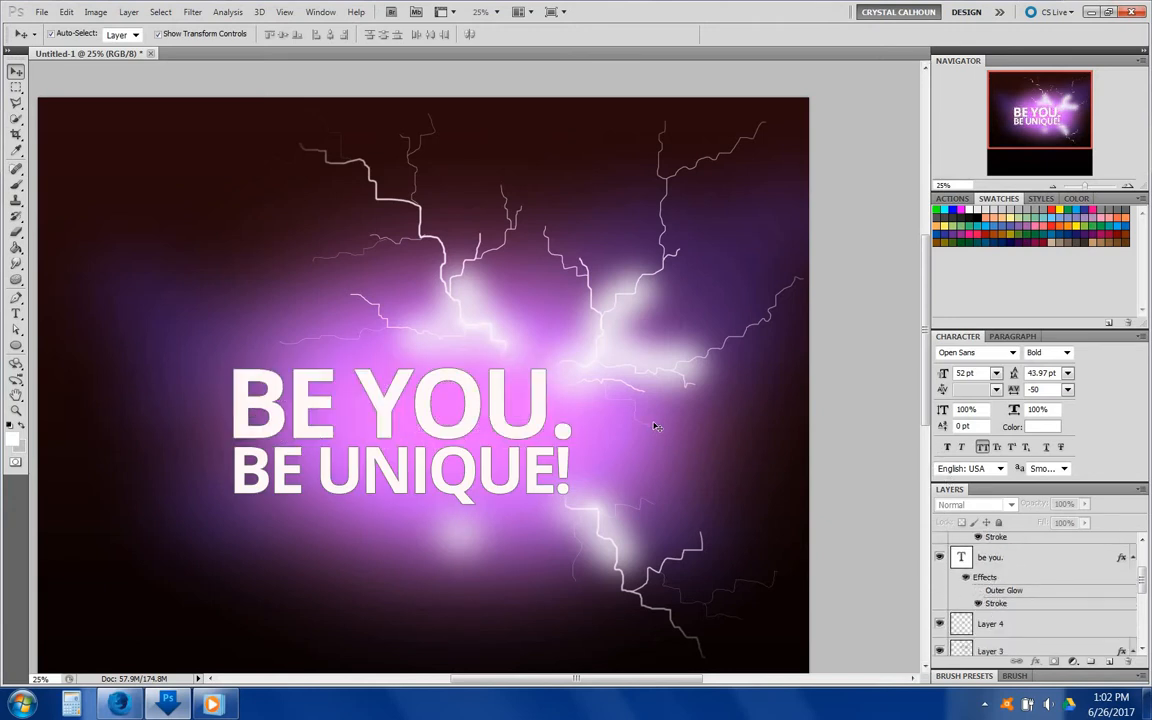
pyautogui.click(978, 590)
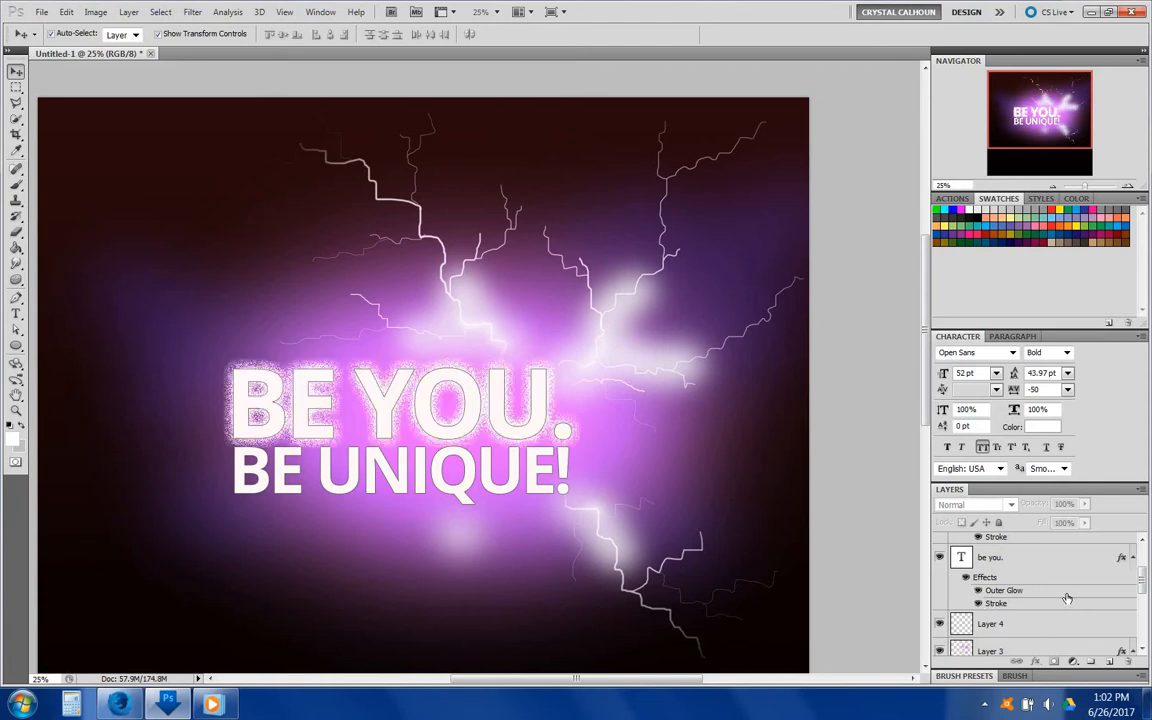
pyautogui.doubleClick(1003, 590)
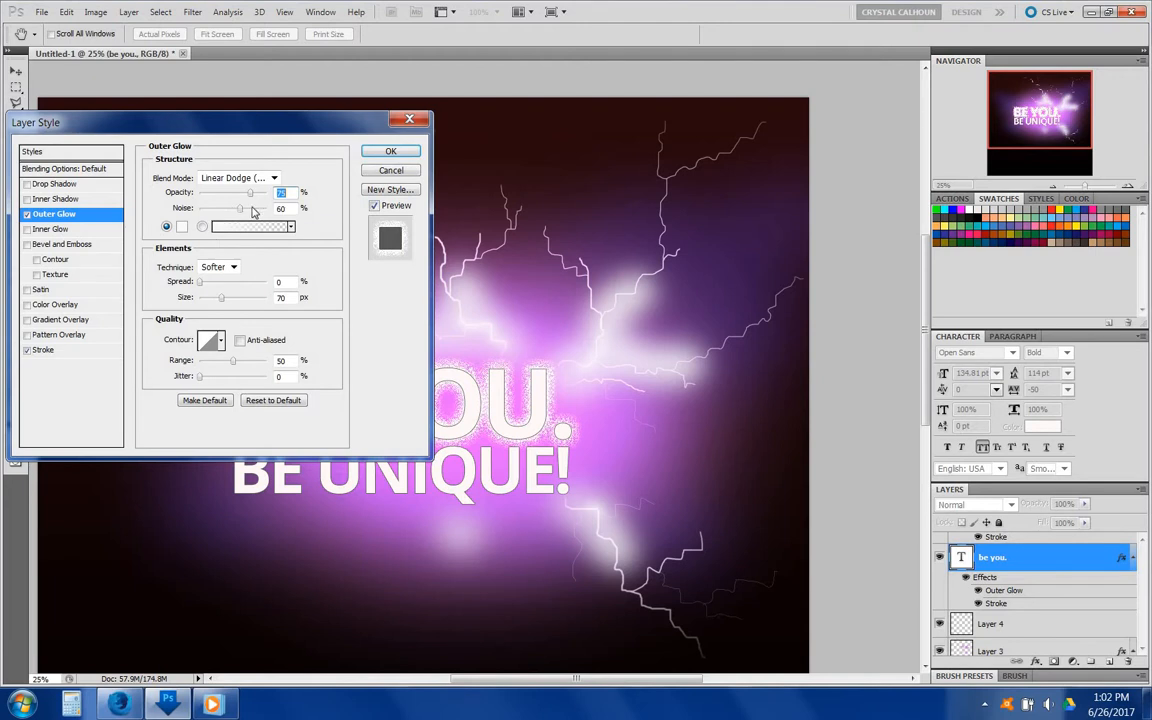
pyautogui.moveTo(239, 208); pyautogui.dragTo(210, 212)
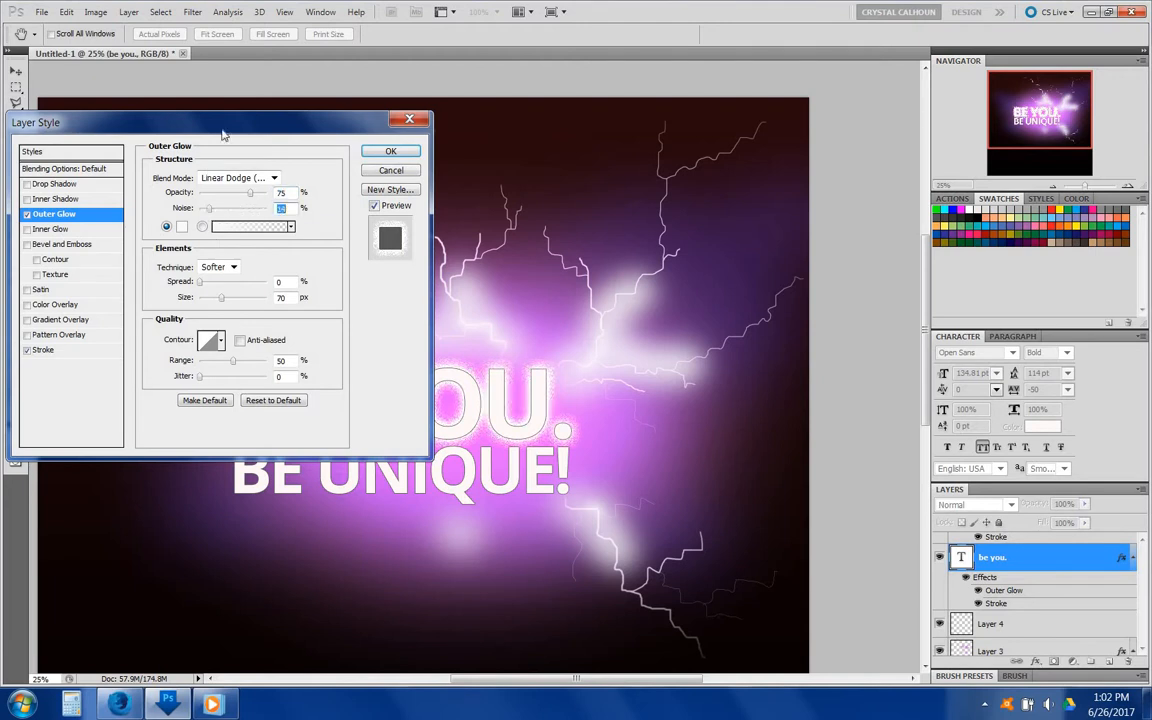
pyautogui.moveTo(222, 123); pyautogui.dragTo(824, 159)
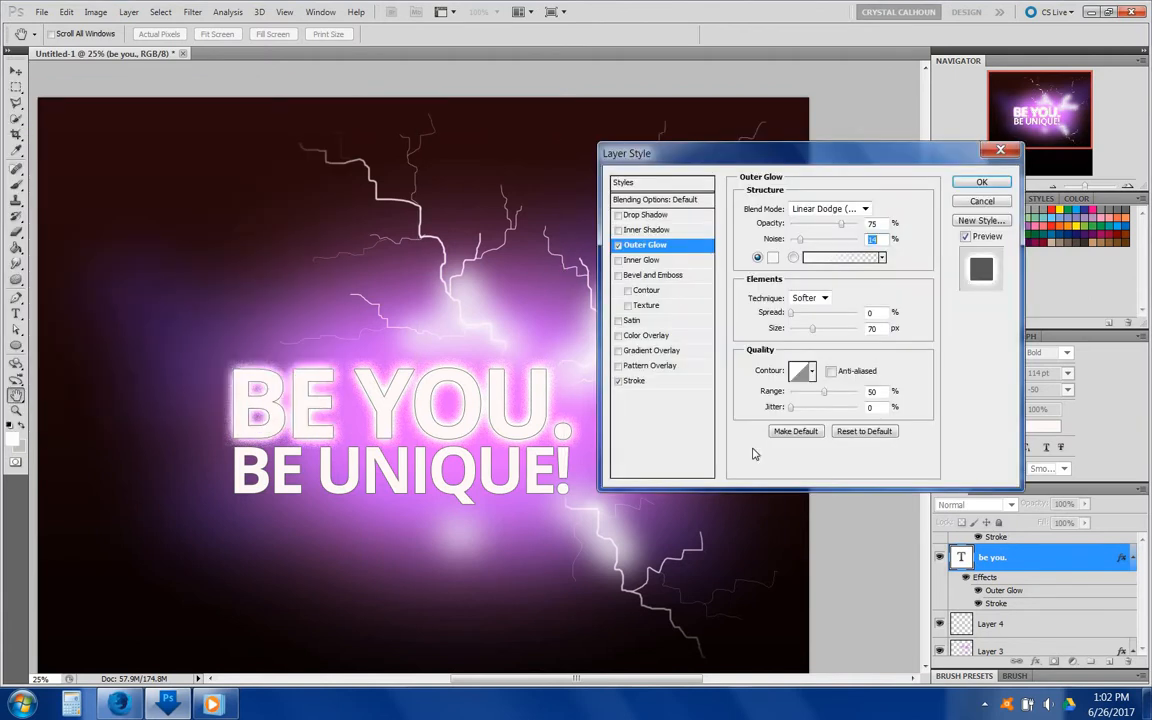
# - Change the stroke colour of the "be you." text to purple b95bdb and apply the layer style
pyautogui.click(634, 381)
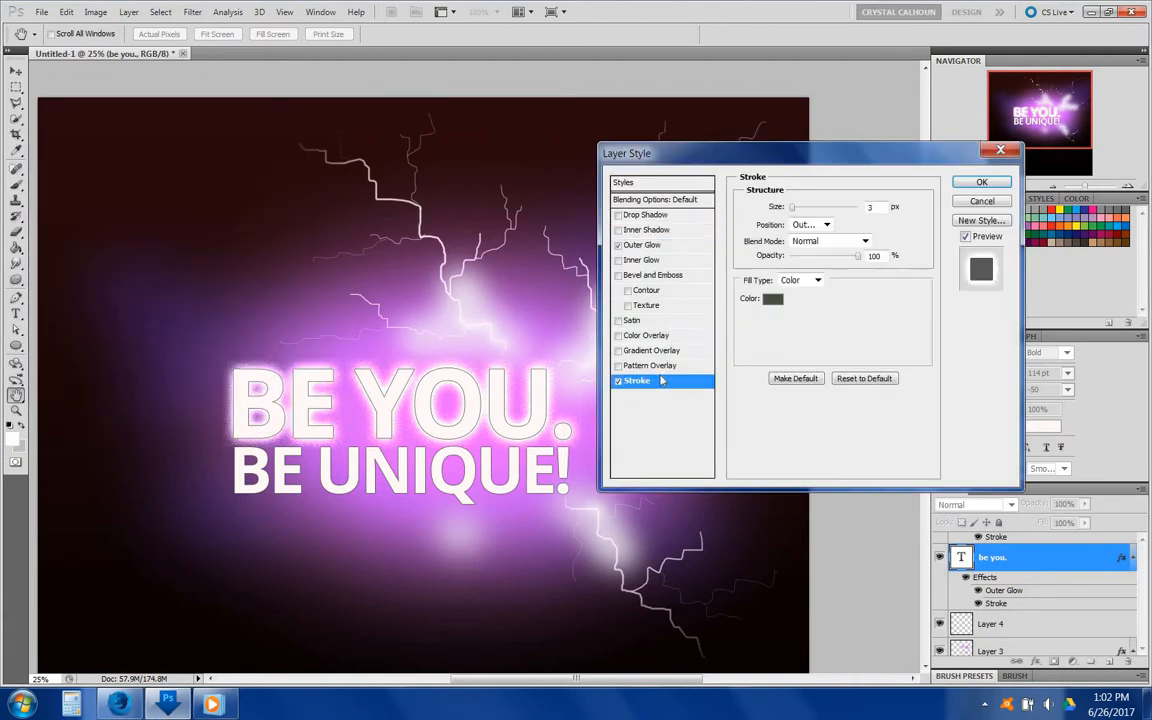
pyautogui.click(772, 298)
pyautogui.click(547, 340)
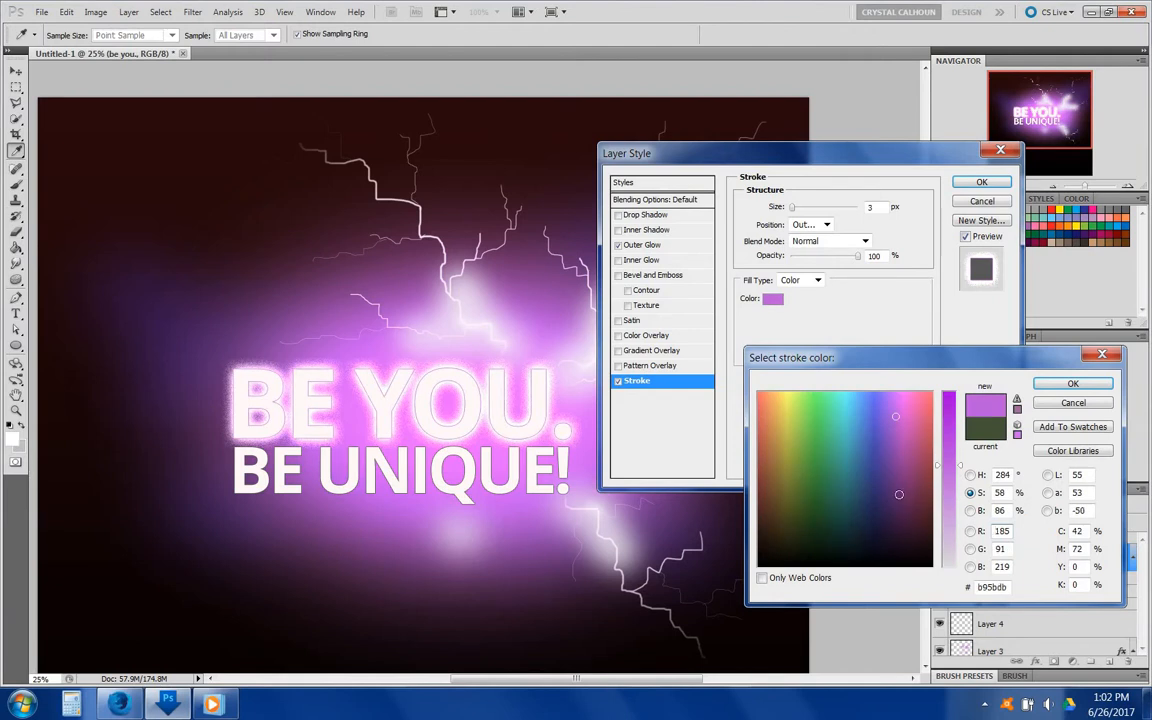
pyautogui.click(1073, 383)
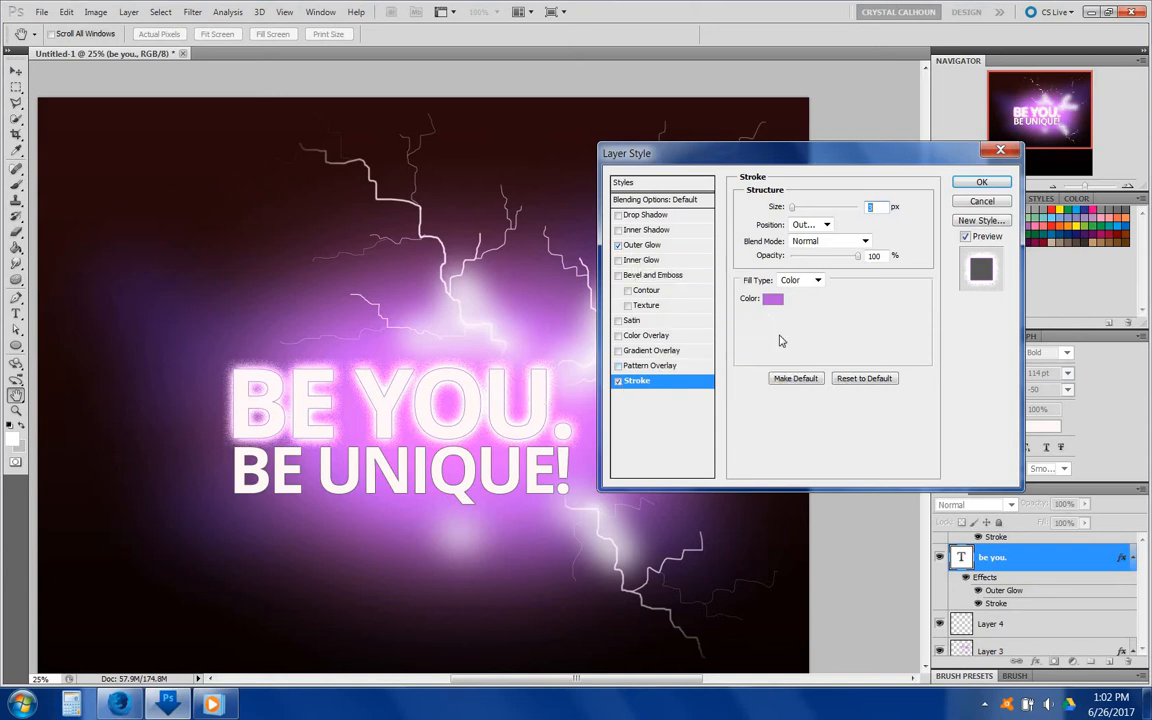
pyautogui.click(977, 184)
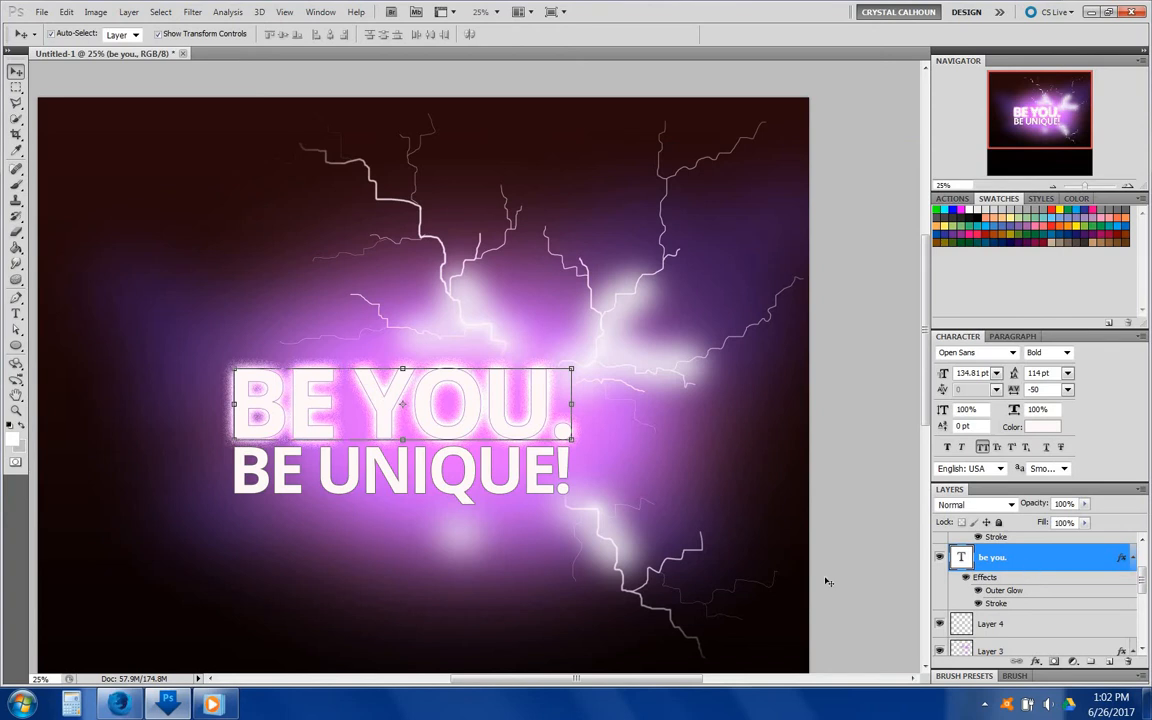
# - Copy the layer style from the "be you." text to the "be unique!" text and deselect the layer
pyautogui.rightClick(1034, 559)
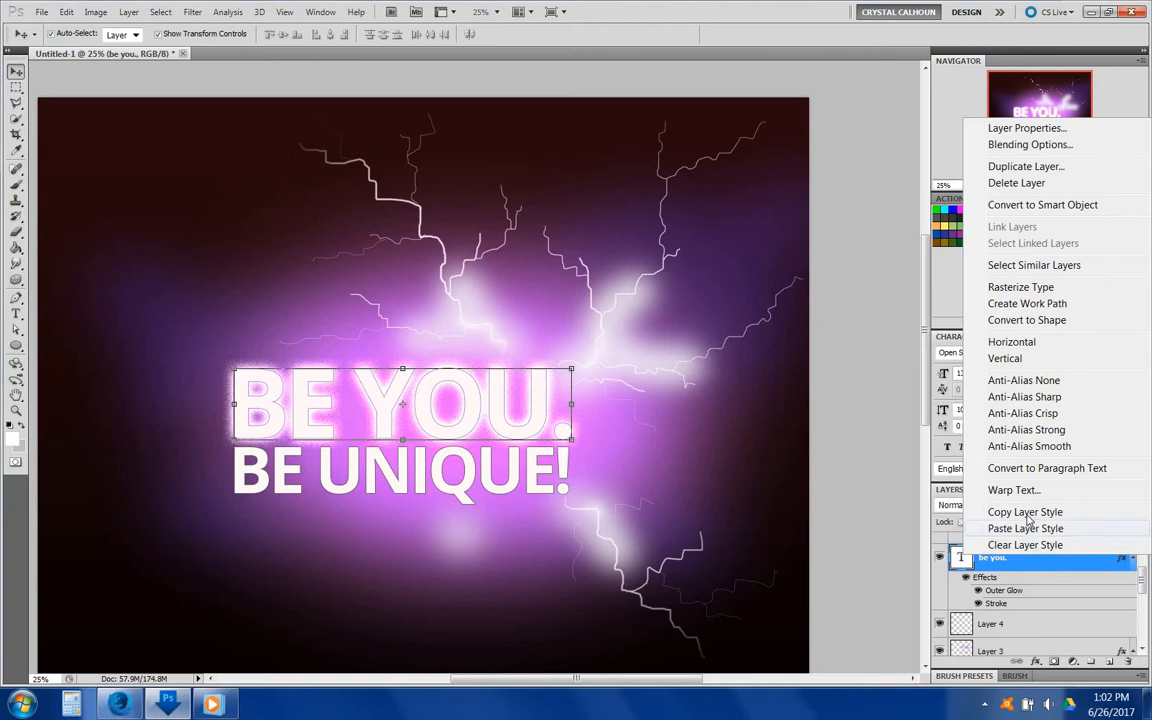
pyautogui.click(1034, 513)
pyautogui.click(1133, 558)
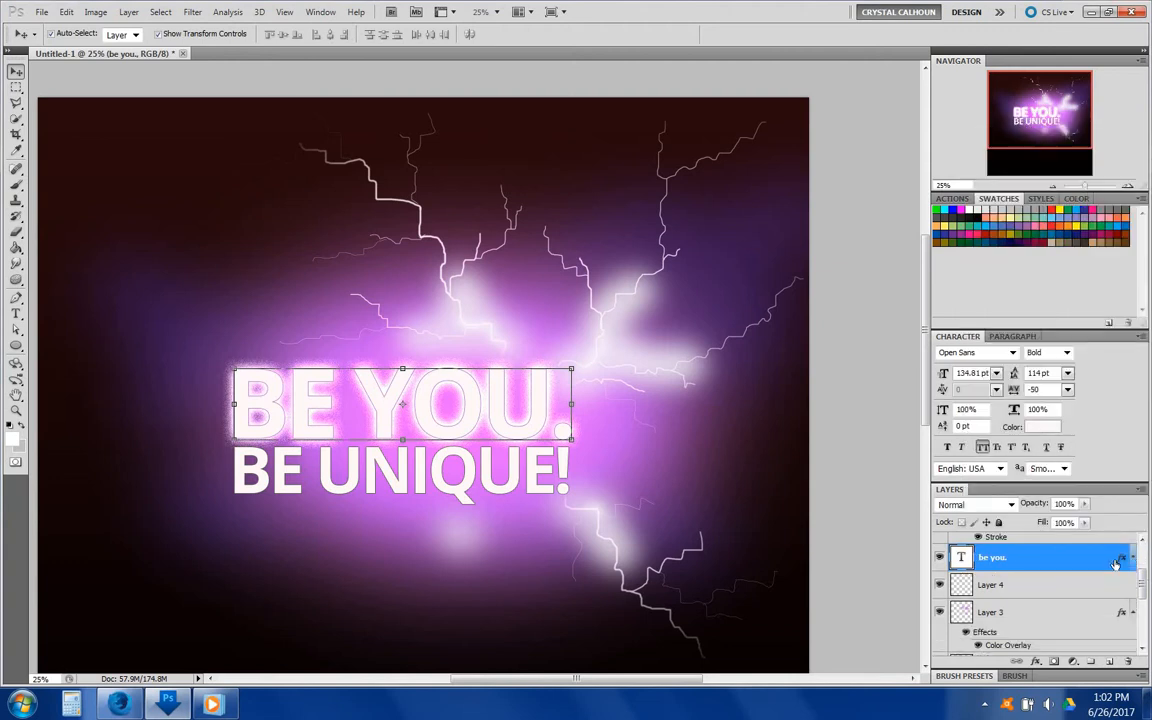
pyautogui.scroll(1, 1115, 564)
pyautogui.scroll(2, 1115, 564)
pyautogui.click(1040, 576)
pyautogui.rightClick(1040, 576)
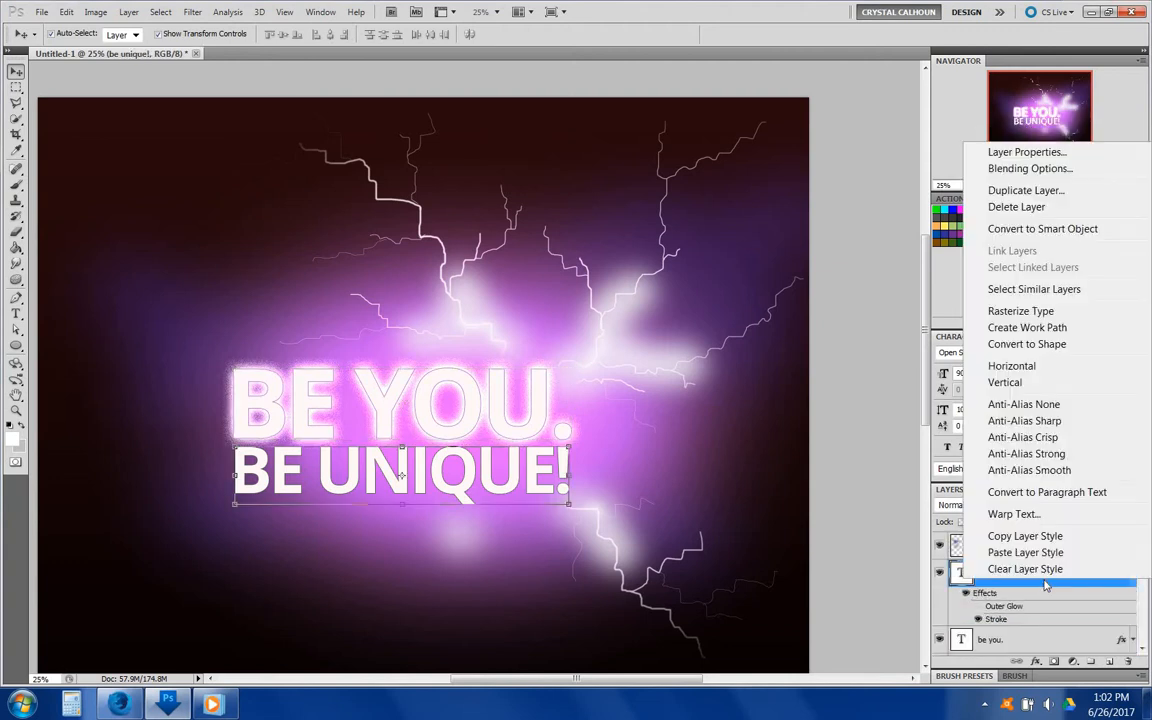
pyautogui.click(1030, 553)
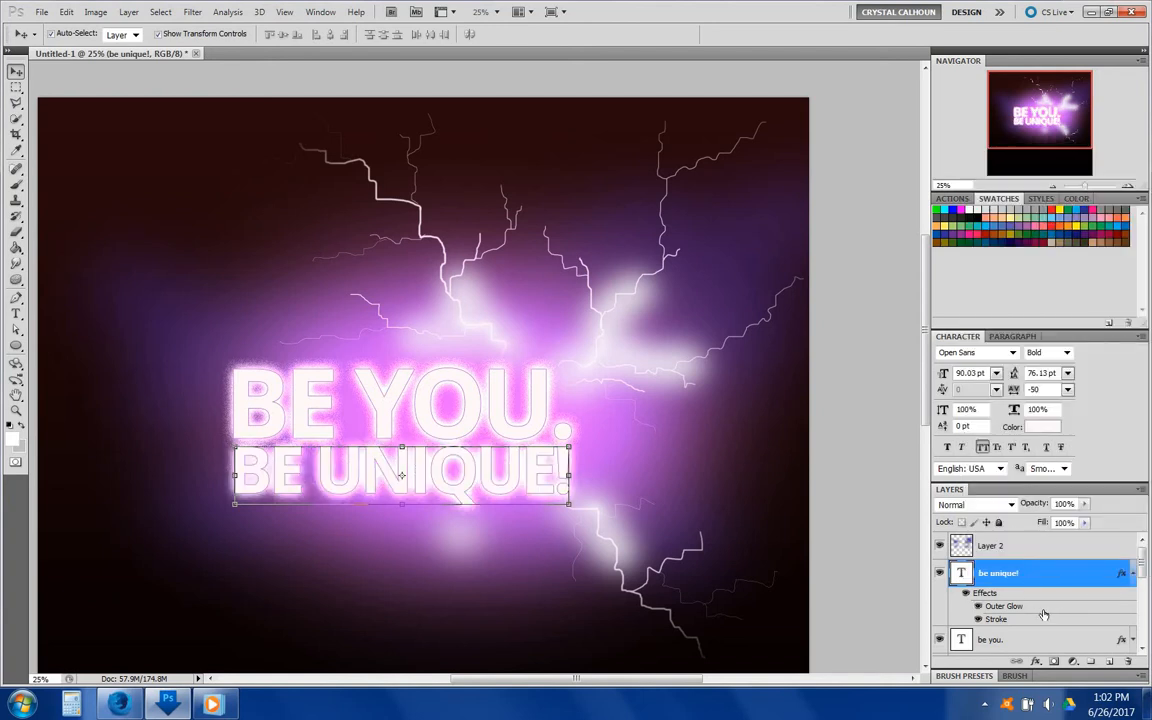
pyautogui.click(874, 535)
# - Start saving the artwork in the Stock folder with JPEG as the file format
pyautogui.scroll(-1, 874, 535)
pyautogui.scroll(-1, 876, 532)
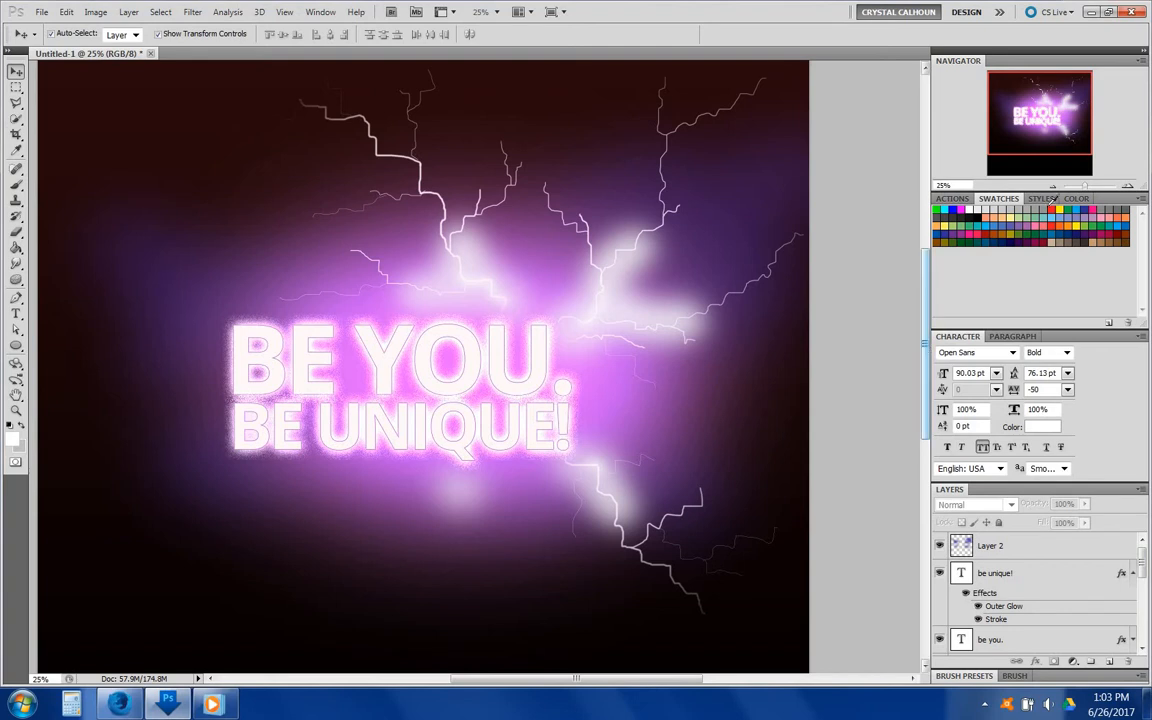
pyautogui.click(1054, 187)
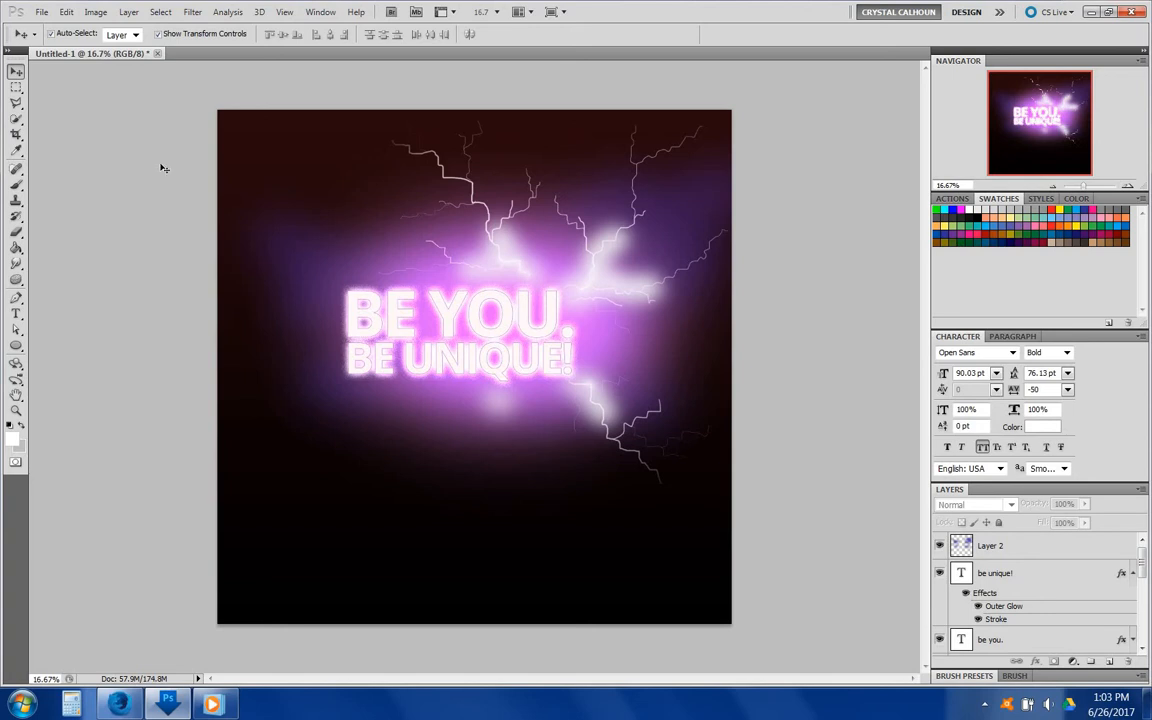
pyautogui.click(40, 13)
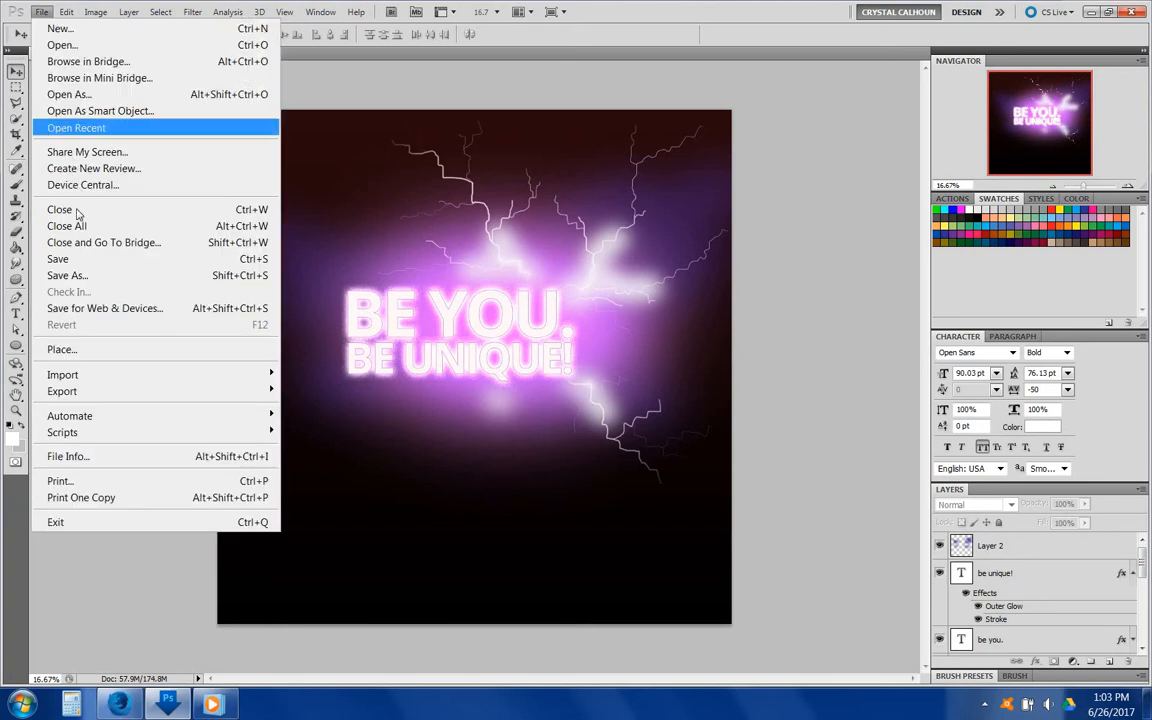
pyautogui.click(78, 259)
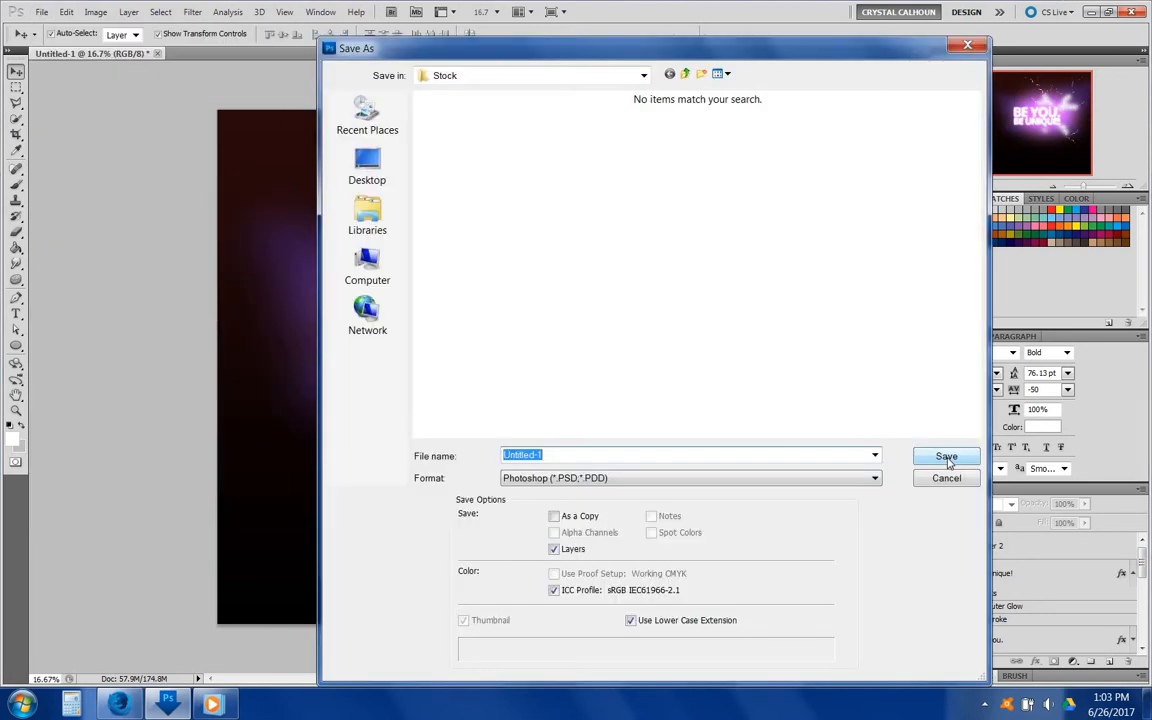
pyautogui.click(536, 479)
pyautogui.click(555, 596)
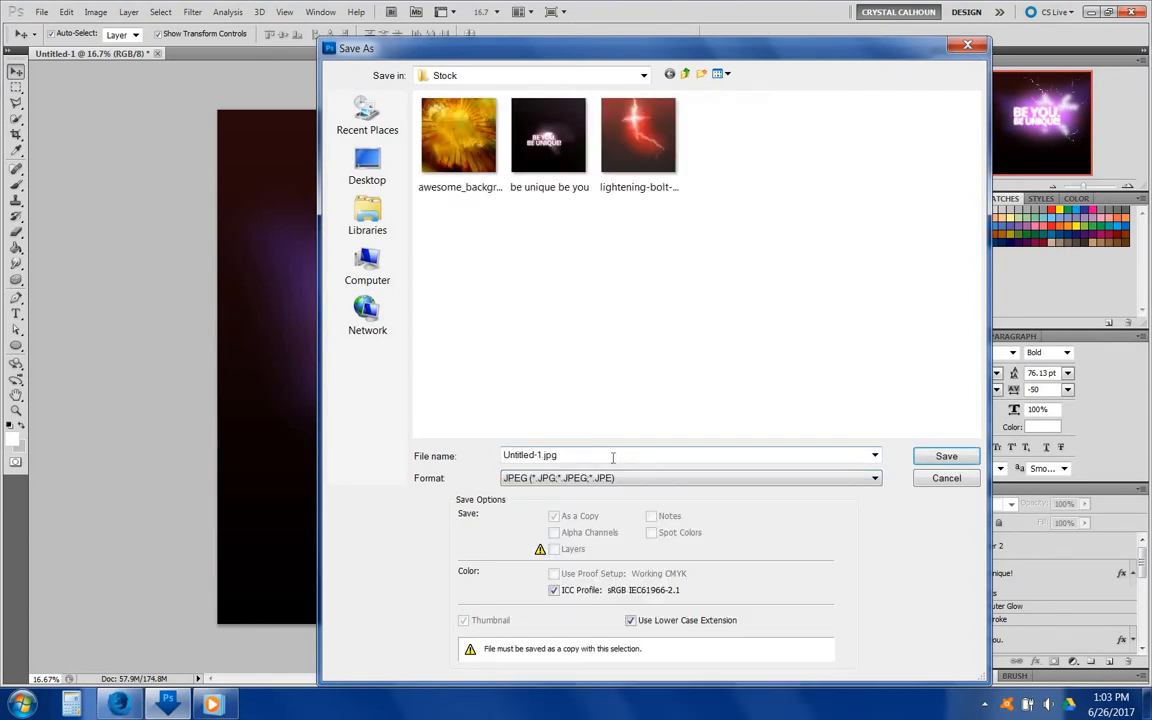
# - Name the JPEG "be you be unique background lightening" and save it
pyautogui.click(650, 458)
pyautogui.write('b')
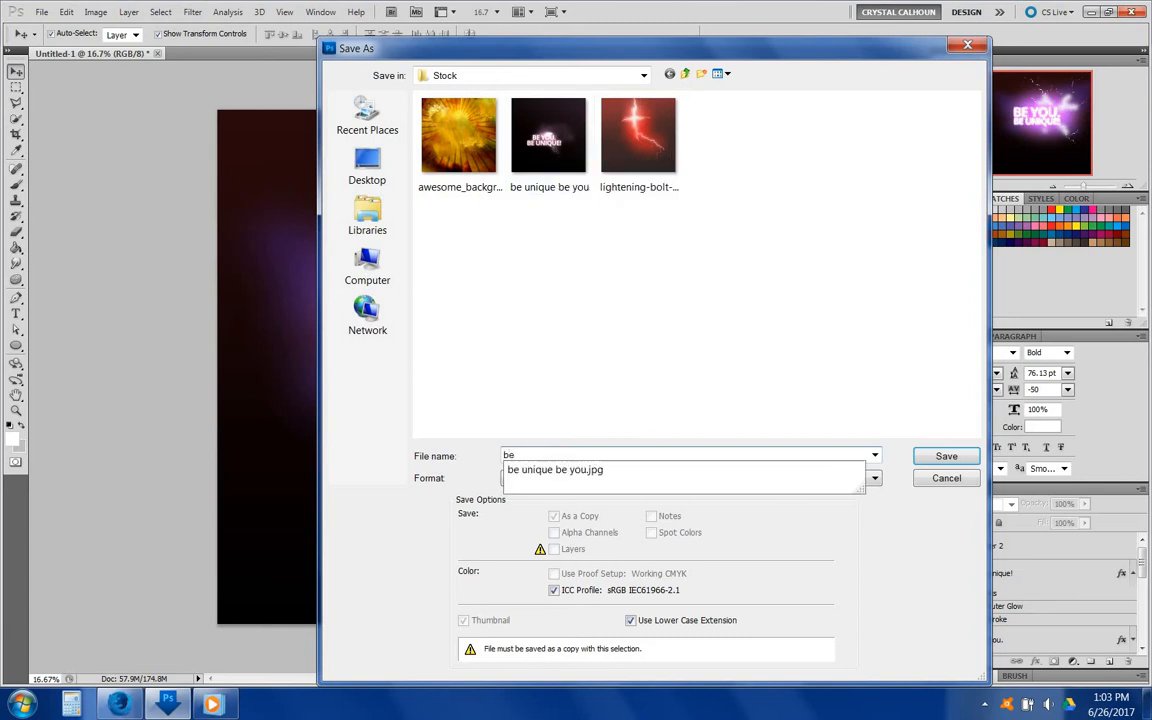
pyautogui.write('e yo')
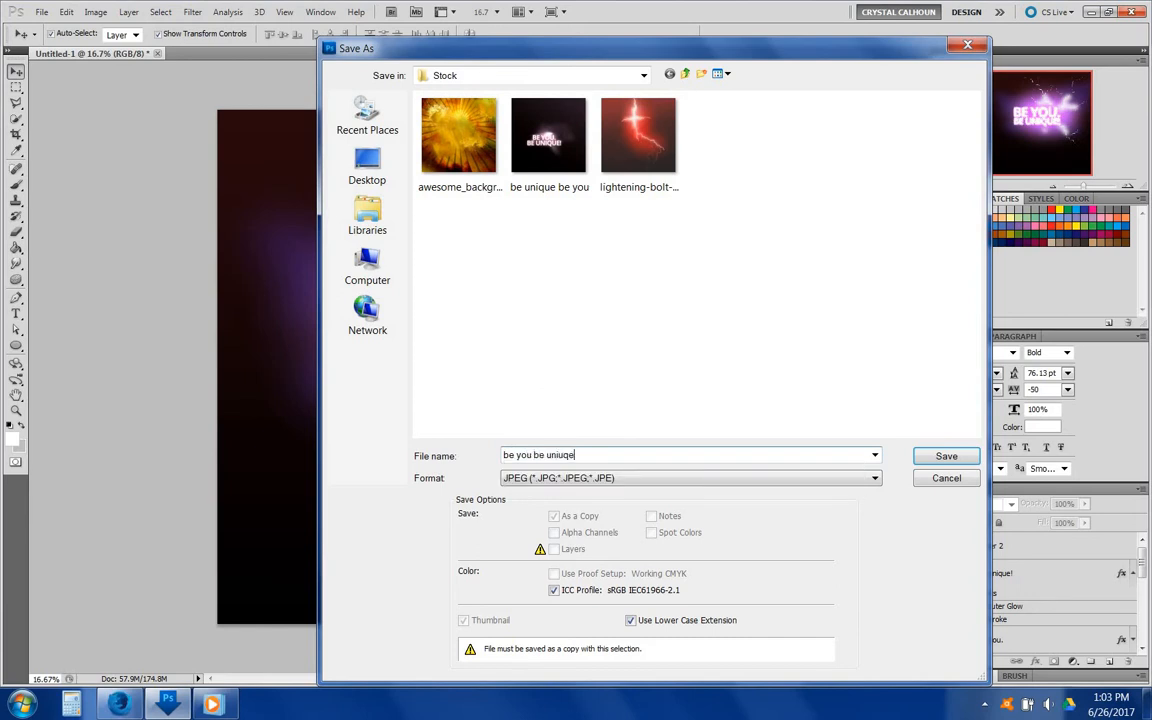
pyautogui.write('u be unique background lightening')
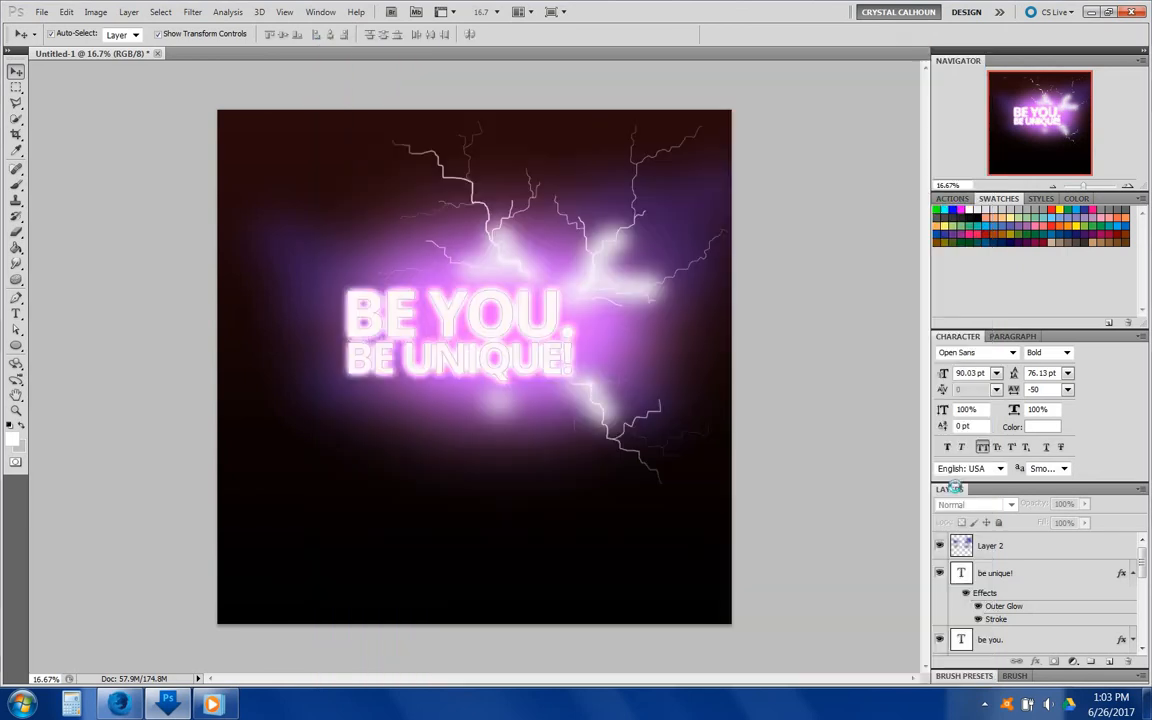
pyautogui.click(940, 457)
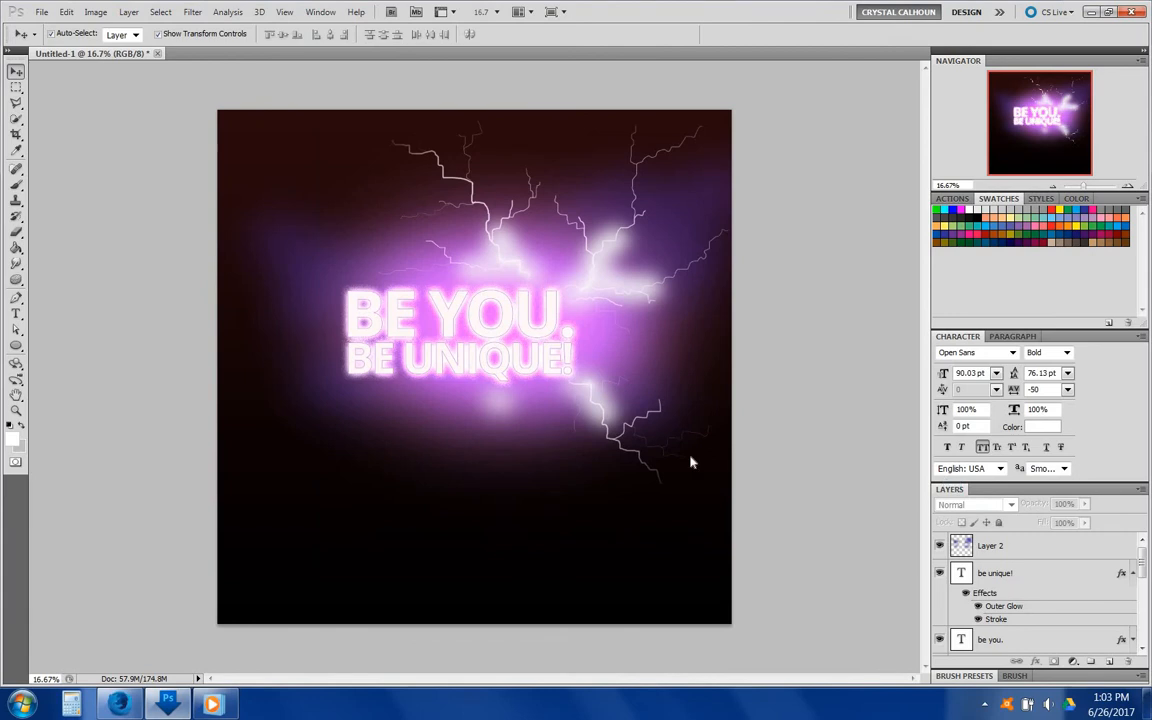